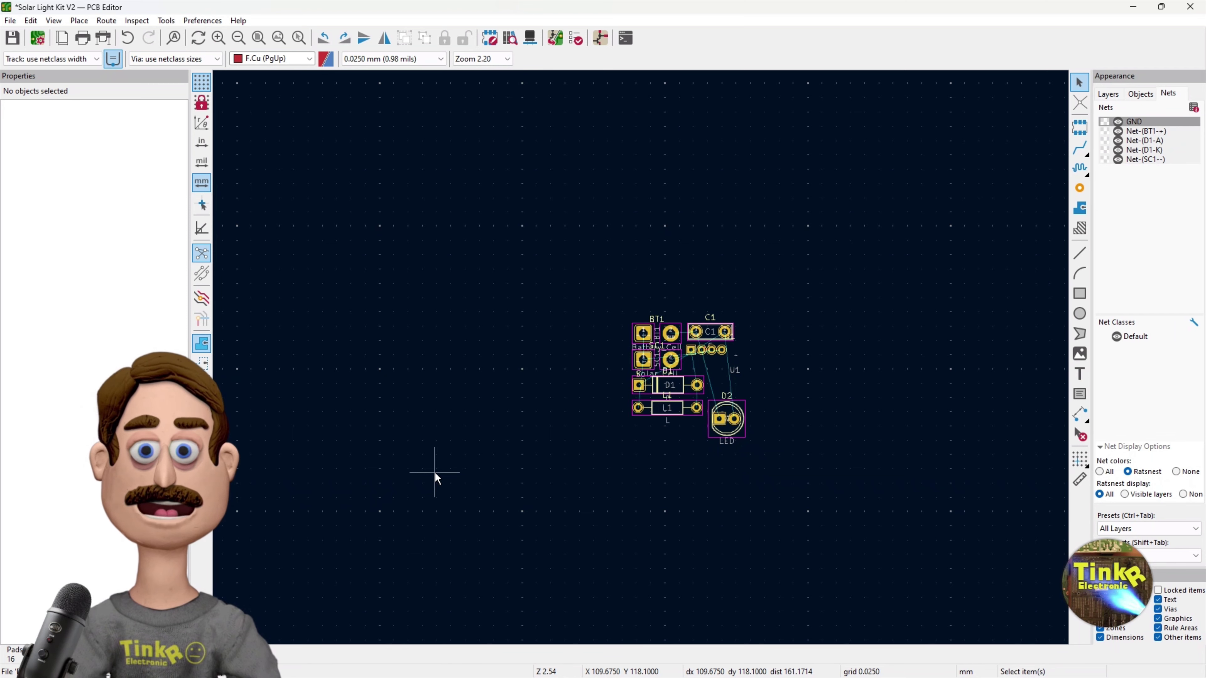
Check the board in a tilted 3D Viewer preview, then bring up Appearance's Layers and Nets lists.
key(F4)
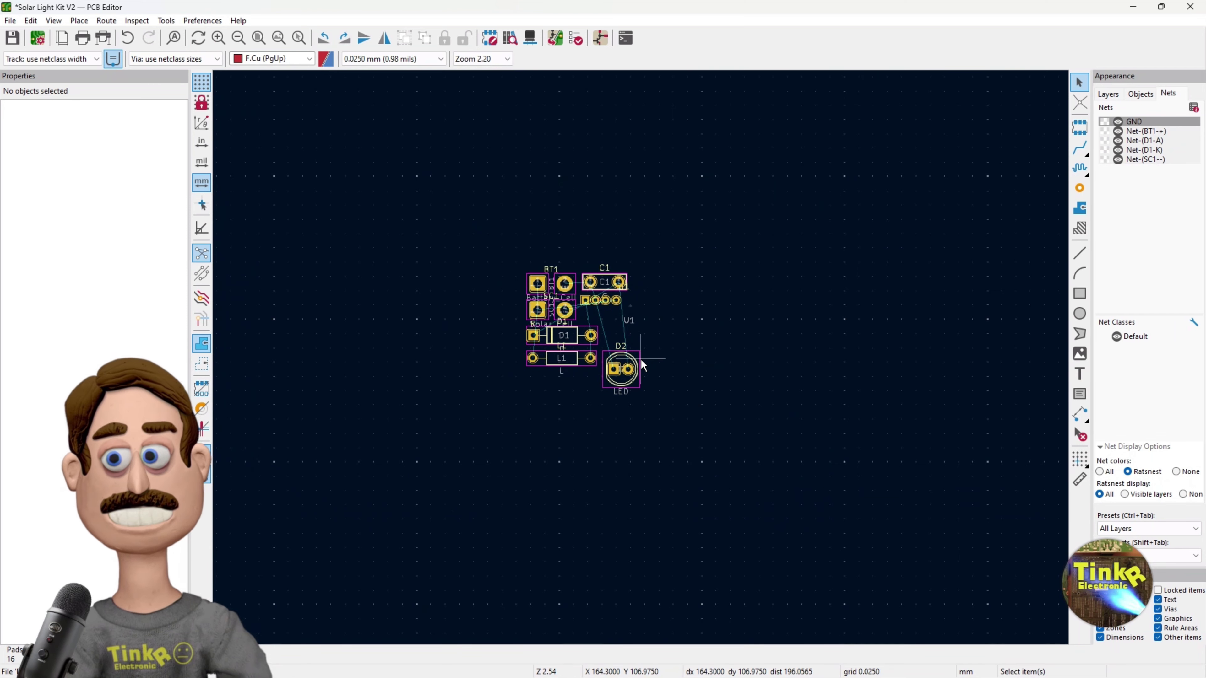
click(53, 21)
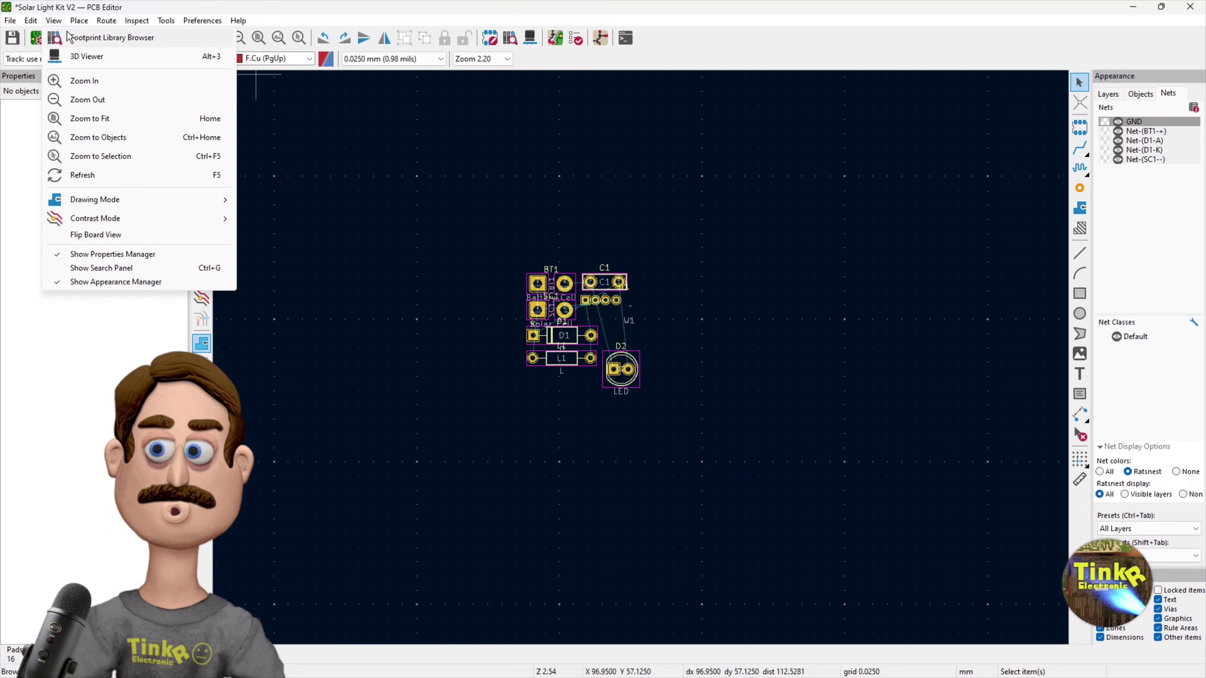
click(84, 56)
drag(468, 388, 225, 214)
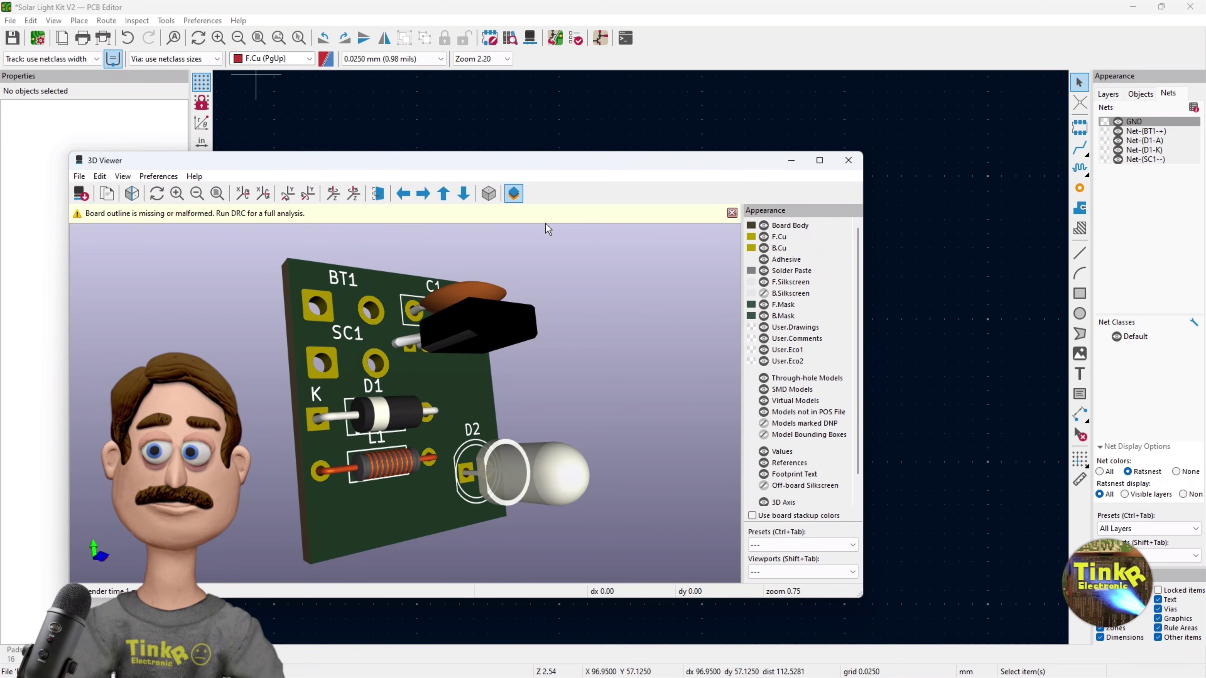
click(849, 160)
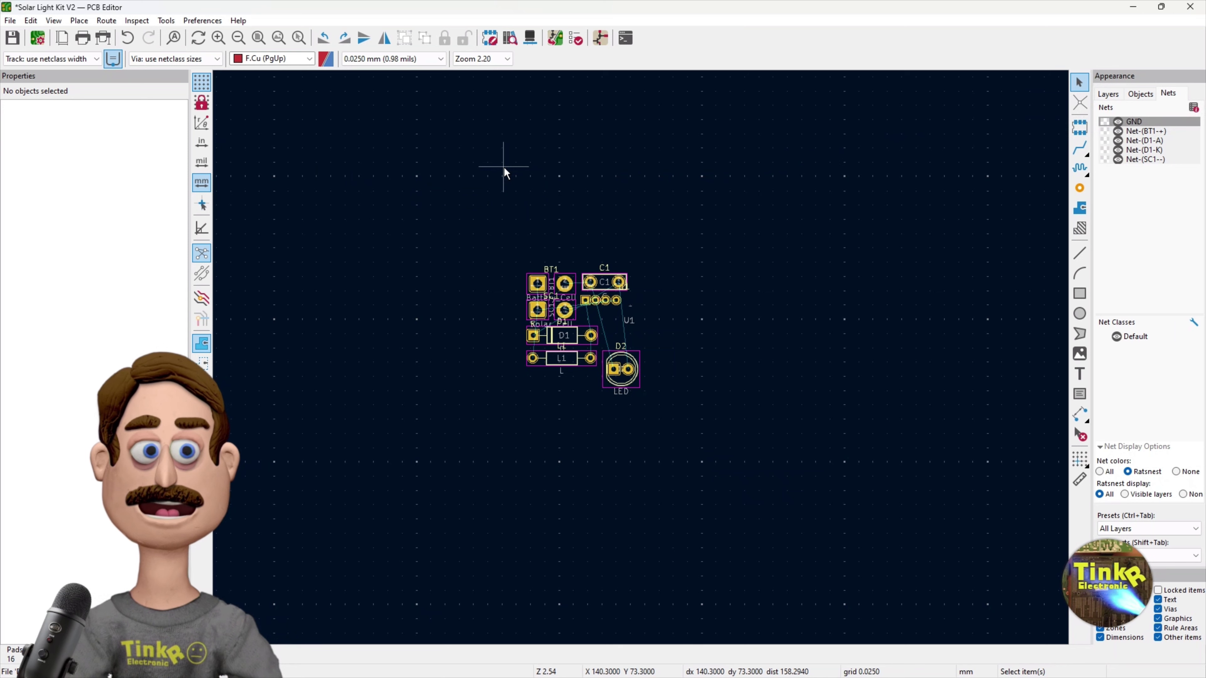
click(1108, 94)
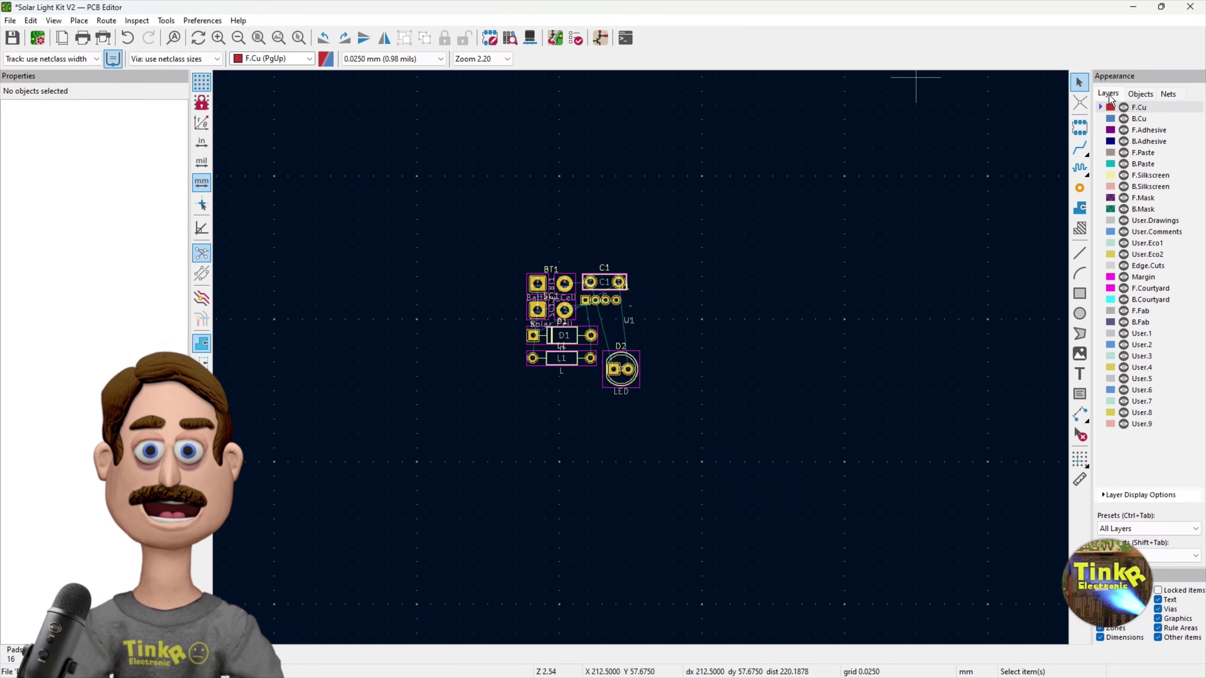
click(1165, 93)
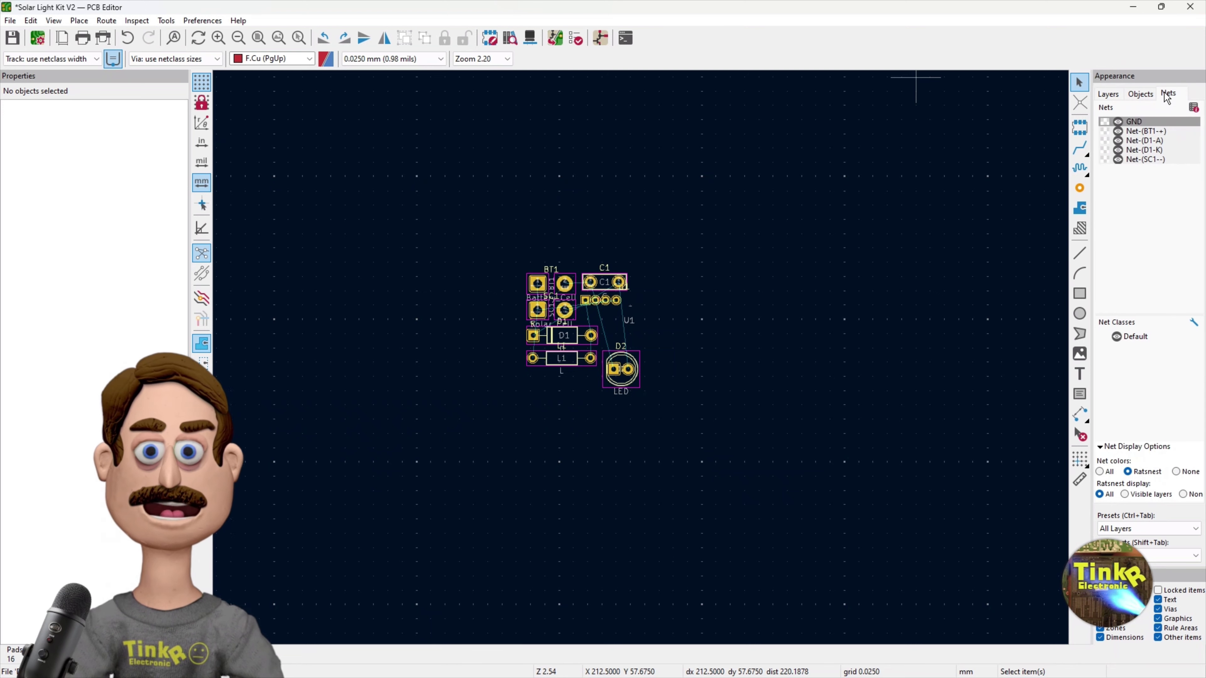
Change the Default net class track width from 0.2 mm to 0.5 mm in Board Setup.
right_click(1128, 338)
click(1128, 339)
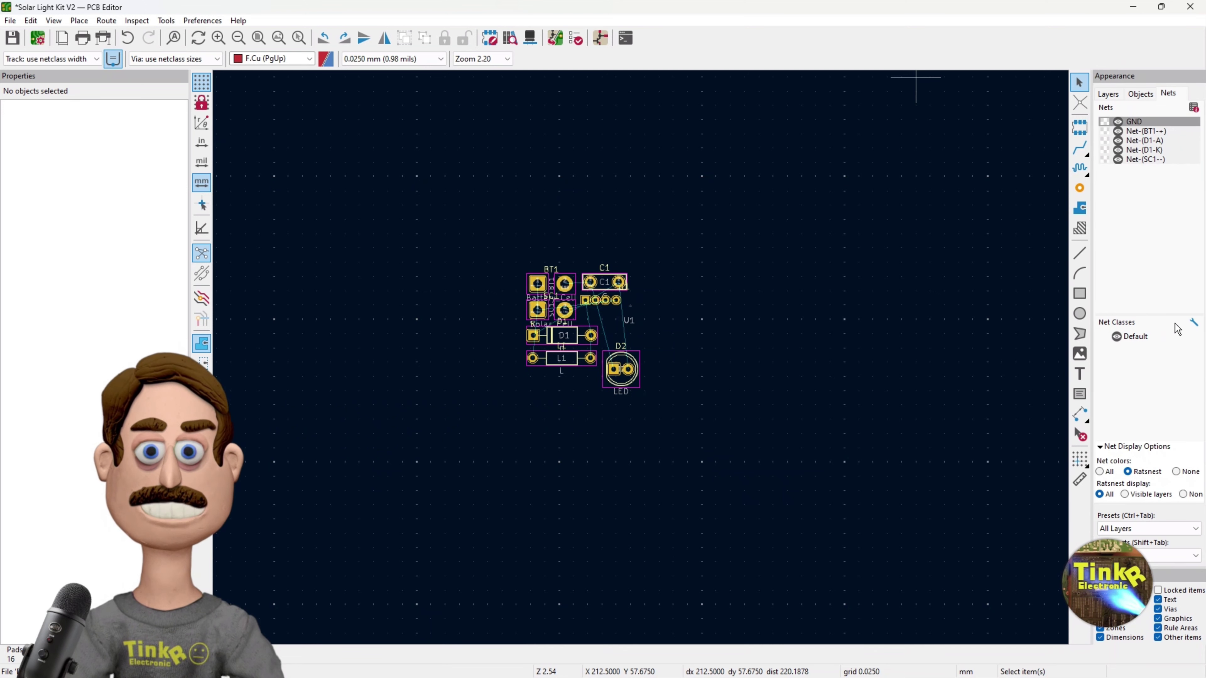
click(1193, 325)
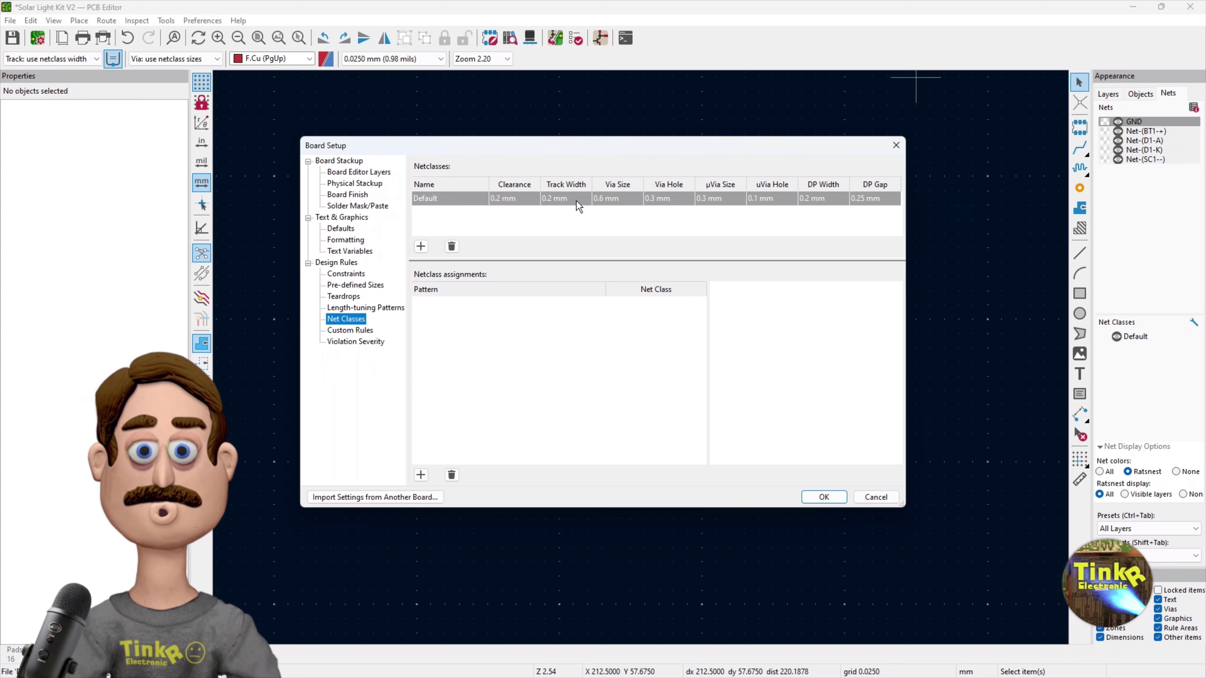
double_click(550, 199)
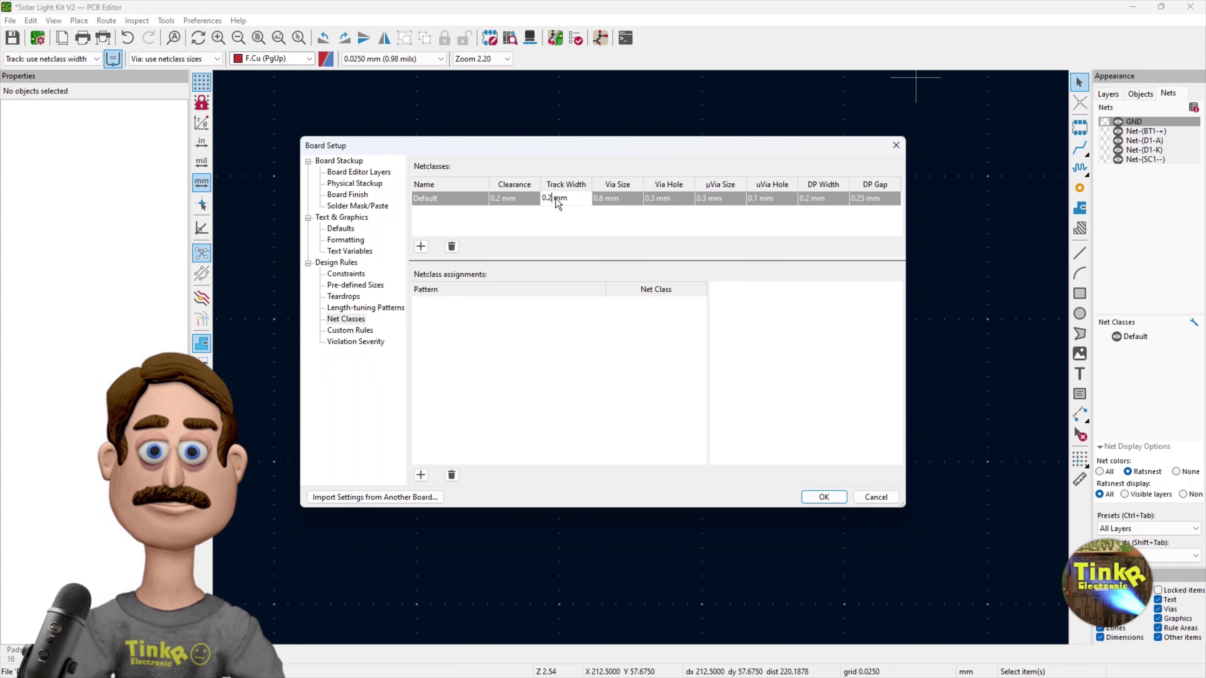
key(BackSpace)
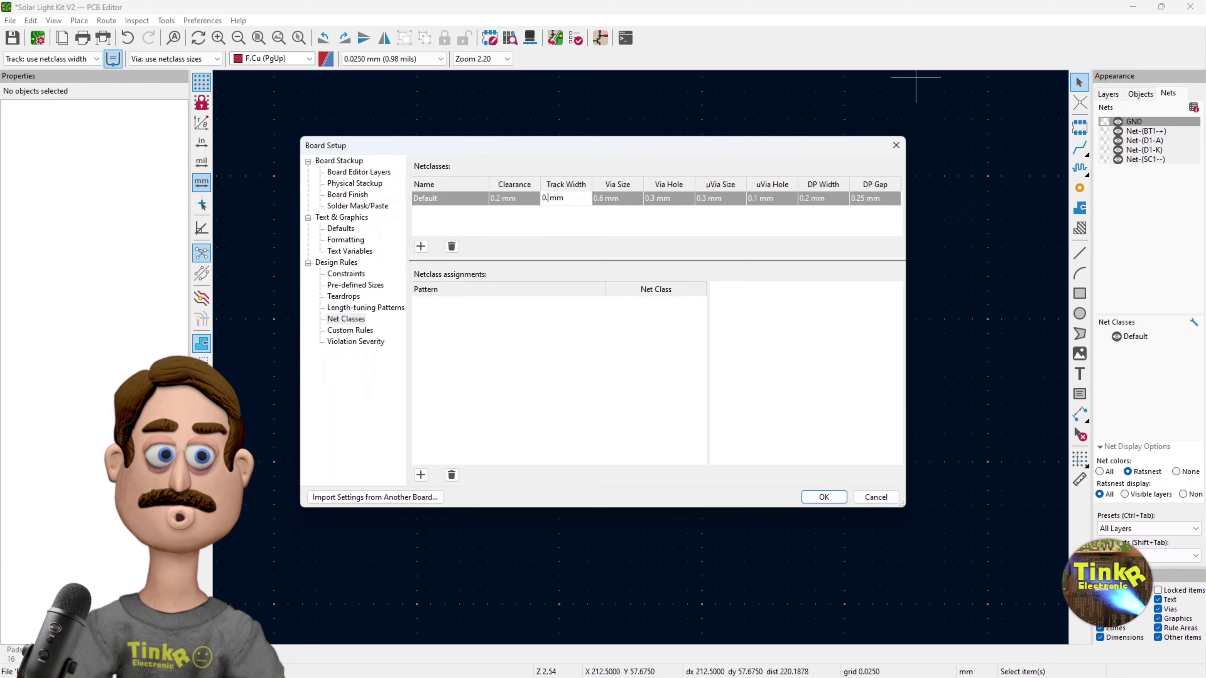
text(5)
double_click(621, 198)
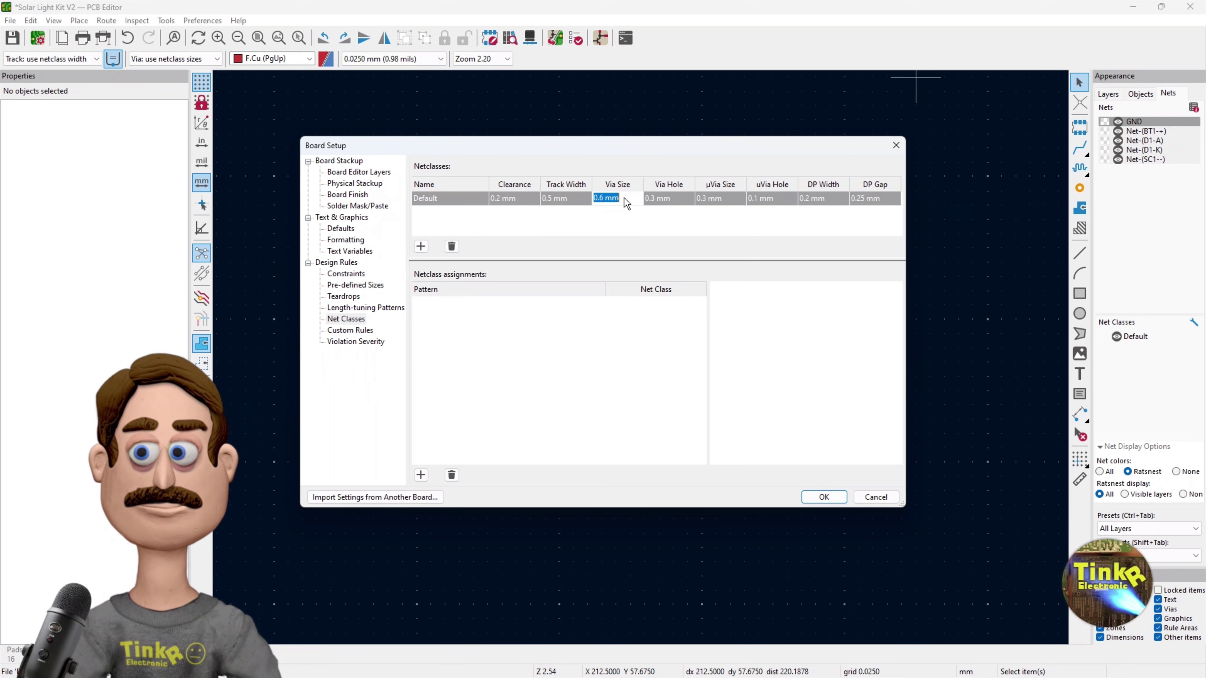
double_click(581, 199)
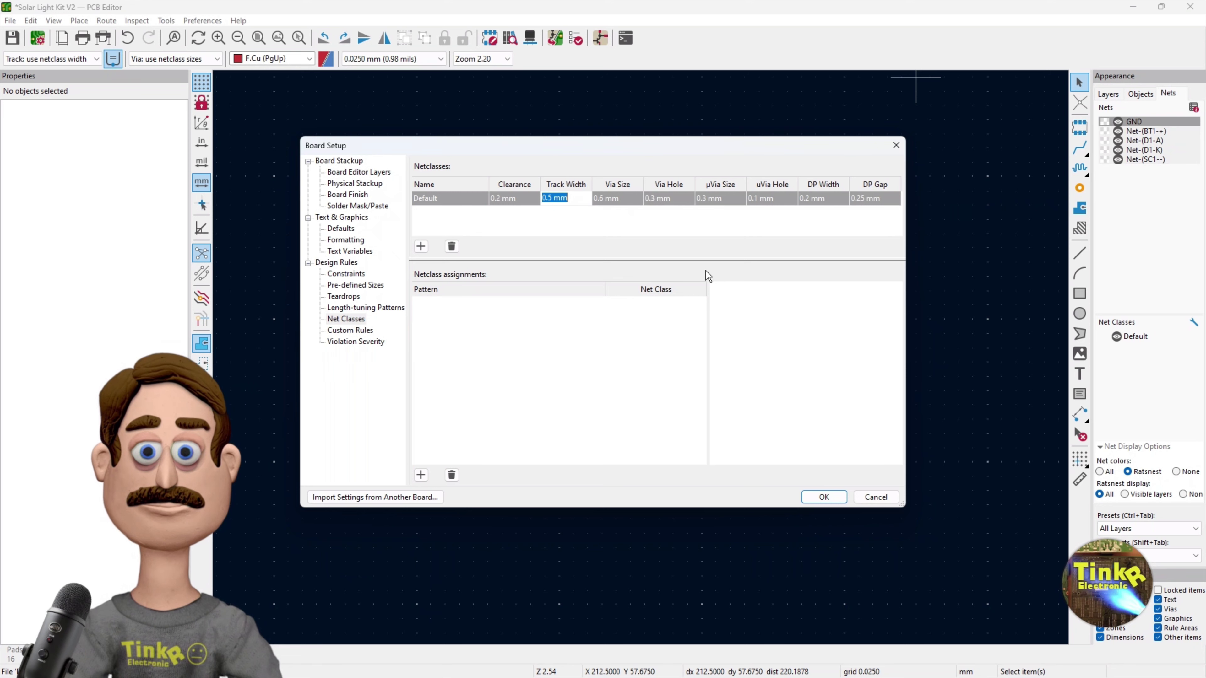
click(824, 497)
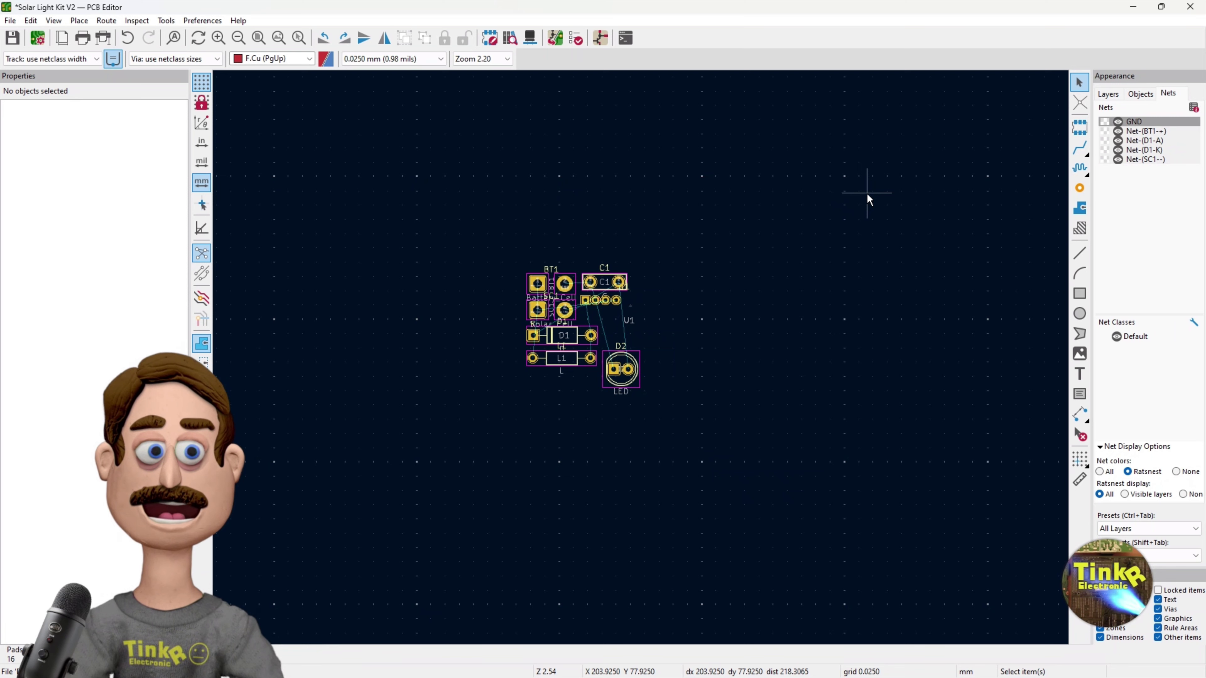
Zoom in on the components and make Edge.Cuts the active layer in the Layers list.
scroll(643, 347, down, 2)
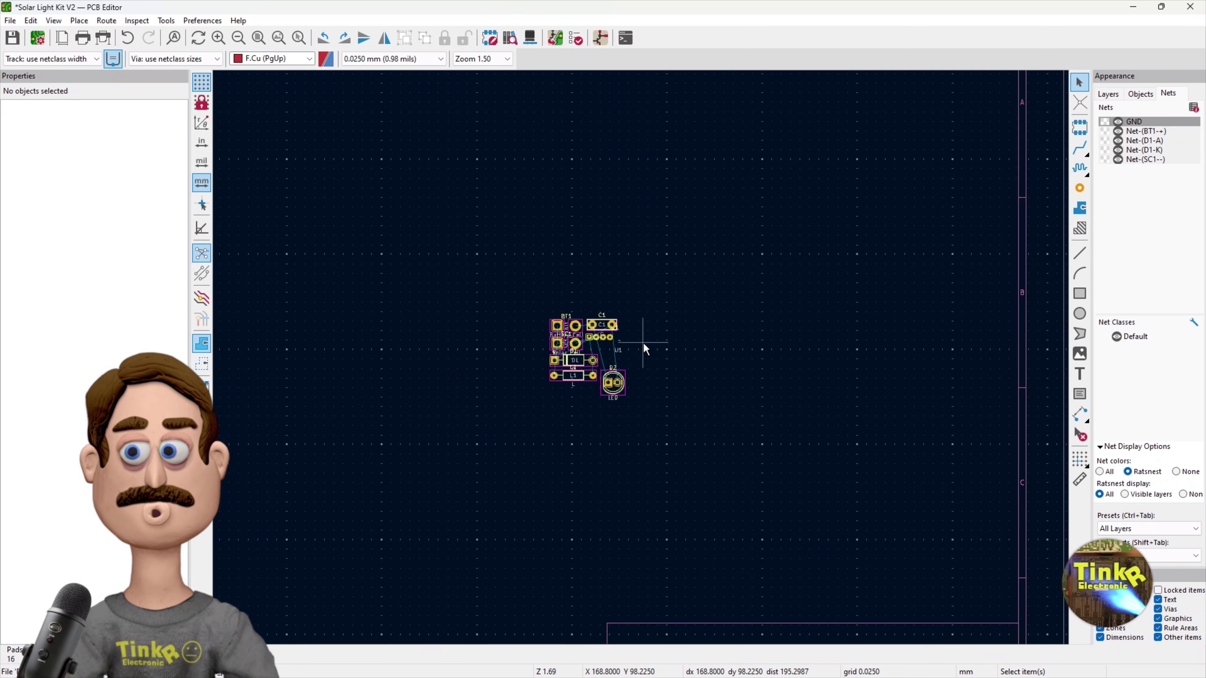
click(1109, 94)
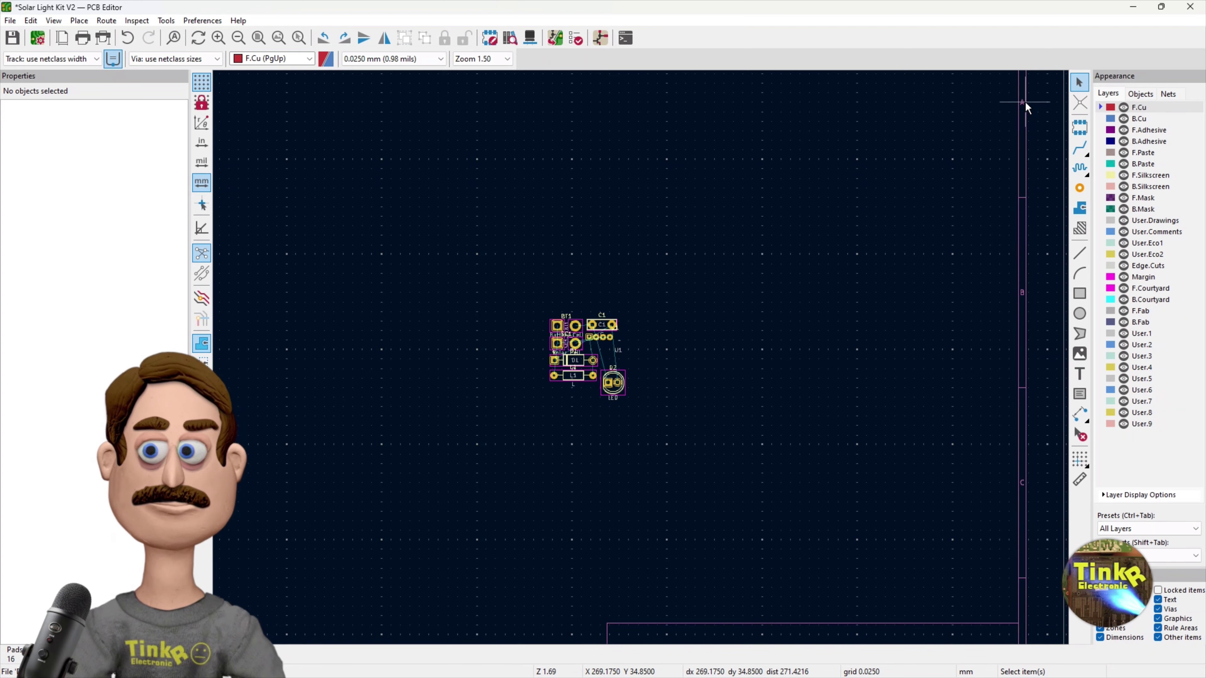
key(ctrl+Home)
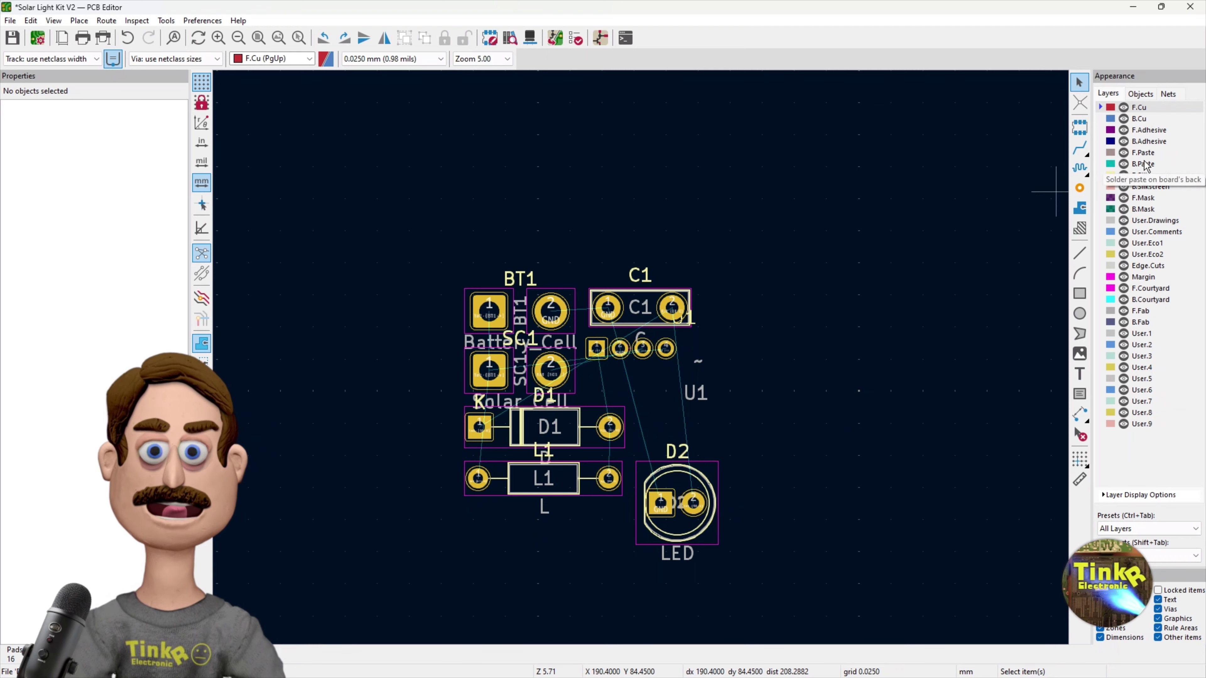
click(1109, 176)
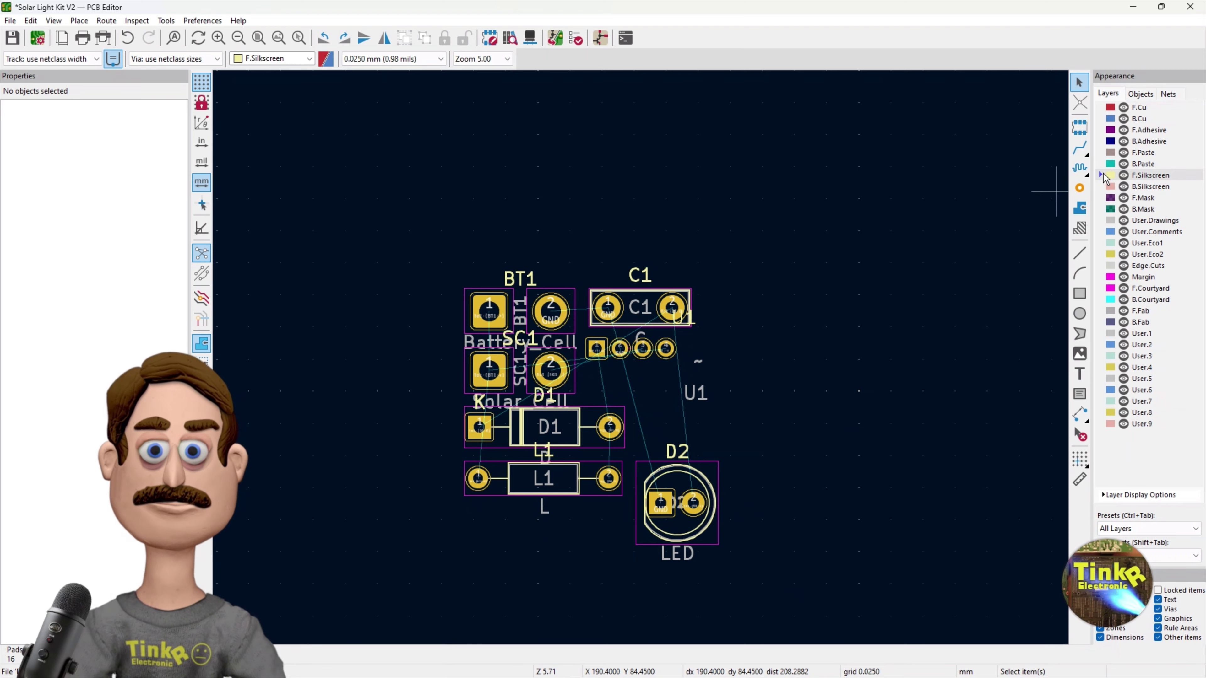
scroll(640, 357, up, 3)
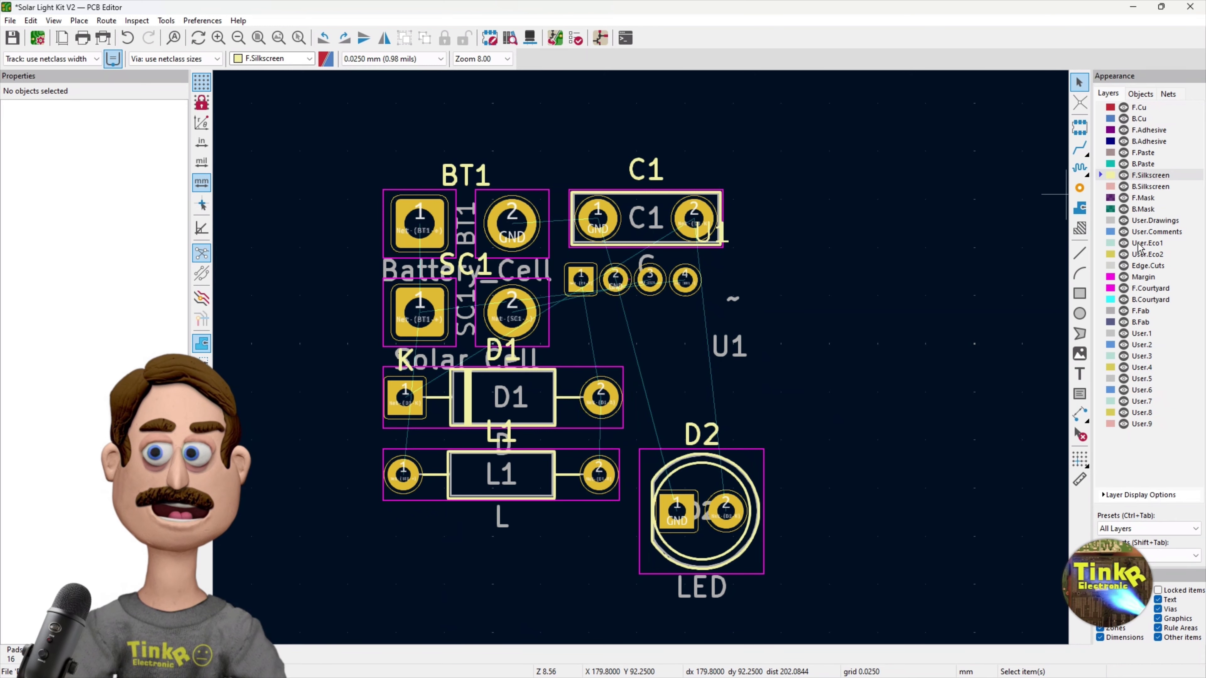
click(1144, 266)
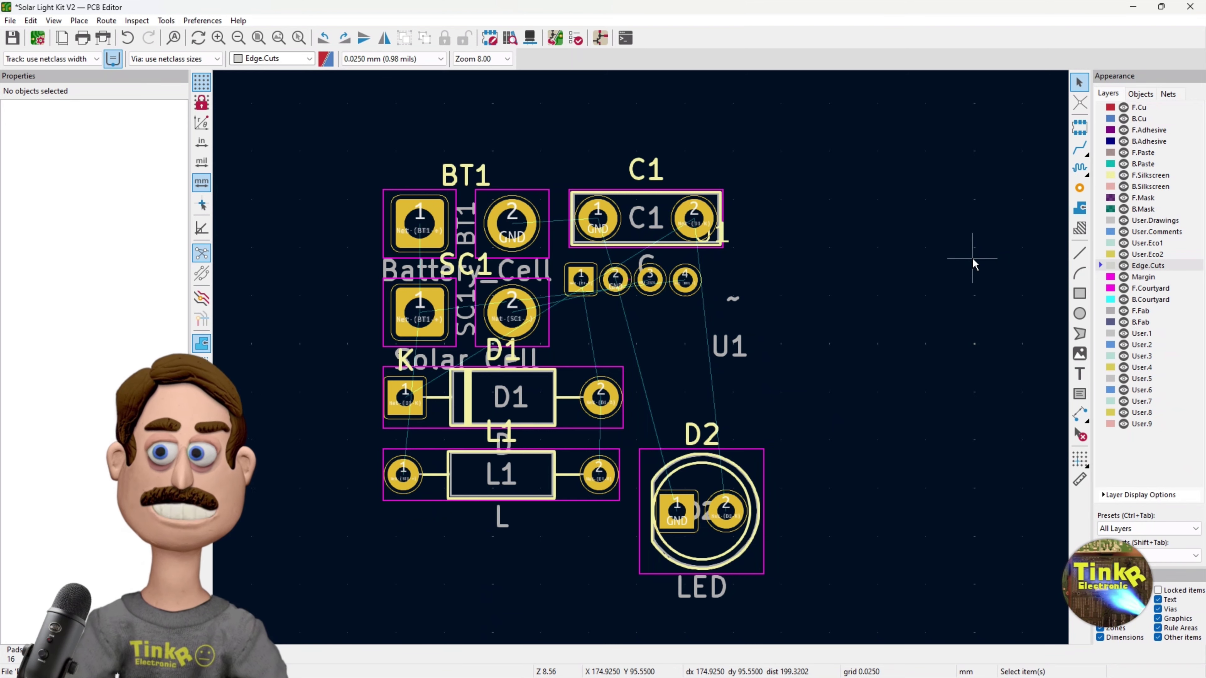
scroll(972, 259, down, 3)
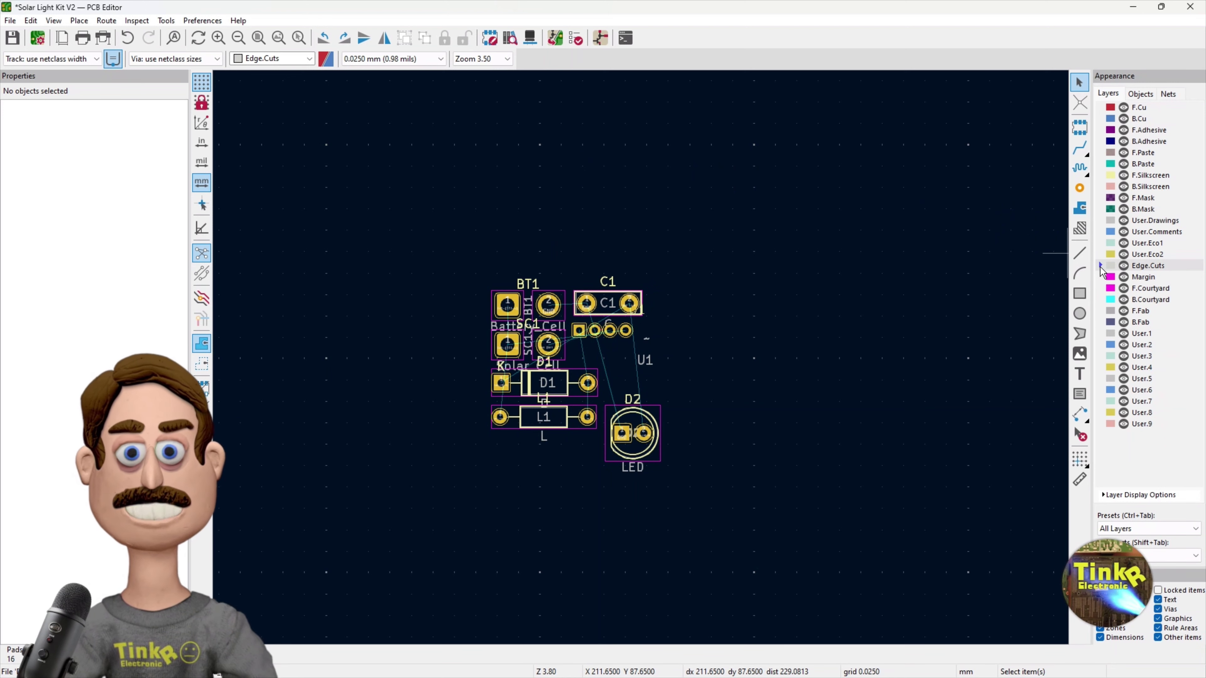
scroll(729, 368, down, 3)
Draw a 42.6 × 23 mm rectangle on Edge.Cuts with the Rectangle tool.
scroll(619, 350, up, 1)
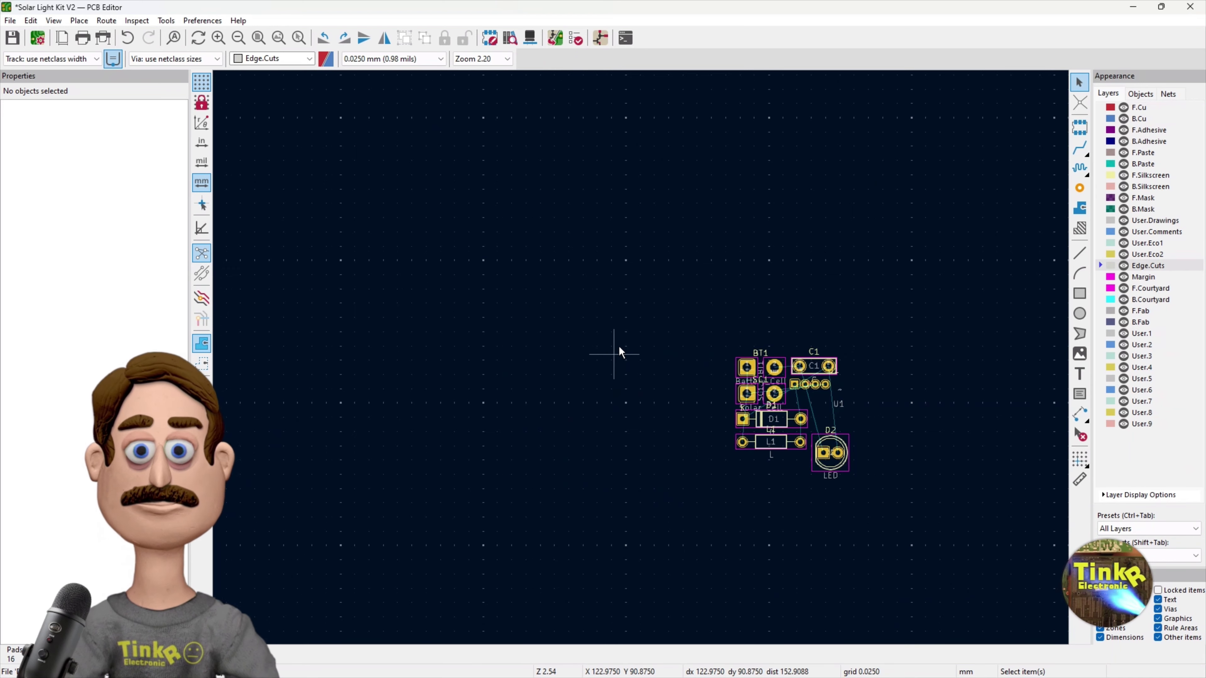
click(1079, 293)
scroll(639, 353, down, 1)
scroll(638, 353, up, 2)
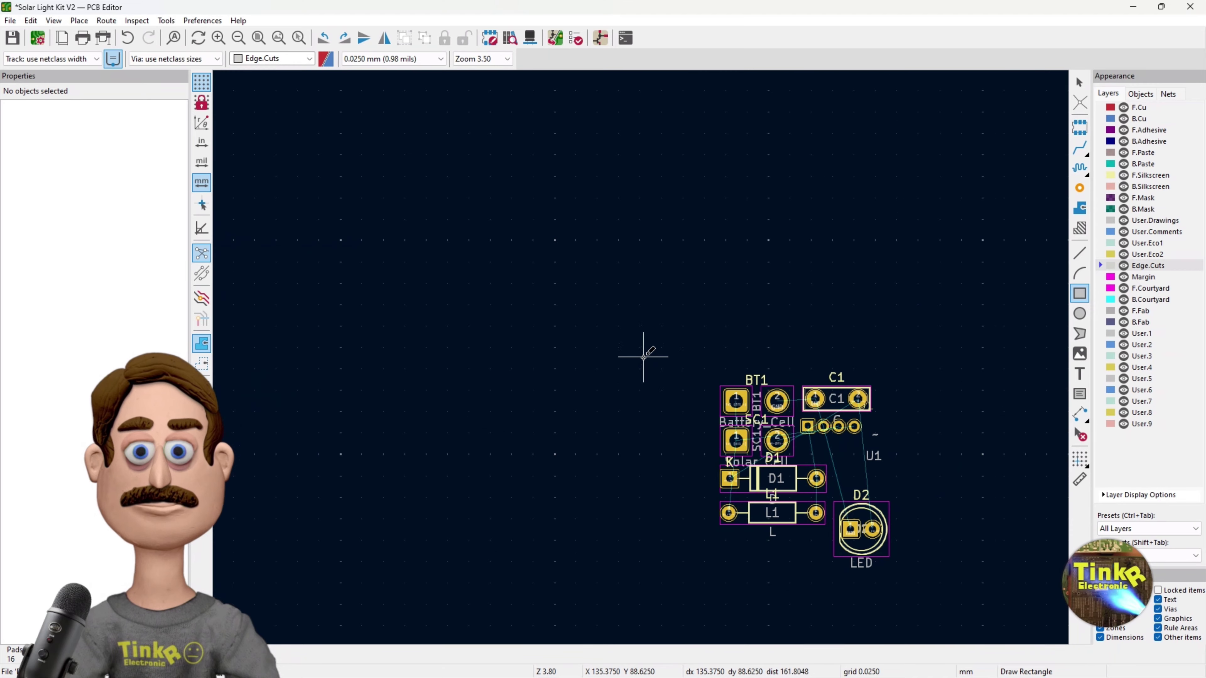
scroll(638, 353, down, 2)
scroll(634, 353, up, 2)
scroll(636, 353, down, 2)
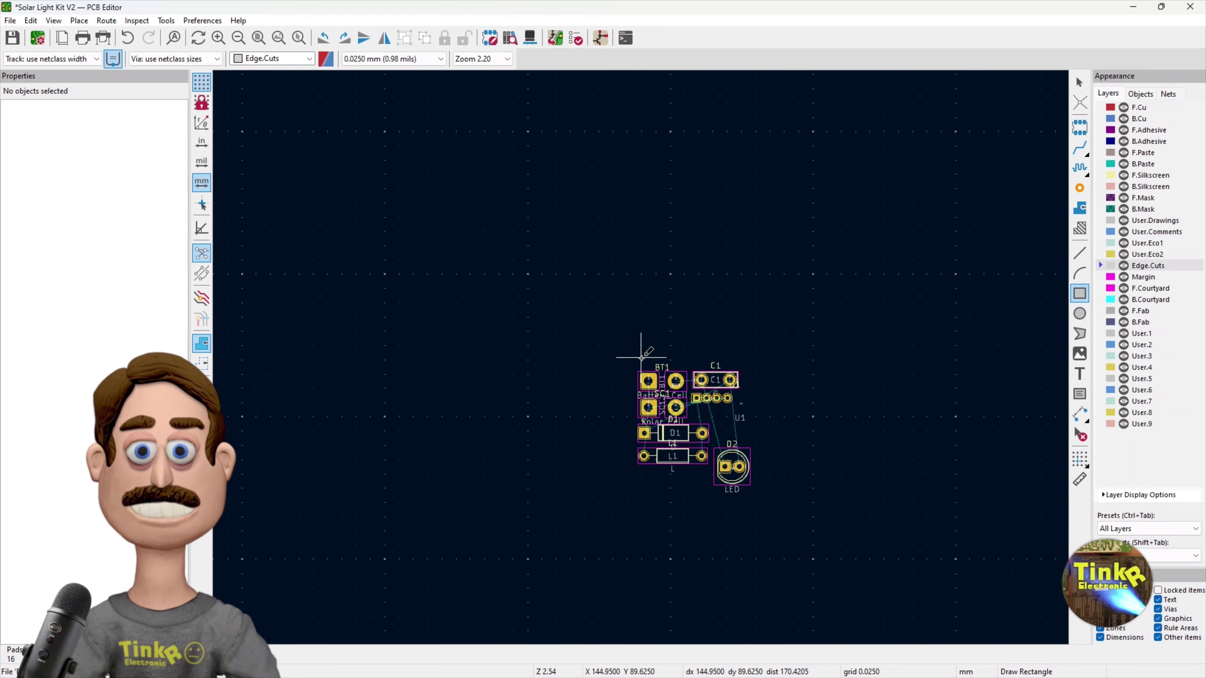
click(536, 324)
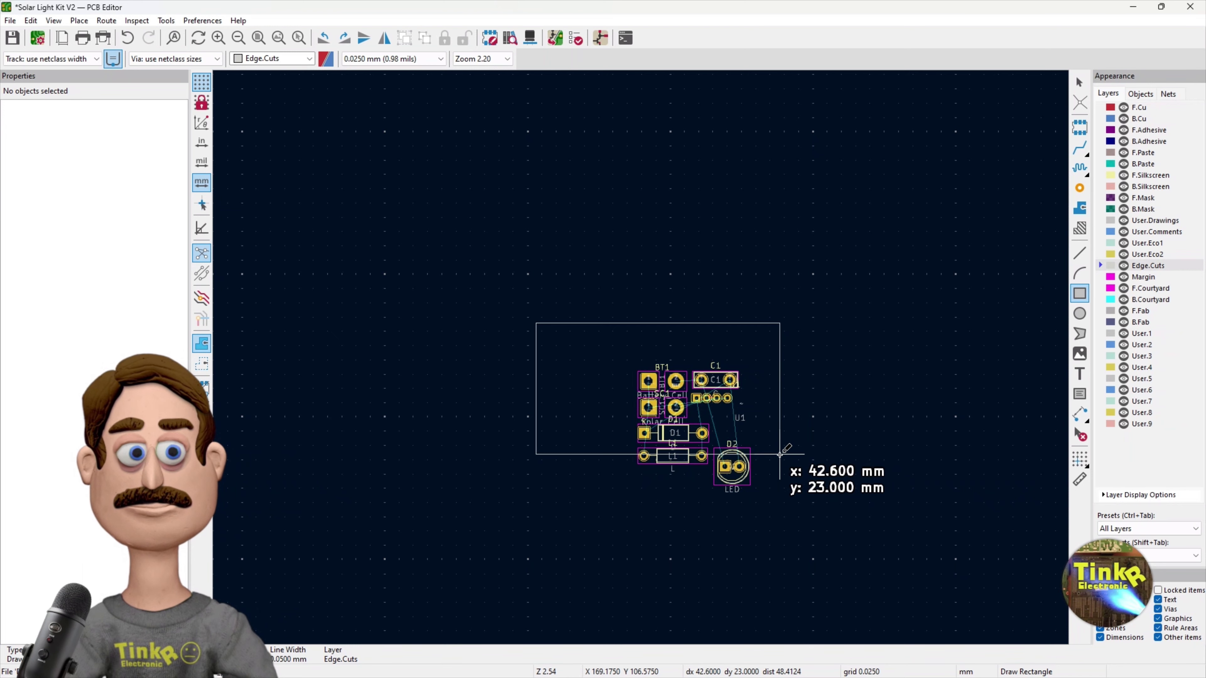
click(779, 455)
Move the rectangular outline down-right so it encloses all the components.
scroll(777, 383, up, 3)
scroll(640, 346, down, 3)
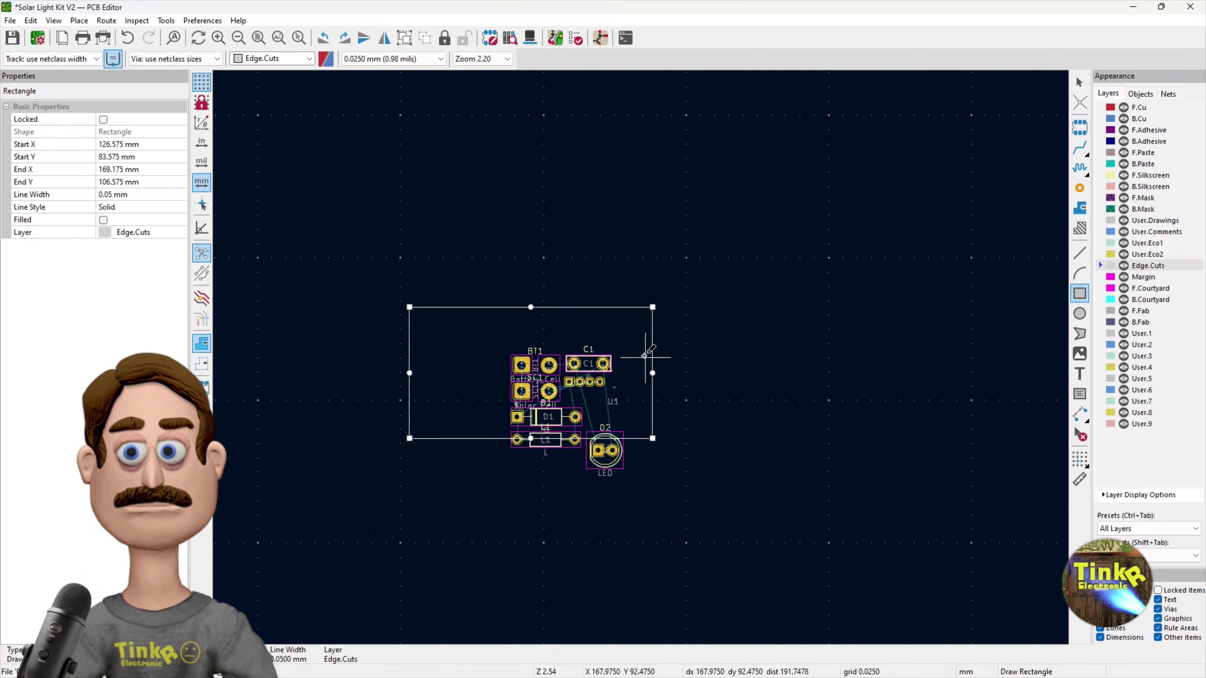
key(Escape)
key(Escape)
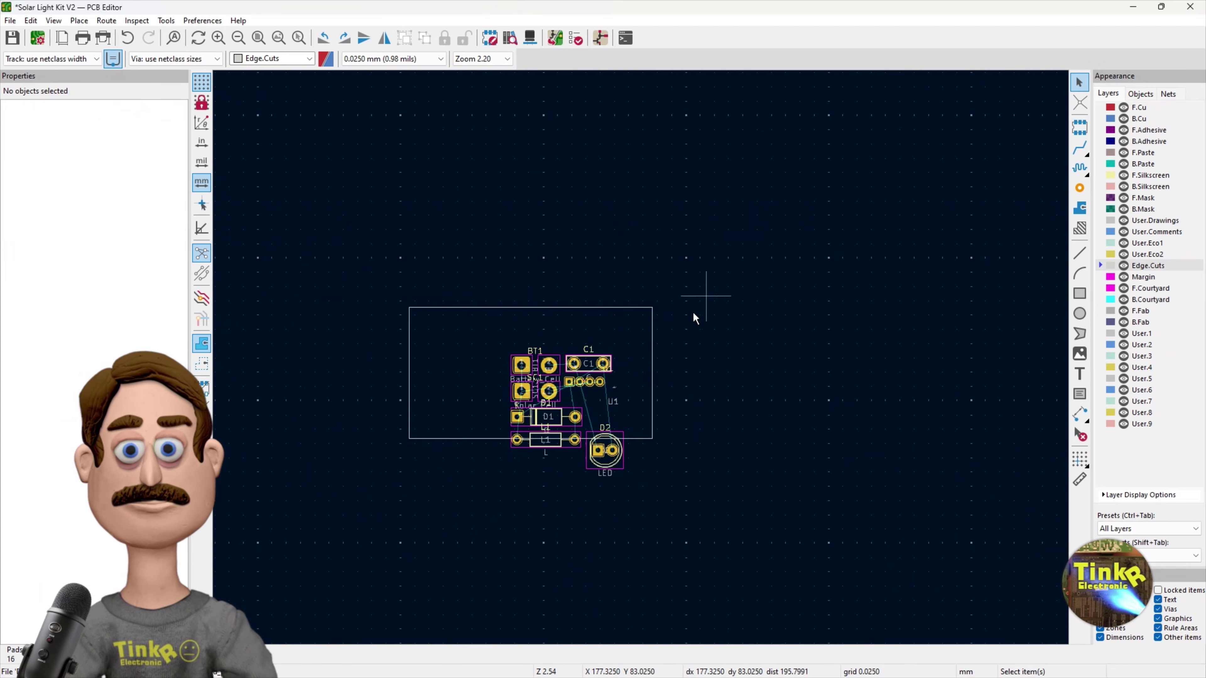
click(652, 309)
drag(652, 311, 675, 349)
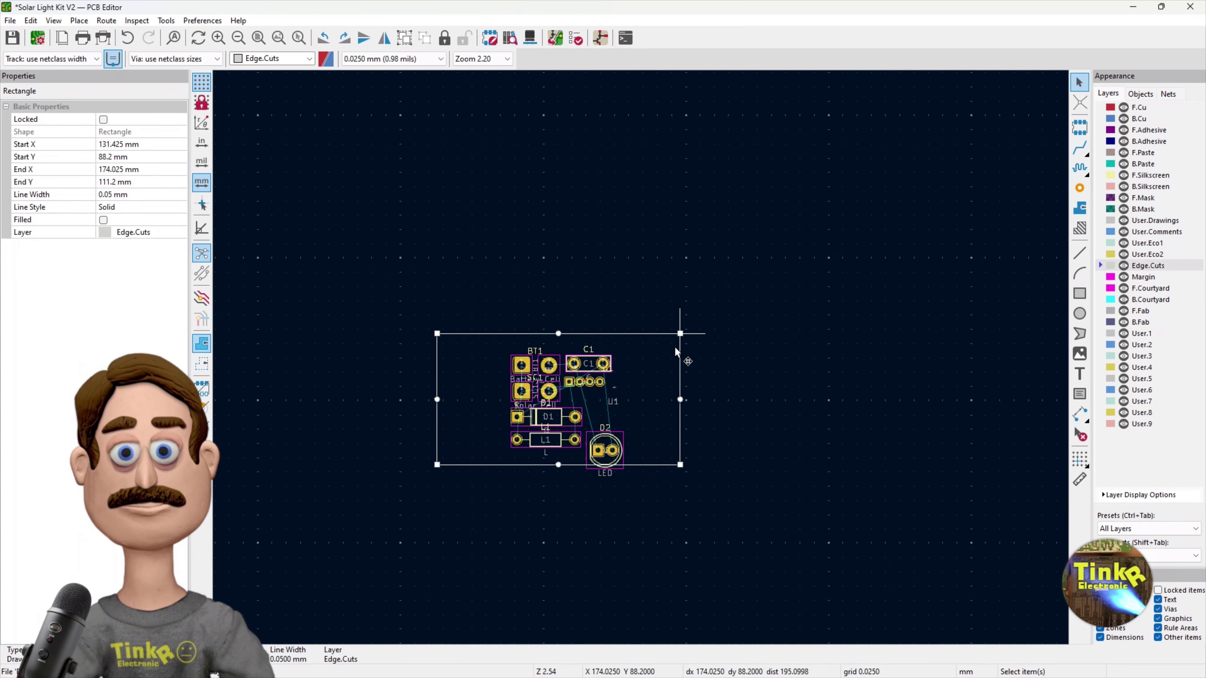
scroll(682, 358, down, 4)
key(Escape)
scroll(652, 349, up, 4)
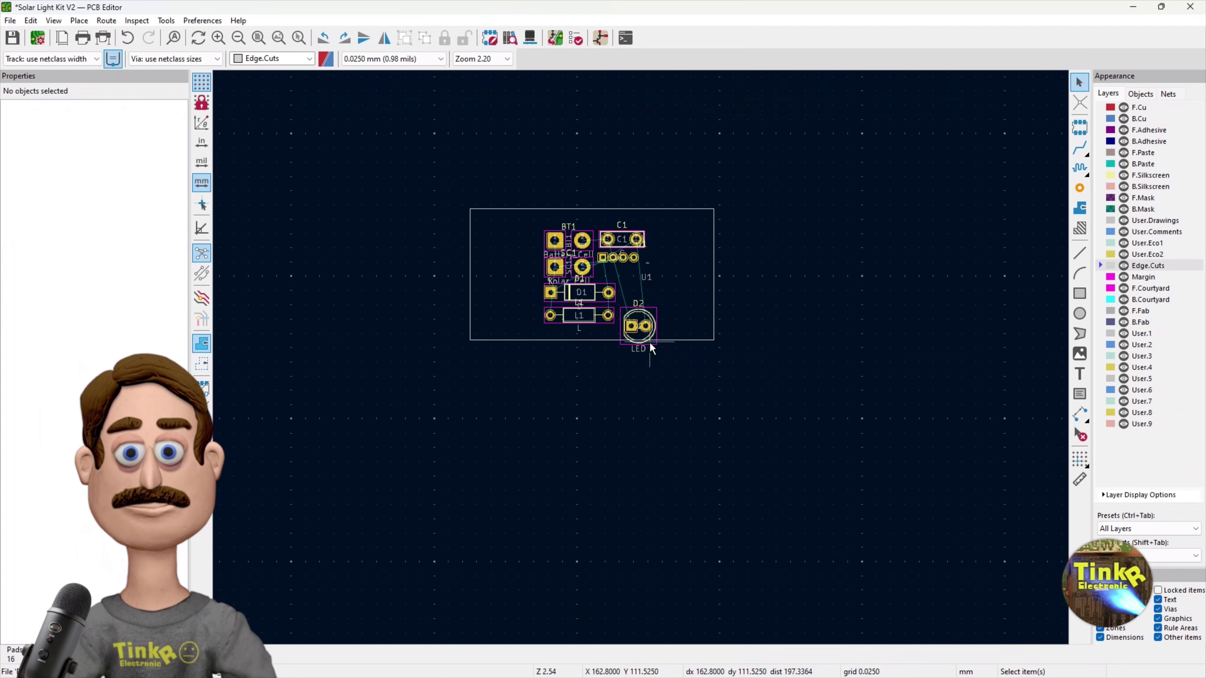
Preview the outlined board in 3D from a tilted angle, close it, and select BT1.
click(37, 22)
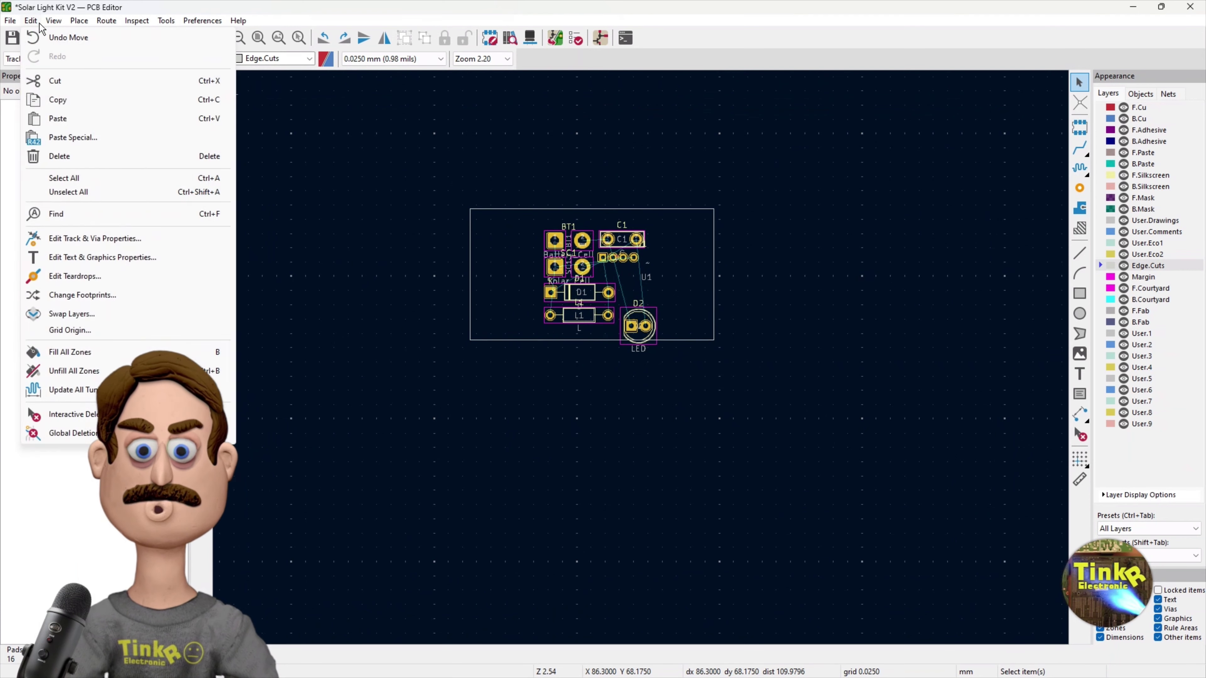
click(463, 269)
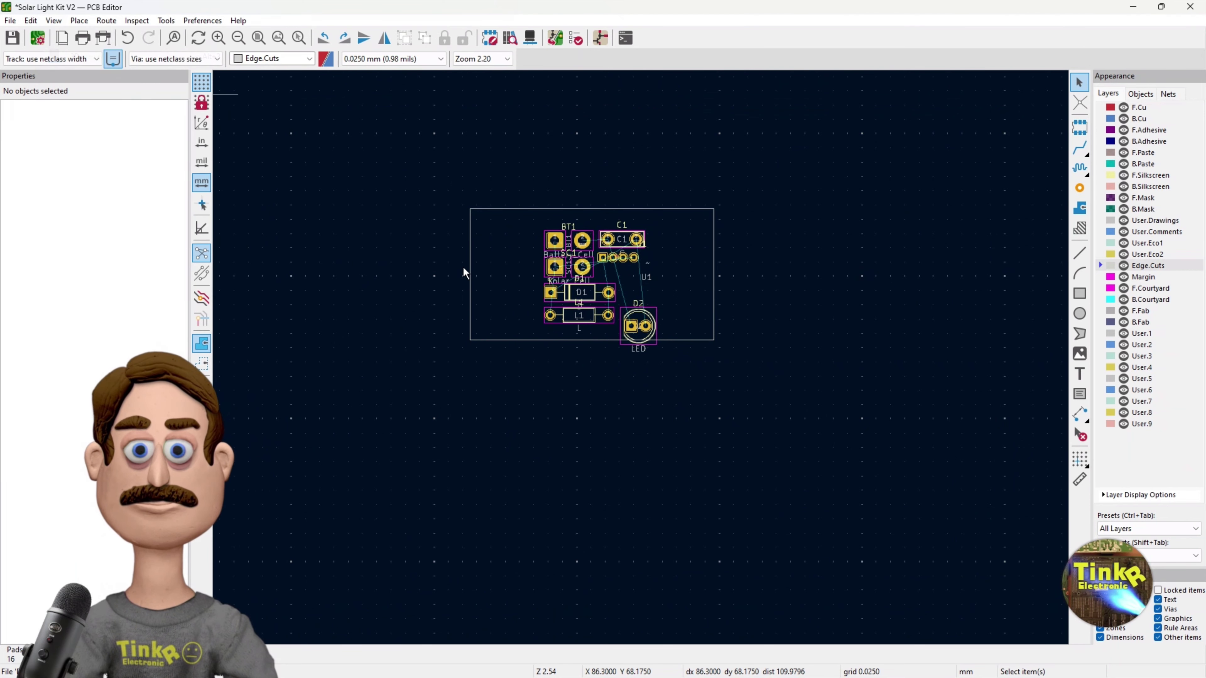
key(alt+3)
drag(500, 284, 508, 310)
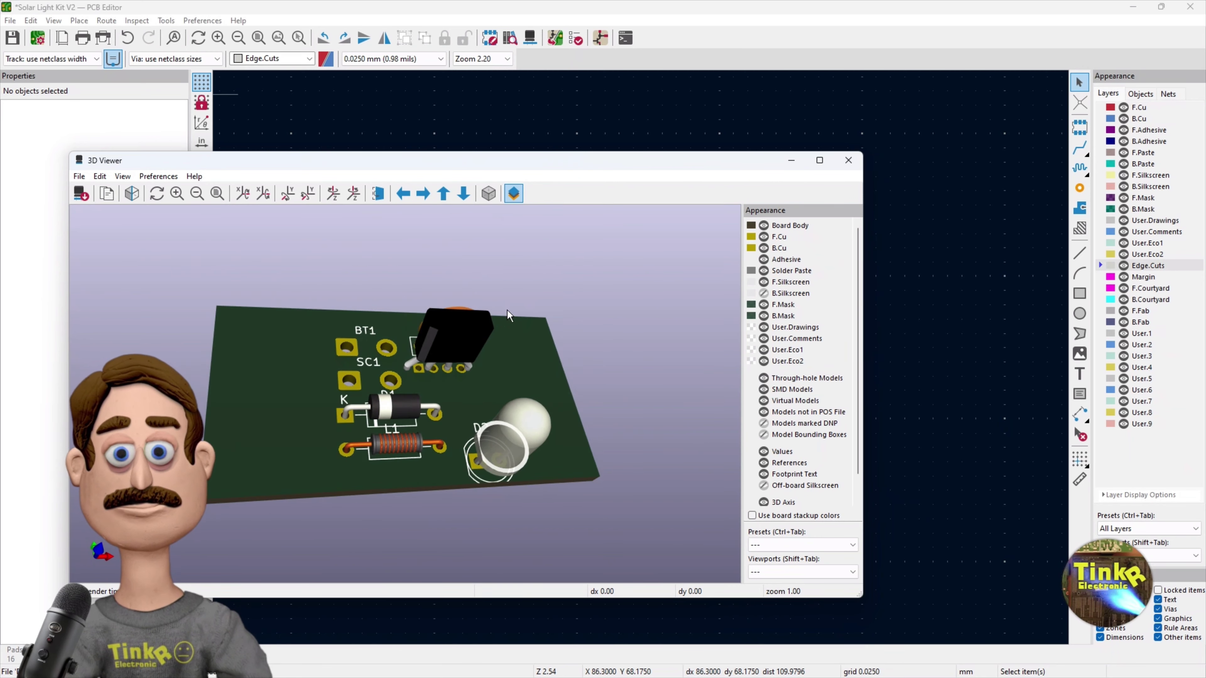
click(848, 160)
scroll(641, 358, up, 3)
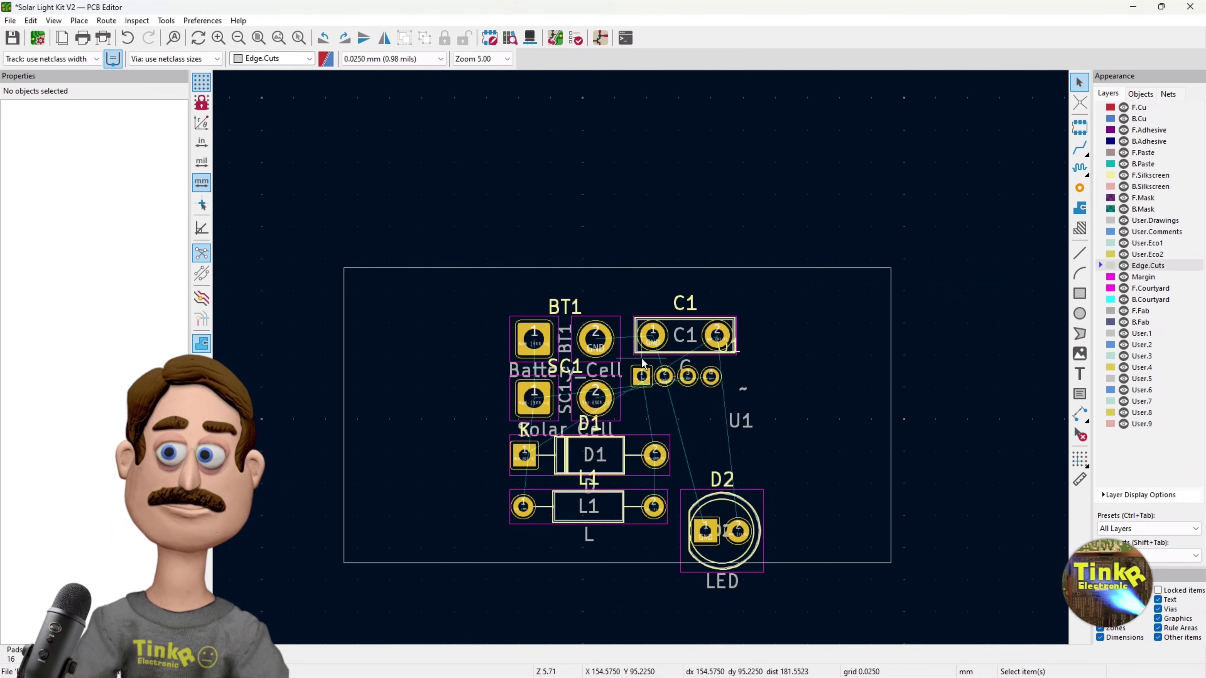
click(582, 329)
Move the BT1 battery footprint to the board's upper-left area.
key(m)
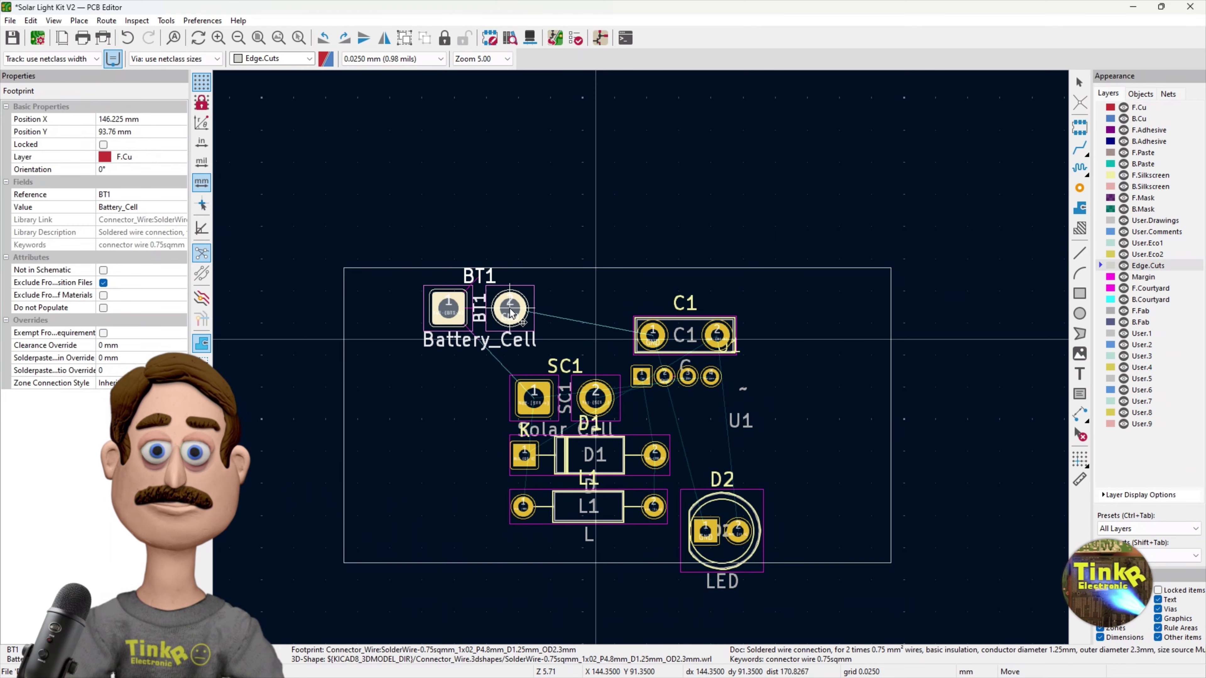
click(511, 311)
scroll(542, 313, down, 2)
scroll(640, 357, up, 2)
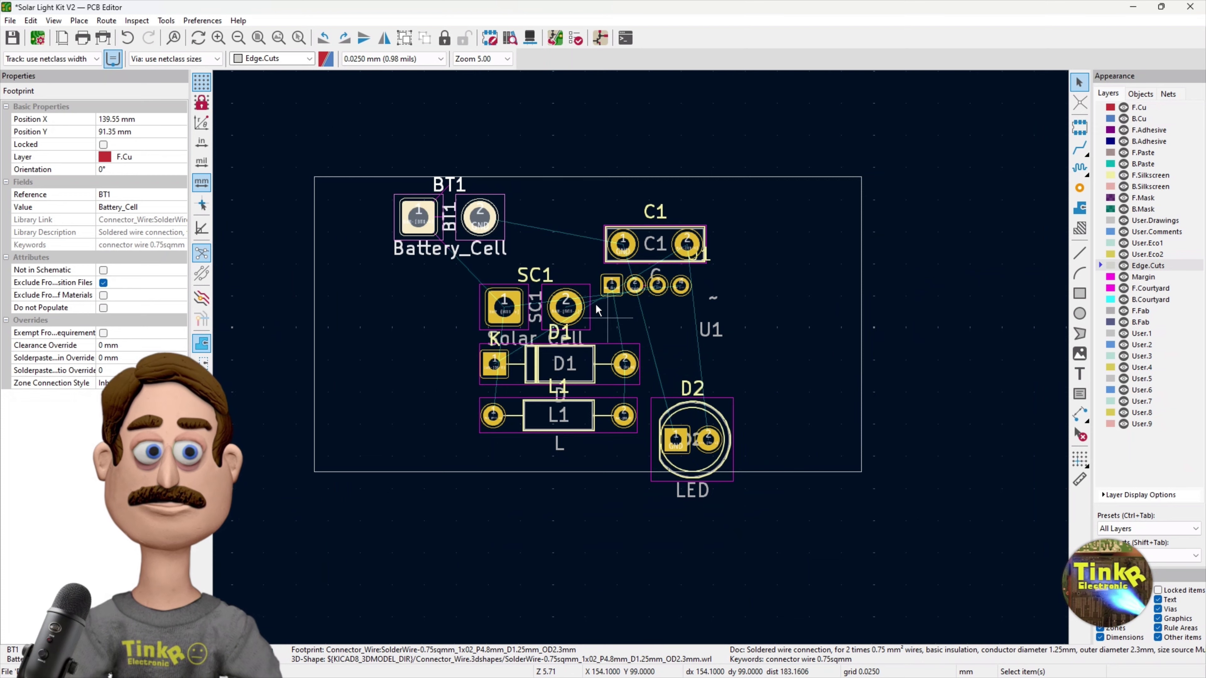
Open BT1's properties and bring up Change Footprint for its SolderWire-0.75sqmm footprint.
right_click(424, 218)
click(402, 216)
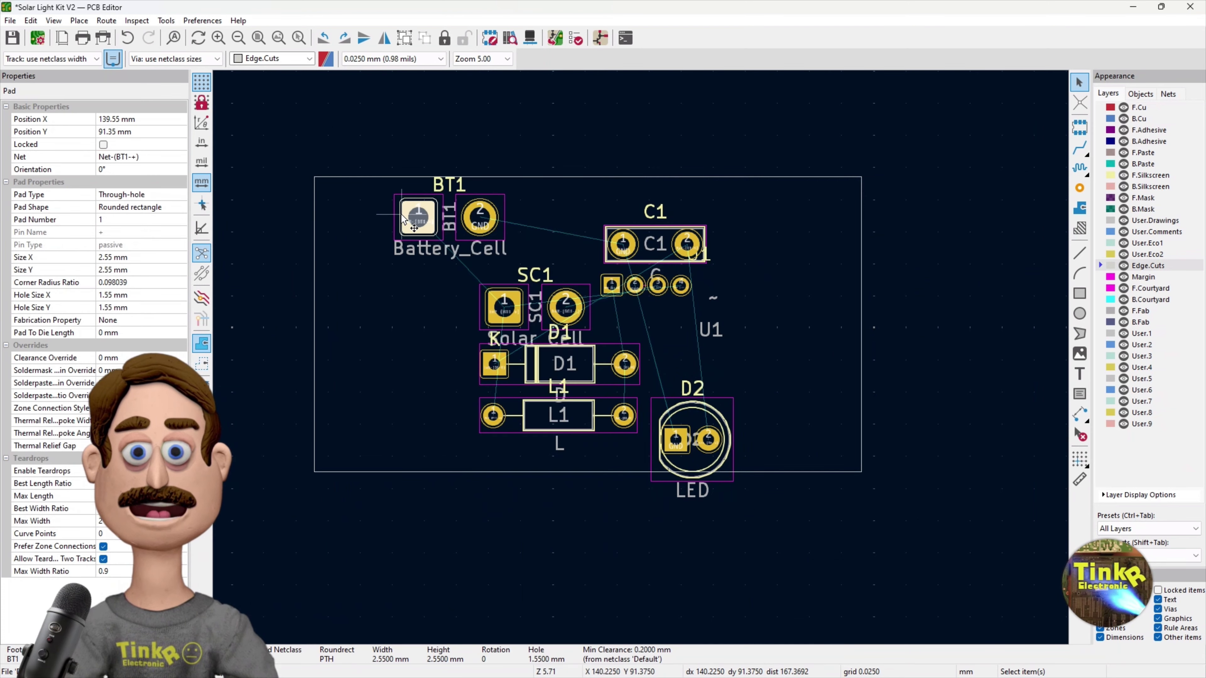
double_click(402, 215)
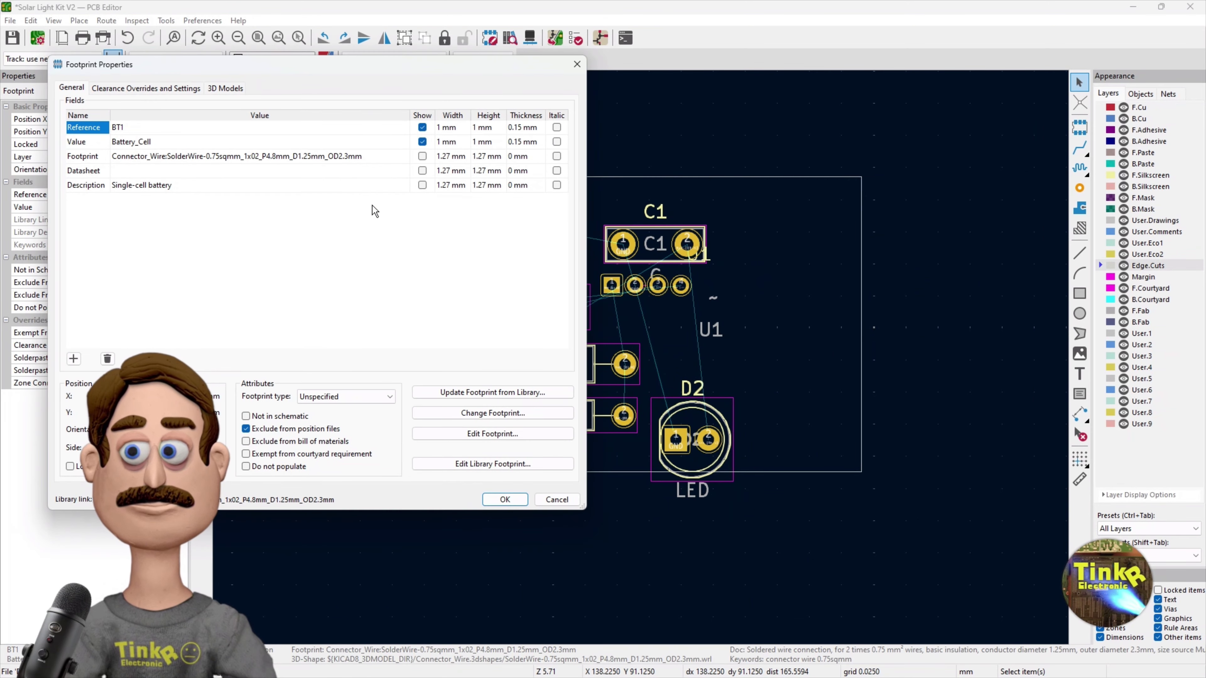
click(192, 157)
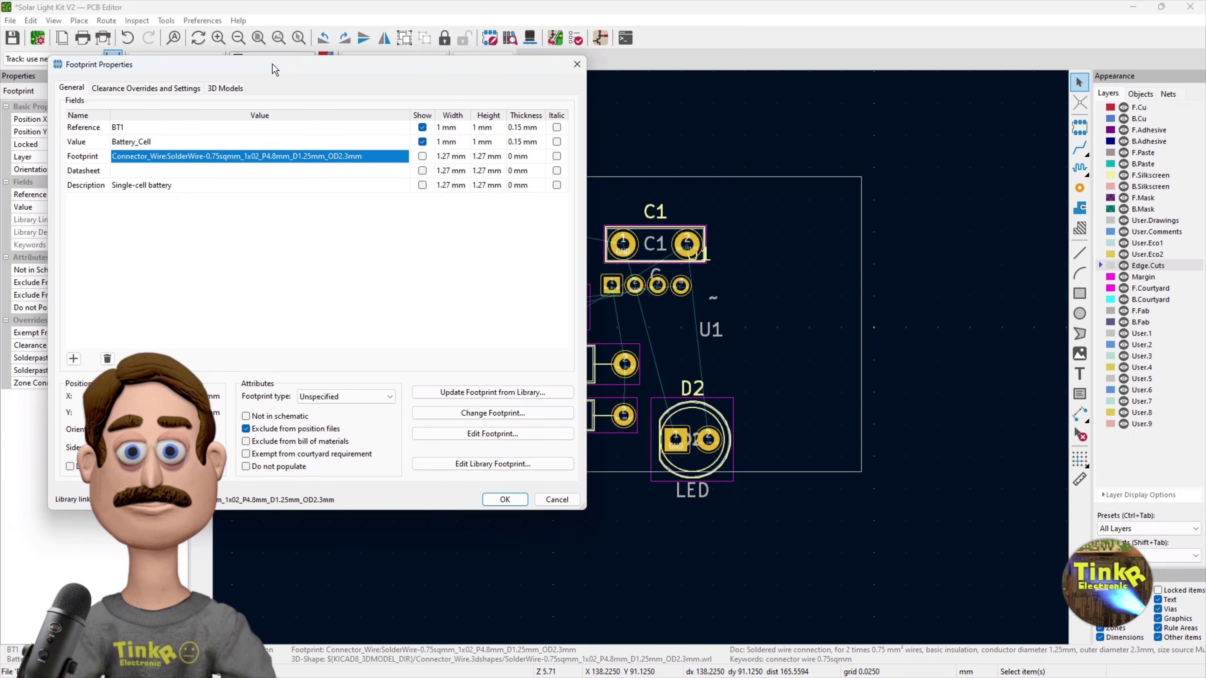
drag(272, 63, 462, 102)
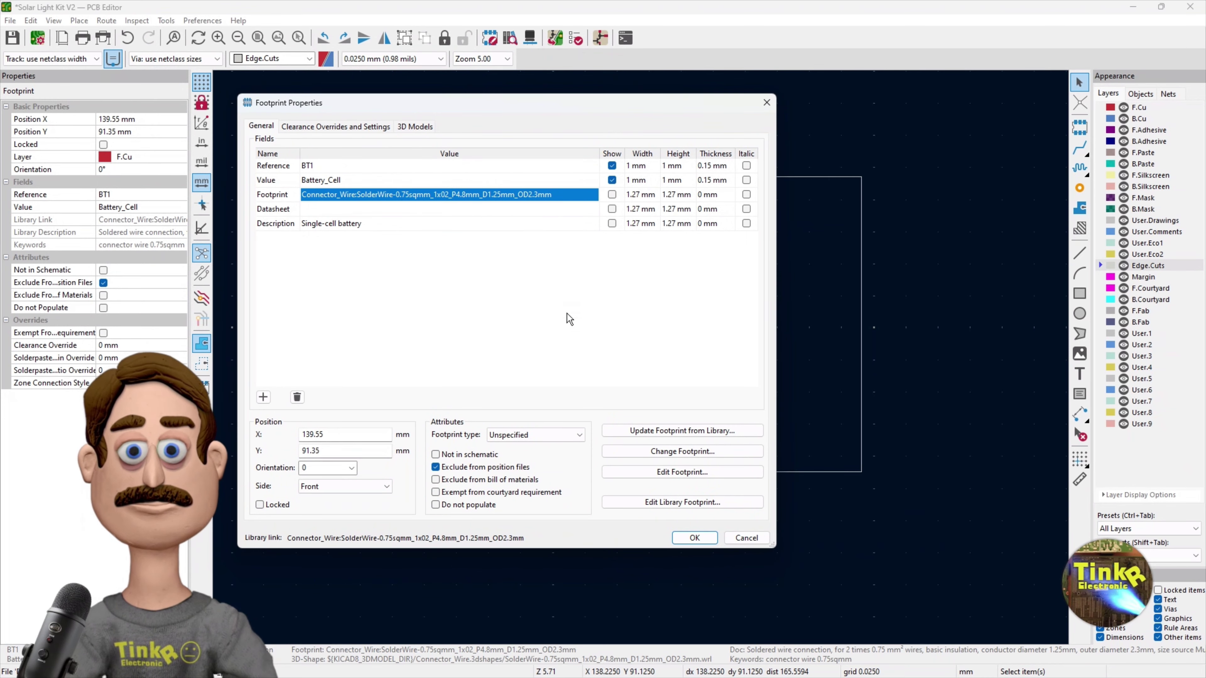
click(683, 455)
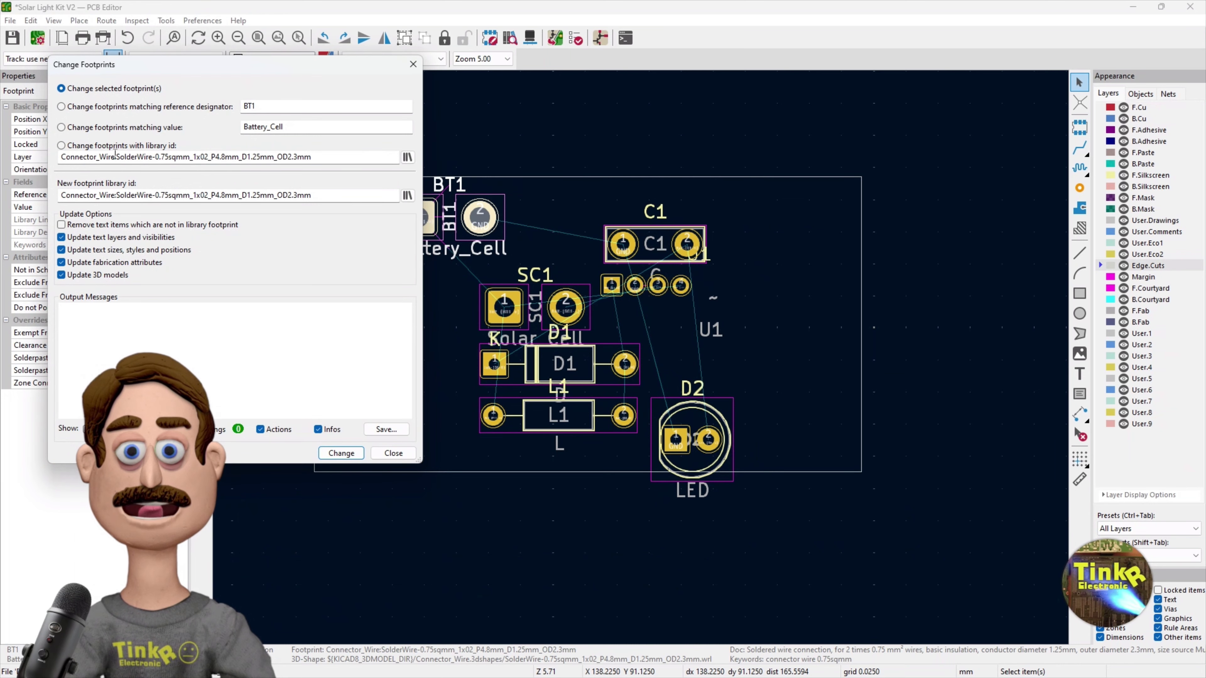
Set the swap to change all footprints sharing BT1's library id and open the footprint browser.
click(86, 148)
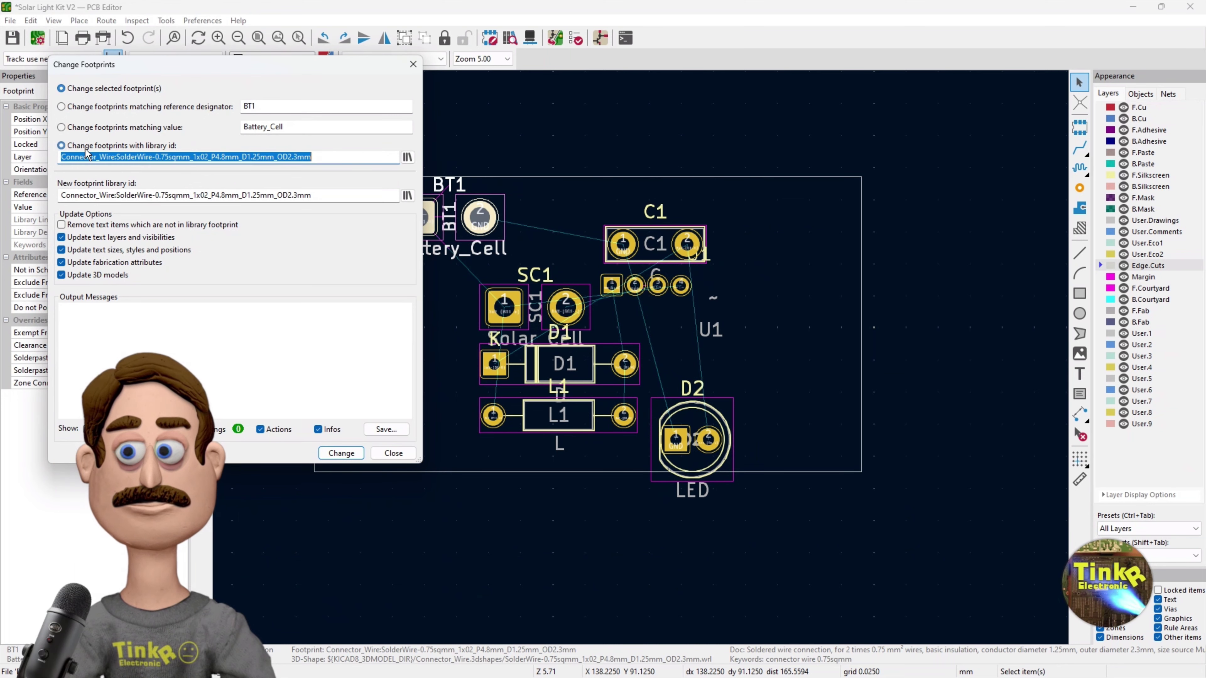
click(71, 88)
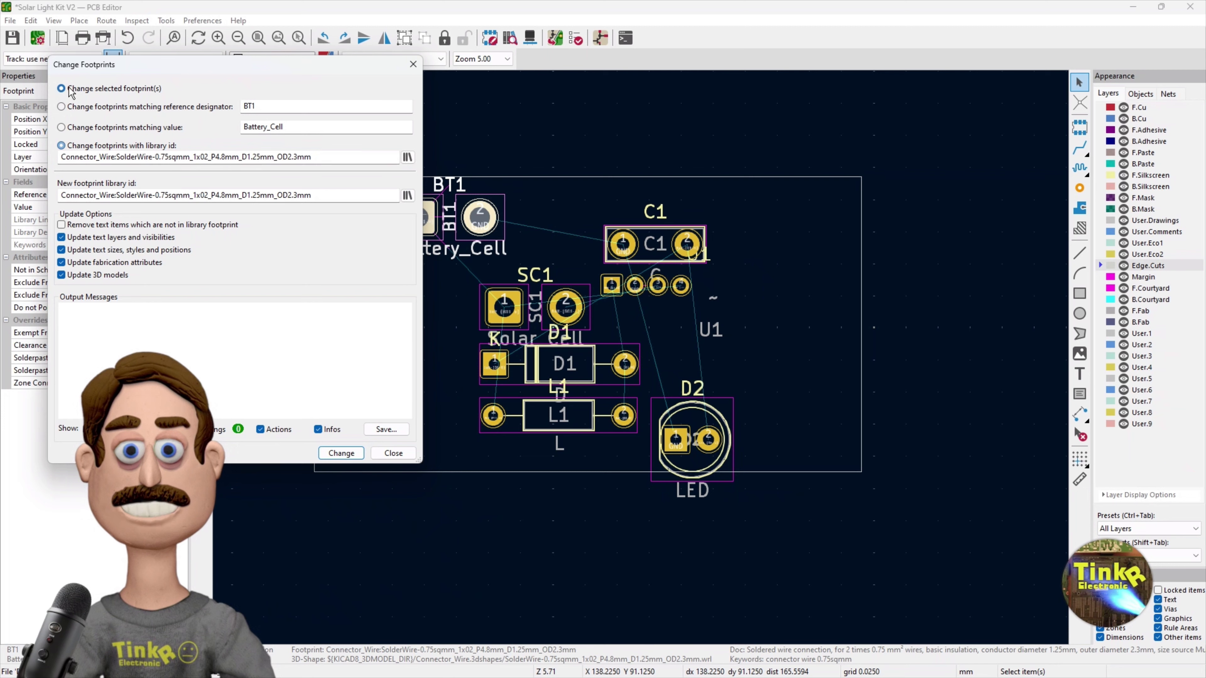
click(110, 146)
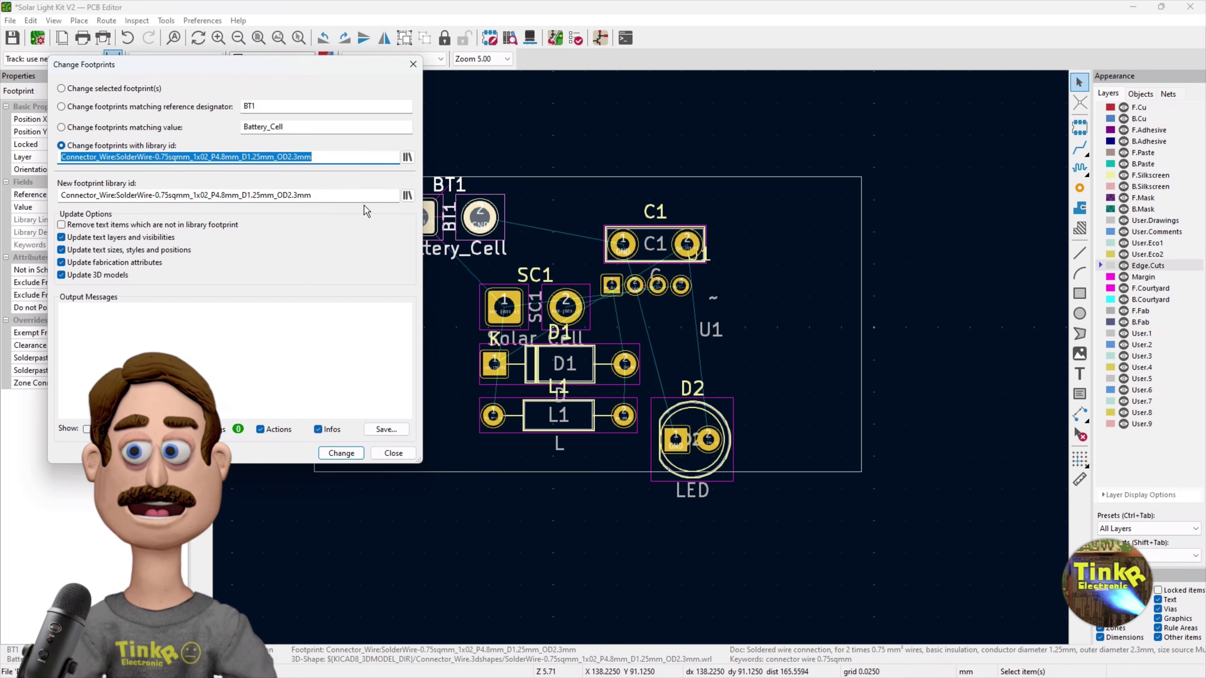
click(407, 197)
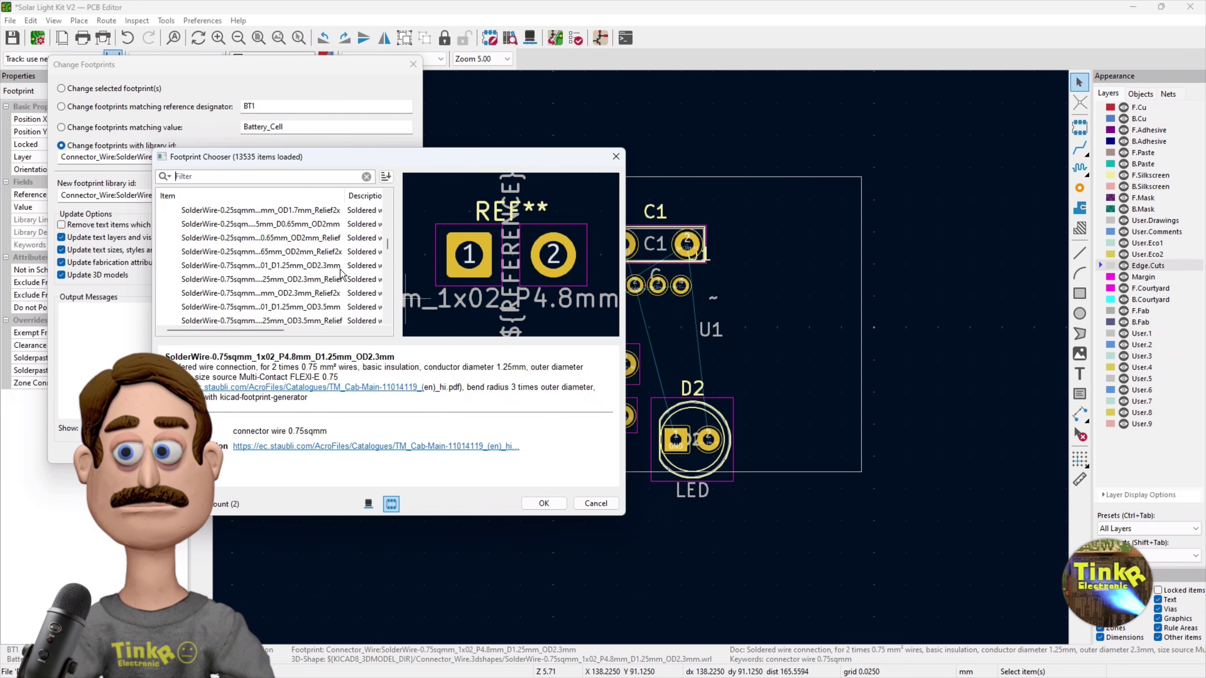
Apply SolderWire-0.25sqmm_1x02_P4.2mm_D0.65mm_OD1.7mm to BT1 and SC1 and close the window.
scroll(303, 254, up, 1)
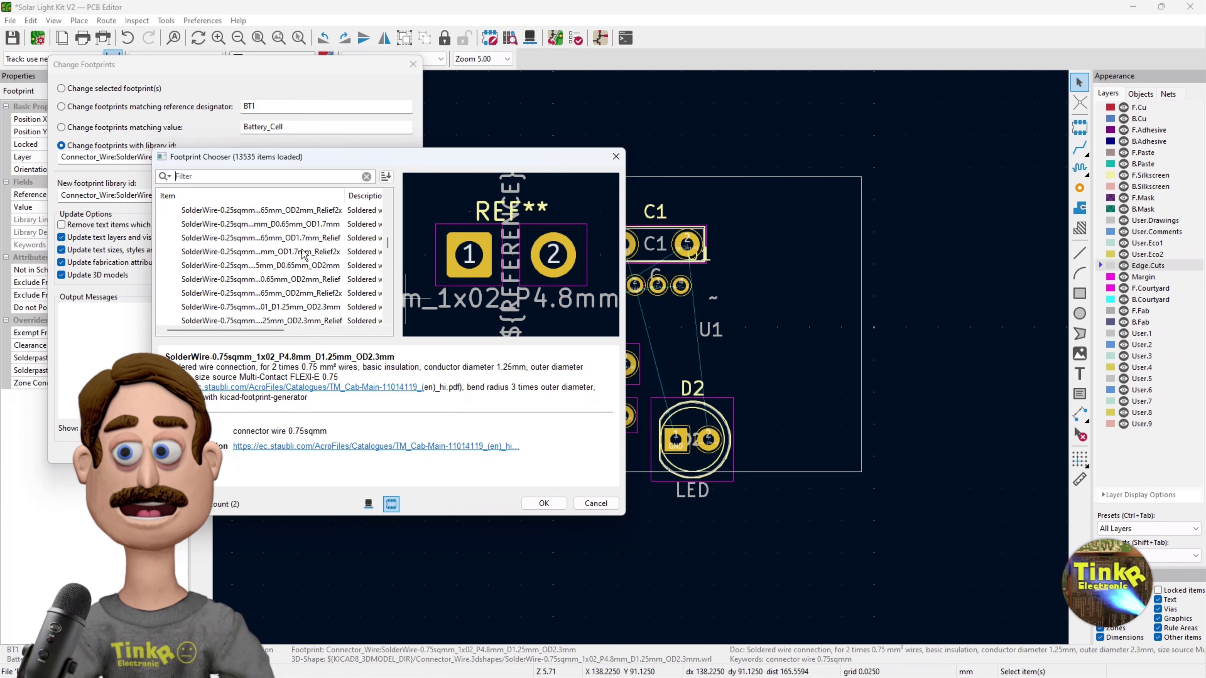
scroll(285, 271, up, 5)
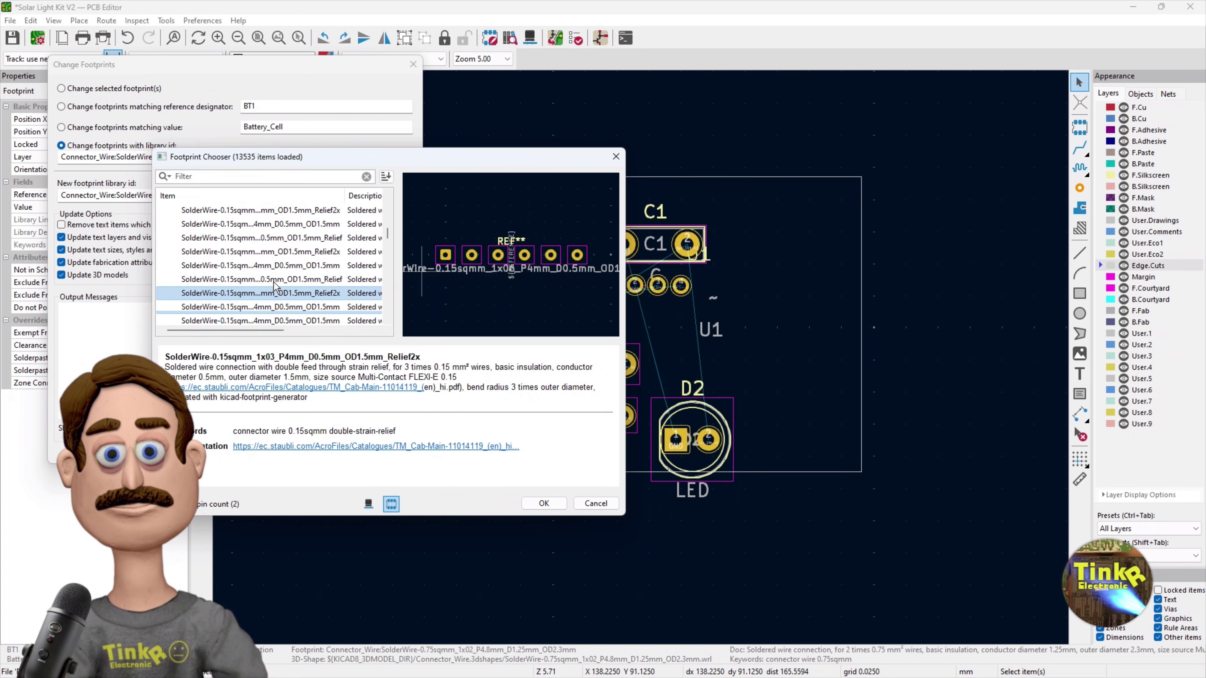
scroll(274, 286, down, 1)
scroll(275, 285, down, 1)
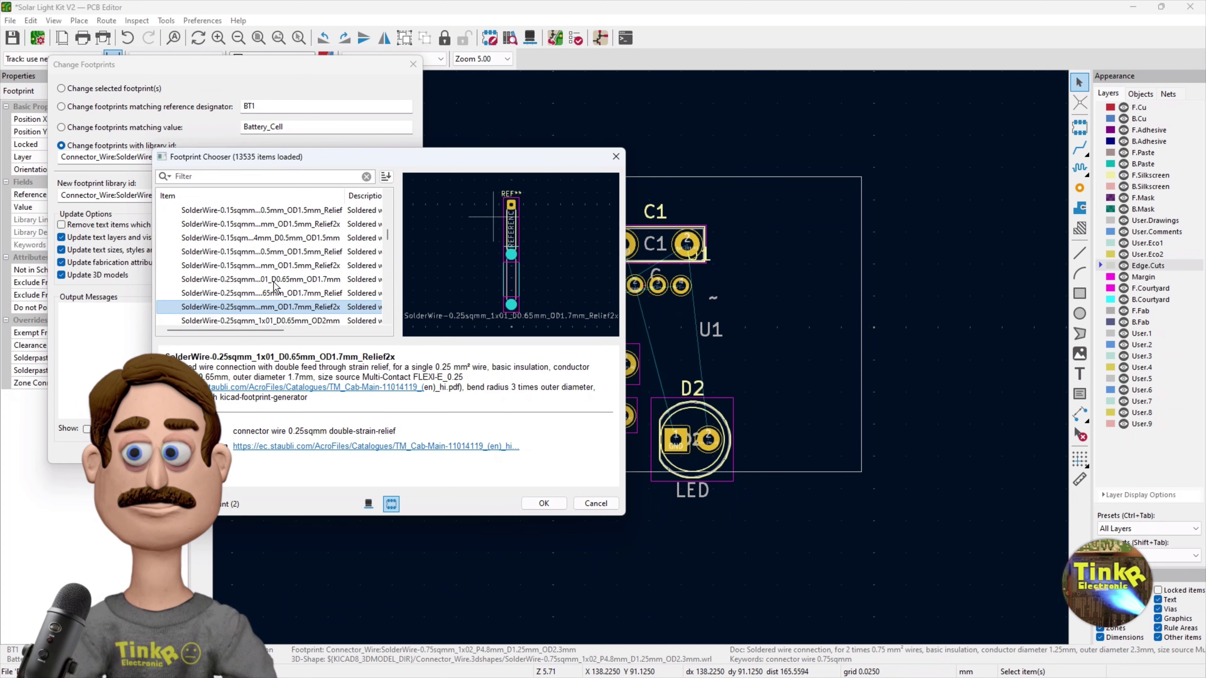
scroll(274, 285, down, 1)
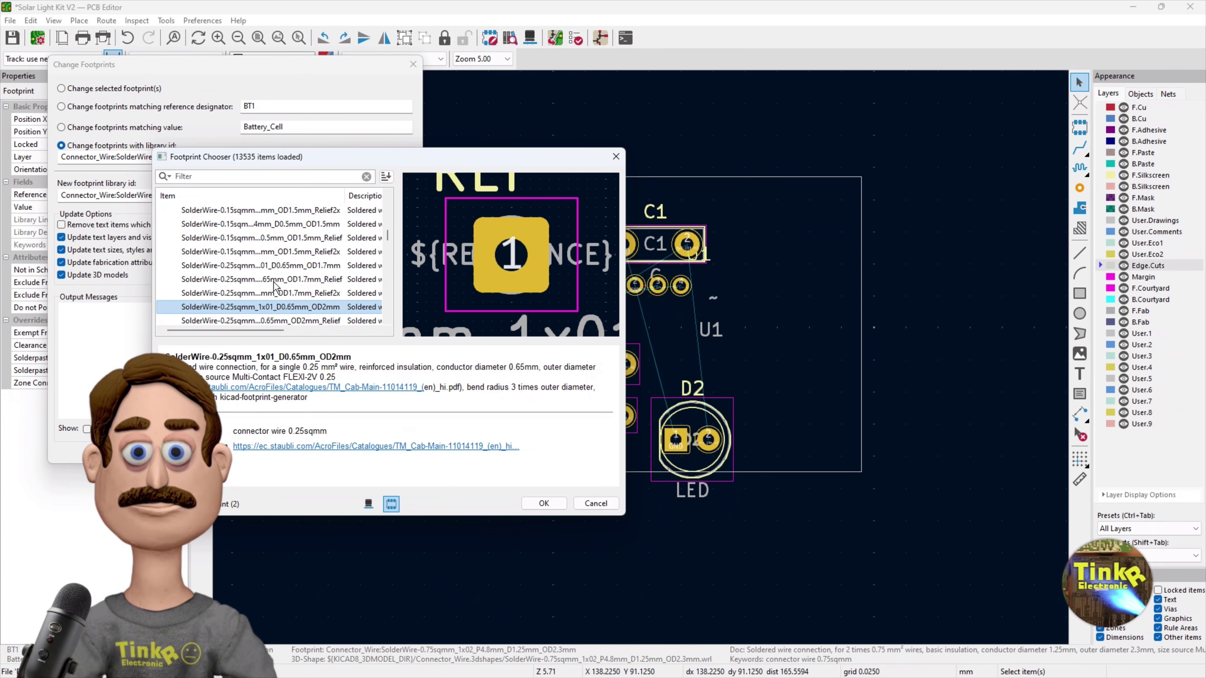
scroll(274, 286, down, 3)
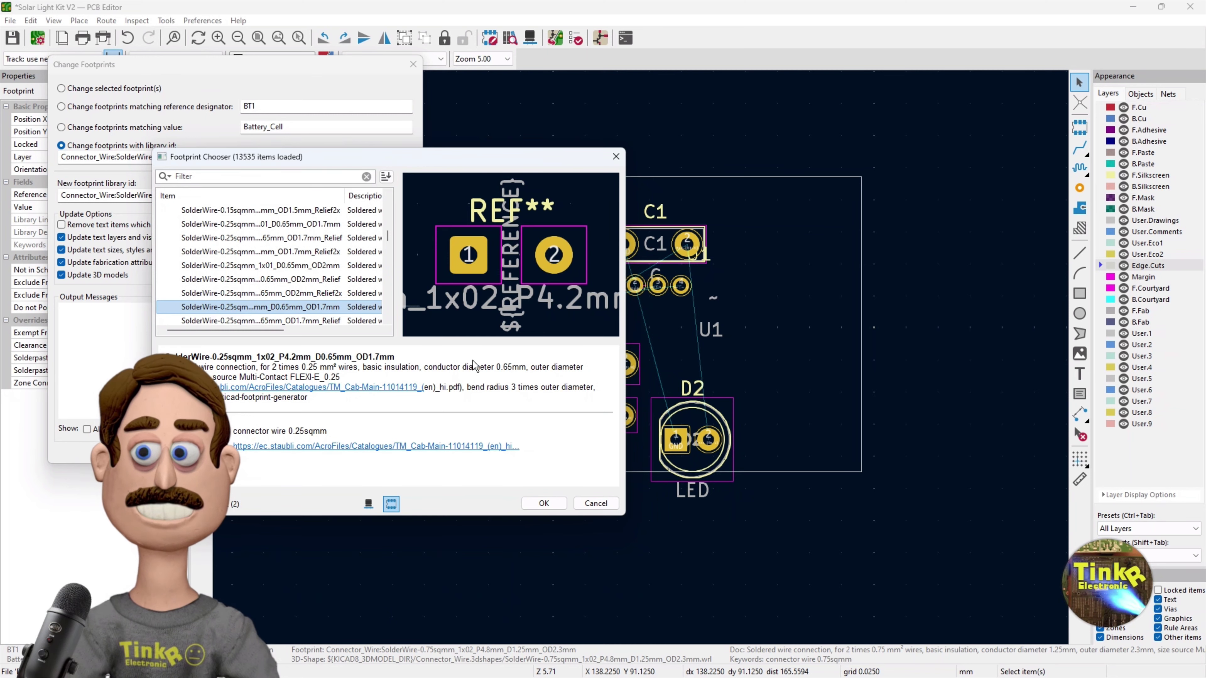
key(Return)
click(353, 455)
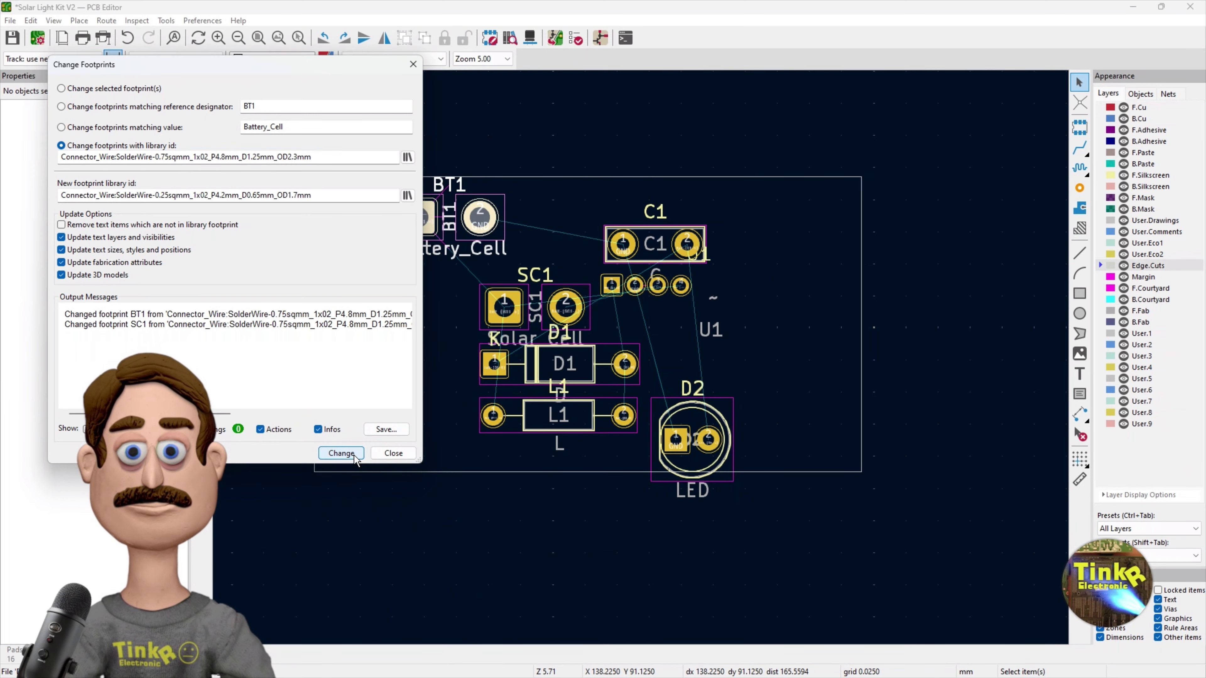
click(353, 455)
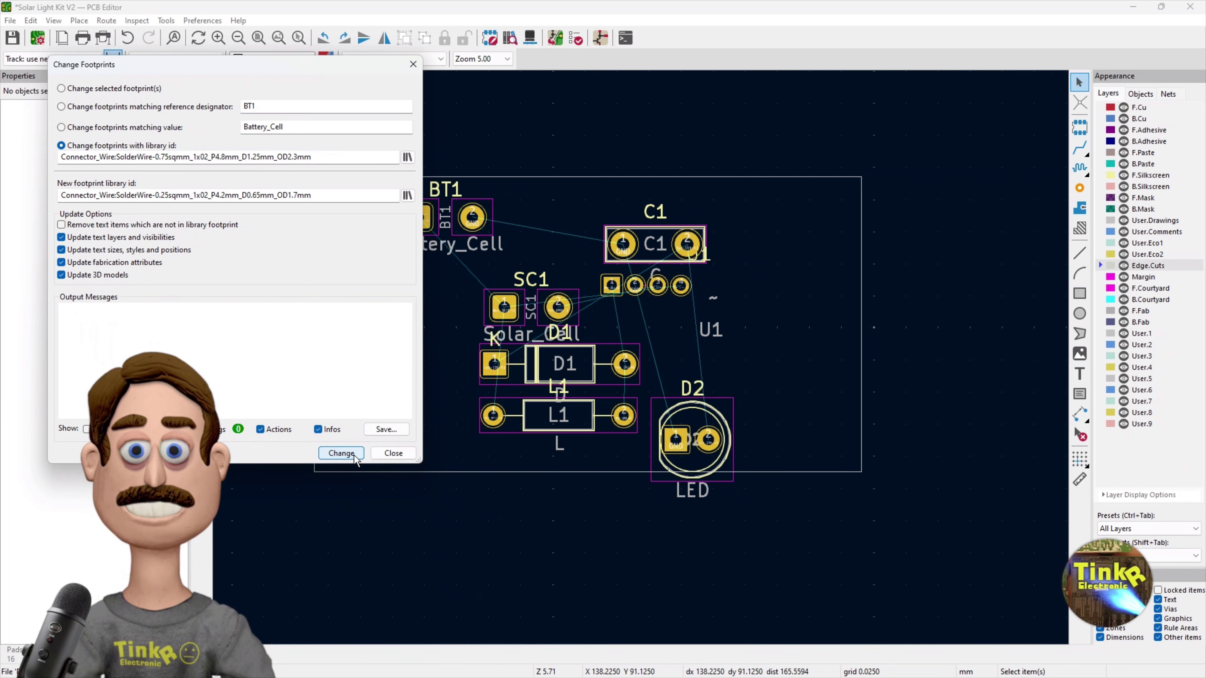
click(393, 453)
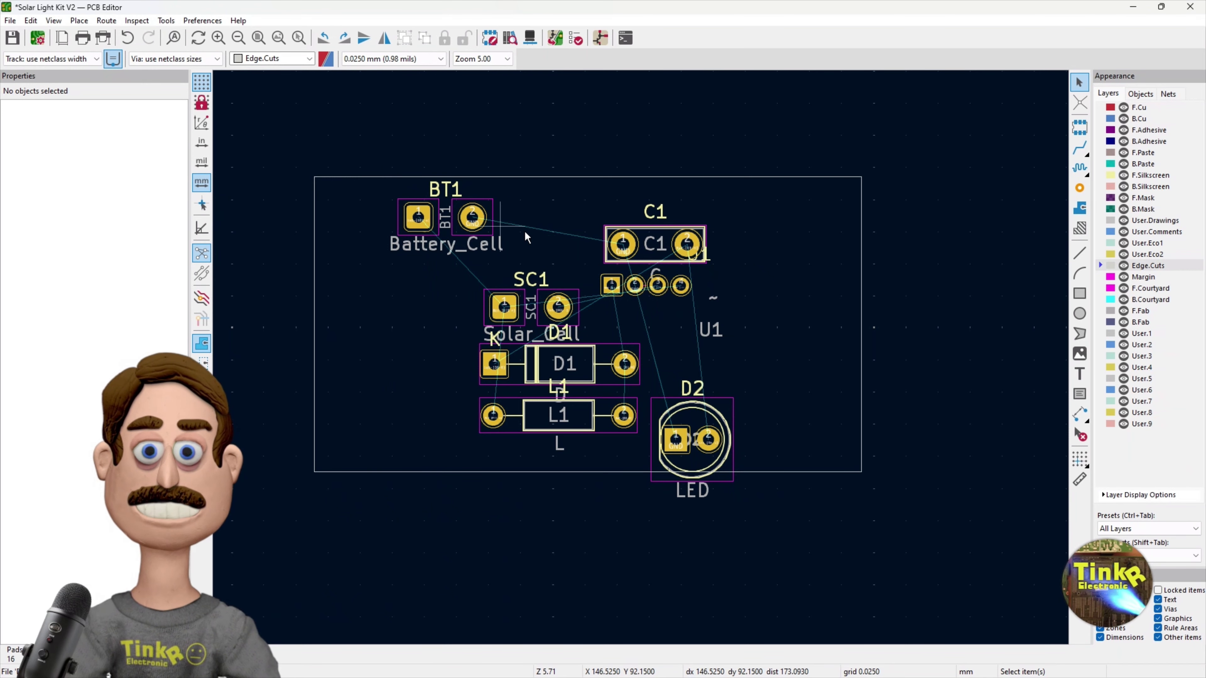
Open capacitor C1's footprint properties and bring up its Change Footprint options.
click(622, 244)
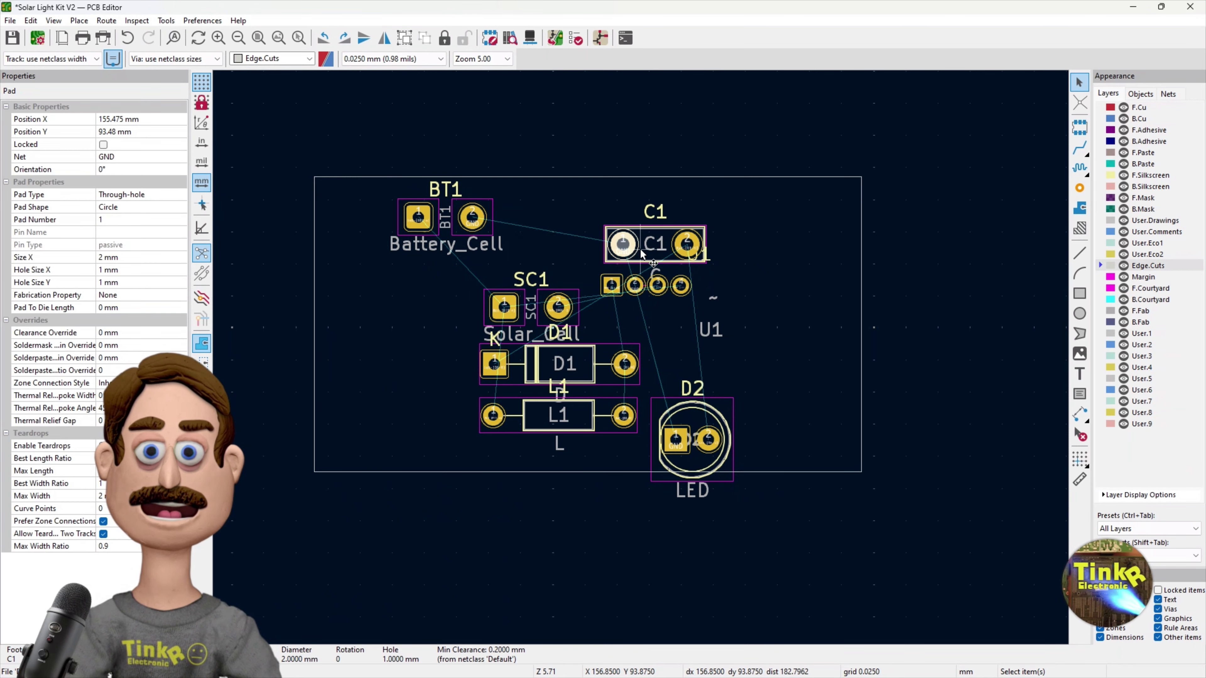
double_click(634, 249)
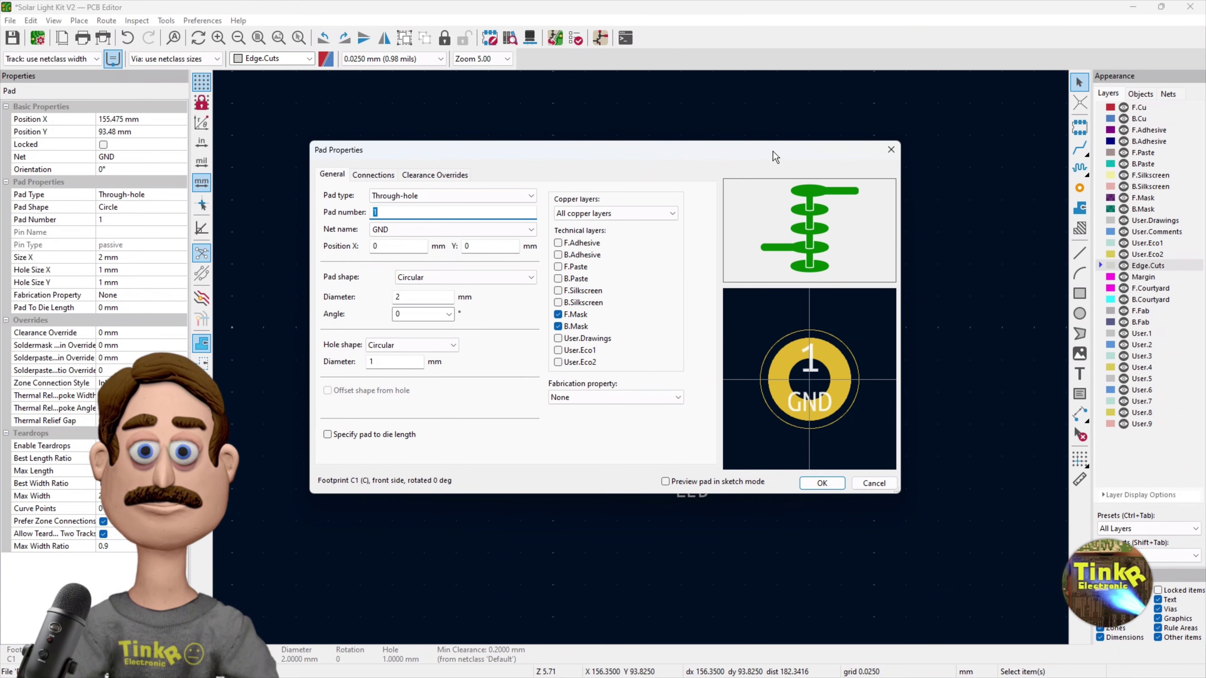
click(890, 149)
double_click(668, 238)
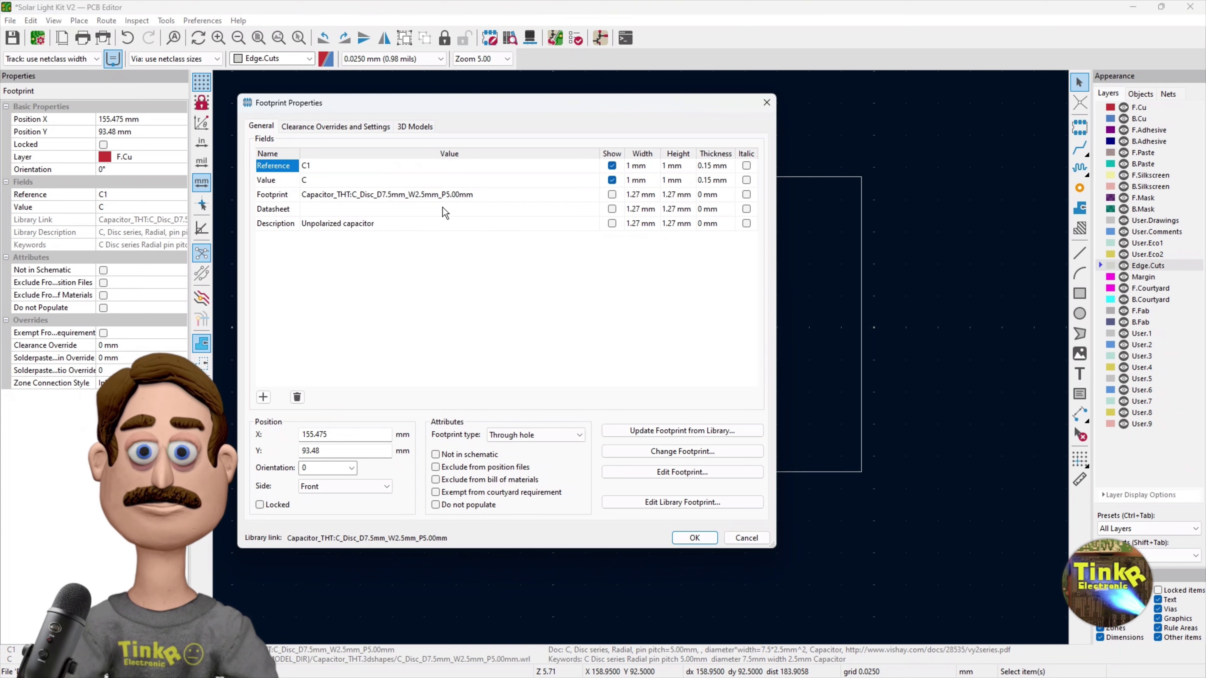
click(393, 199)
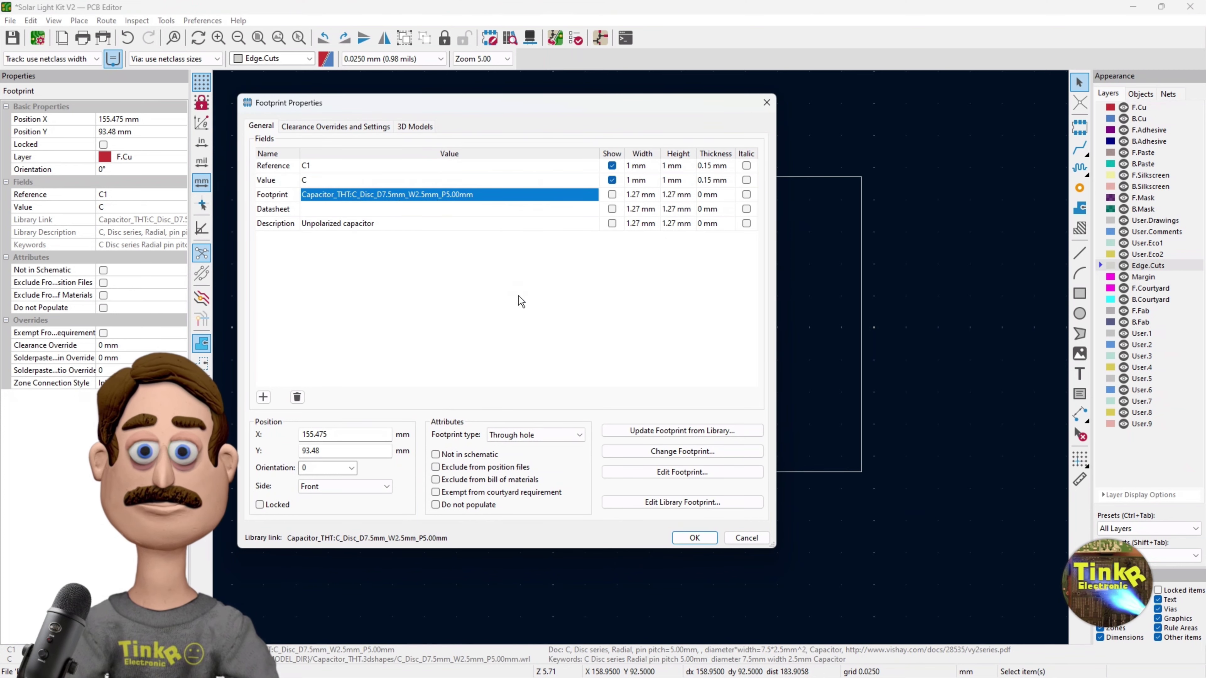
click(674, 452)
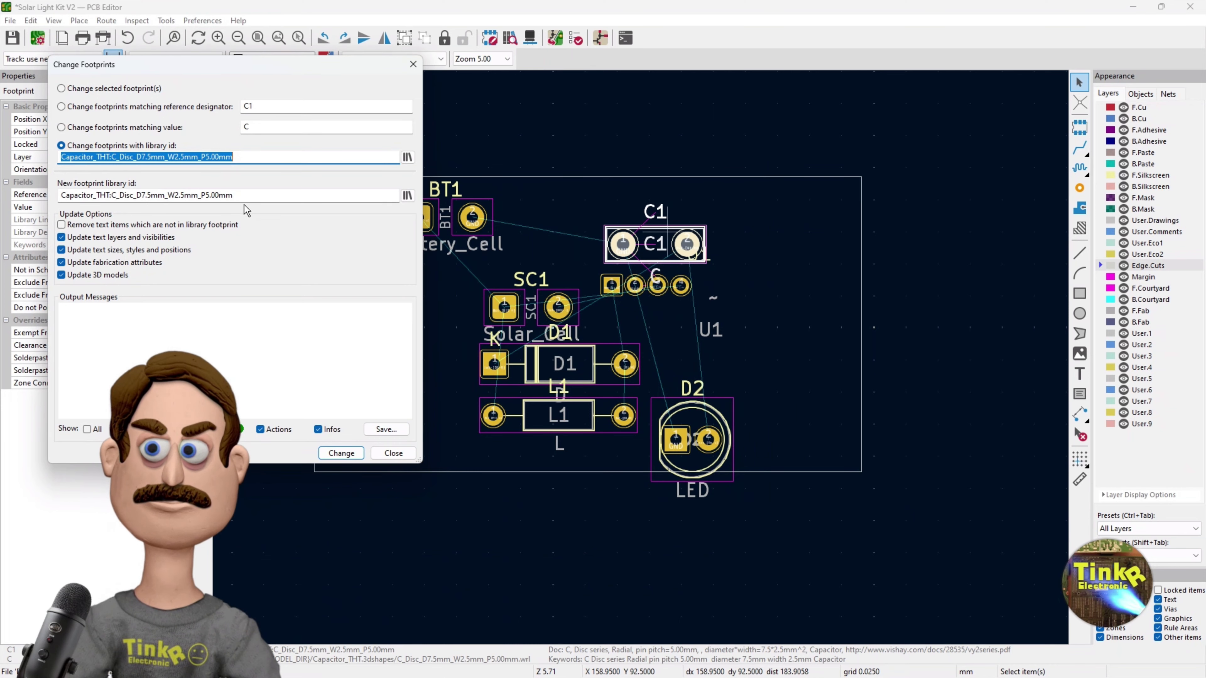
Swap C1 to Capacitor_THT:C_Disc_D4.3mm_W1.9mm_P5.00mm and close the window.
click(407, 195)
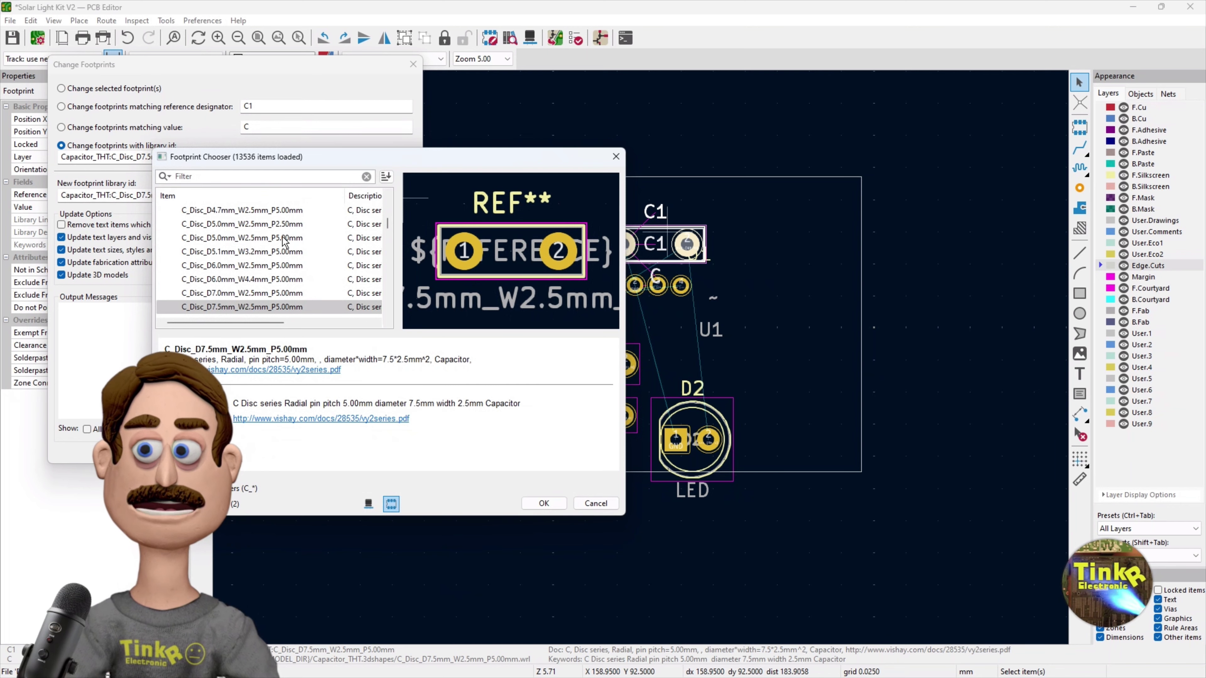
scroll(283, 241, up, 1)
click(236, 252)
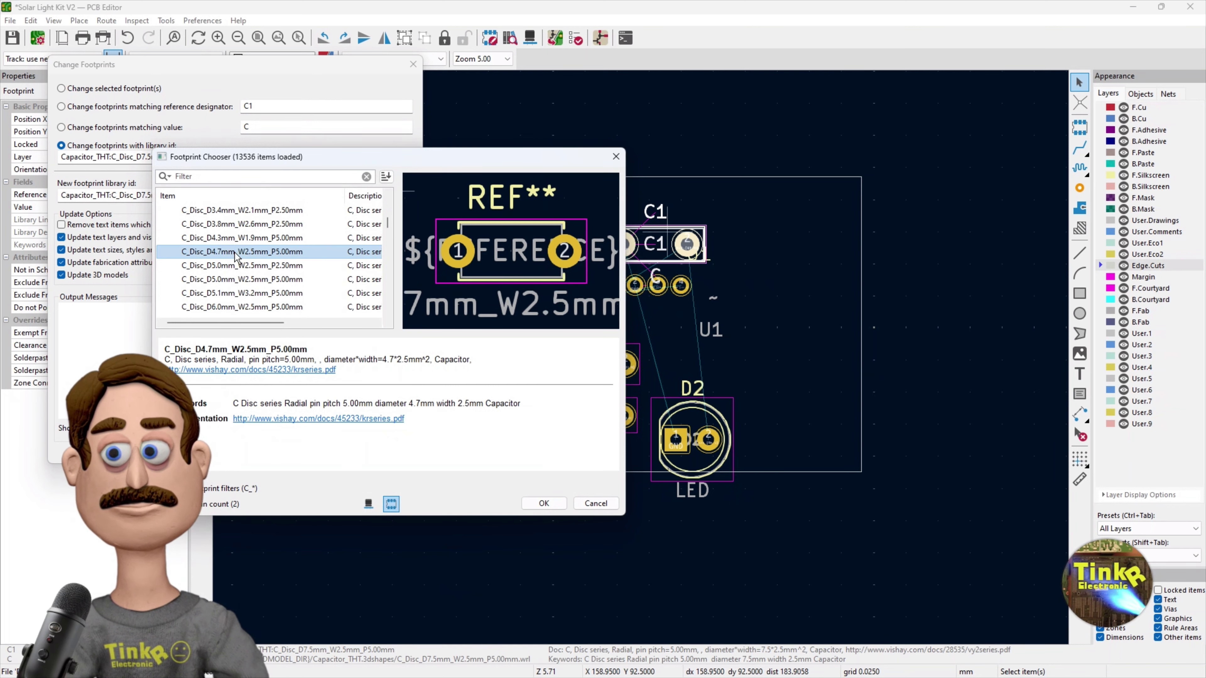
click(236, 243)
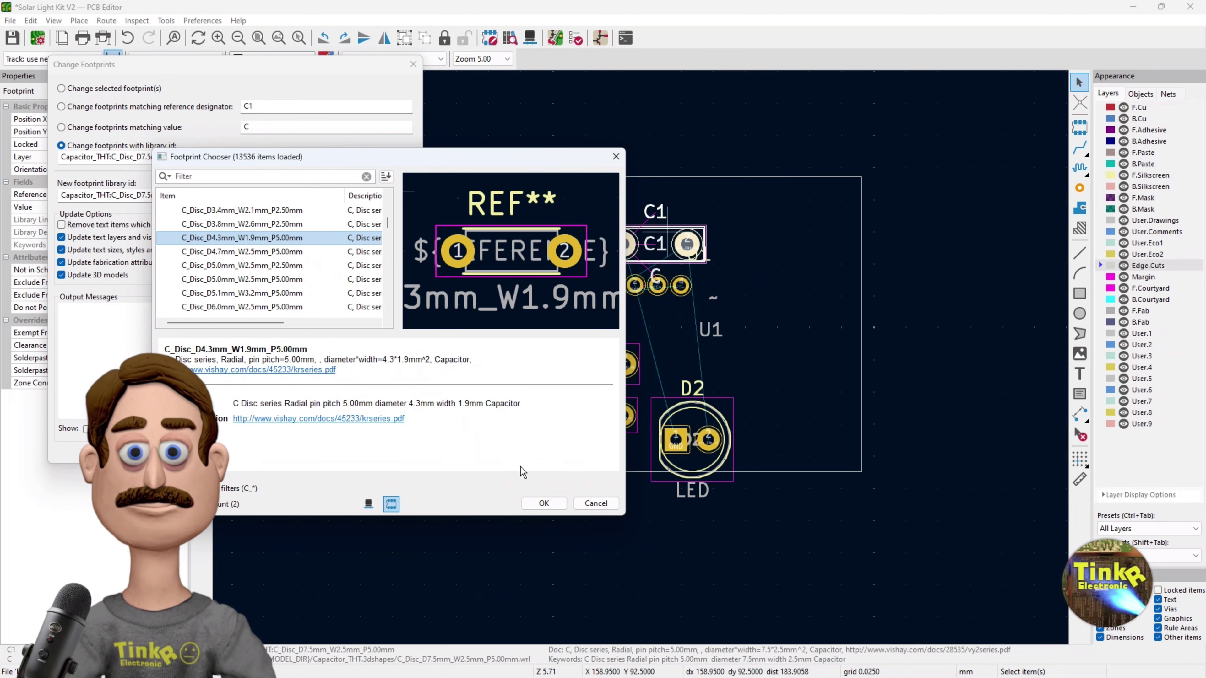
click(545, 503)
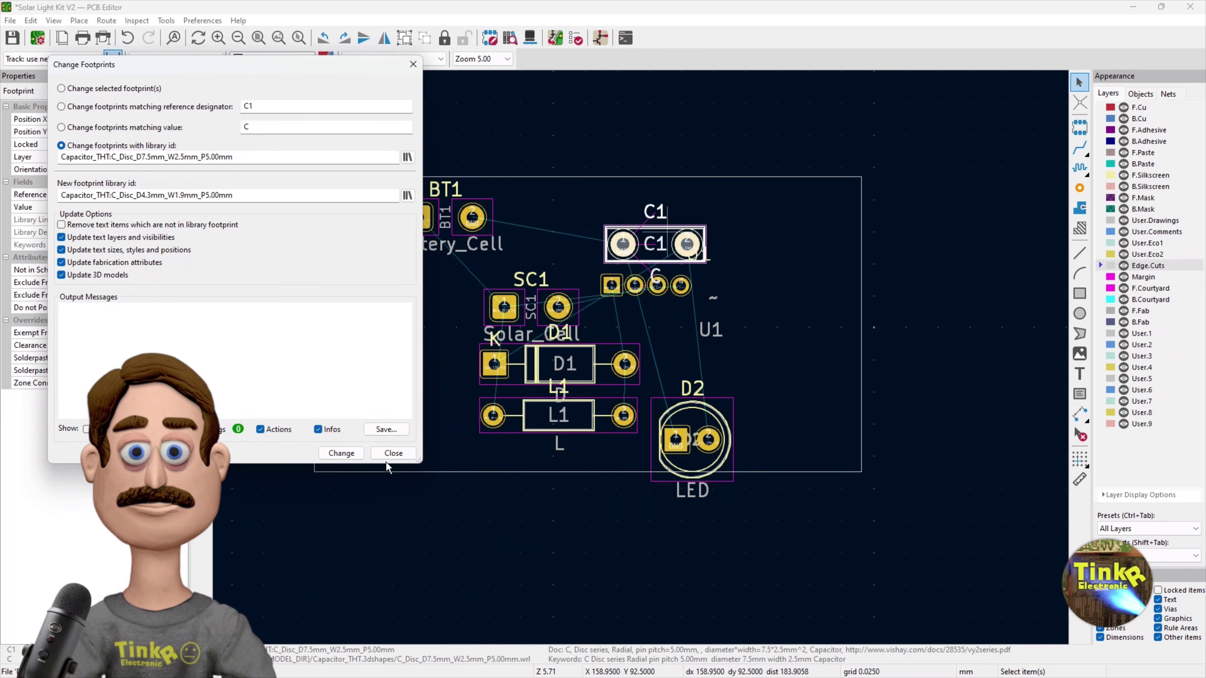
click(354, 454)
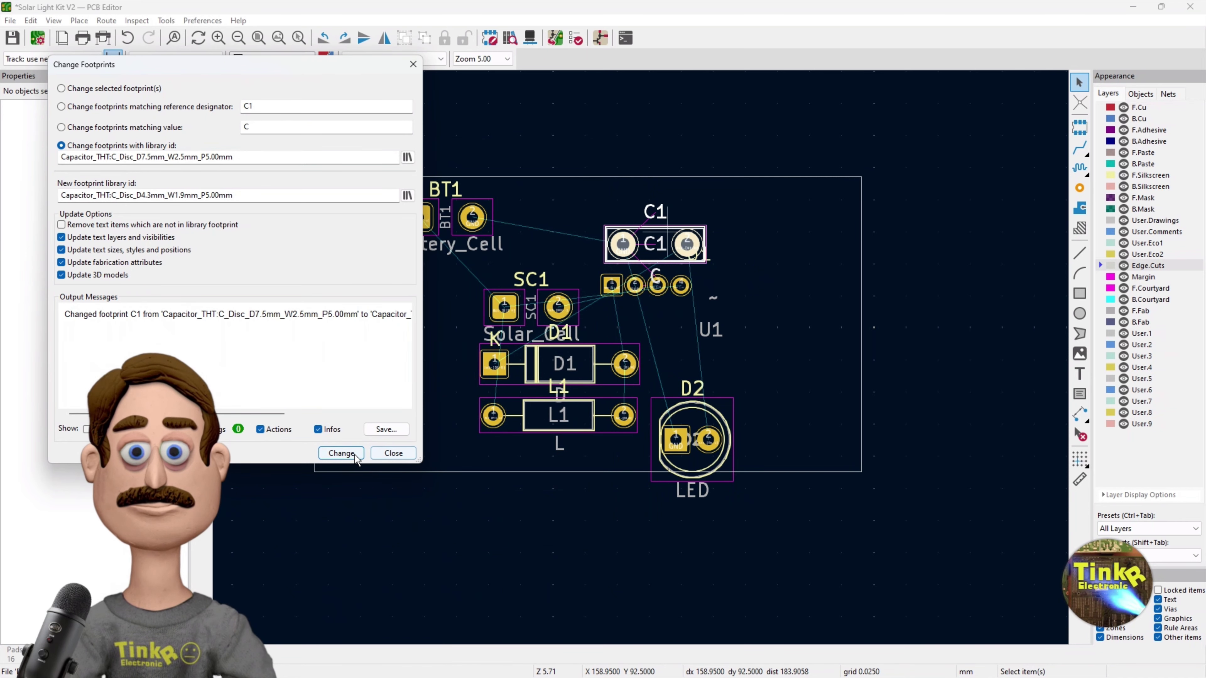
click(342, 453)
click(393, 452)
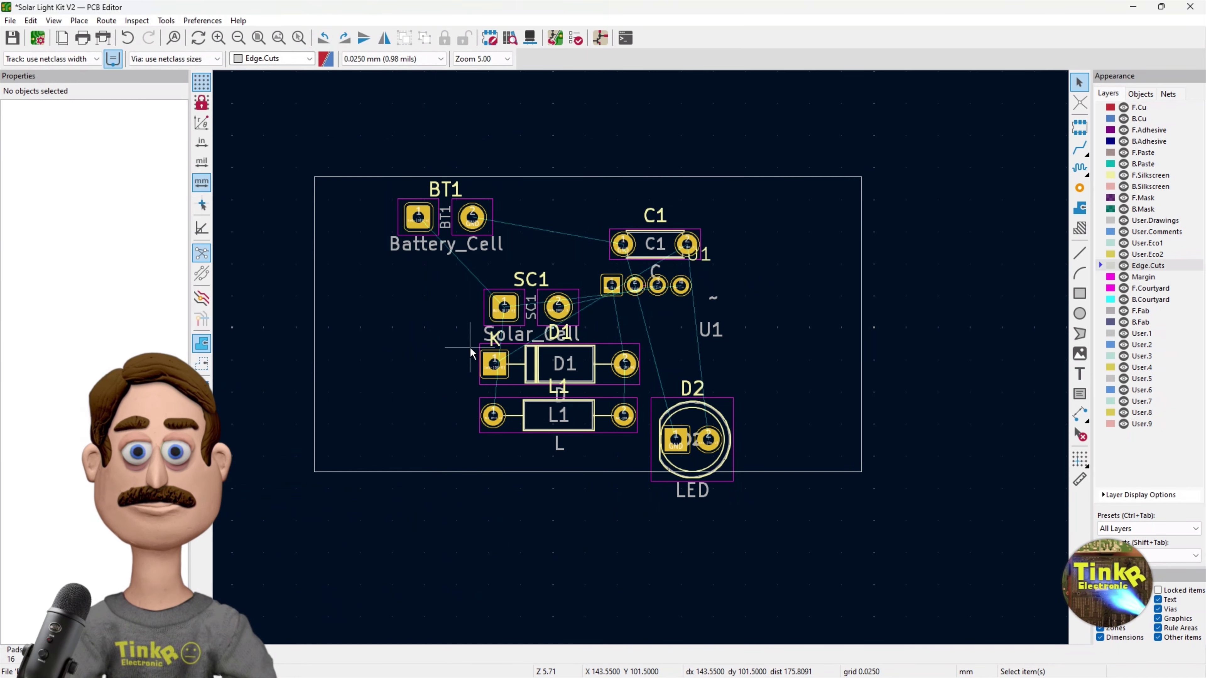
Save the board.
scroll(642, 359, up, 2)
scroll(641, 359, down, 1)
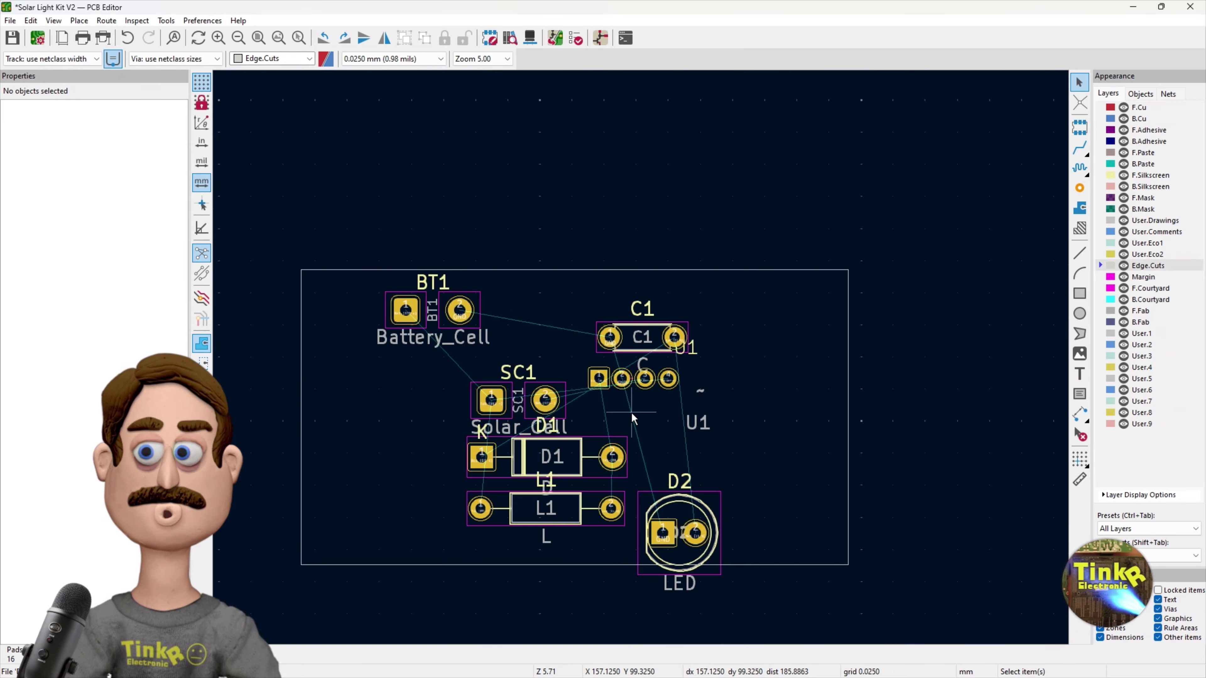
scroll(631, 412, up, 1)
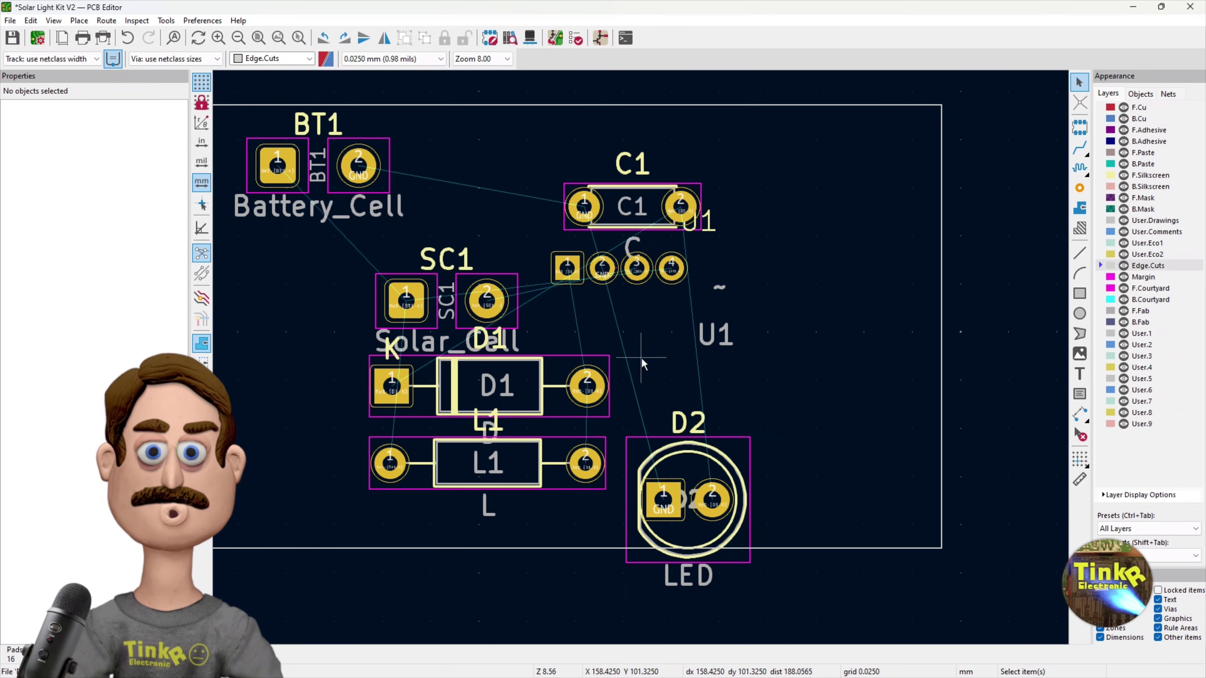
scroll(641, 358, down, 2)
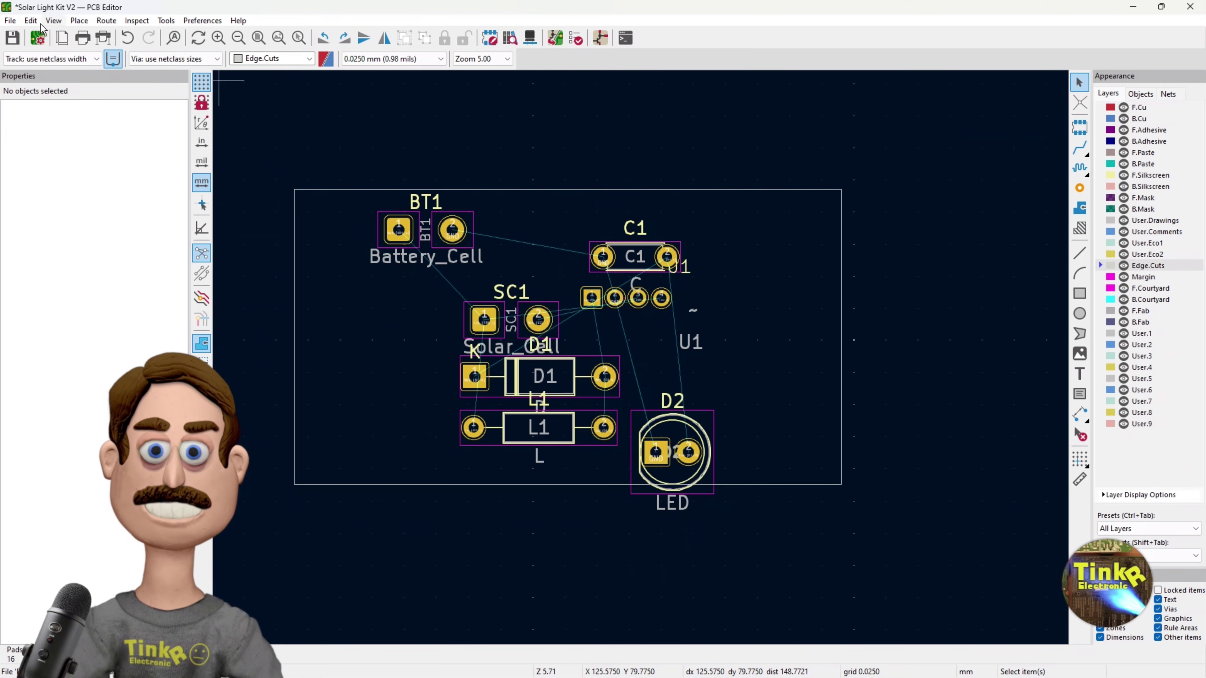
click(12, 37)
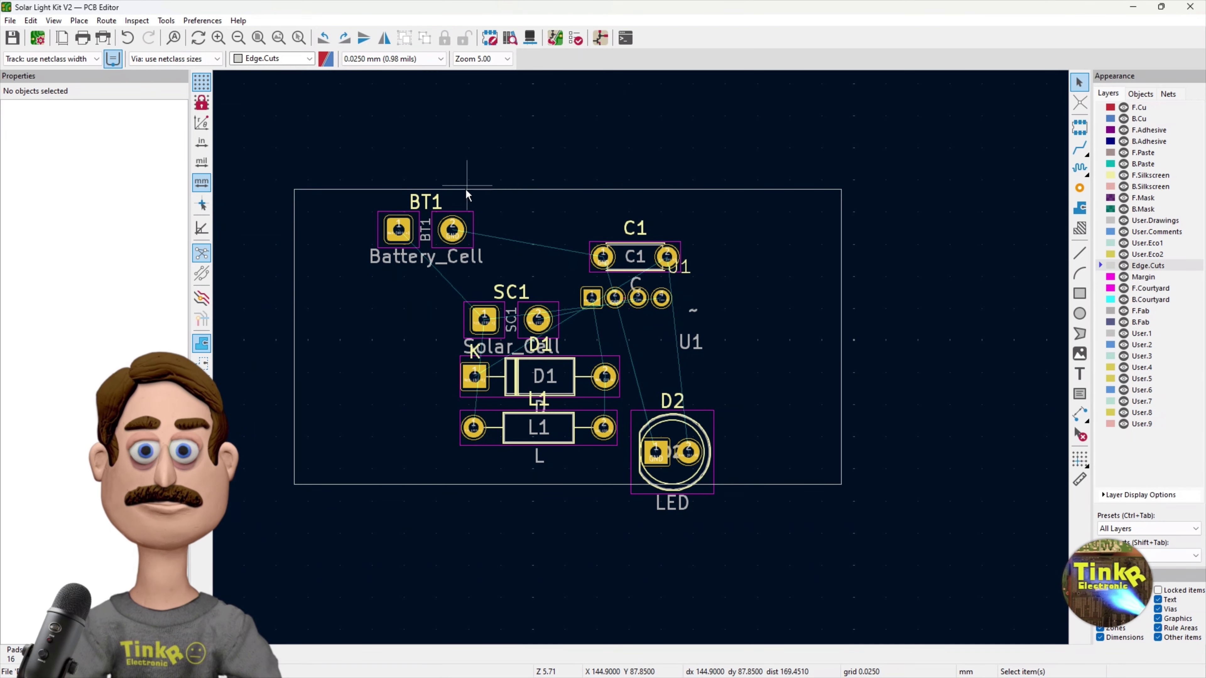
Move LED D2 to the board's left edge, rotated to -90° with vertical pads.
scroll(764, 397, down, 2)
scroll(764, 396, up, 3)
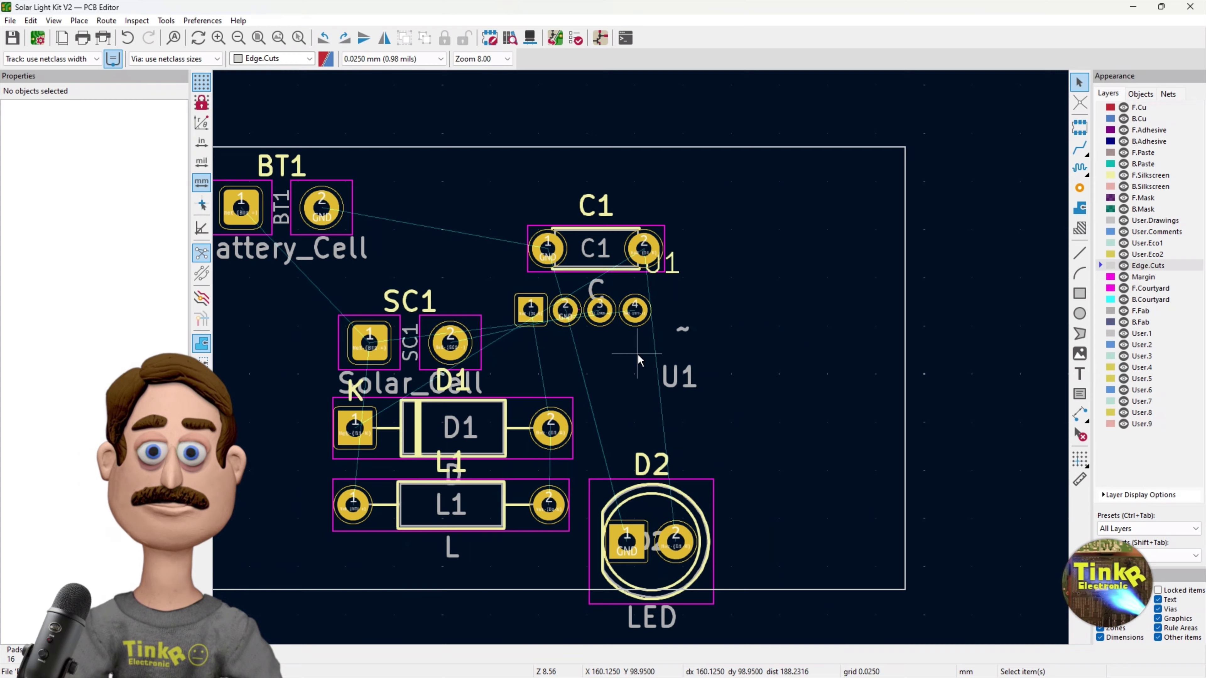
scroll(674, 399, down, 3)
click(663, 430)
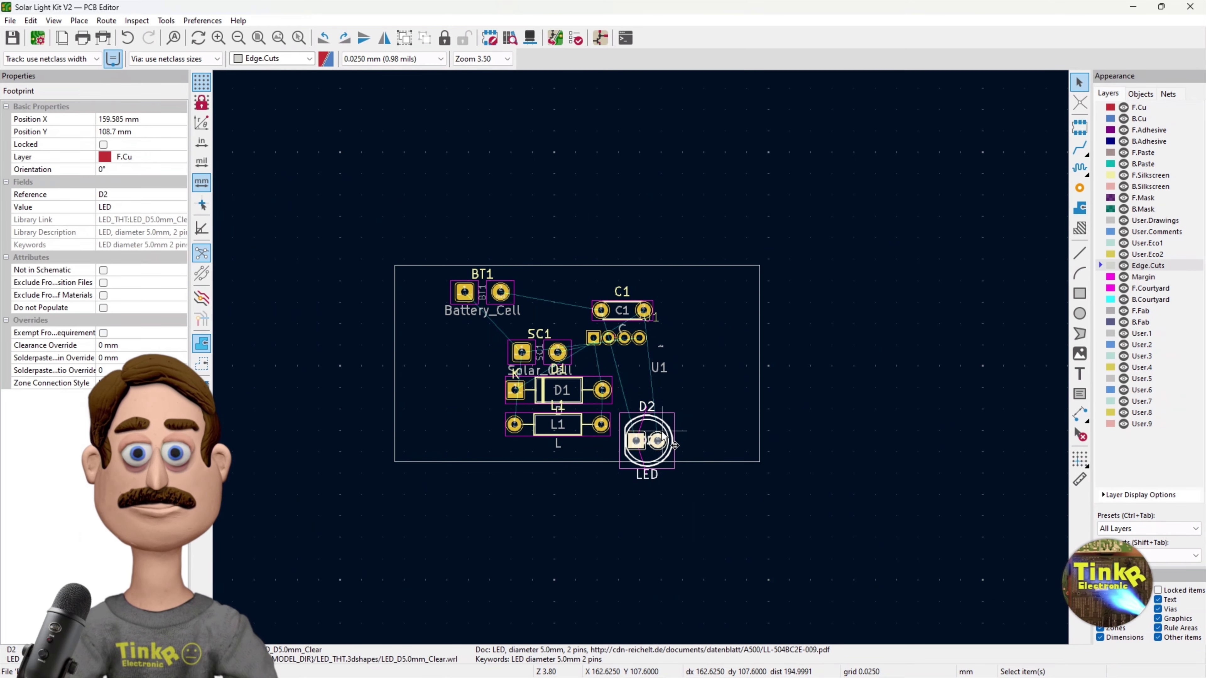
drag(657, 441, 431, 347)
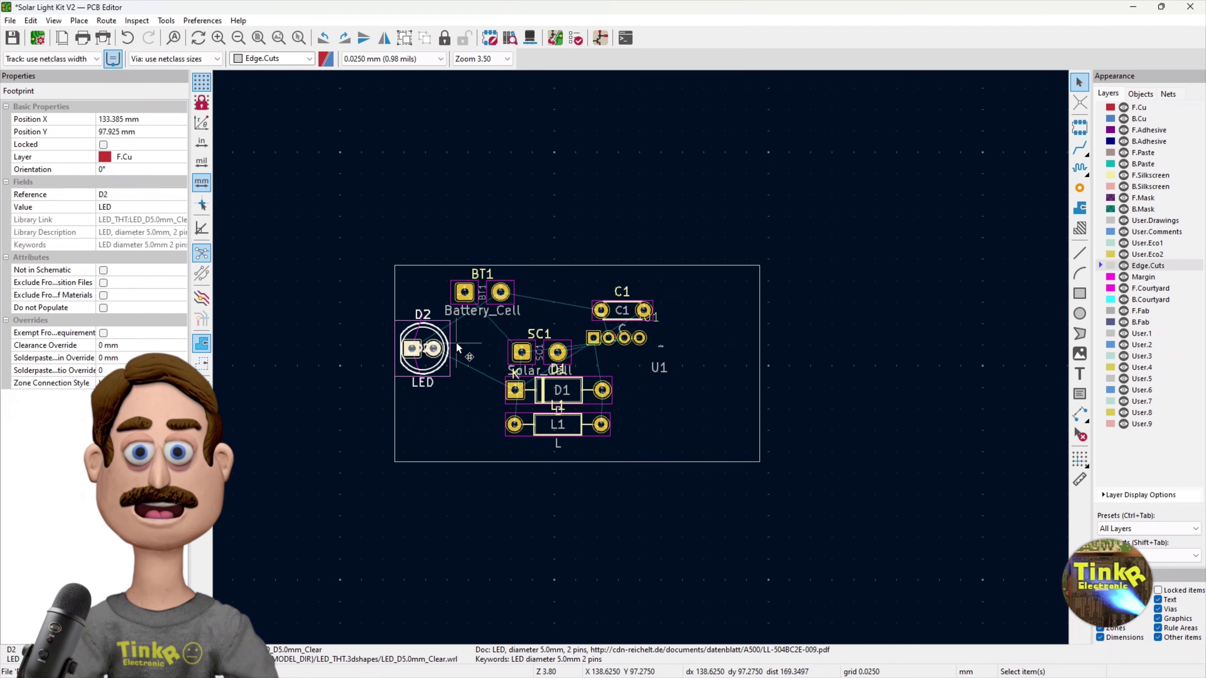
key(r)
key(r)
key(r)
key(r)
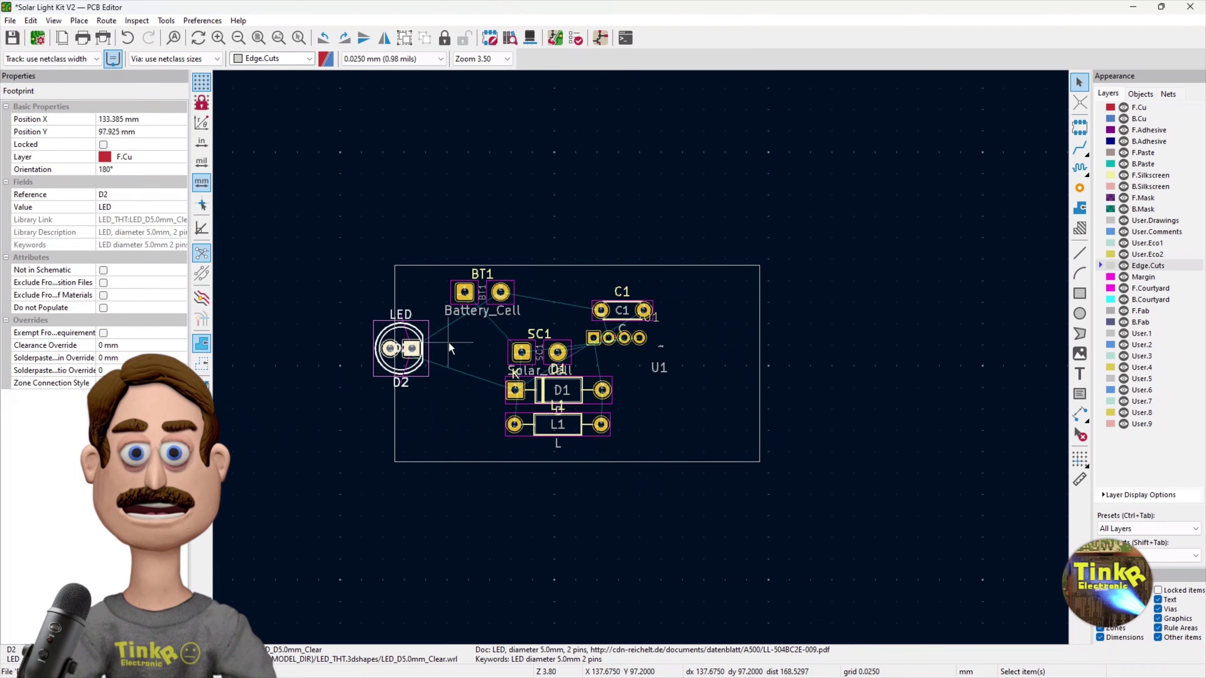
key(r)
key(r)
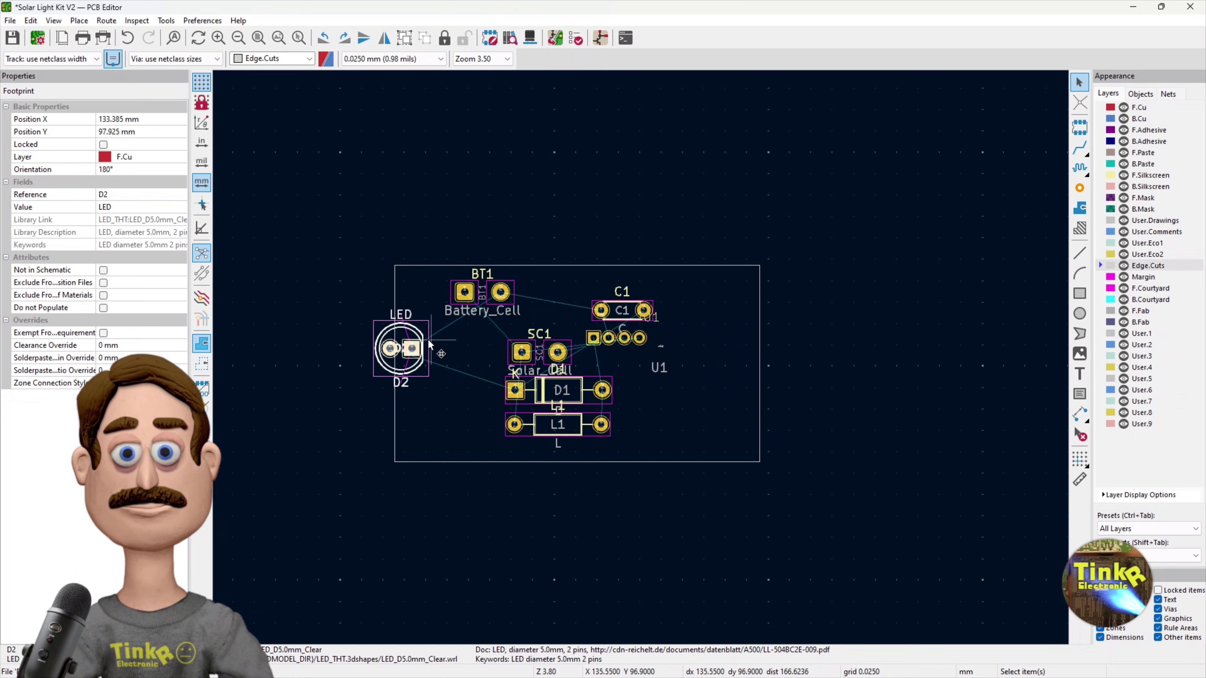
key(r)
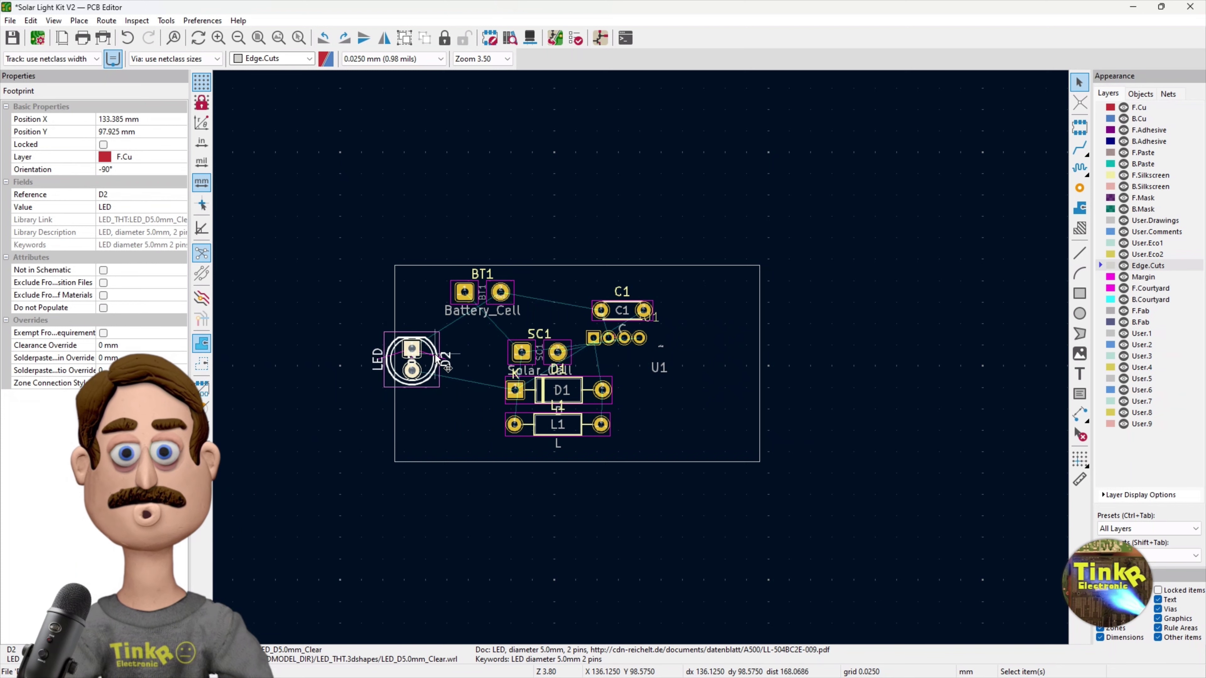
key(m)
click(425, 347)
scroll(641, 358, up, 1)
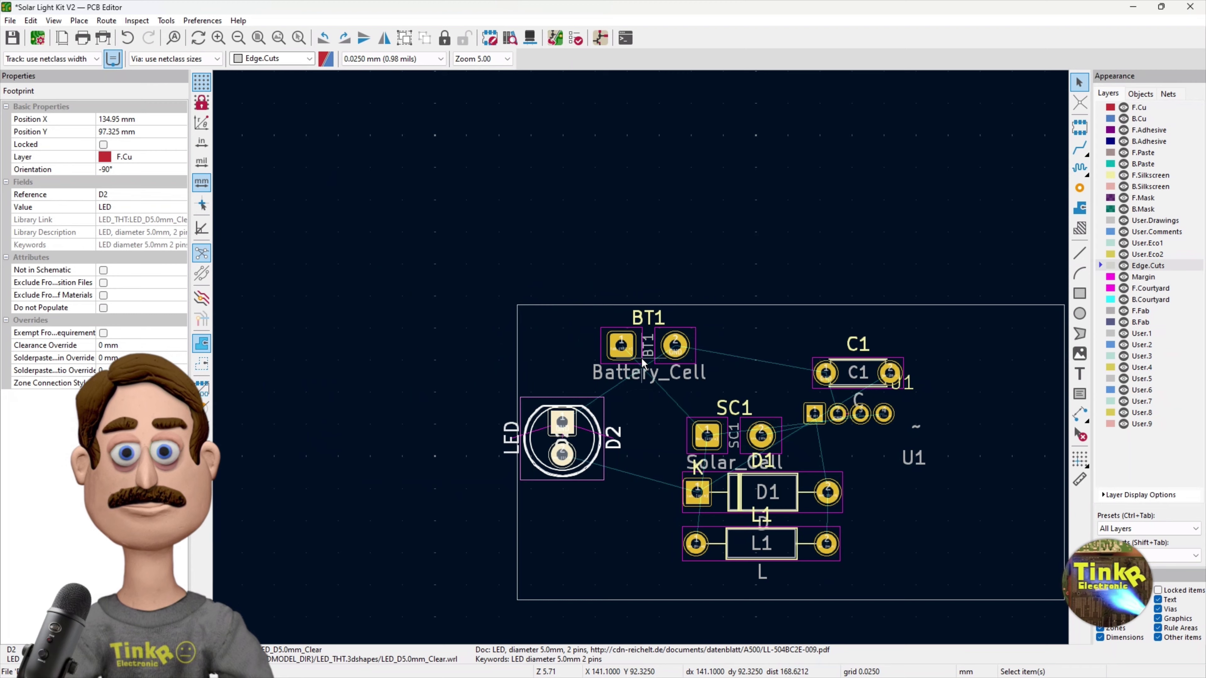
scroll(641, 357, up, 1)
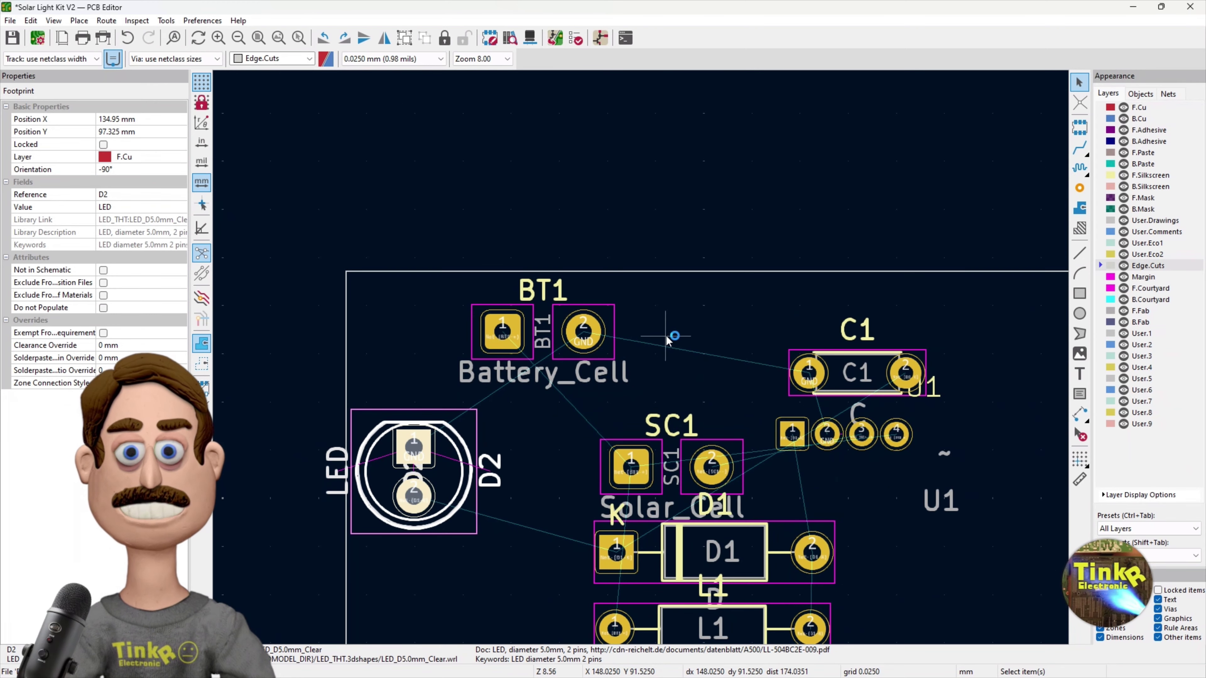
scroll(754, 349, down, 1)
click(692, 357)
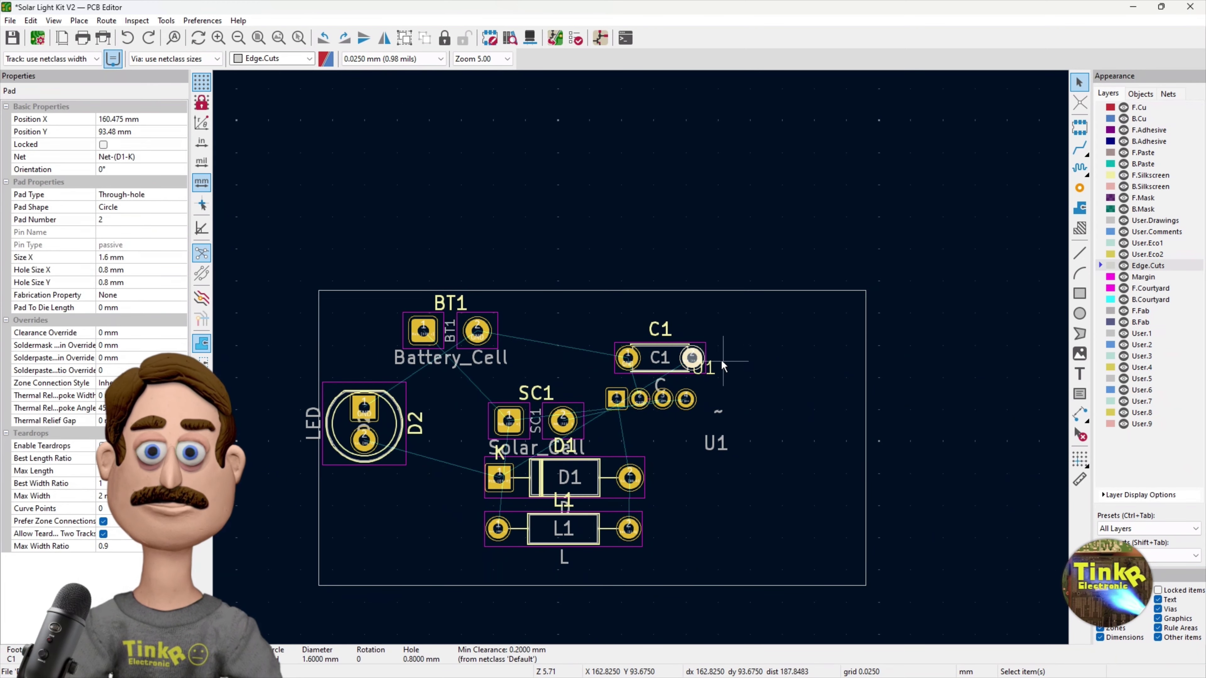
Place C1 above the outline and stand inductor L1 vertically at the board's right edge.
key(m)
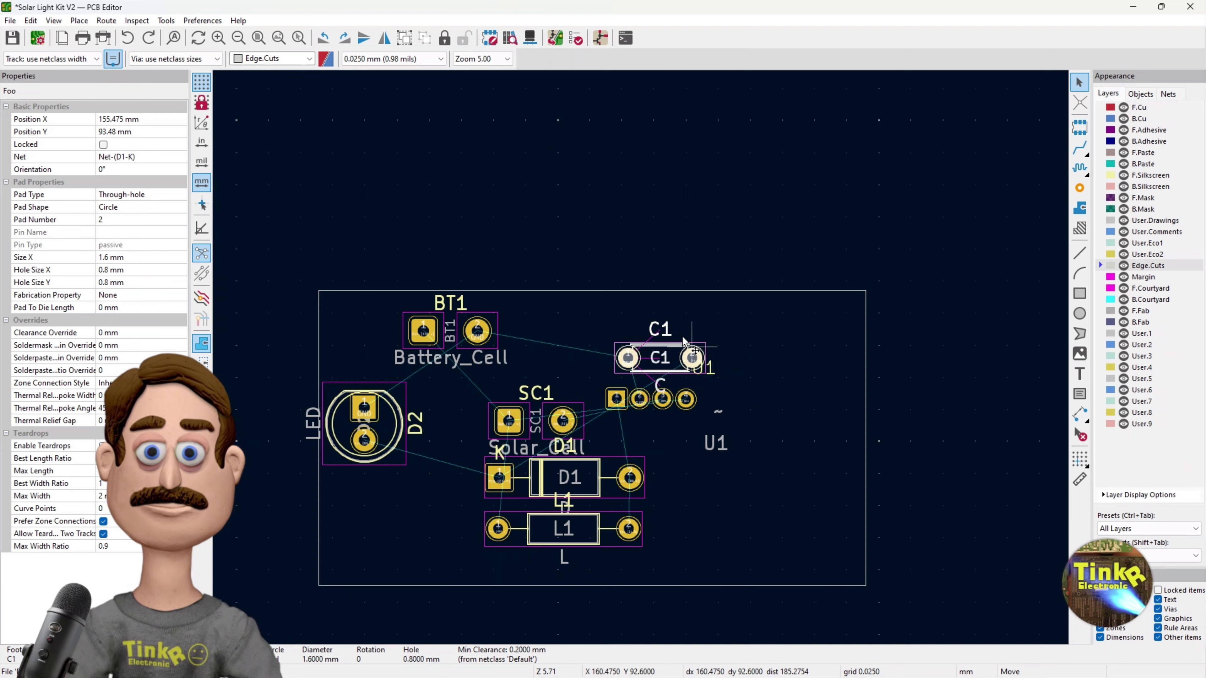
click(526, 228)
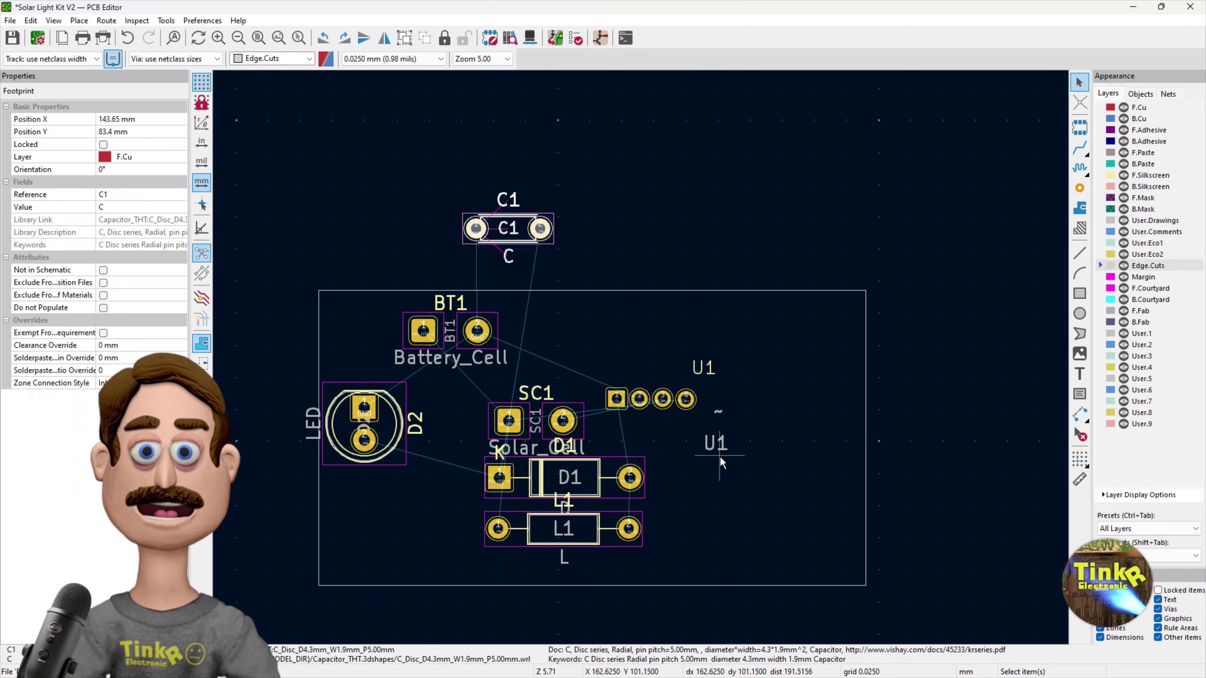
click(596, 523)
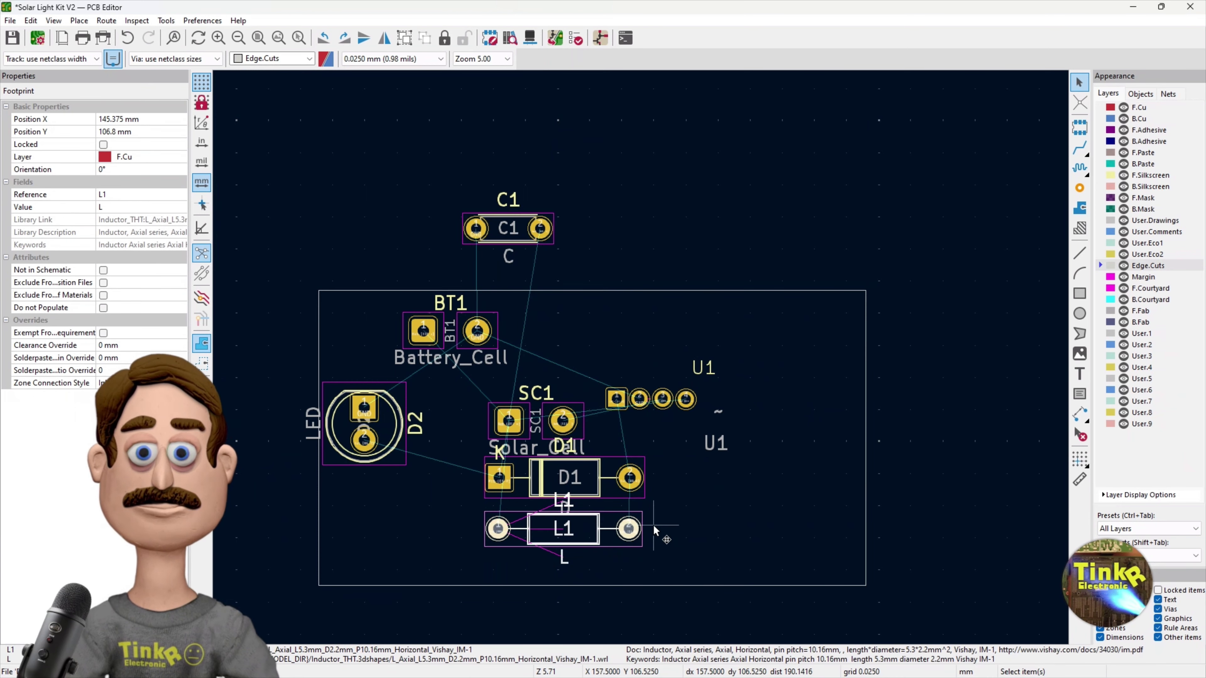
key(r)
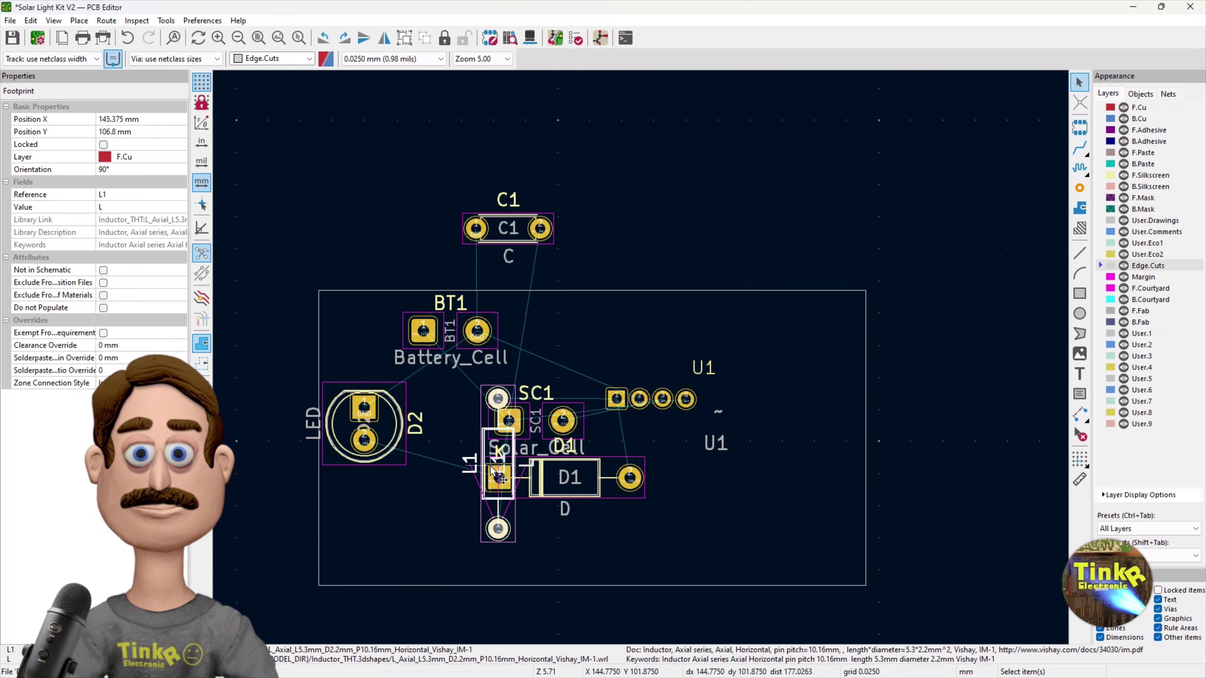
key(m)
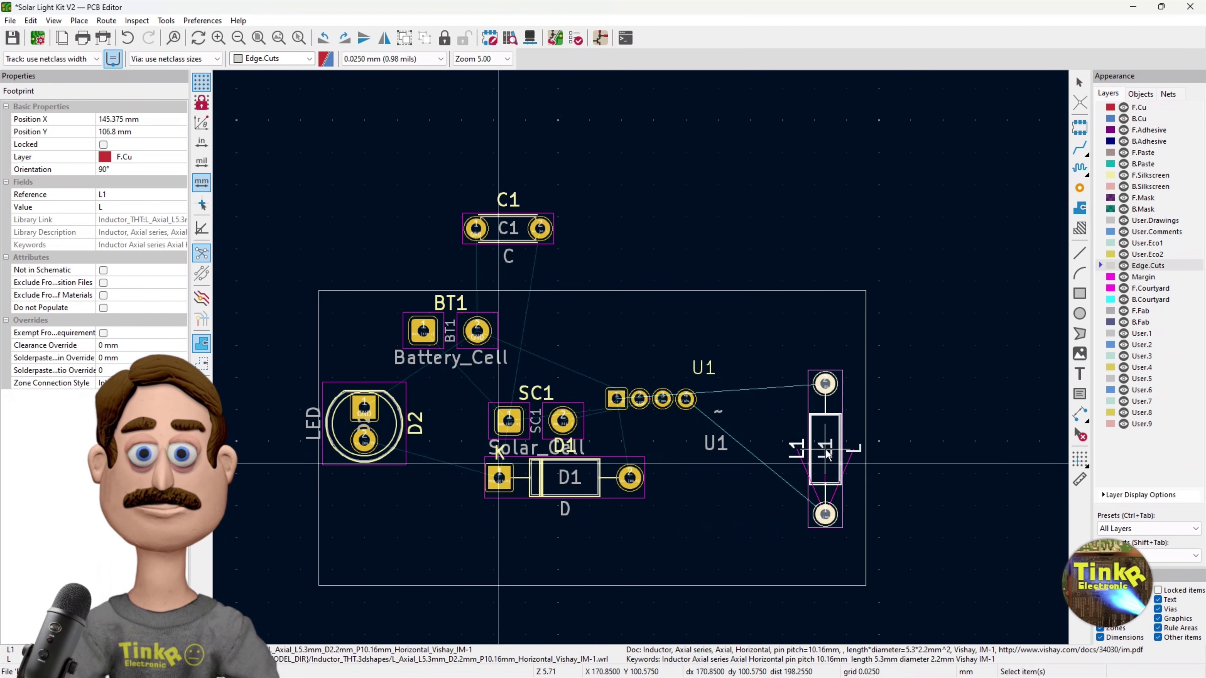
click(826, 454)
key(r)
key(r)
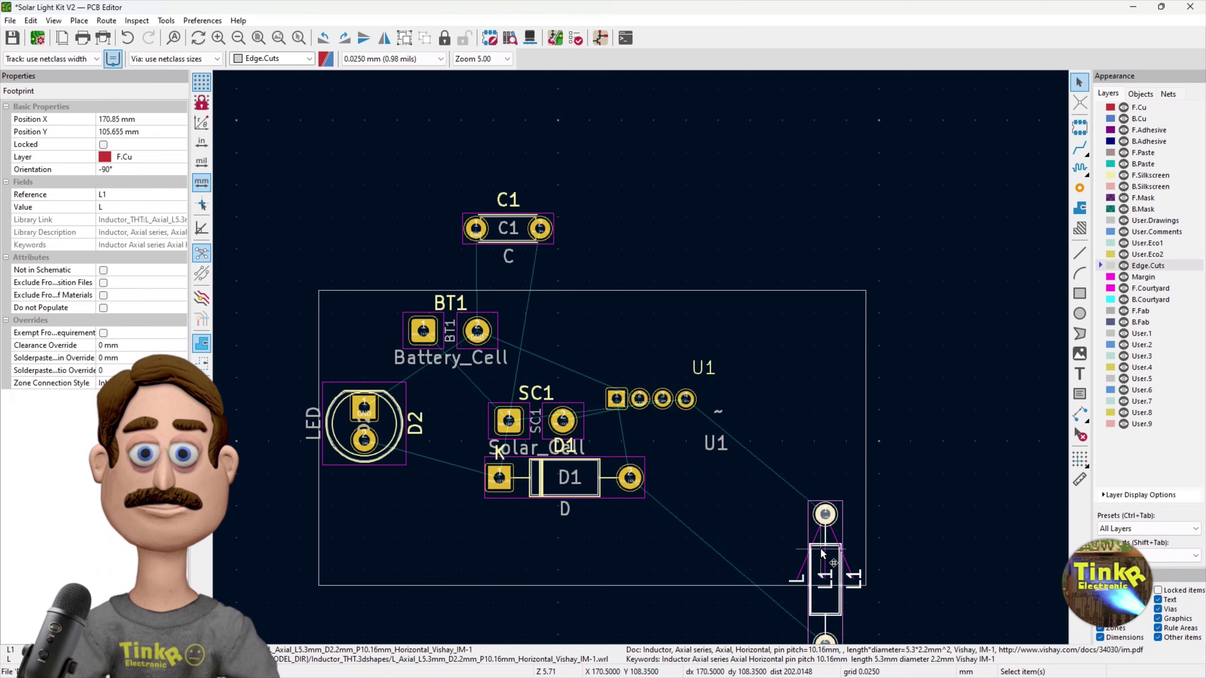
key(m)
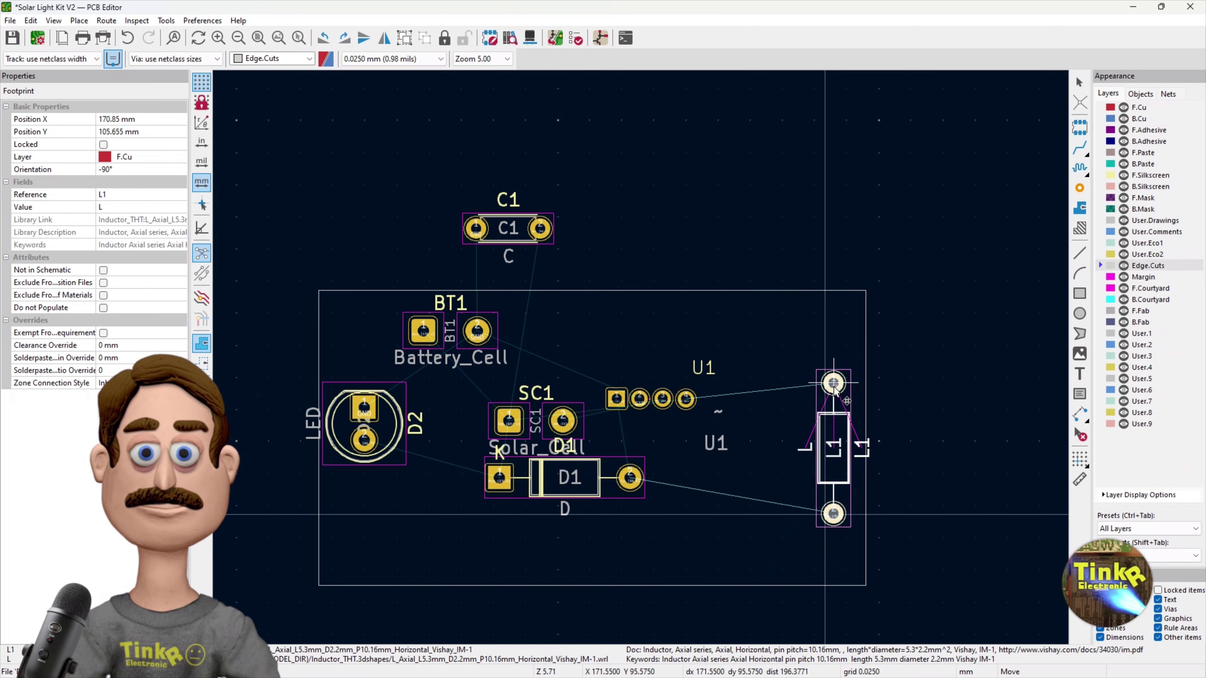
click(836, 400)
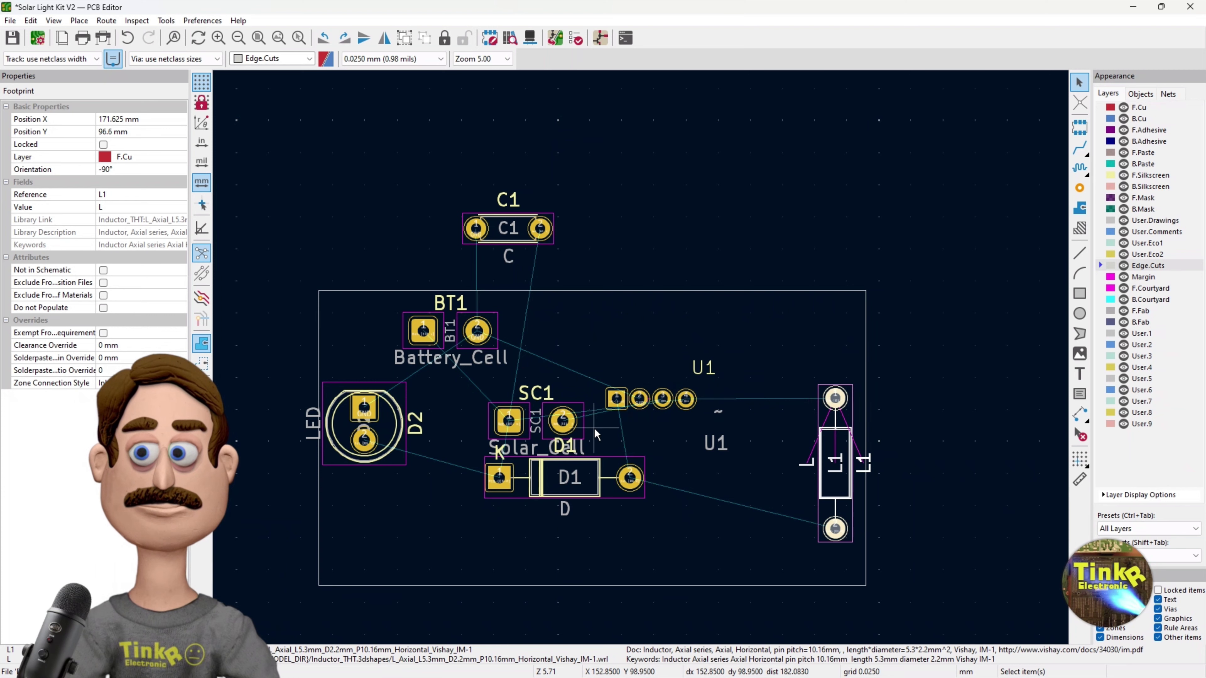
Return diode D1 to 0° and move it to the board's upper right.
click(611, 484)
key(r)
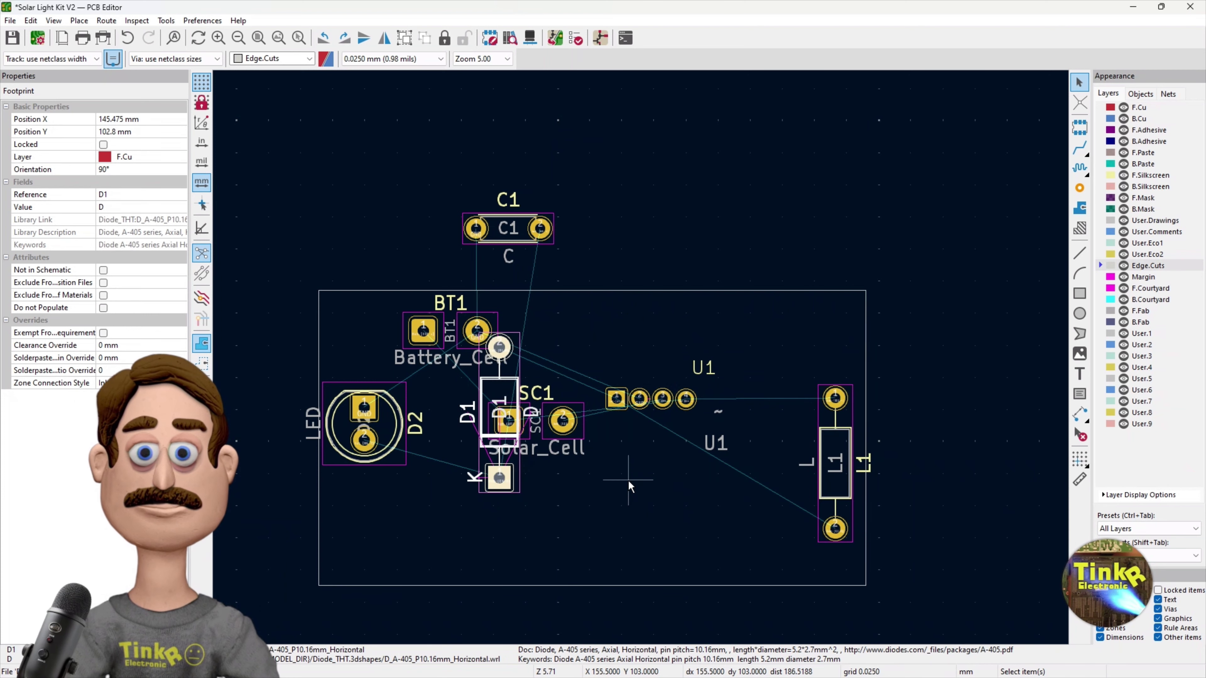
key(r)
key(r)
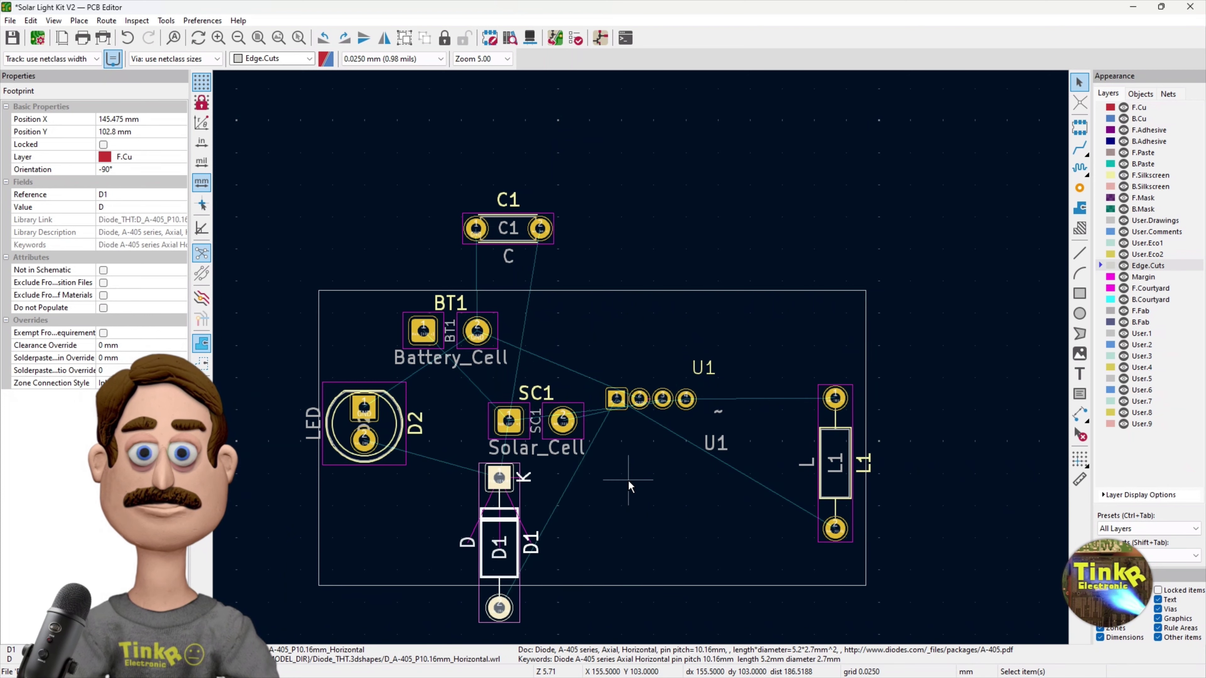
key(r)
drag(607, 488, 720, 325)
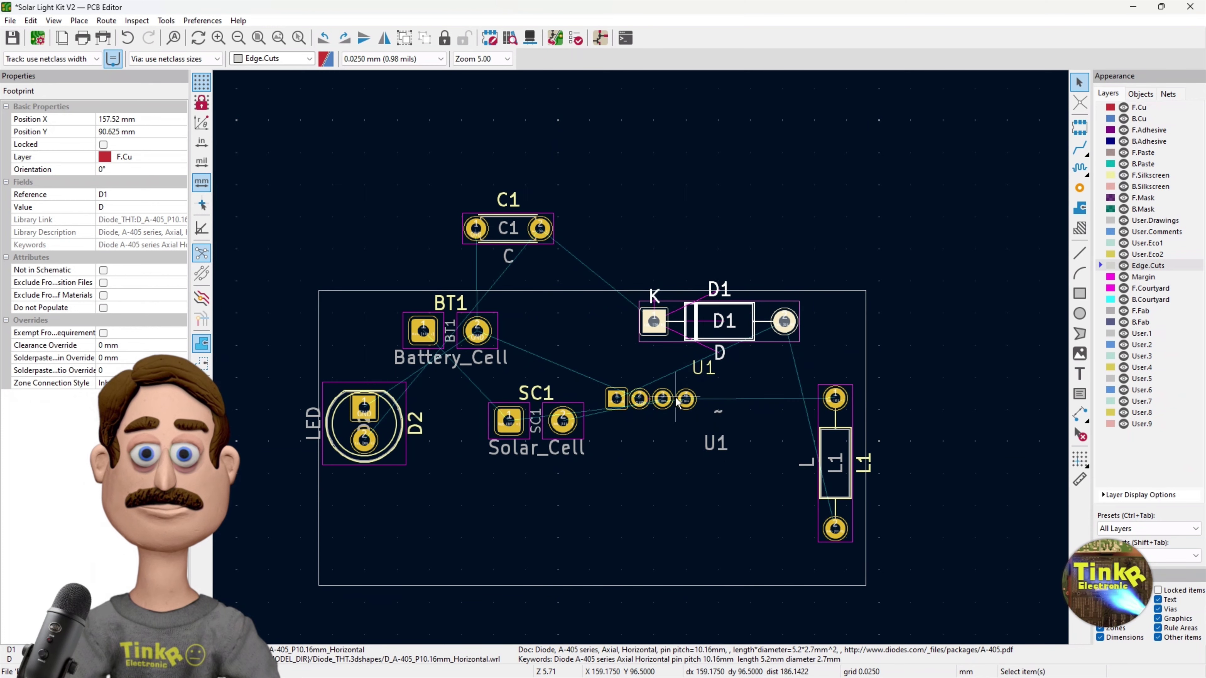
Move U1 to the board's lower right at 0° orientation.
click(688, 398)
drag(691, 396, 730, 517)
key(r)
key(r)
key(r)
key(r)
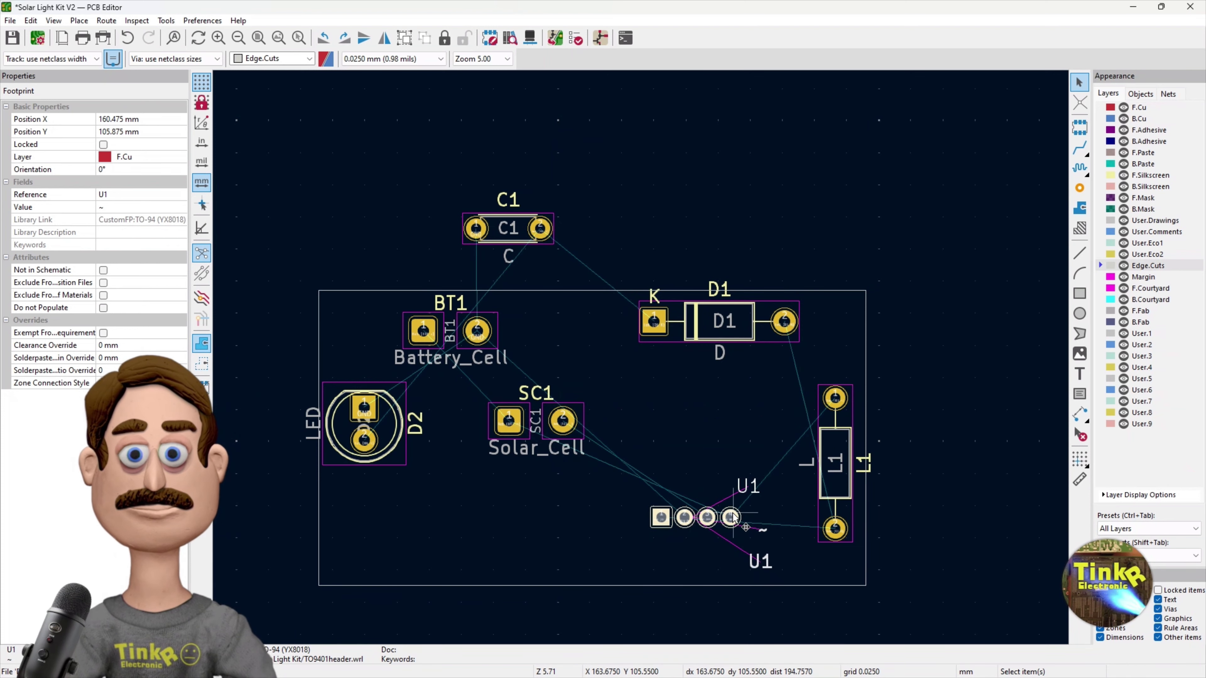
drag(731, 520, 753, 543)
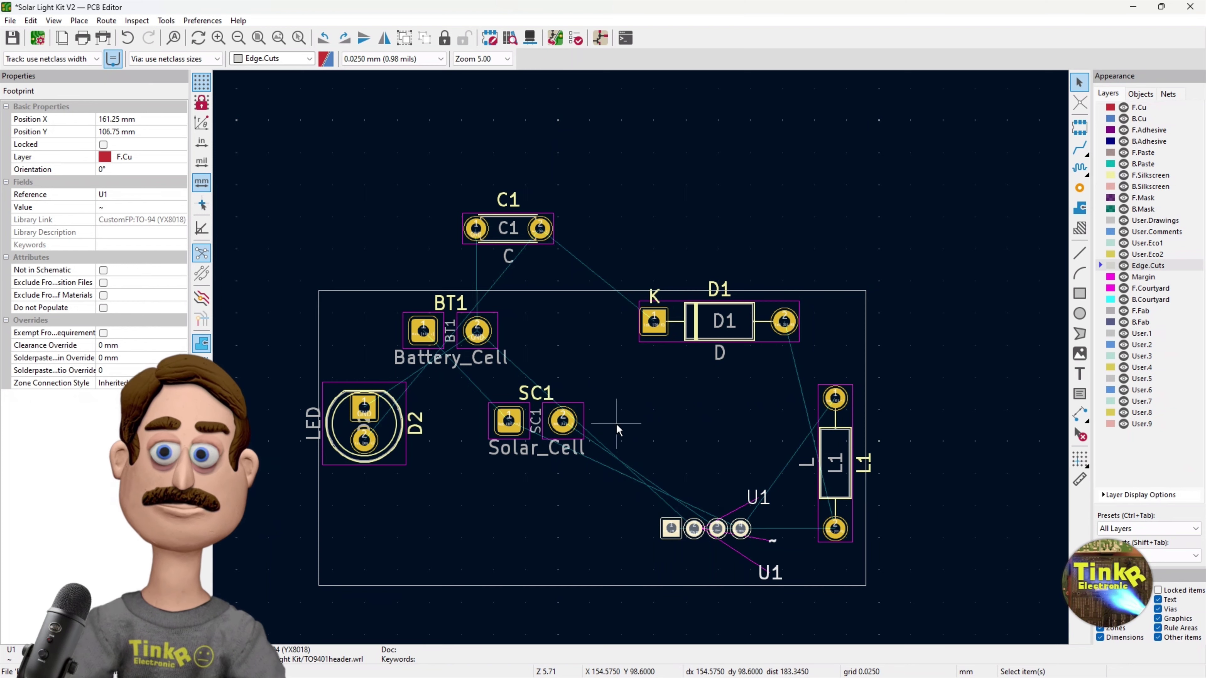
scroll(617, 442, up, 1)
scroll(641, 361, down, 1)
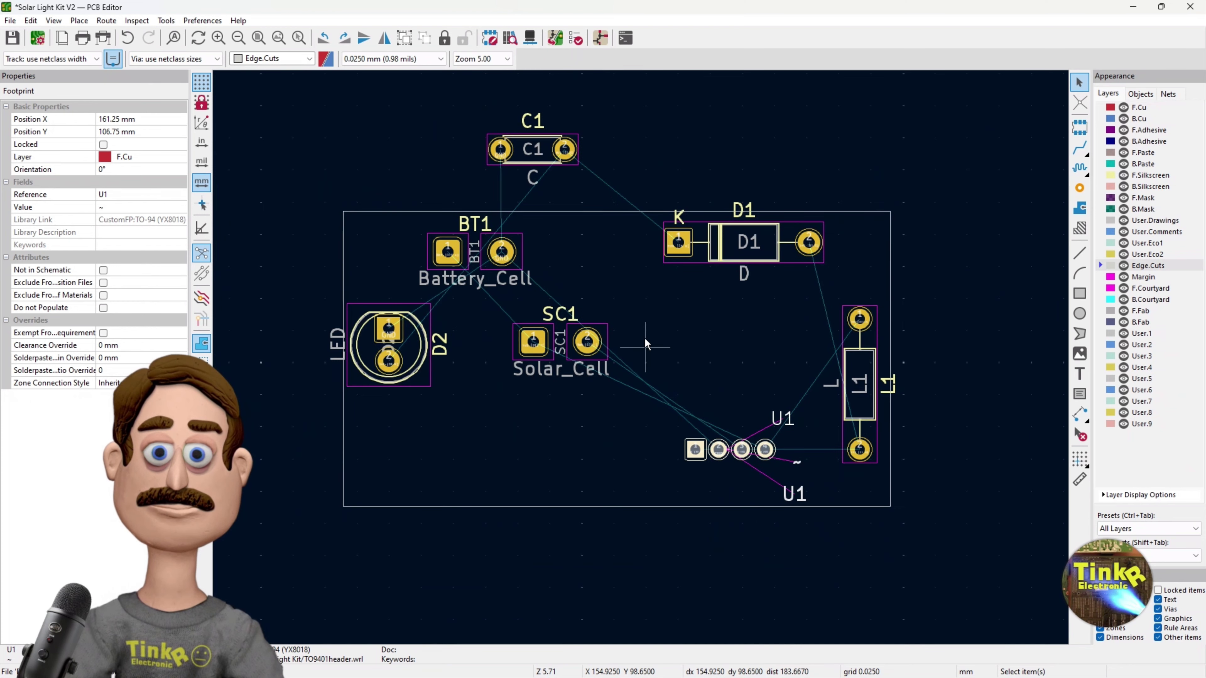
Move the solar cell SC1 and battery BT1 footprints down beside U1.
click(599, 348)
drag(599, 348, 602, 464)
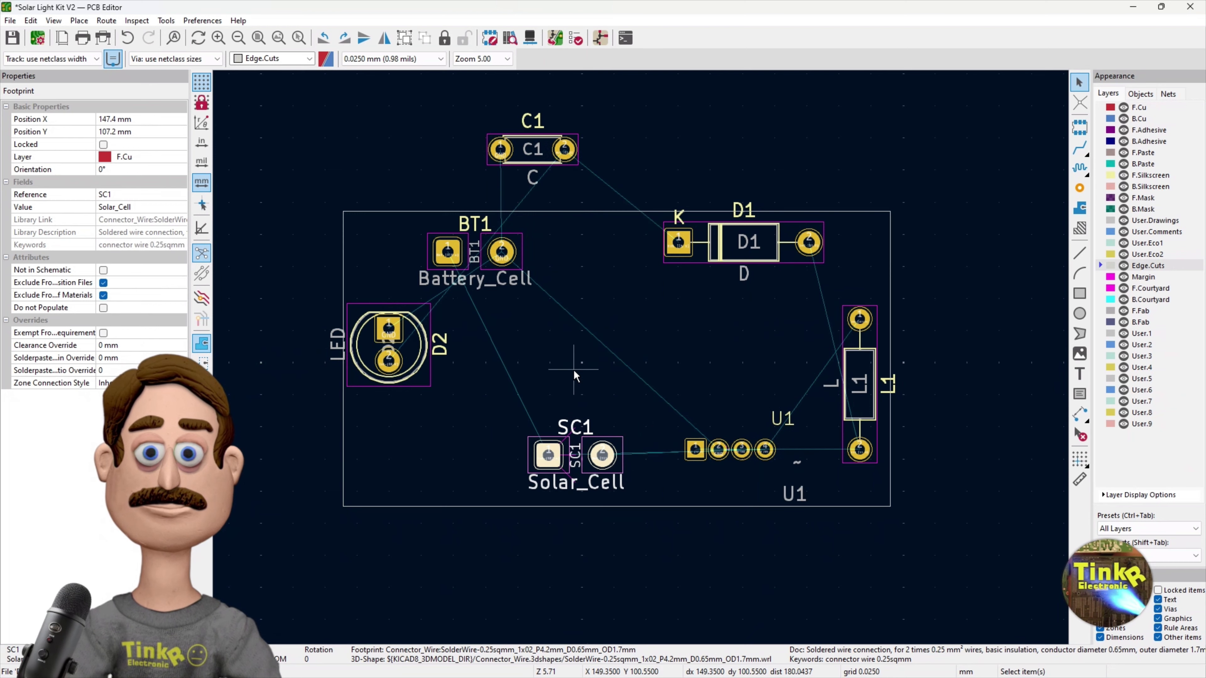
click(511, 267)
drag(510, 267, 480, 457)
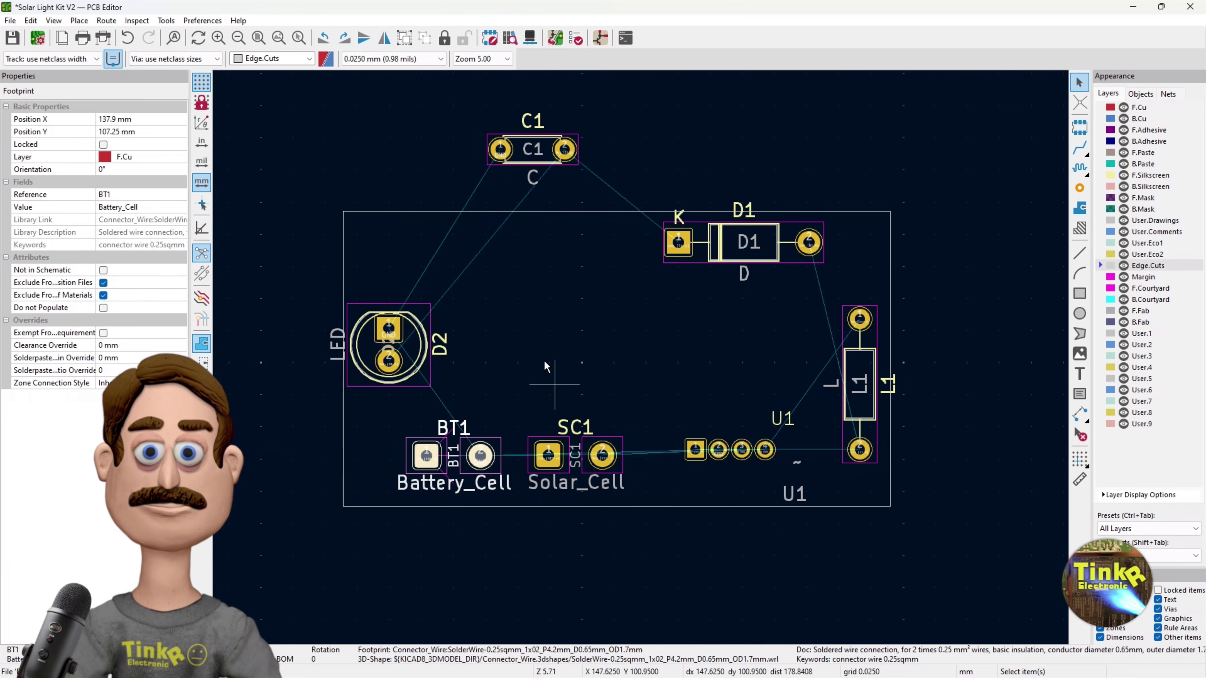
Move capacitor C1 down inside the board outline.
click(563, 149)
click(552, 148)
drag(552, 148, 547, 249)
scroll(541, 252, up, 1)
scroll(659, 361, down, 1)
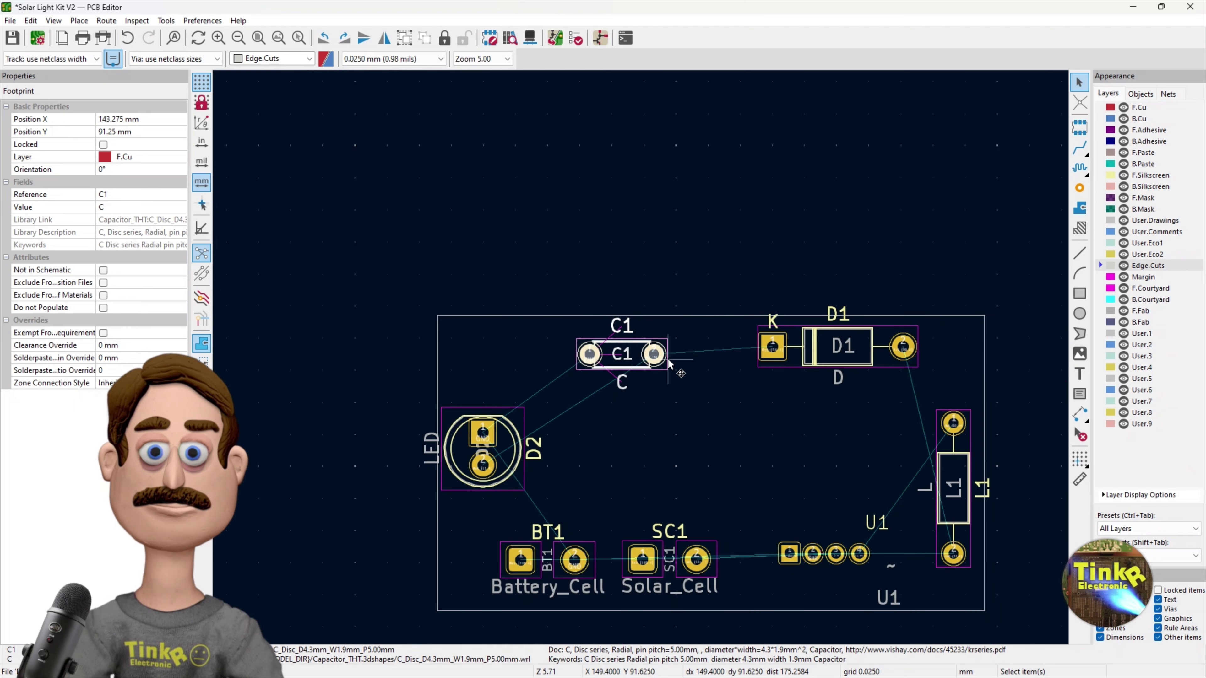
middle_drag(670, 363, 641, 362)
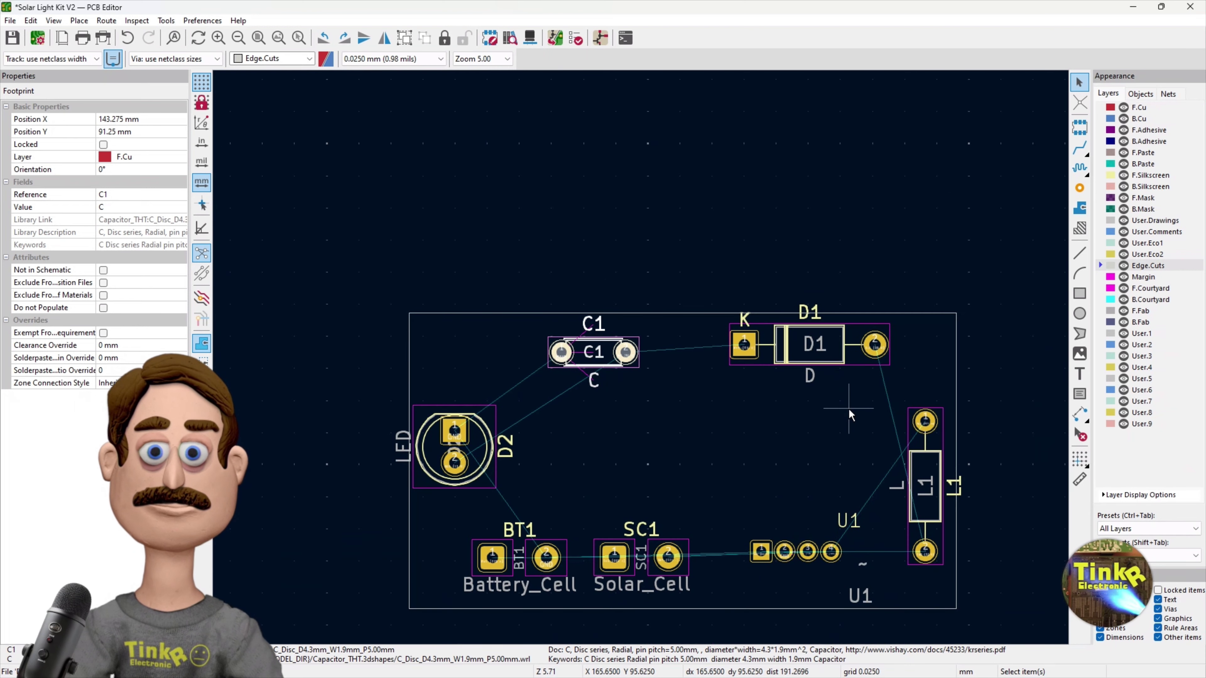
Rotate inductor L1 and place it vertically along the board's right edge.
click(936, 470)
key(r)
key(r)
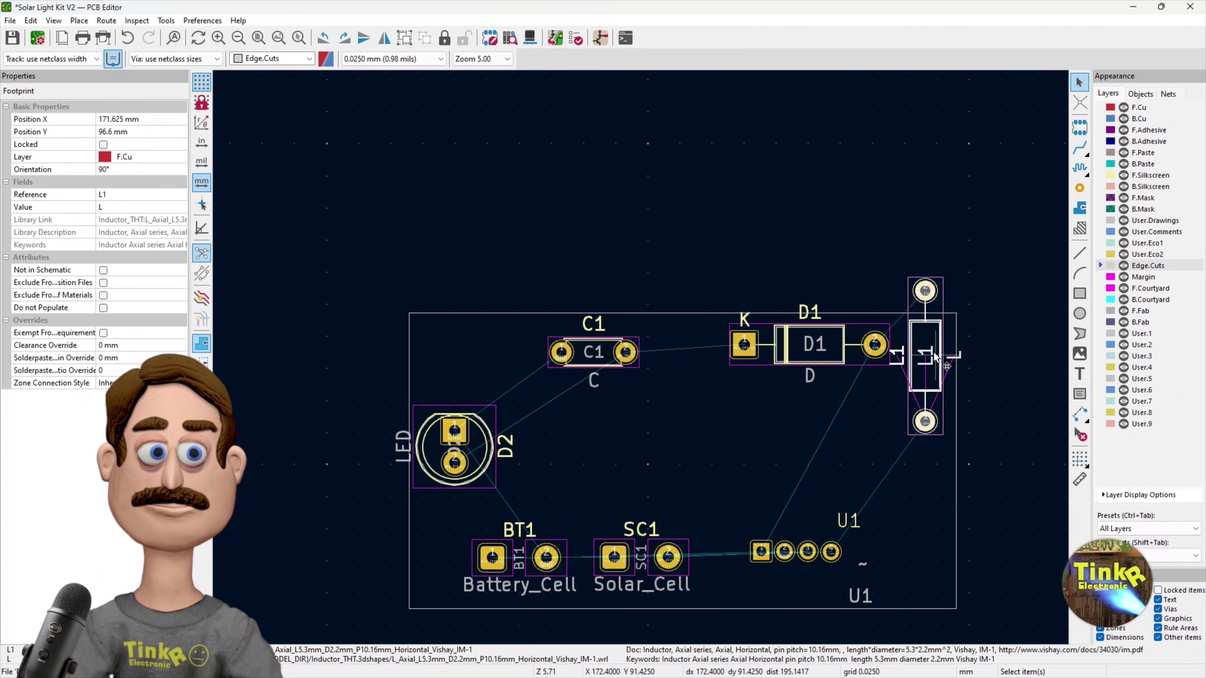
key(m)
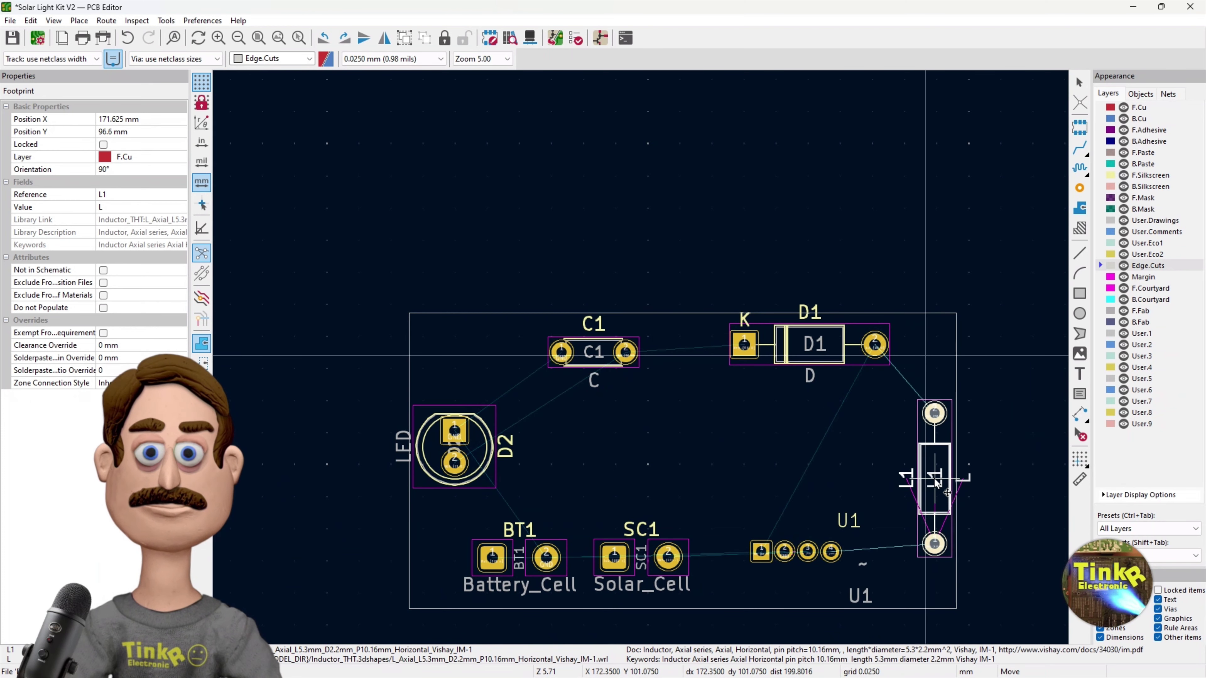
click(935, 481)
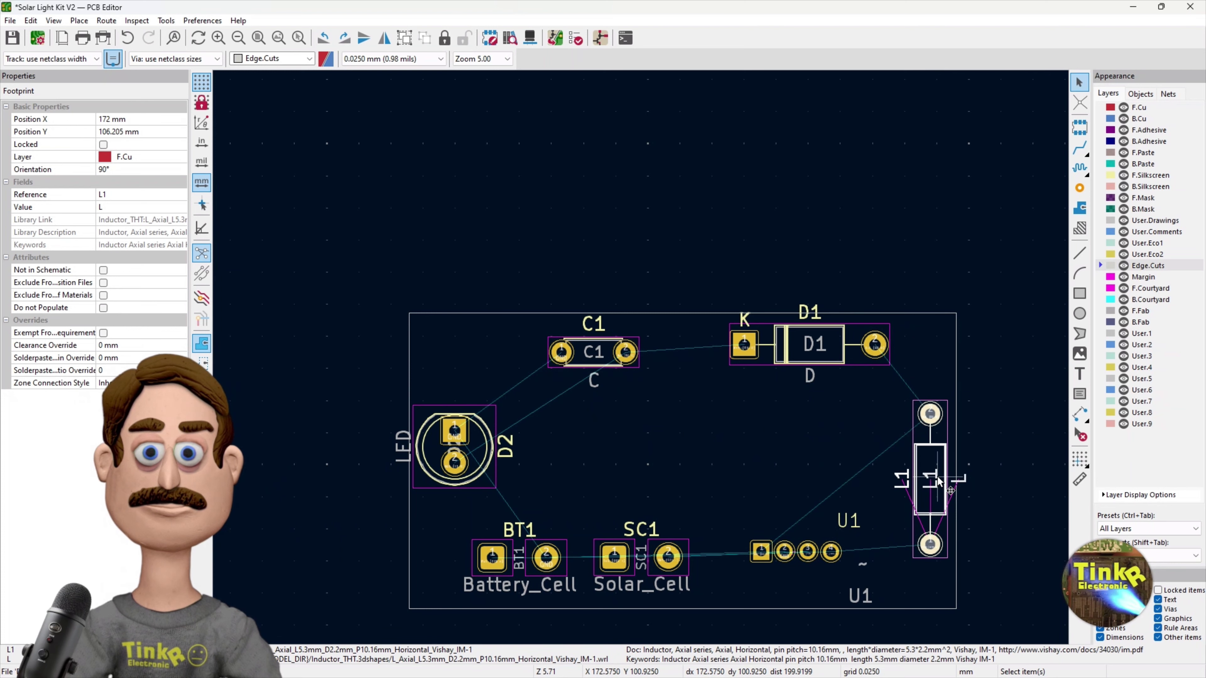
scroll(935, 483, up, 1)
scroll(642, 363, down, 1)
key(m)
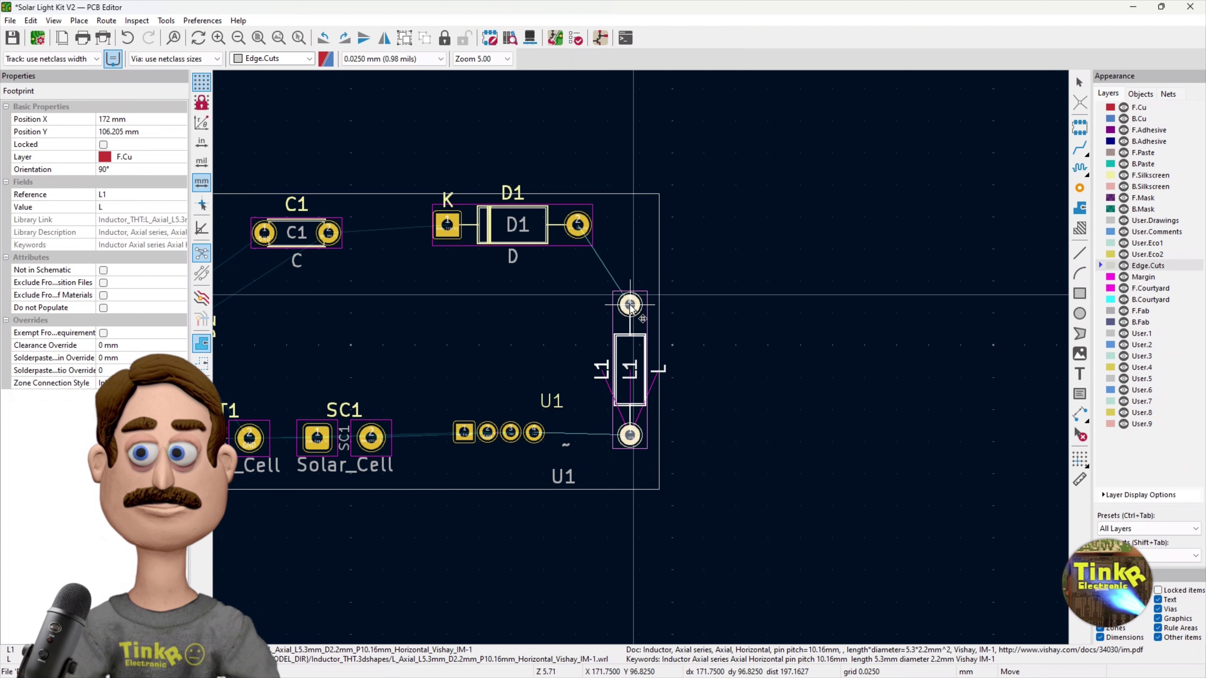
click(632, 307)
scroll(631, 306, up, 1)
scroll(641, 358, down, 3)
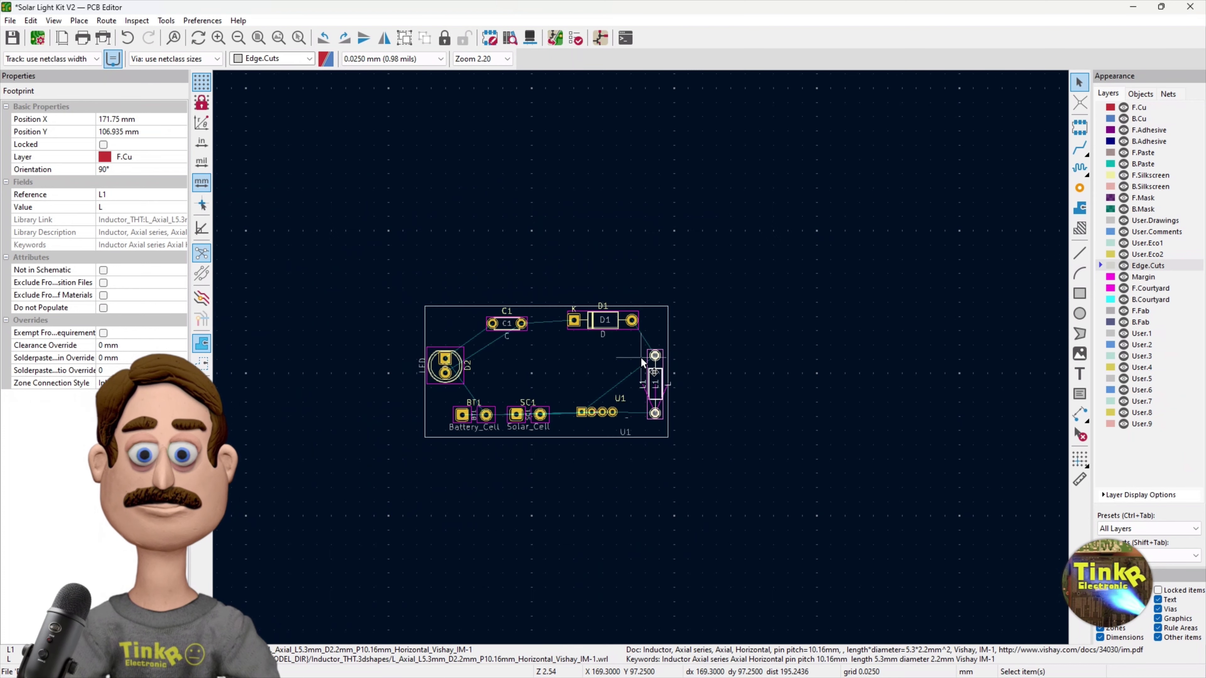
scroll(640, 357, up, 2)
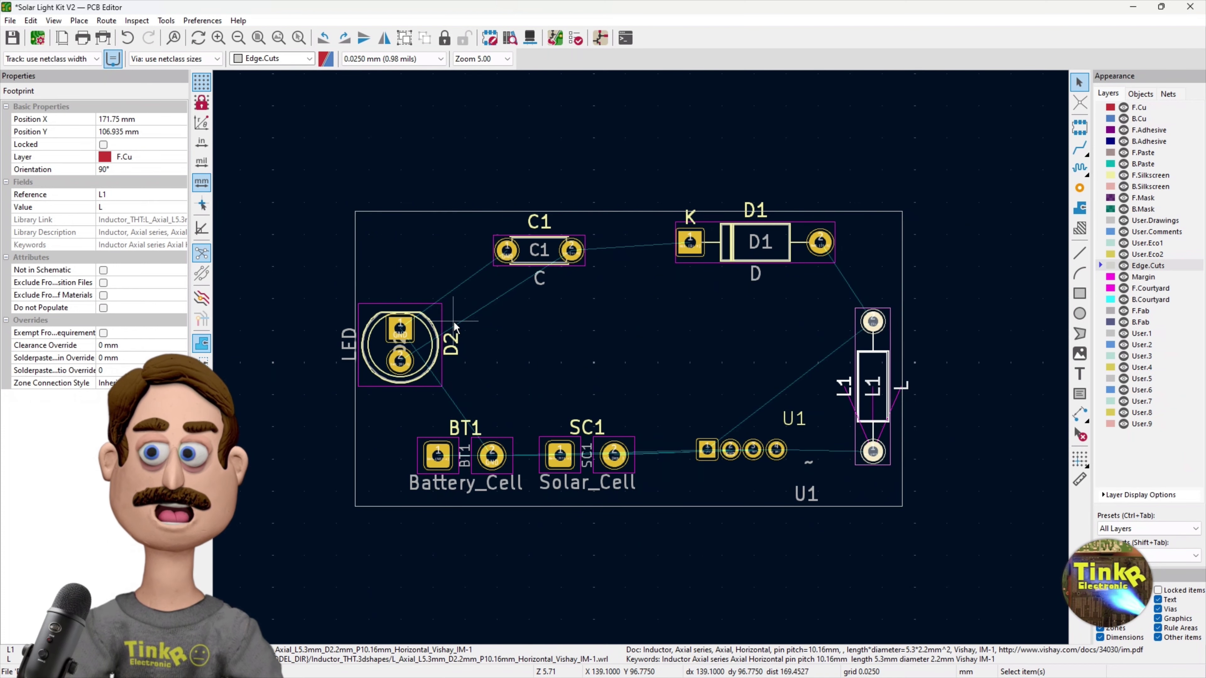
Rotate the LED D2 and nudge it into its spot on the left.
click(437, 342)
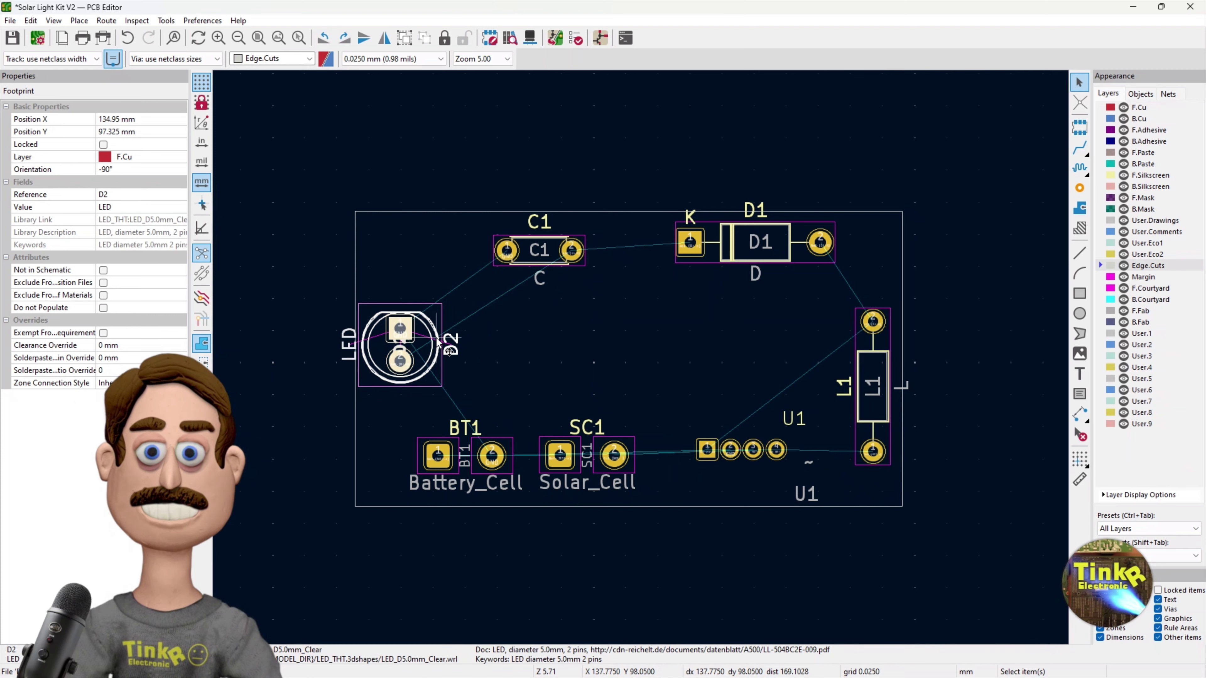
key(r)
key(r)
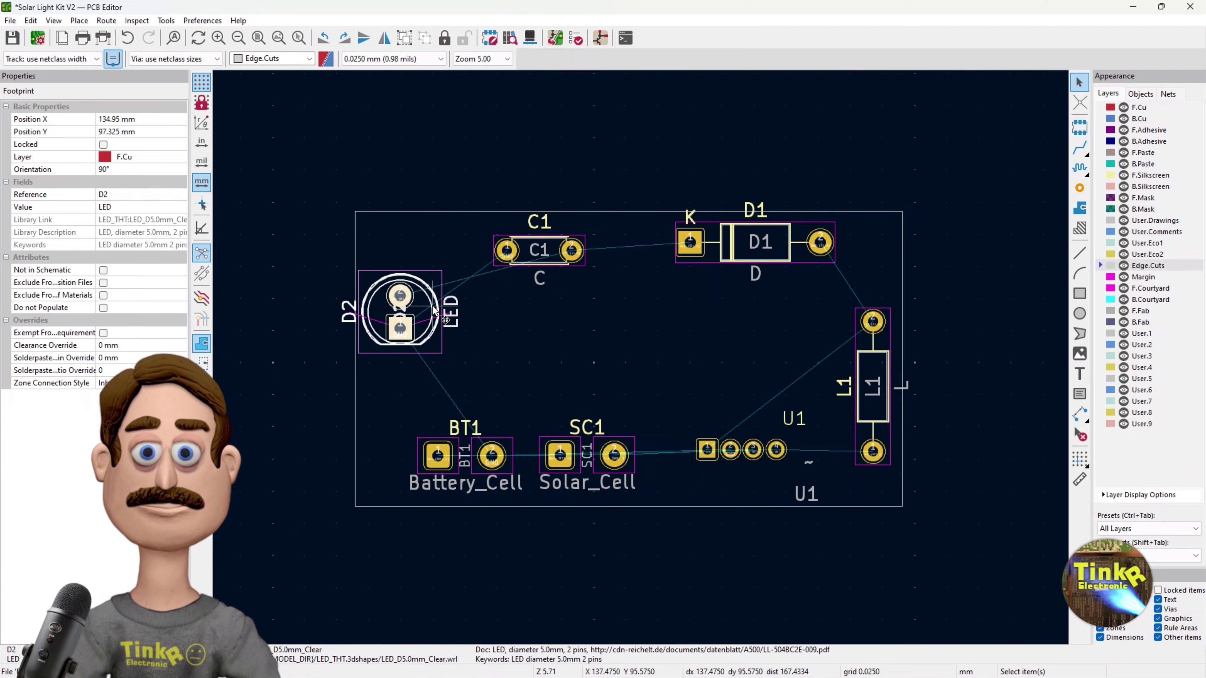
key(r)
key(r)
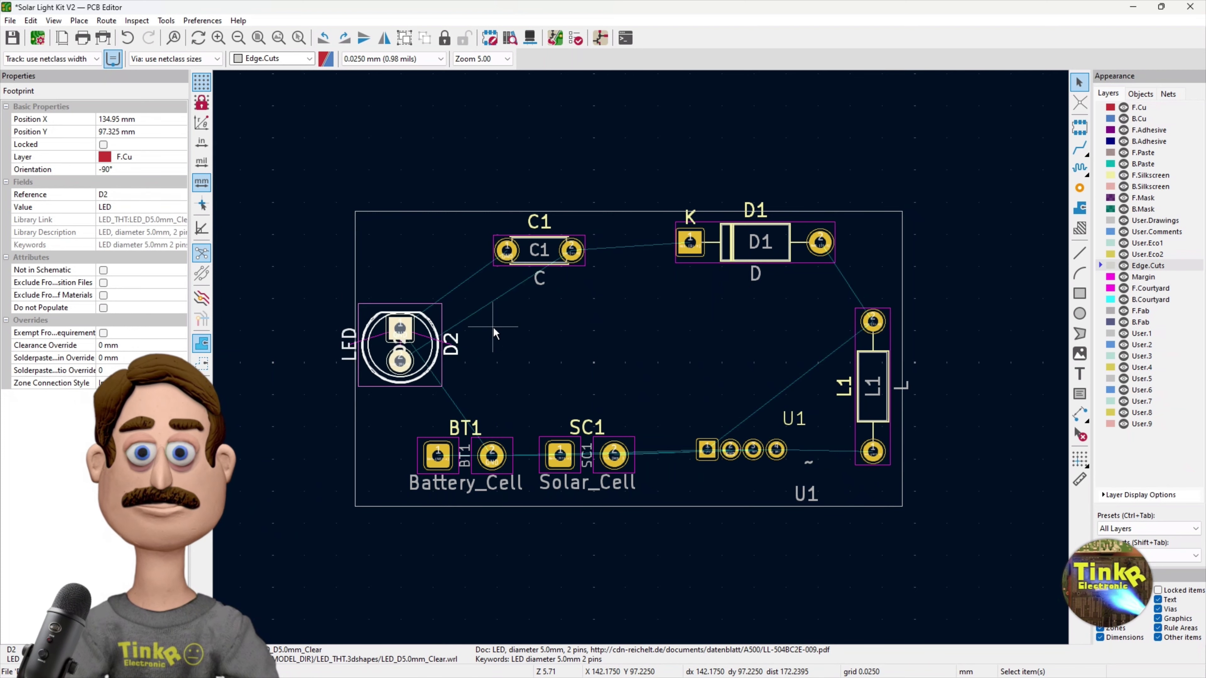
key(m)
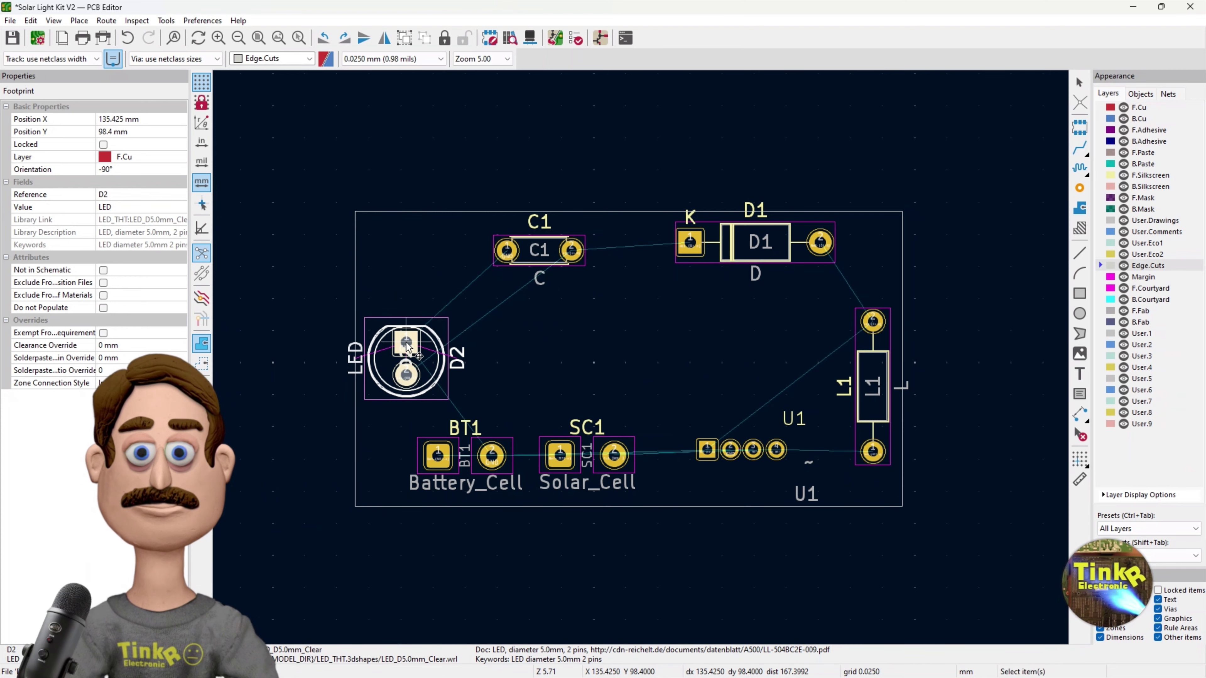
click(410, 339)
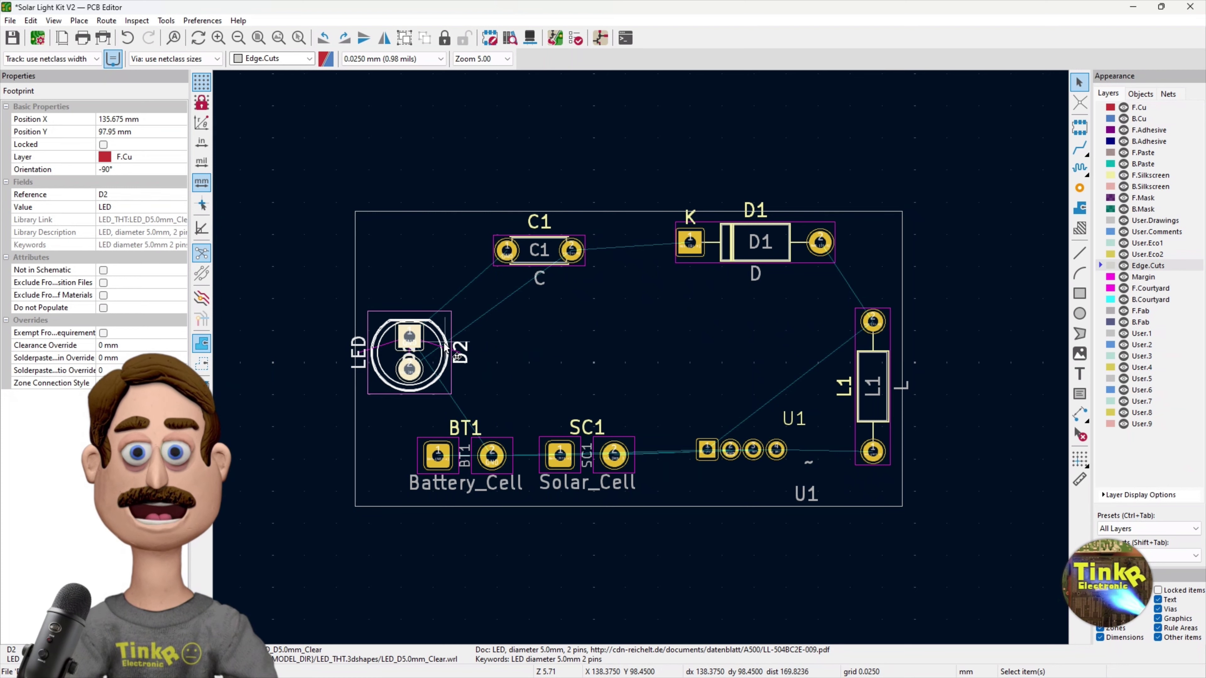
scroll(442, 348, up, 4)
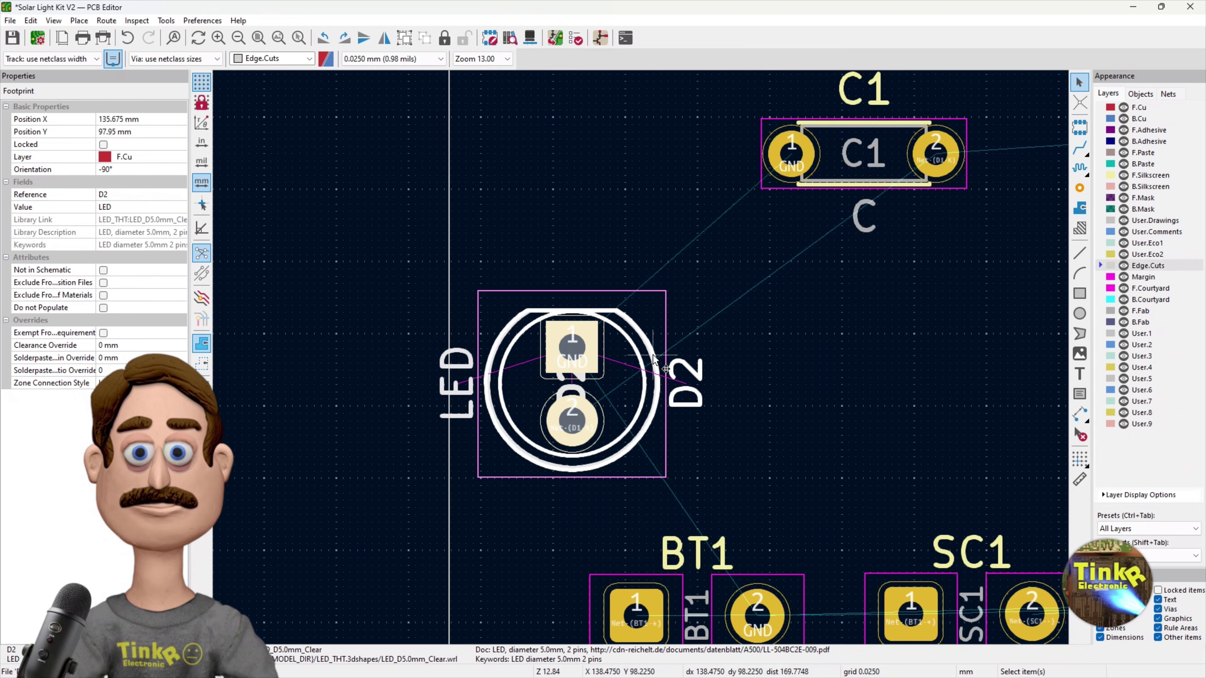
scroll(654, 359, down, 2)
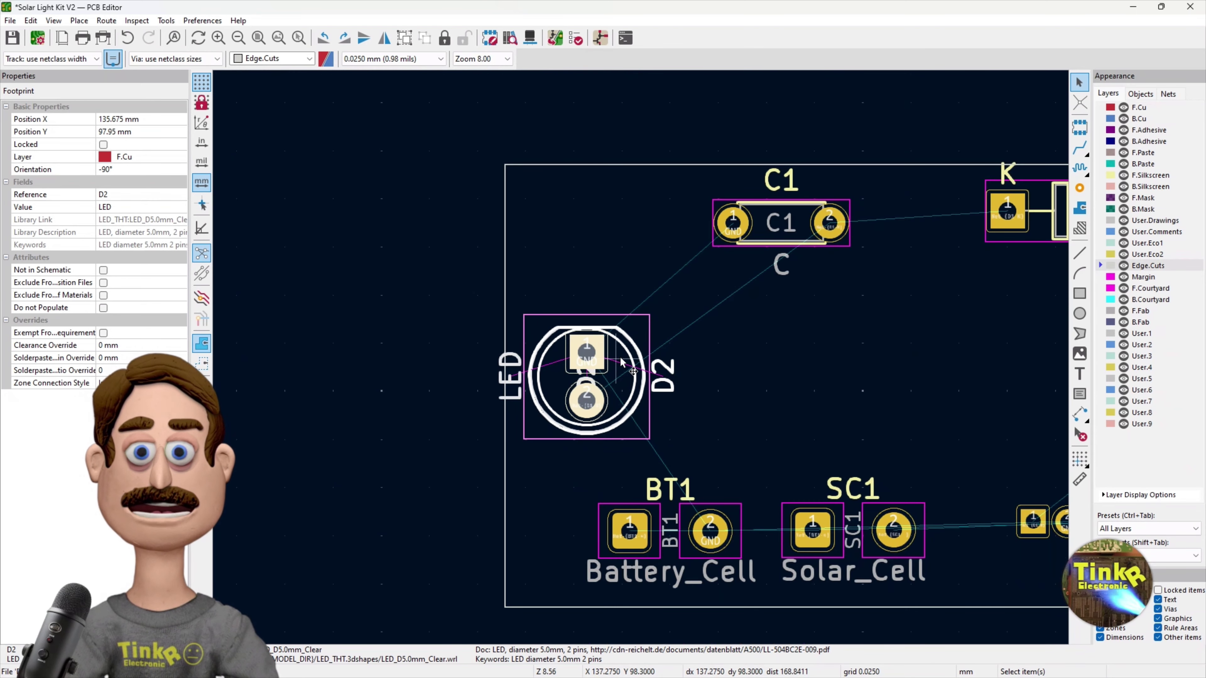
drag(627, 354, 640, 353)
scroll(587, 349, down, 2)
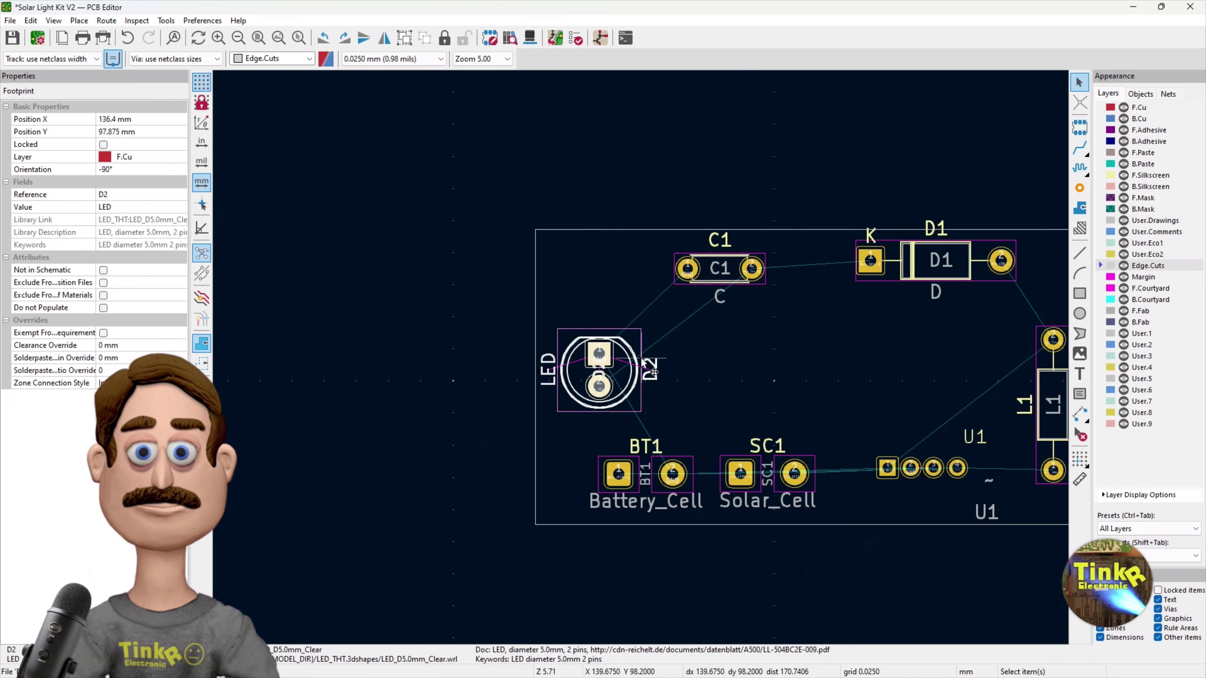
click(952, 361)
scroll(909, 358, up, 2)
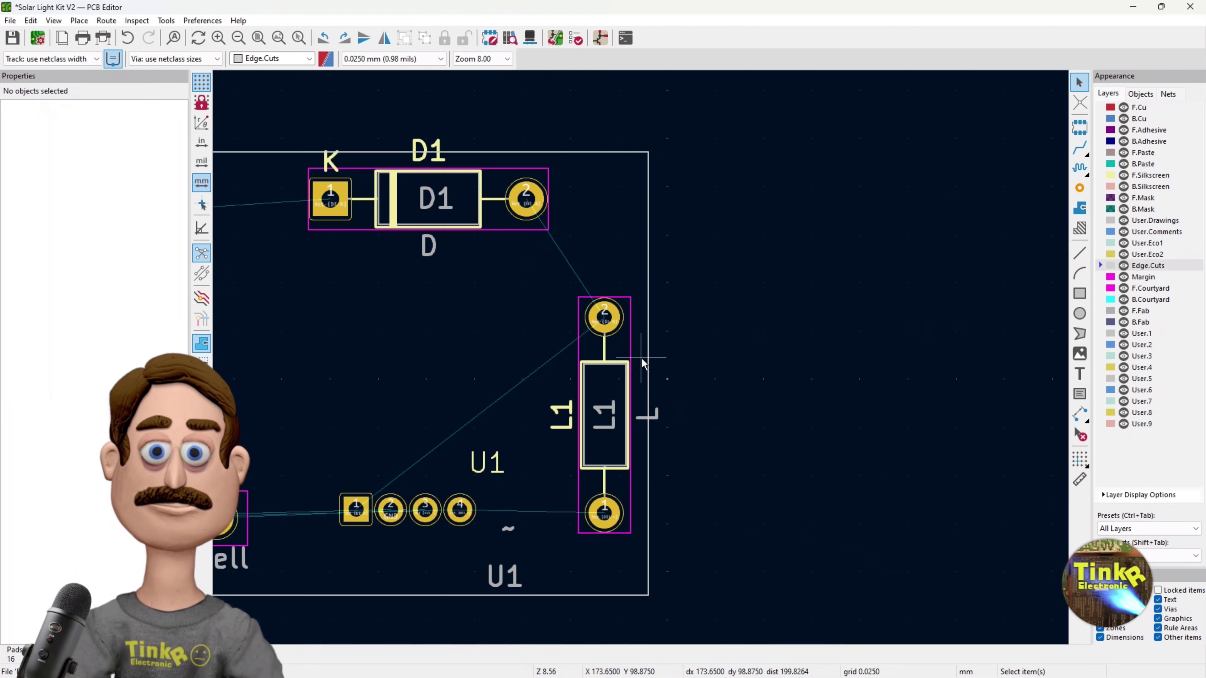
scroll(641, 358, down, 2)
scroll(519, 380, up, 2)
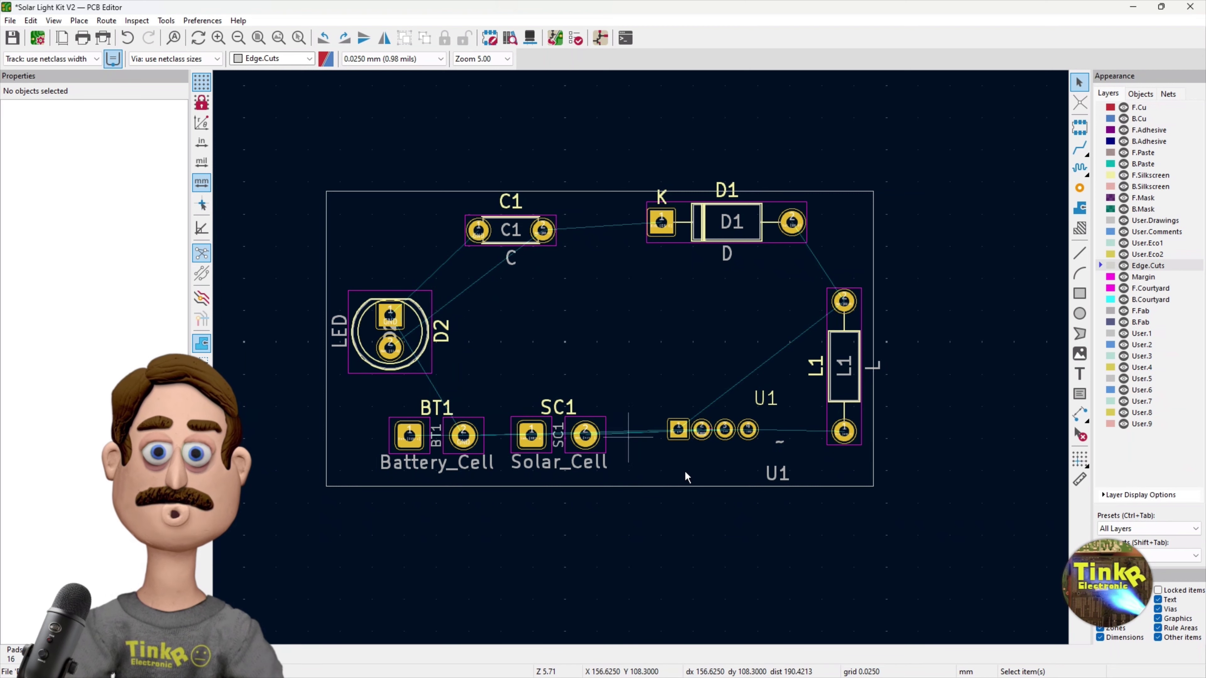
Reposition the solar cell connector SC1 and rotate it 90° to vertical.
click(606, 421)
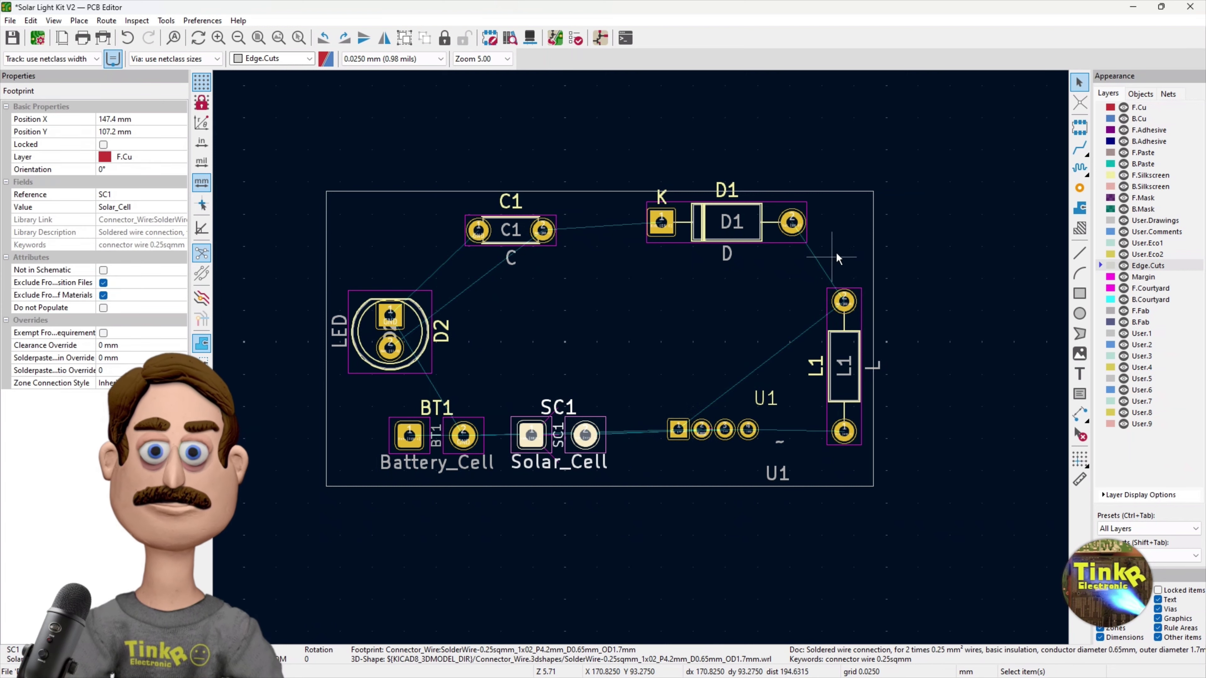
click(652, 401)
click(604, 432)
key(m)
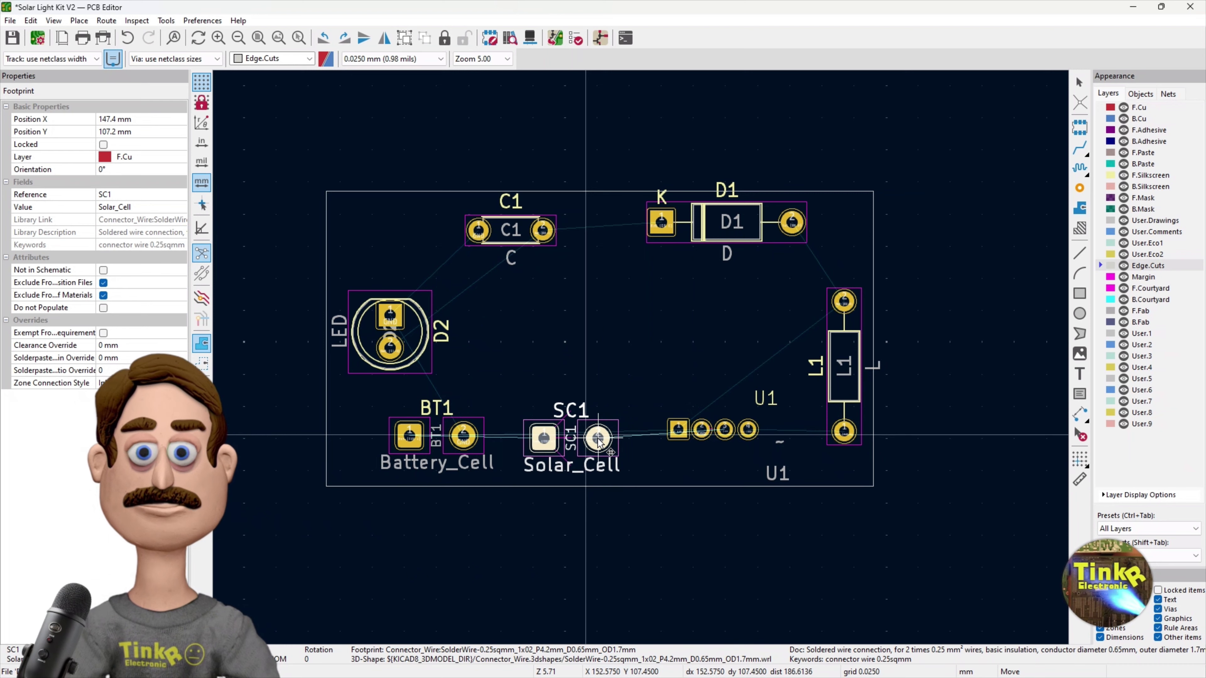
click(597, 436)
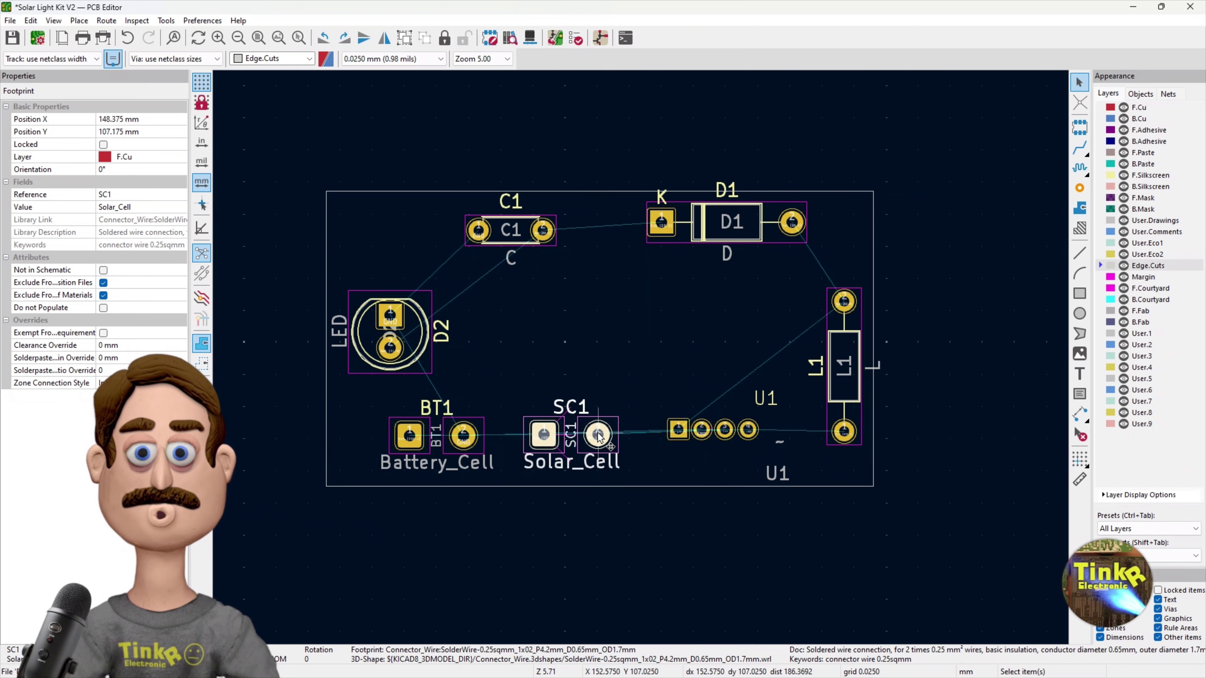
scroll(598, 435, up, 4)
scroll(641, 362, down, 2)
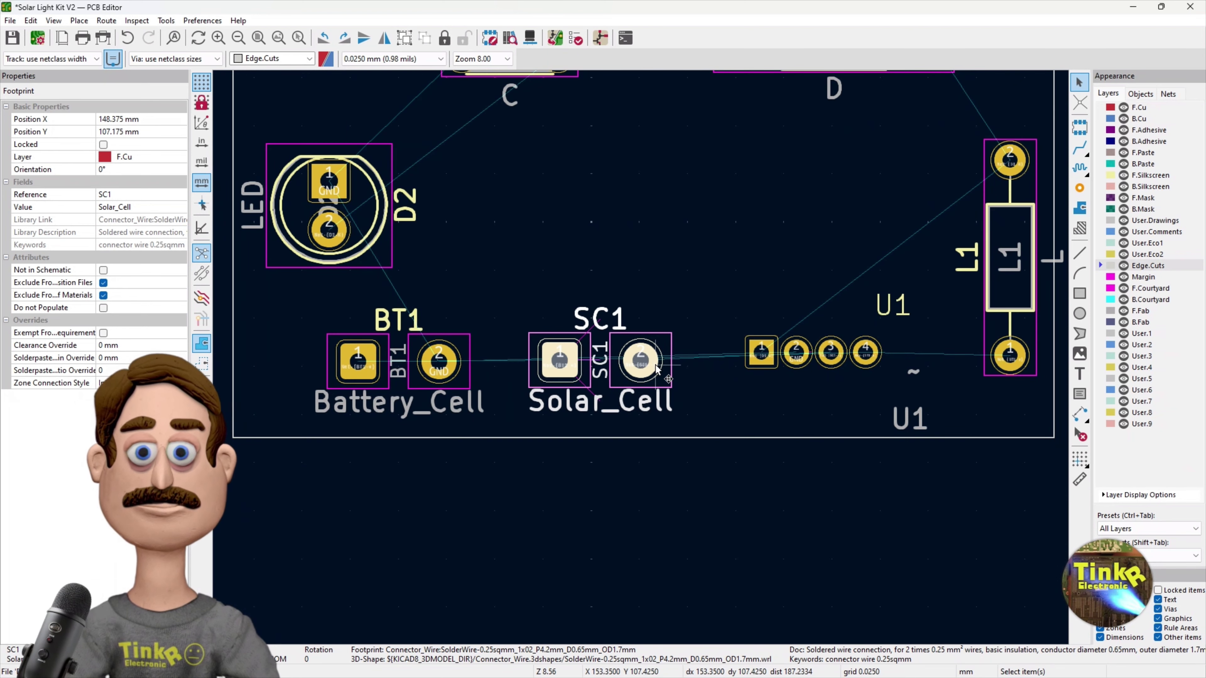
key(m)
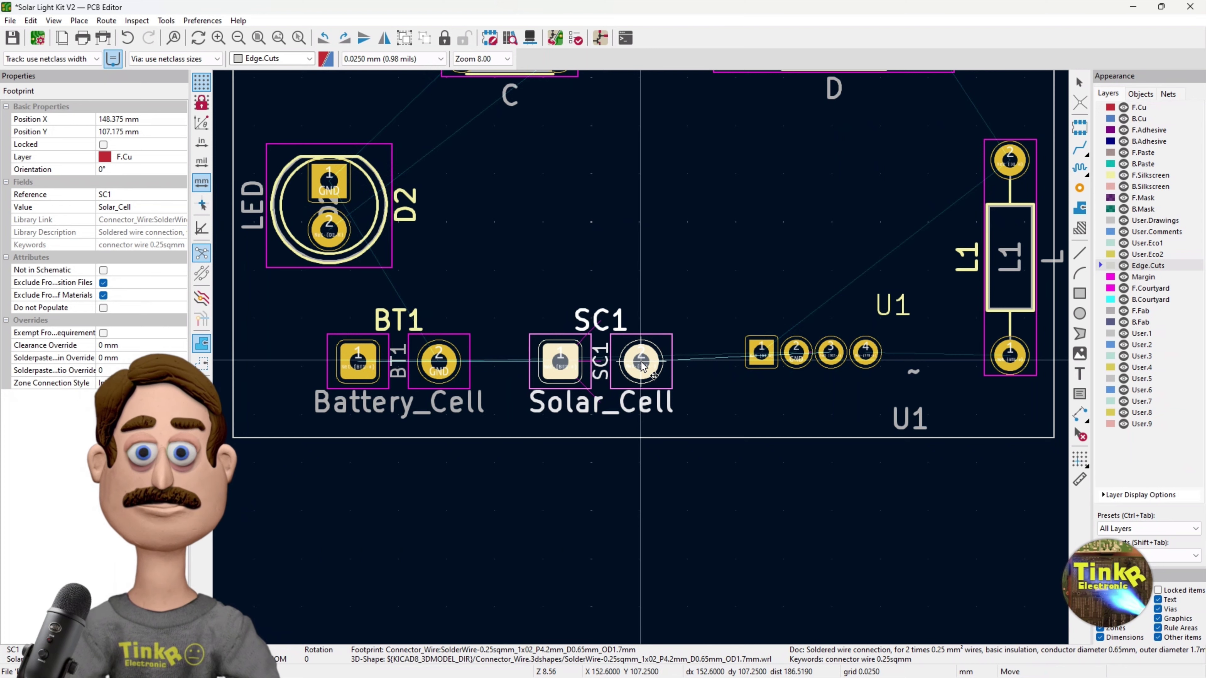
click(641, 365)
scroll(641, 365, down, 2)
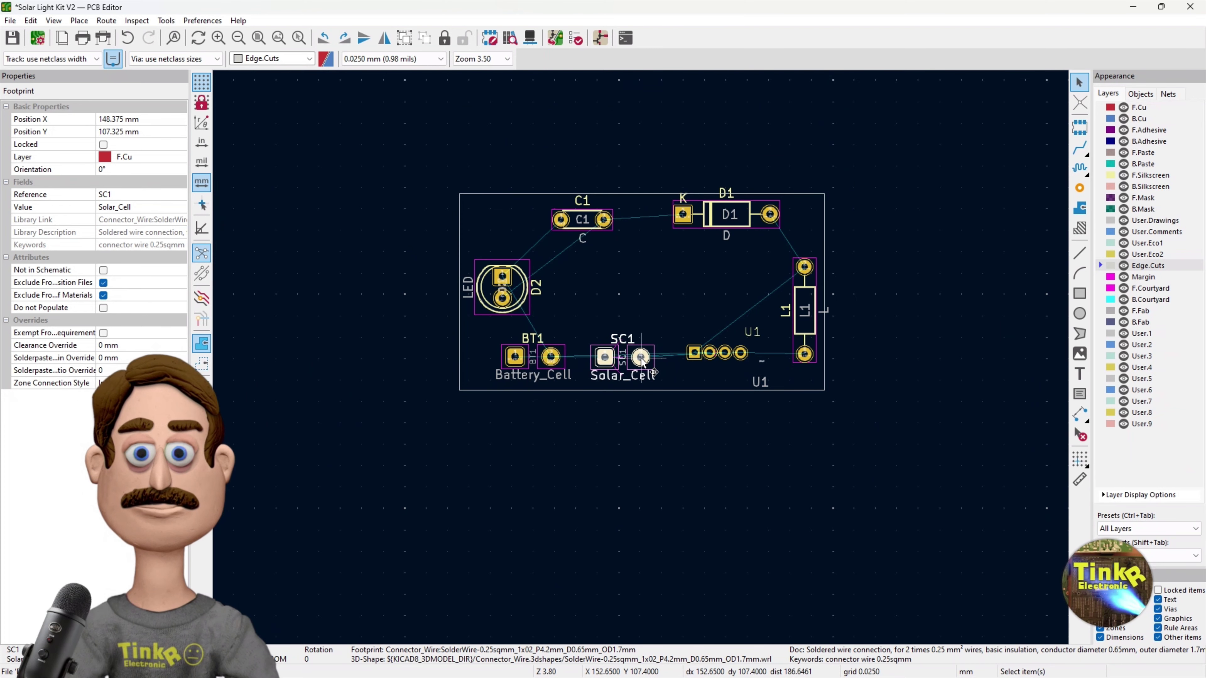
key(r)
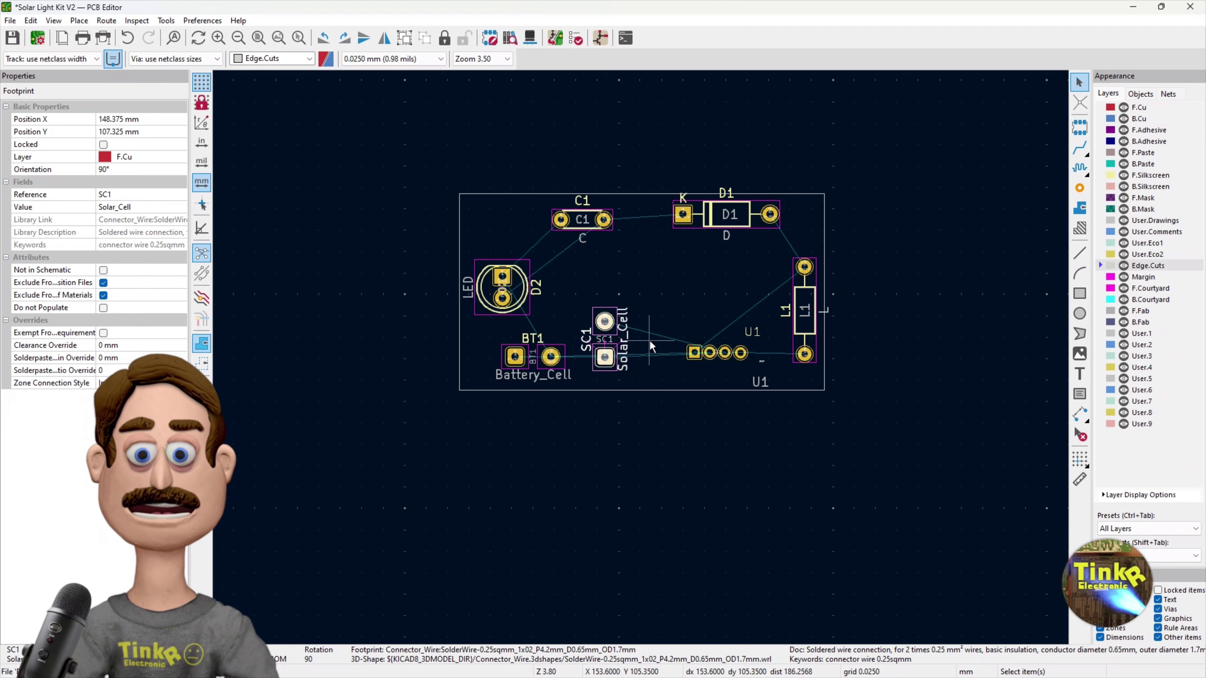
scroll(650, 340, up, 2)
click(520, 388)
Rotate the battery connector BT1 to vertical and place it beside the LED.
click(510, 387)
key(r)
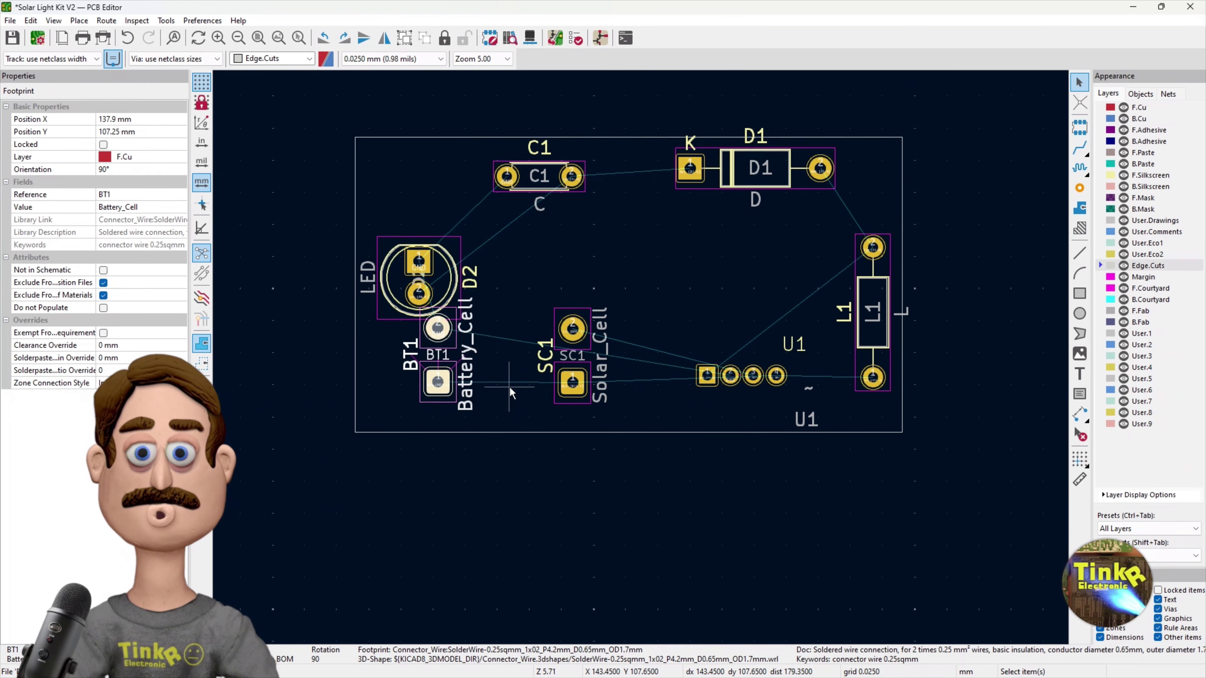
key(m)
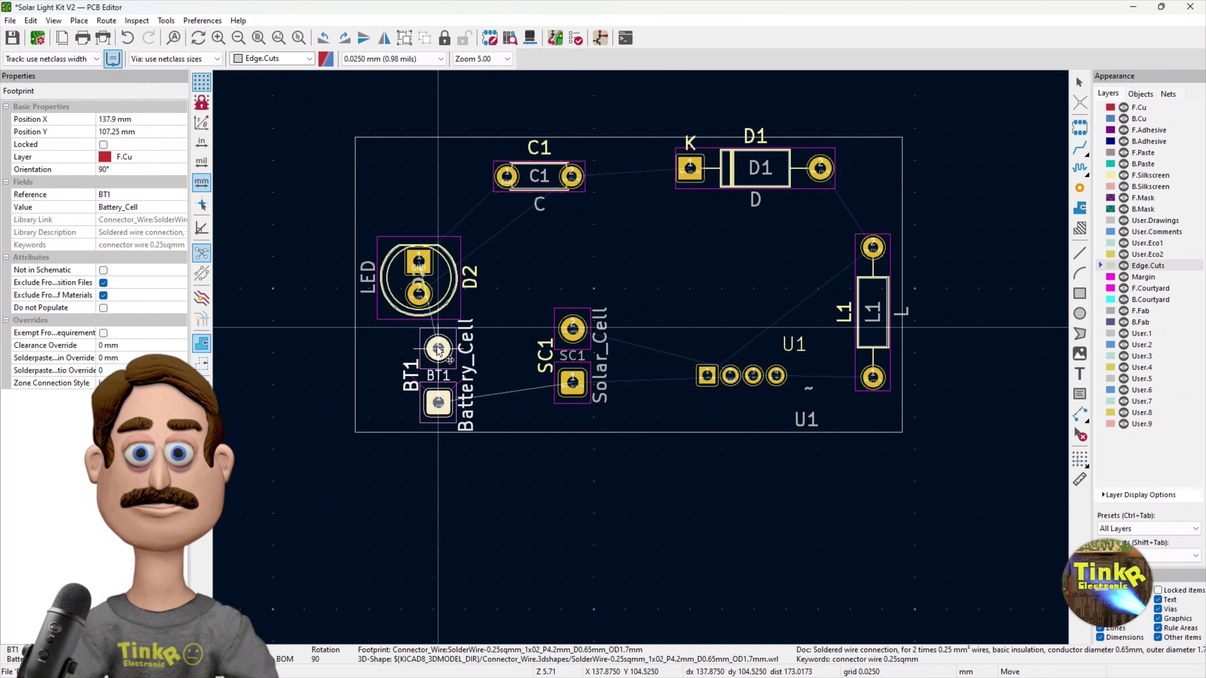
click(419, 341)
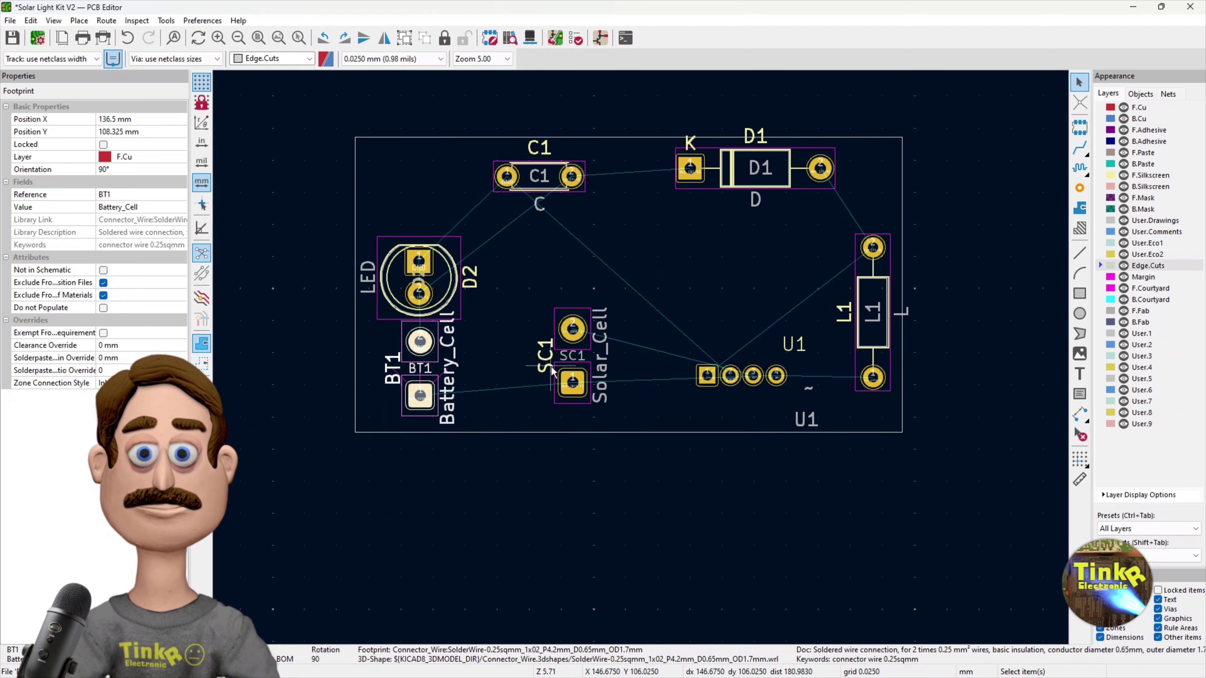
key(Escape)
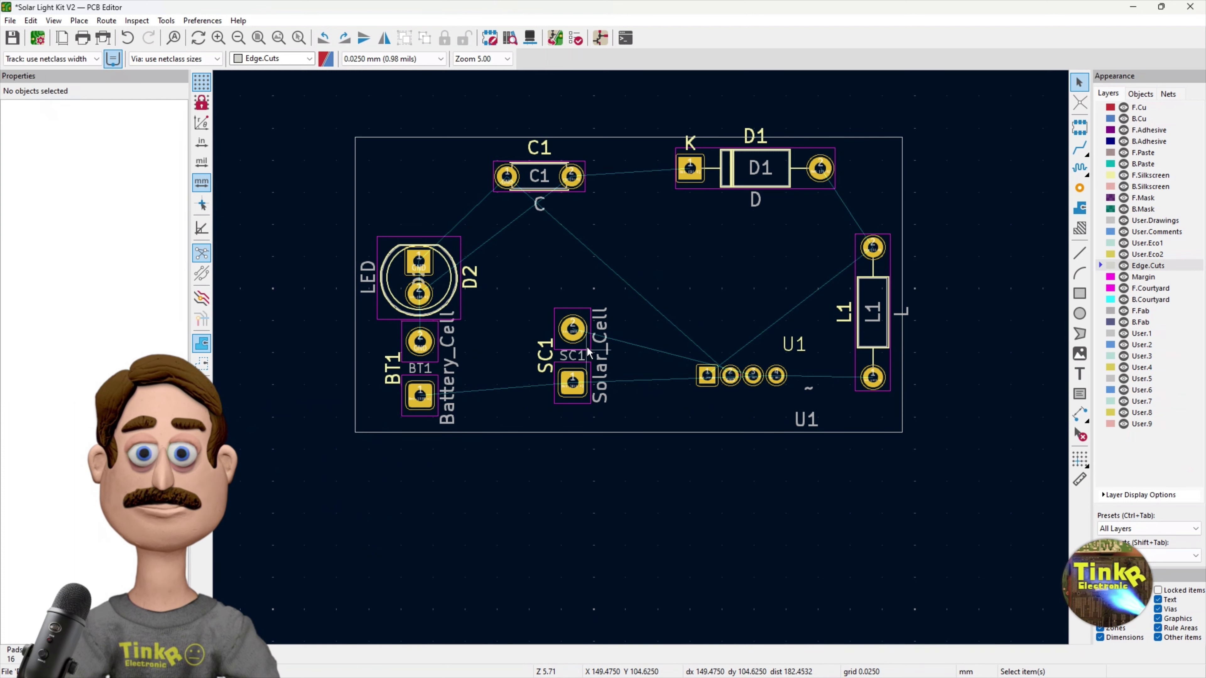
Fine-tune SC1's position slightly lower, then right and up.
click(588, 349)
key(m)
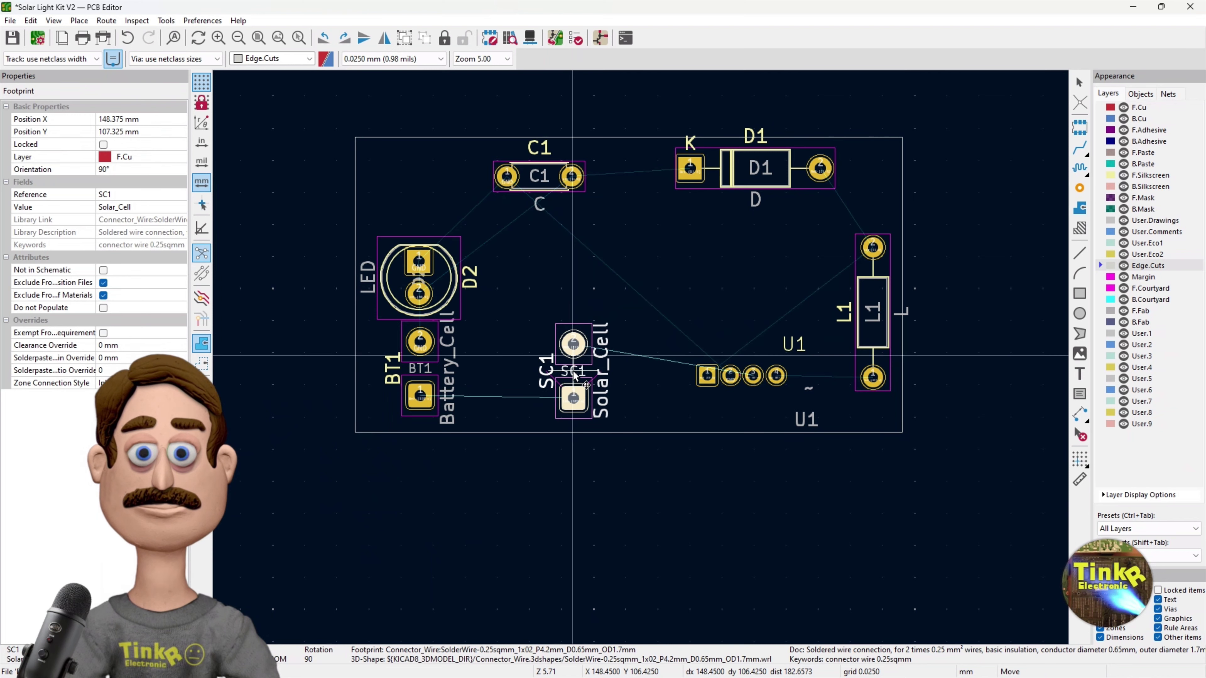
click(573, 376)
scroll(599, 378, up, 2)
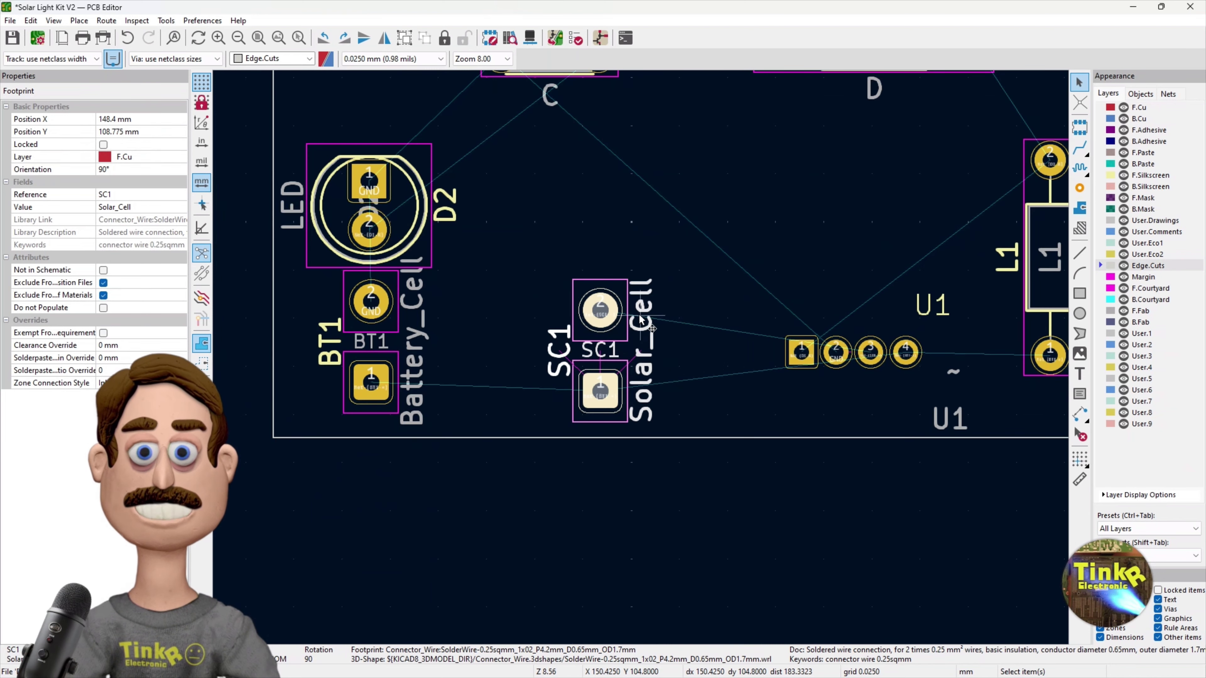
mouse_move(624, 328)
mouse_down()
mouse_move(614, 304)
mouse_move(624, 292)
mouse_move(614, 304)
mouse_move(625, 308)
mouse_up()
scroll(688, 318, down, 2)
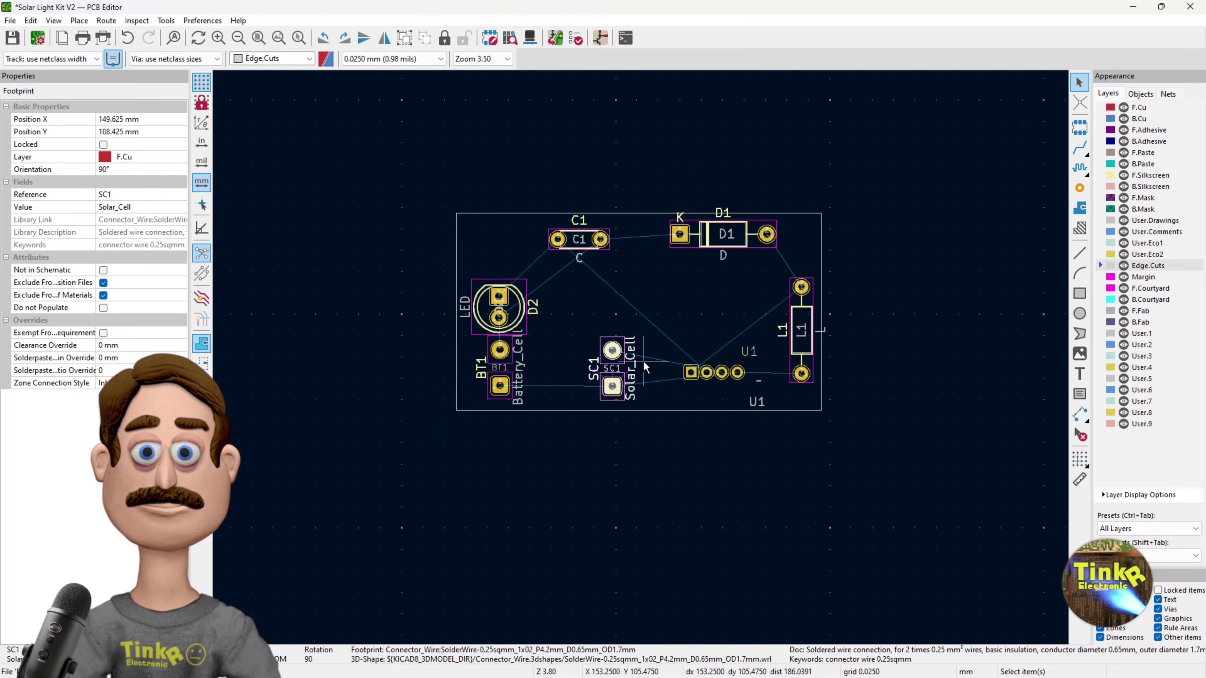
key(m)
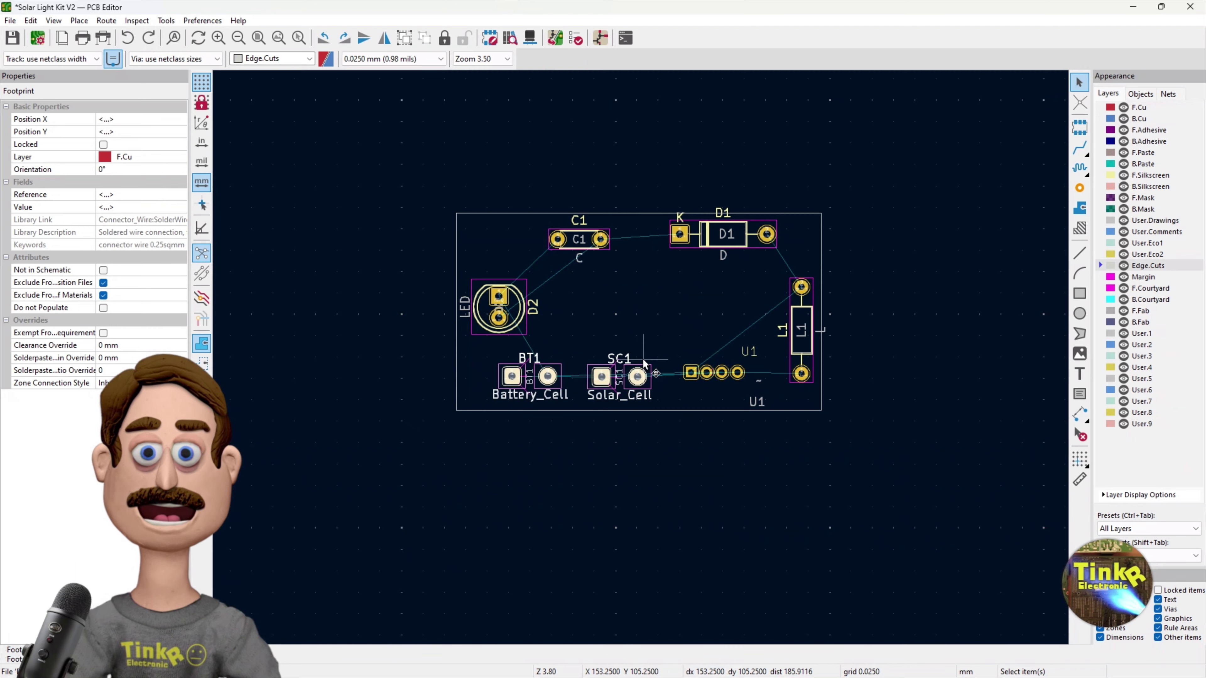
scroll(645, 354, up, 1)
click(721, 440)
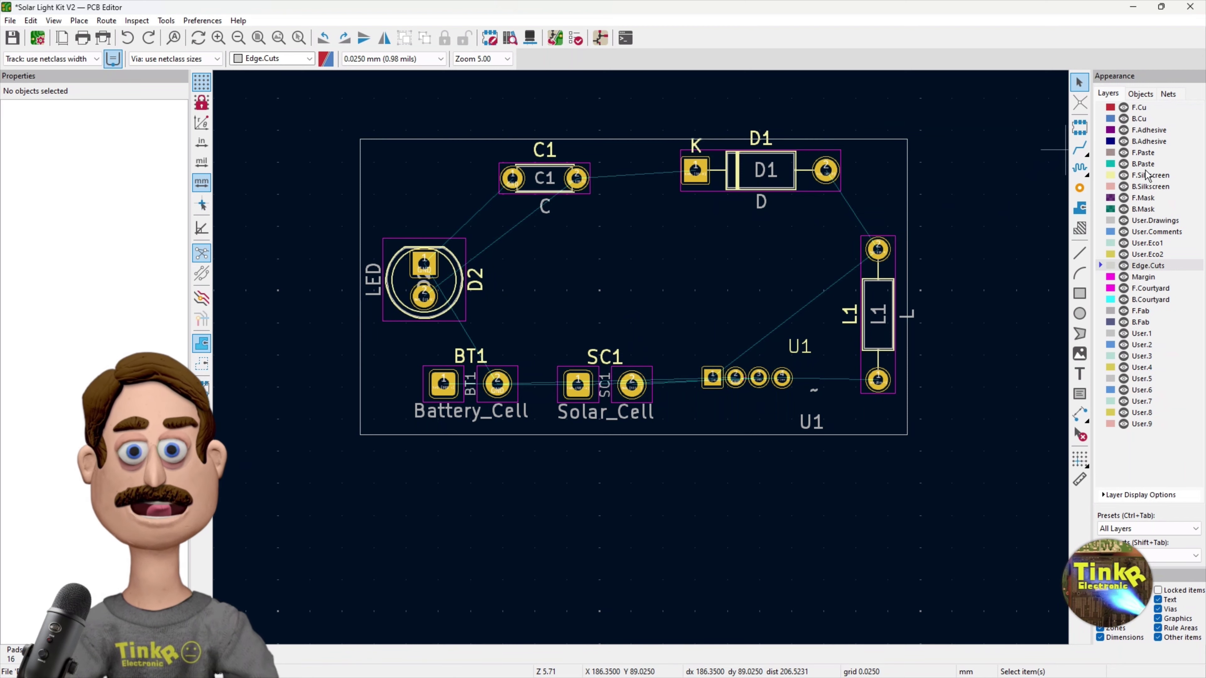
On F.Silkscreen, rename the BT1 reference label to 'Battery'.
click(1114, 176)
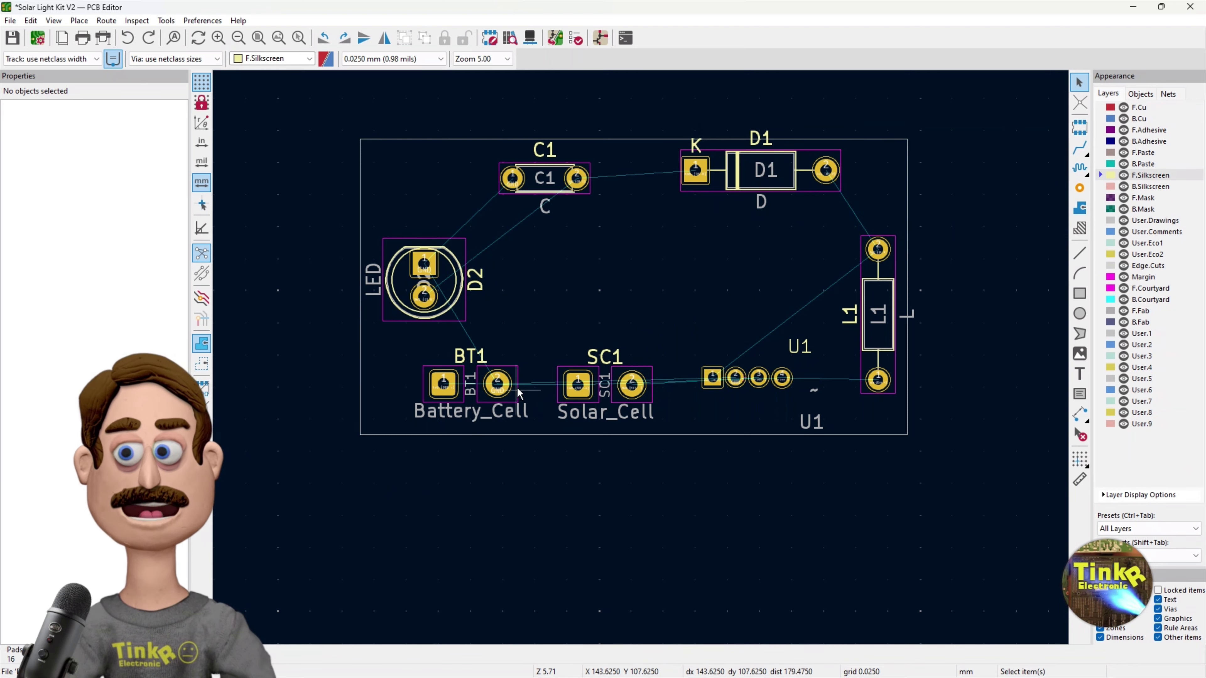
double_click(476, 365)
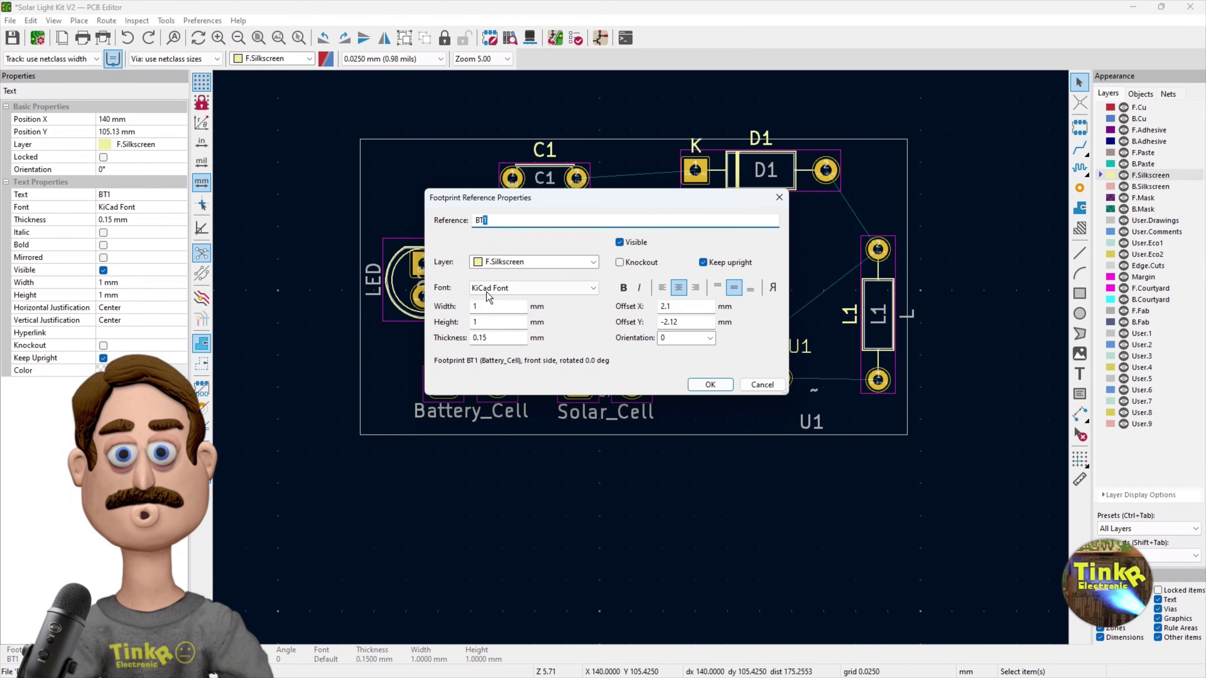
double_click(481, 221)
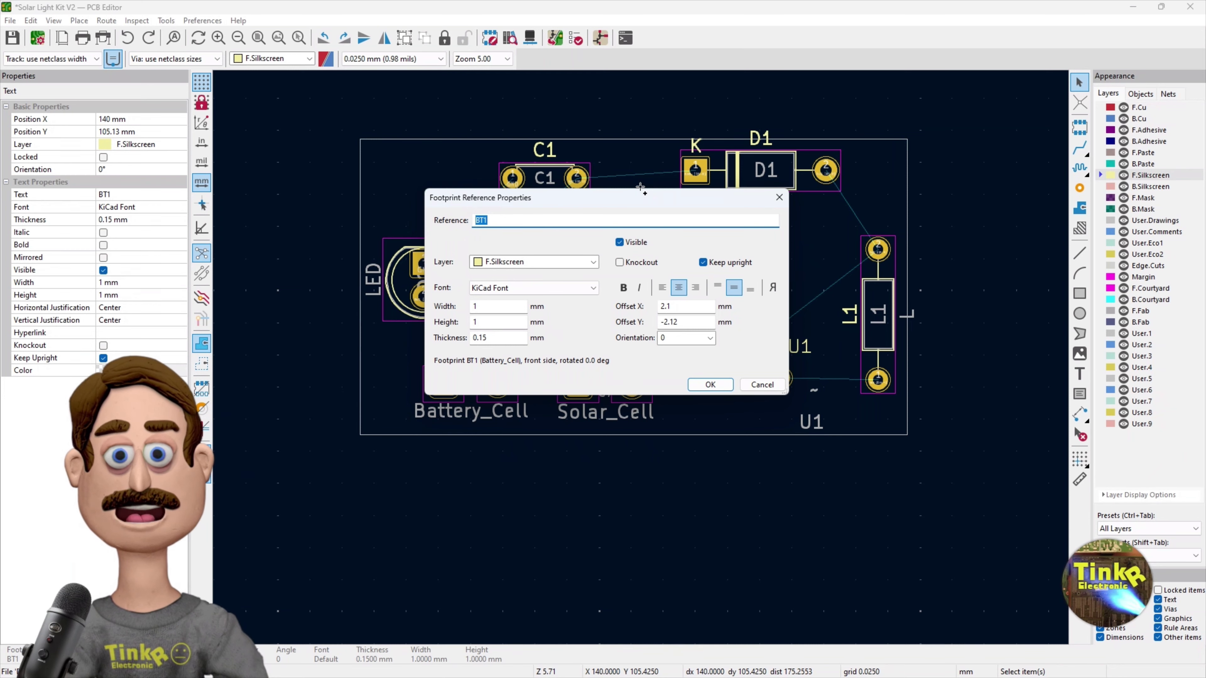
text(Battery)
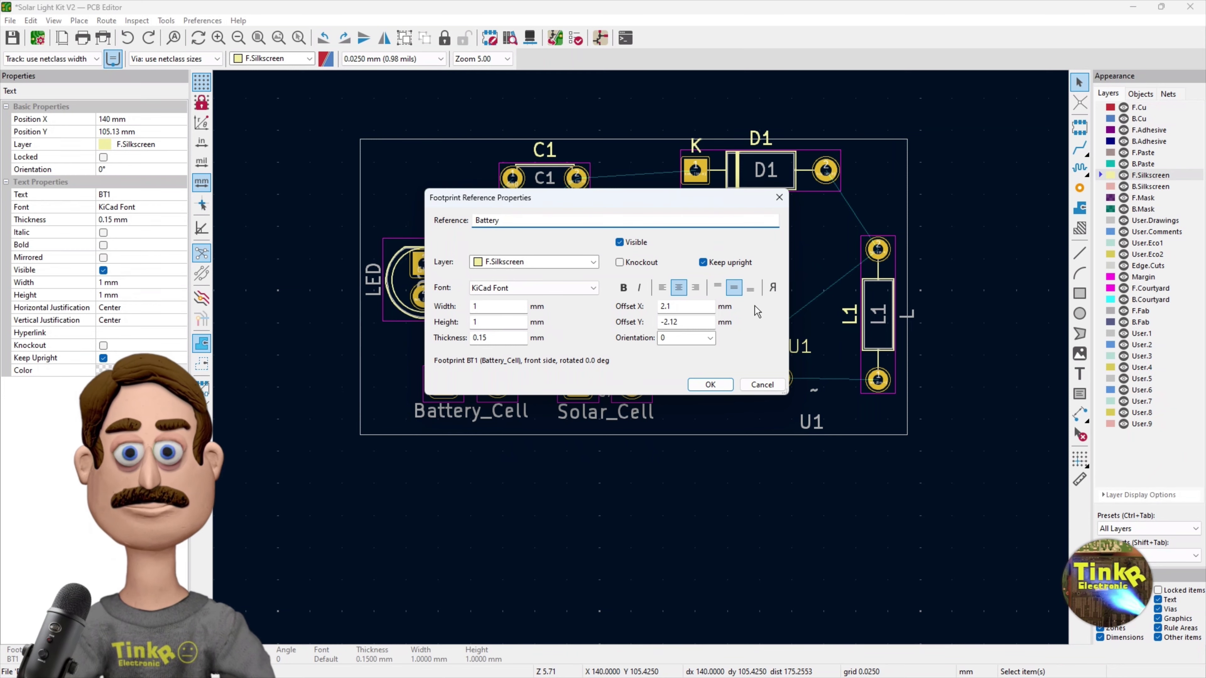
click(710, 385)
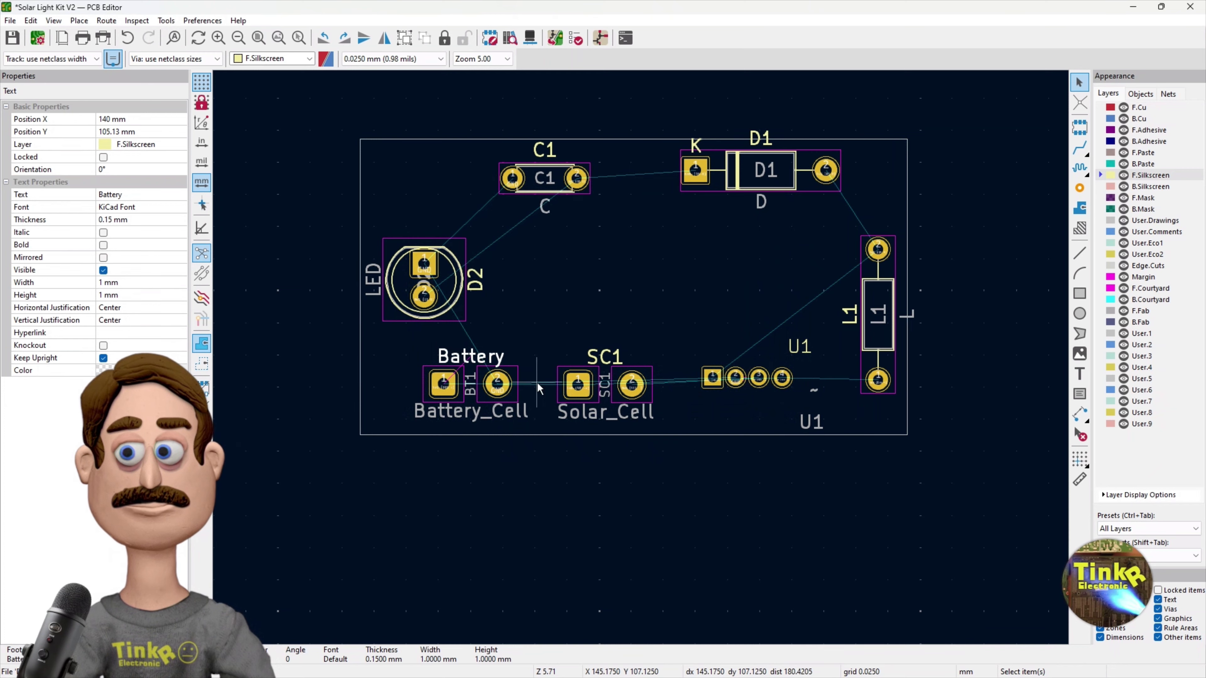
Rename the SC1 reference label to 'Solar Cell'.
double_click(604, 357)
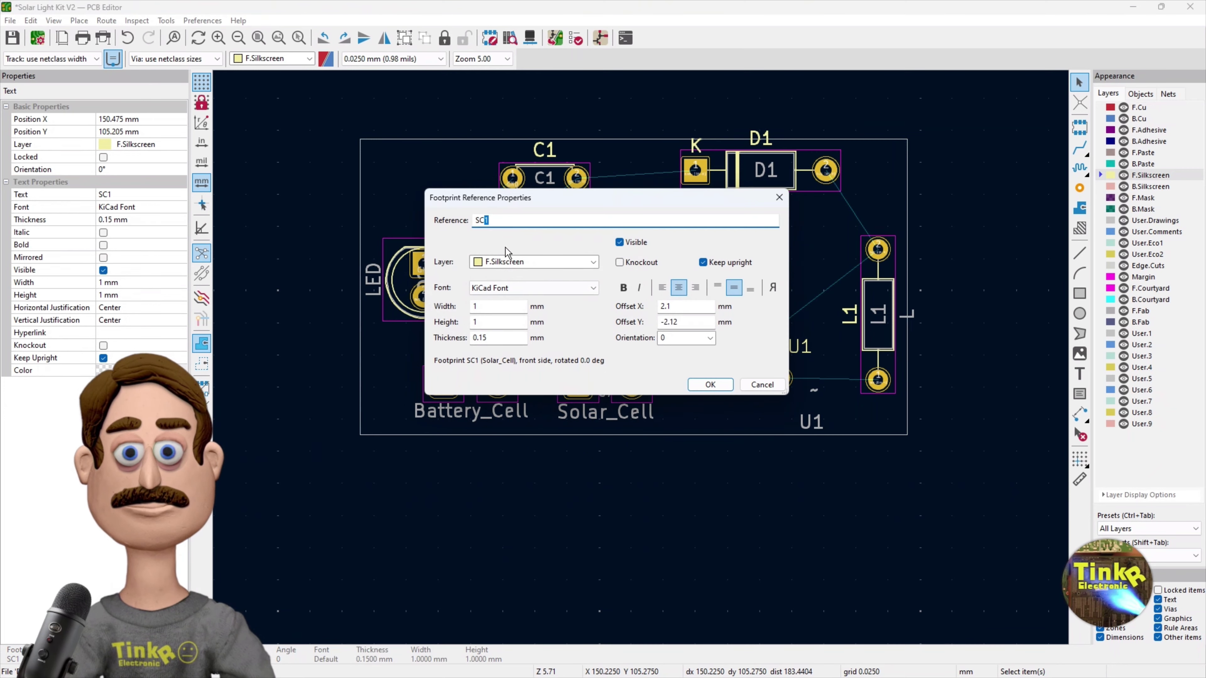
key(ctrl+a)
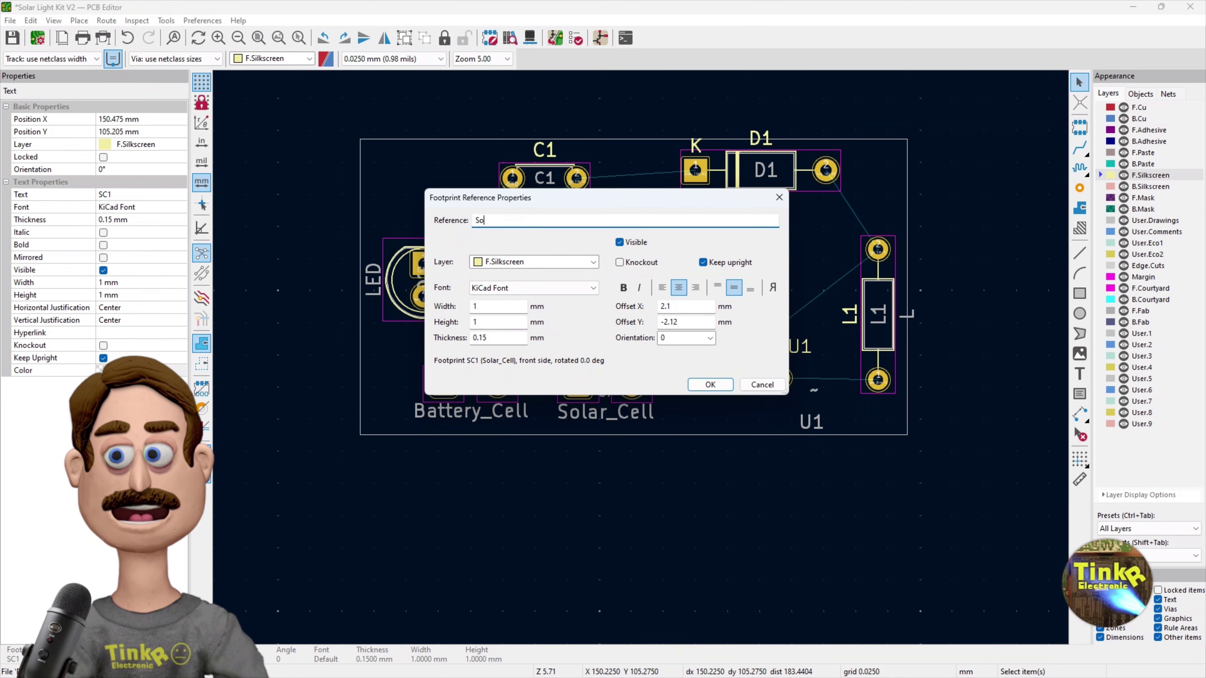
text(Solar Cell)
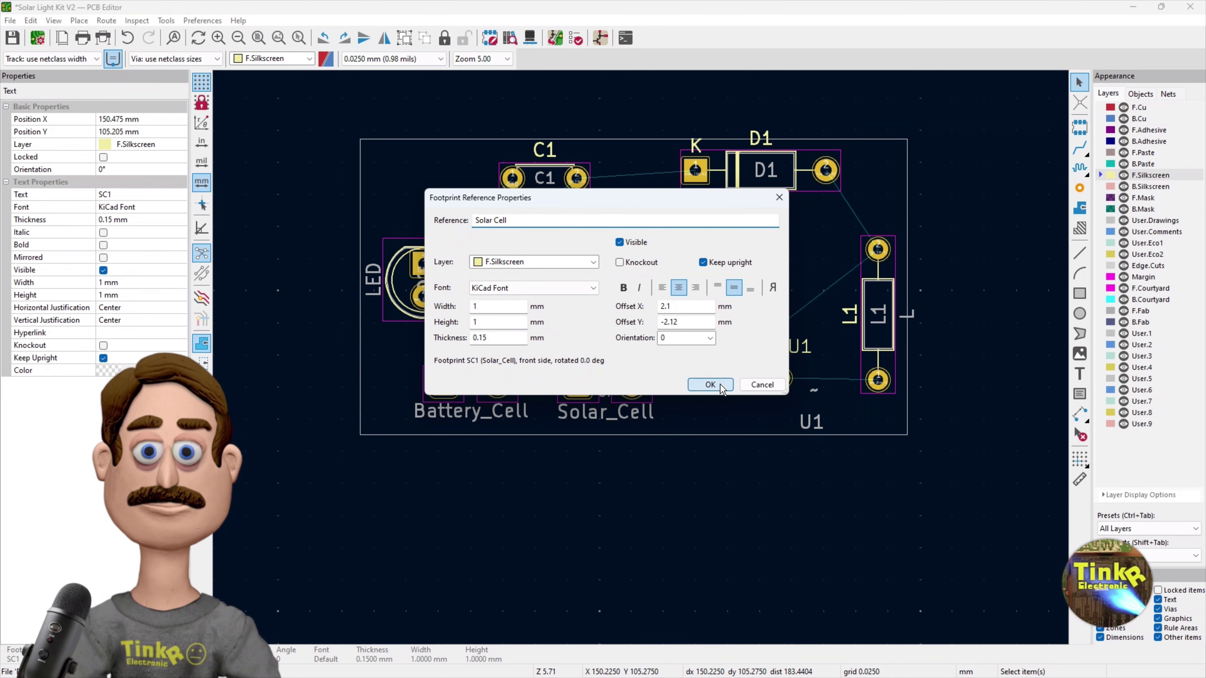
click(708, 385)
scroll(651, 364, up, 2)
scroll(651, 363, down, 2)
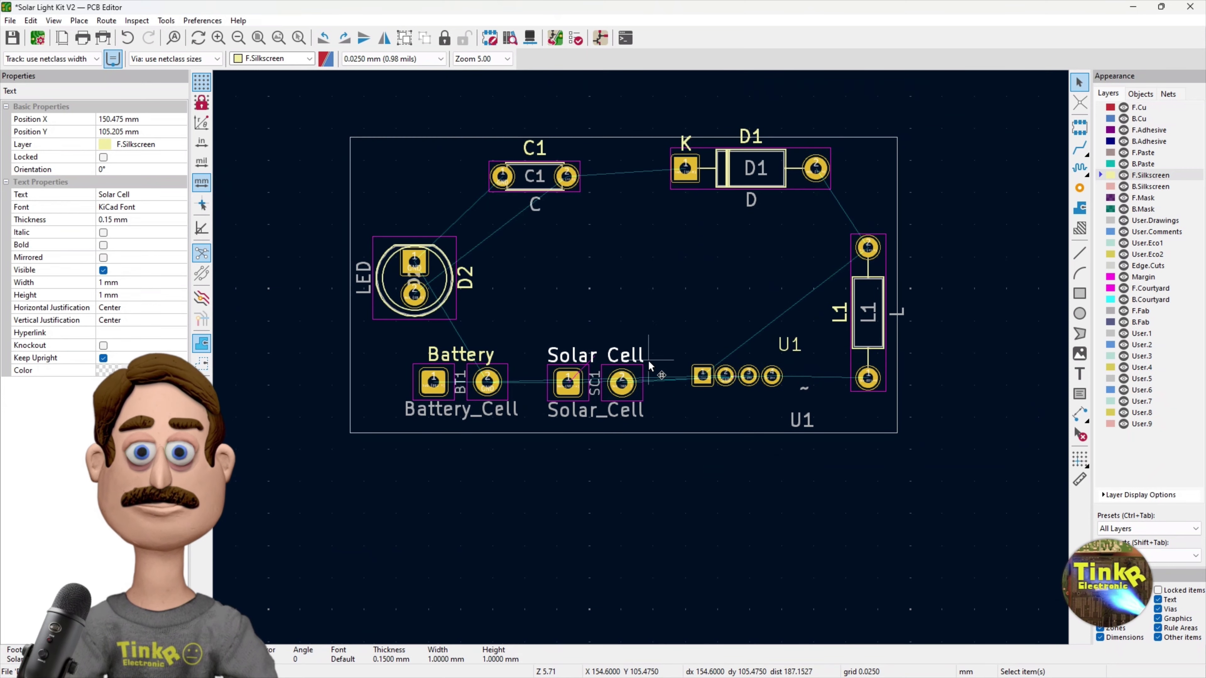
scroll(684, 364, up, 2)
Move the Solar Cell footprint slightly further right.
click(684, 364)
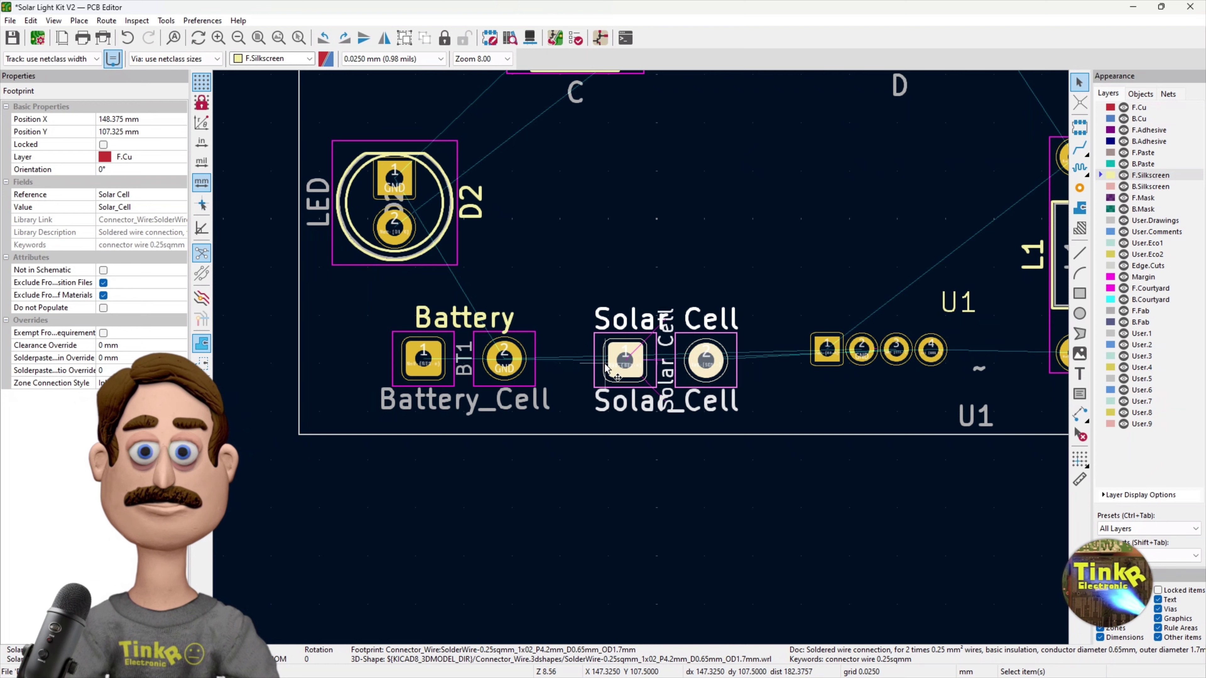
key(m)
click(638, 362)
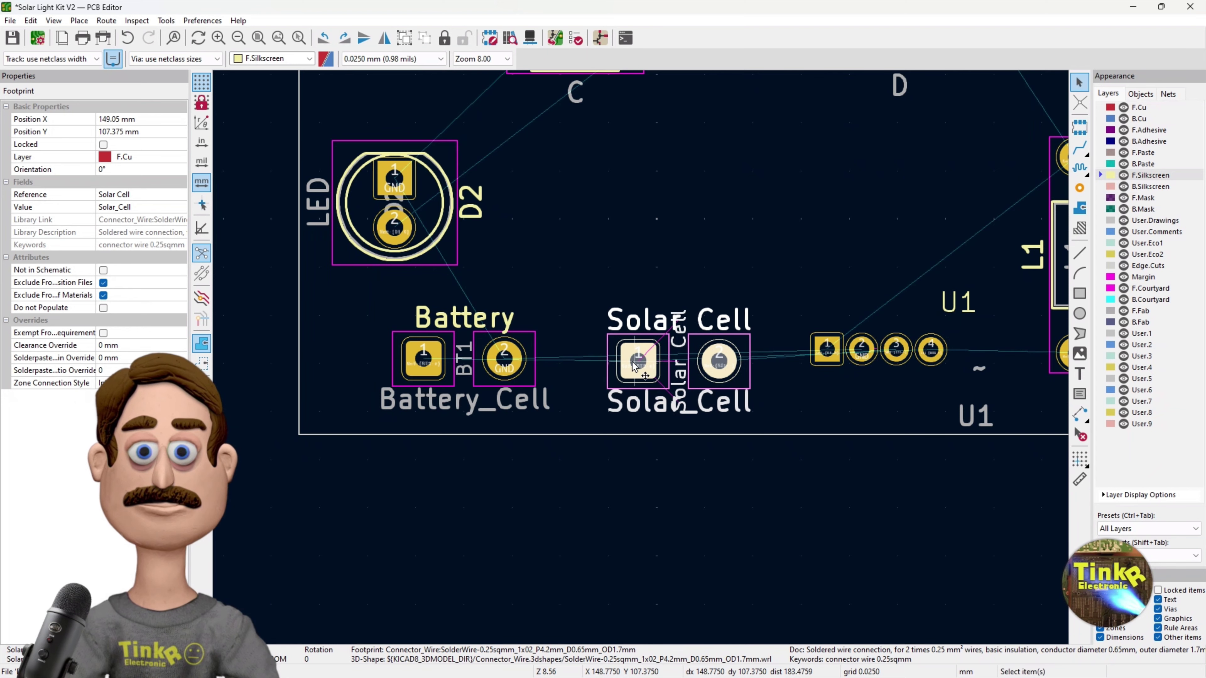
scroll(665, 362, down, 2)
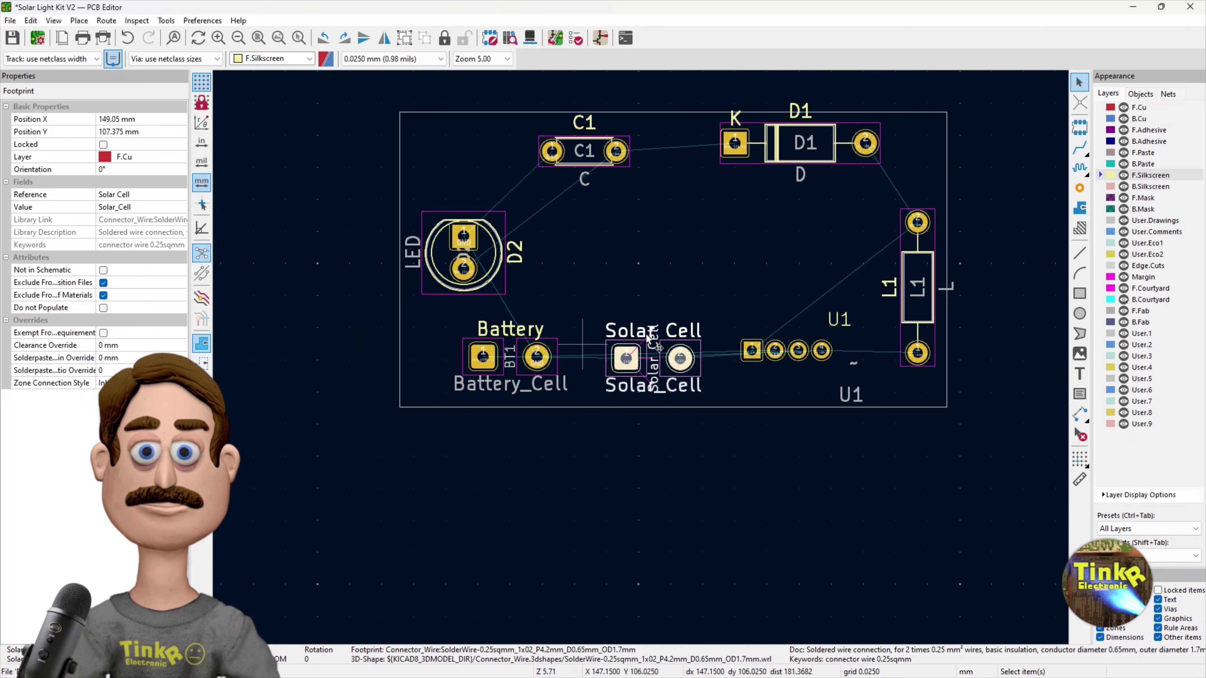
Add a '+' silkscreen mark beside Battery pad 1 and copy it beside Solar Cell pad 1.
click(1079, 374)
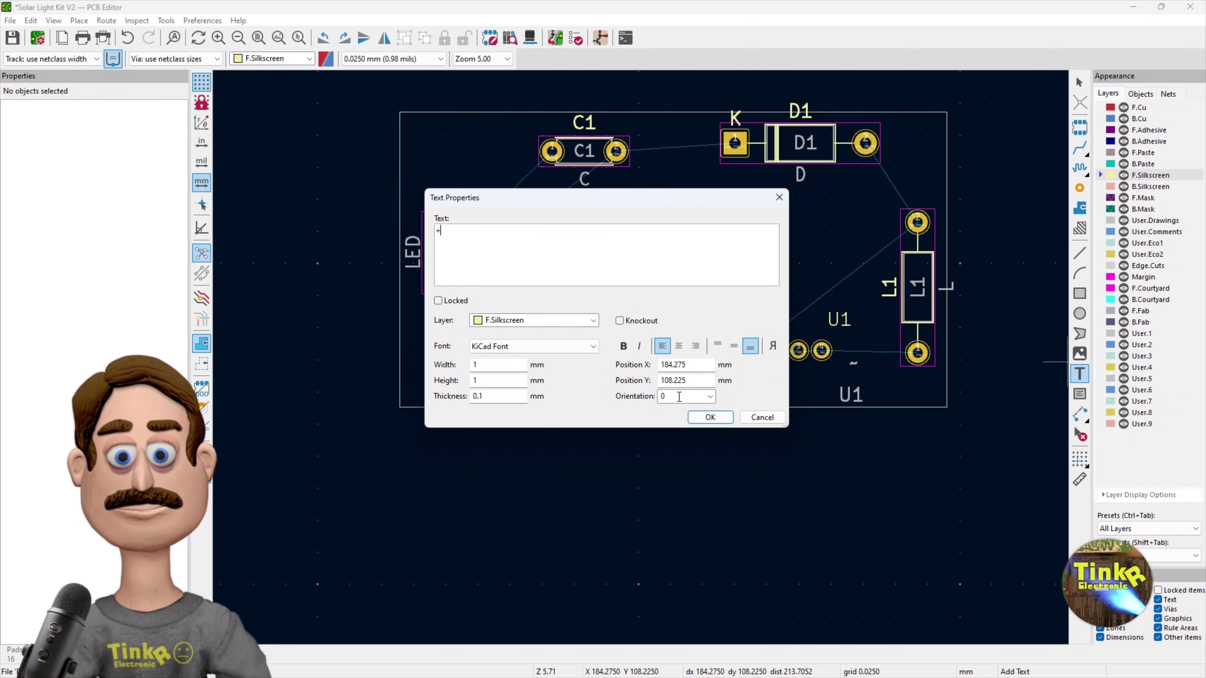
click(720, 423)
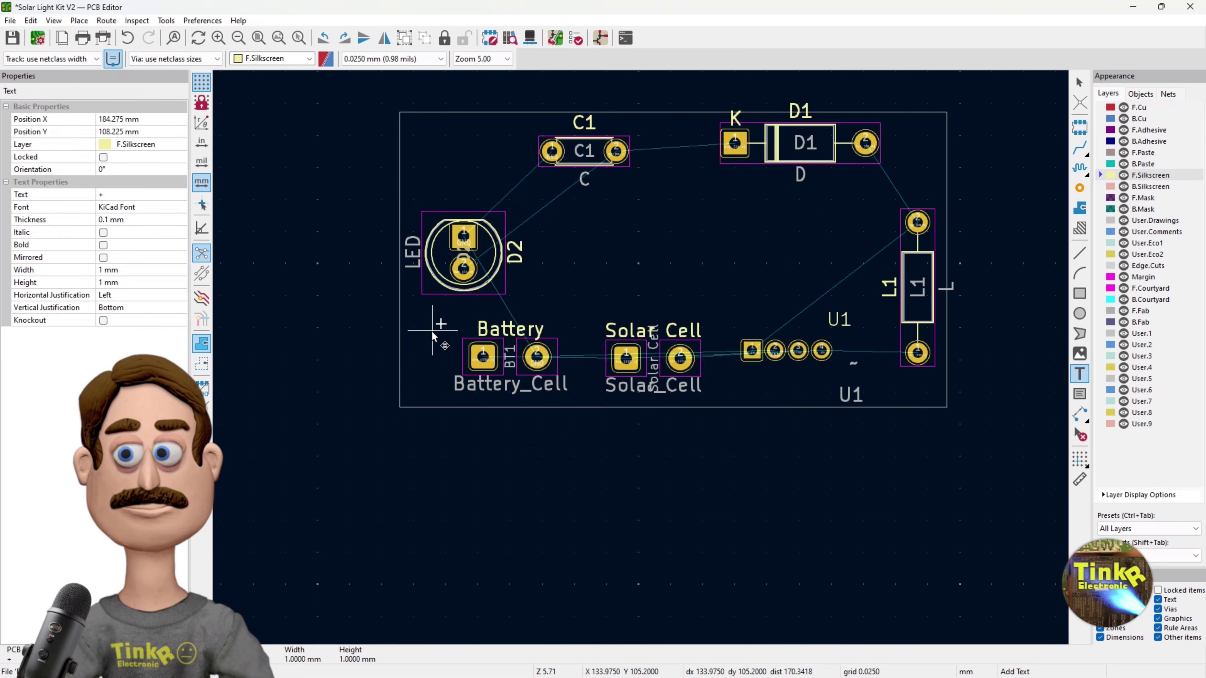
click(432, 358)
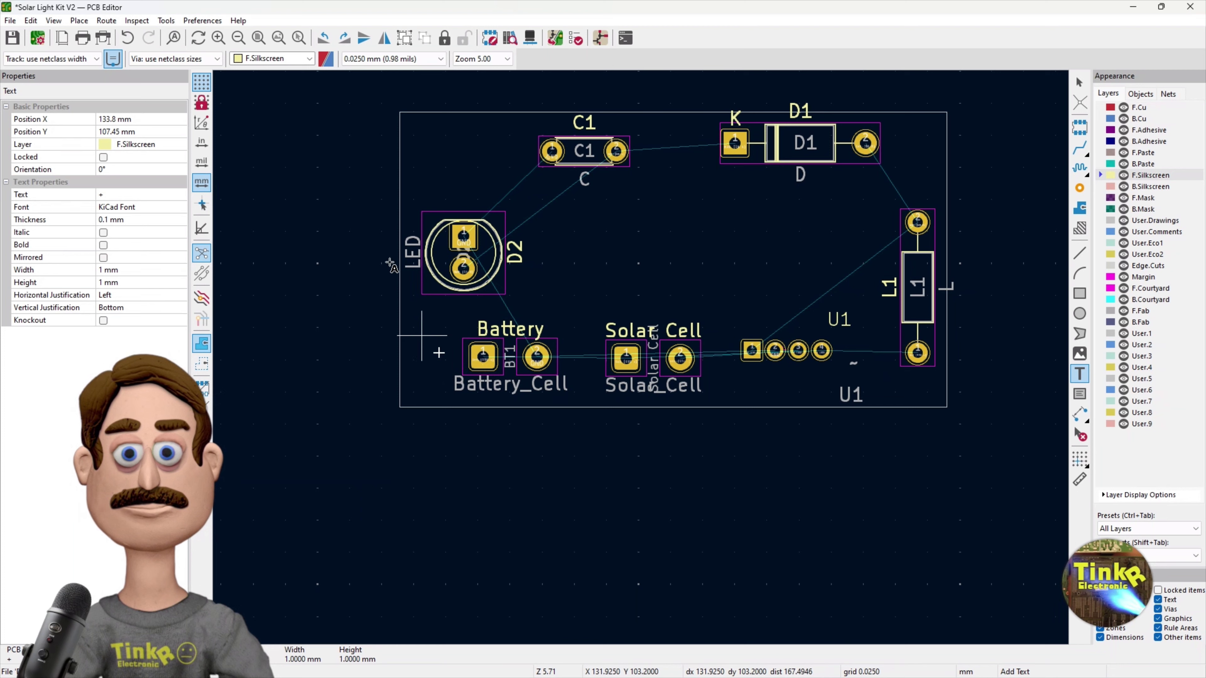
click(1080, 83)
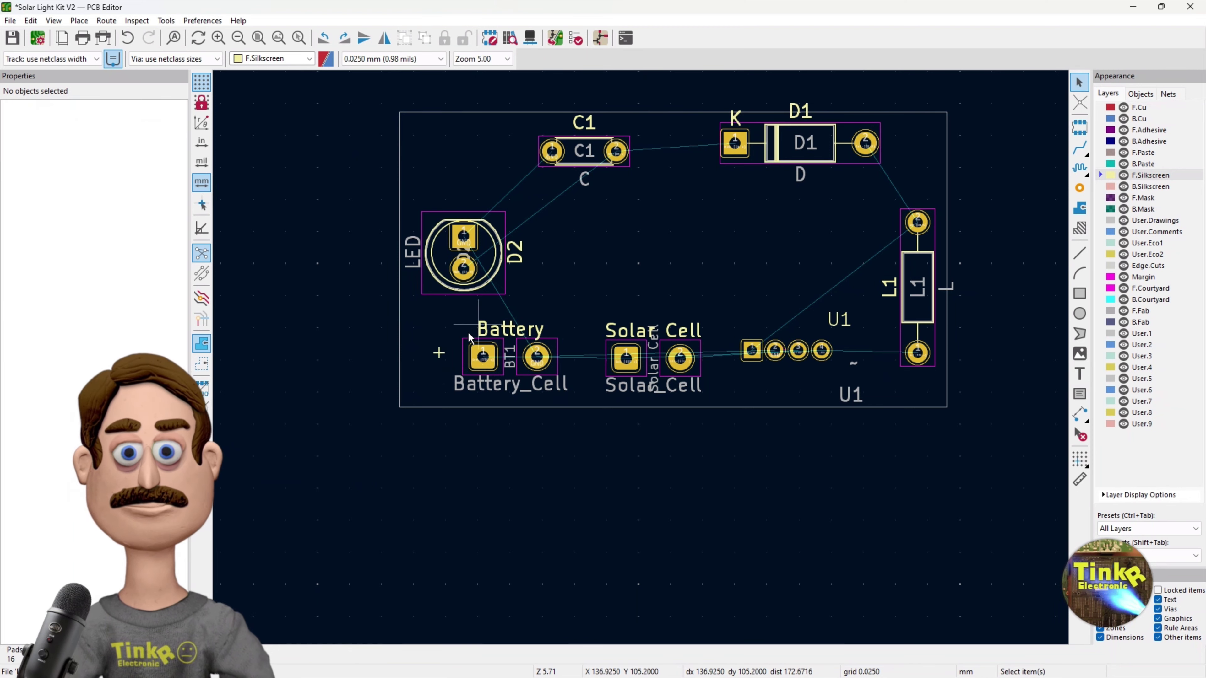
click(438, 354)
key(m)
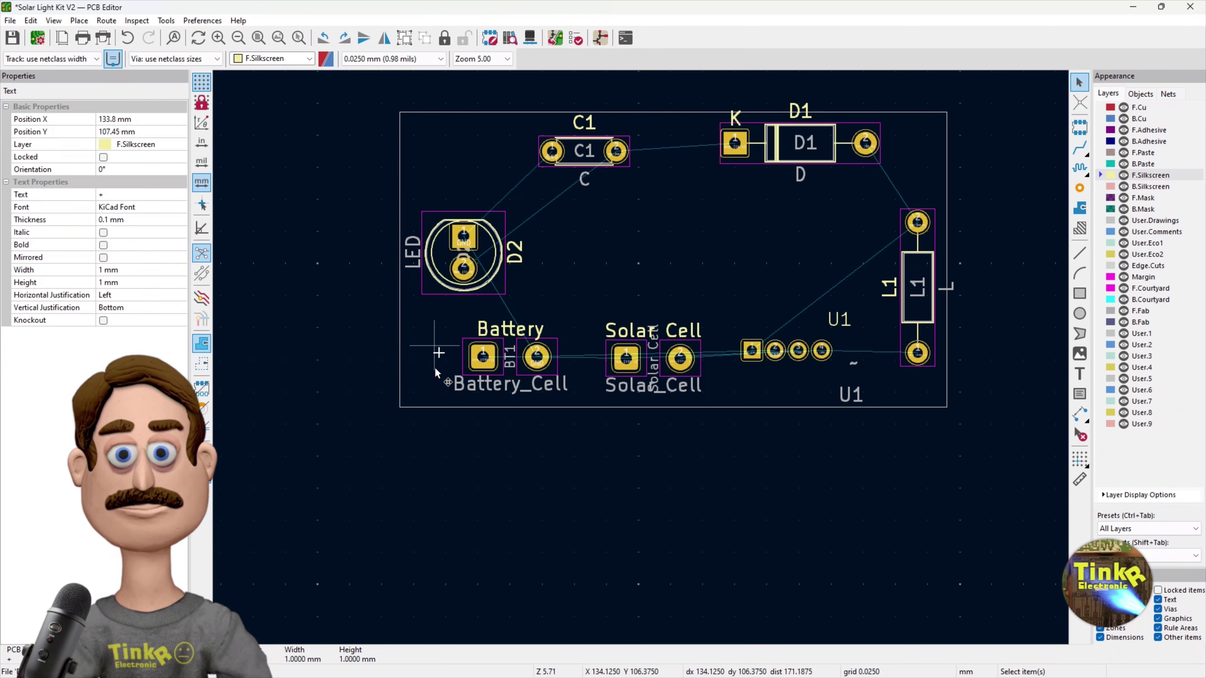
click(429, 358)
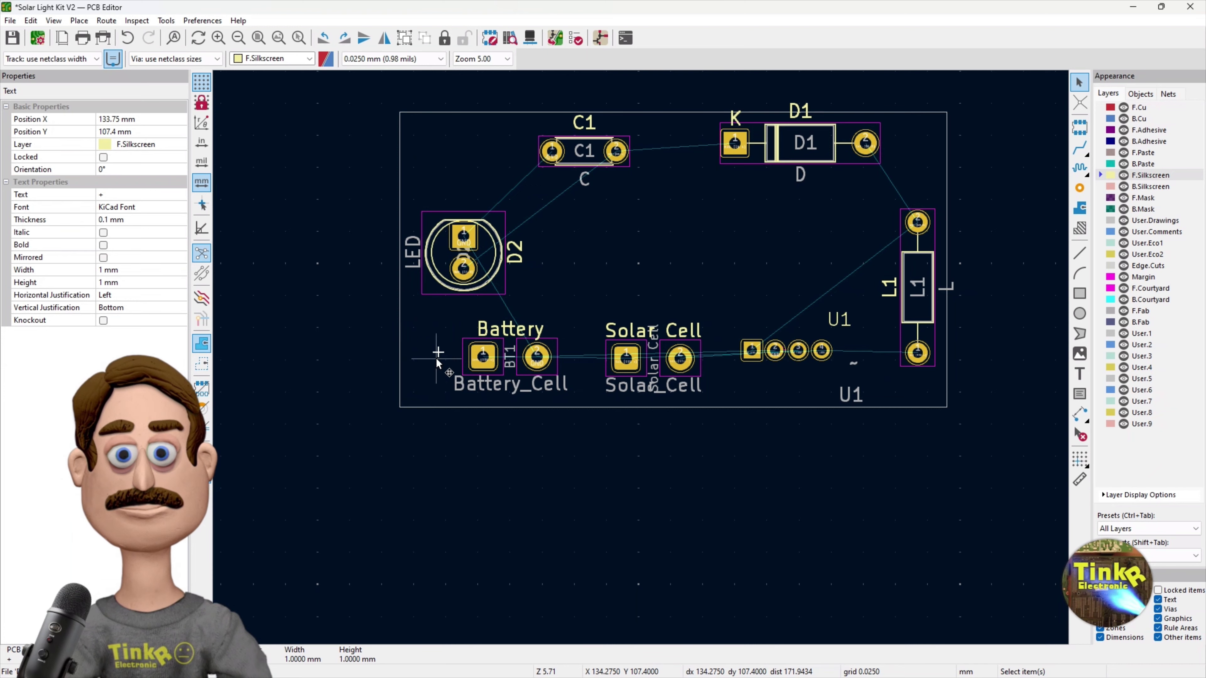
click(480, 366)
key(m)
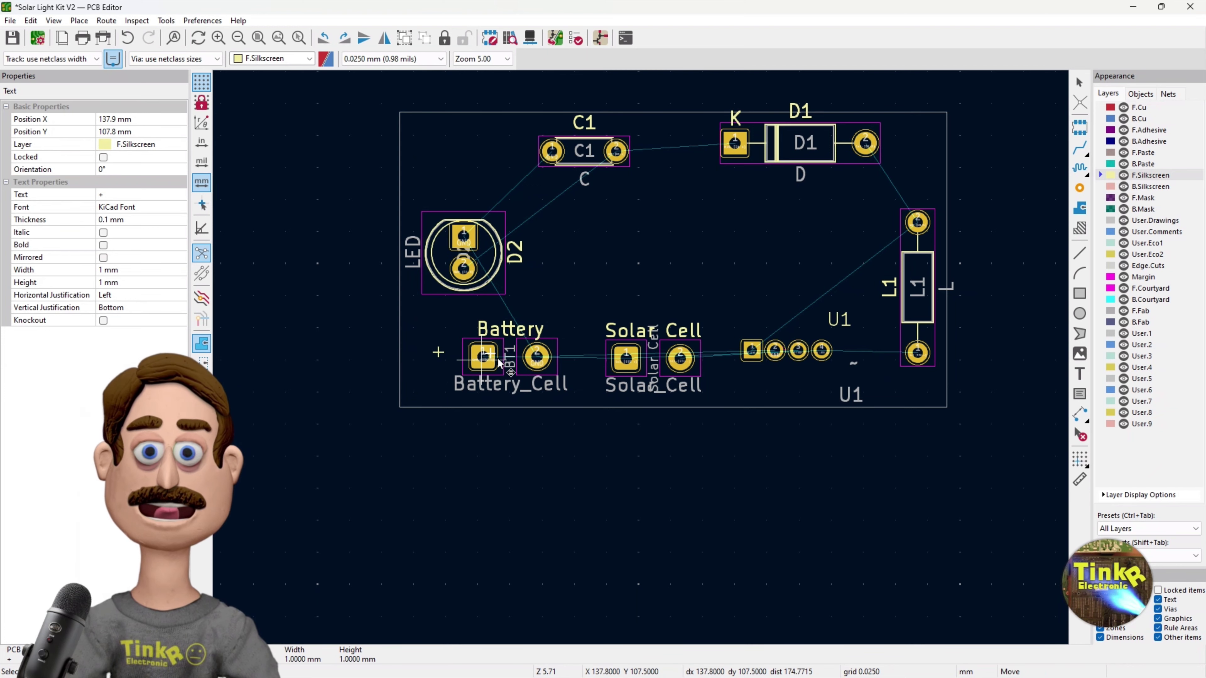
click(586, 353)
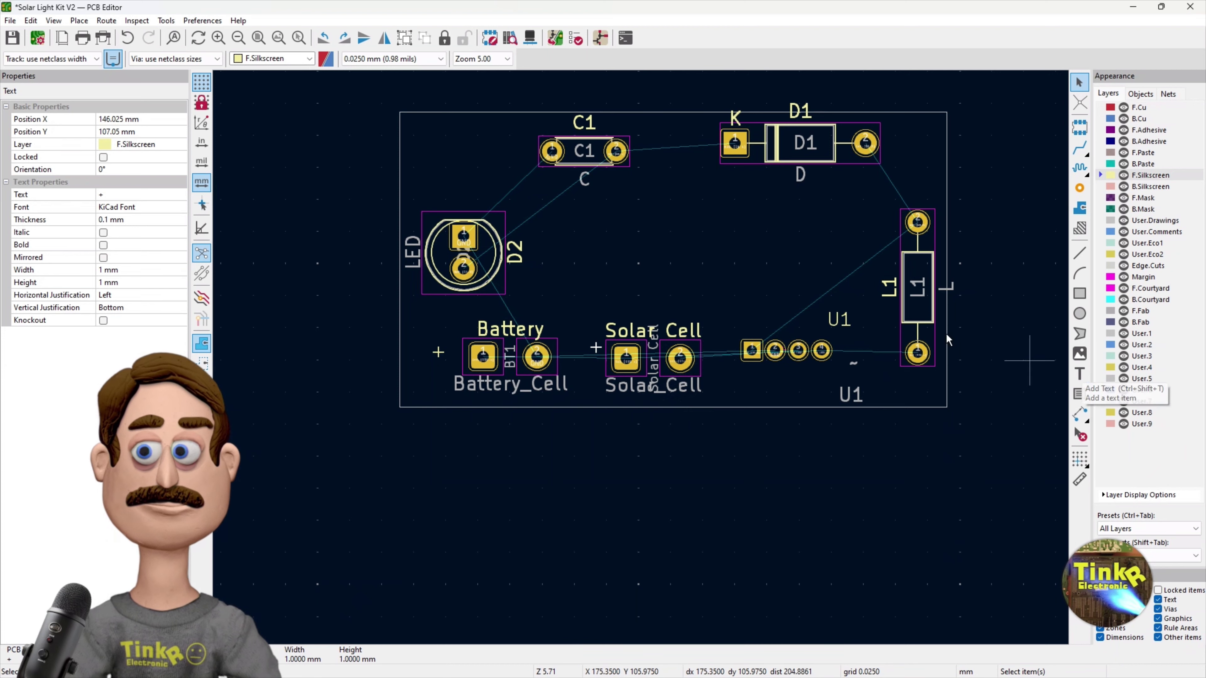
Add a '-' silkscreen mark beside the Battery pads and copy it beside the Solar Cell pads.
click(1079, 375)
click(1063, 376)
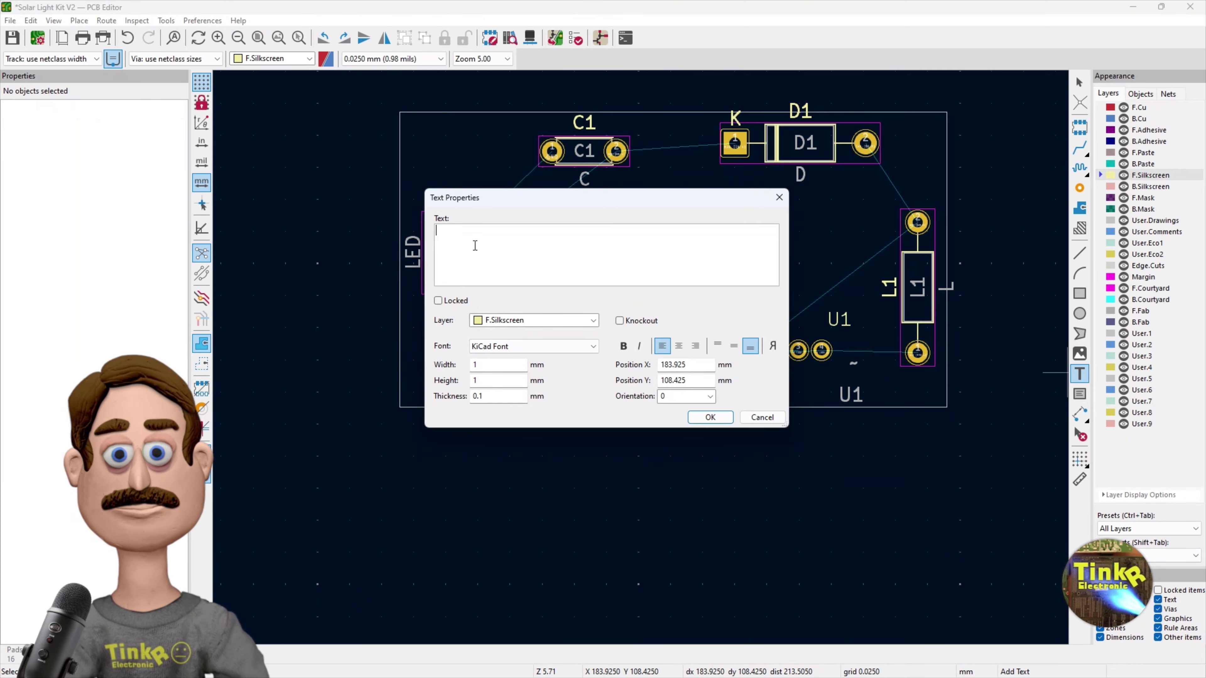
text(-)
click(709, 418)
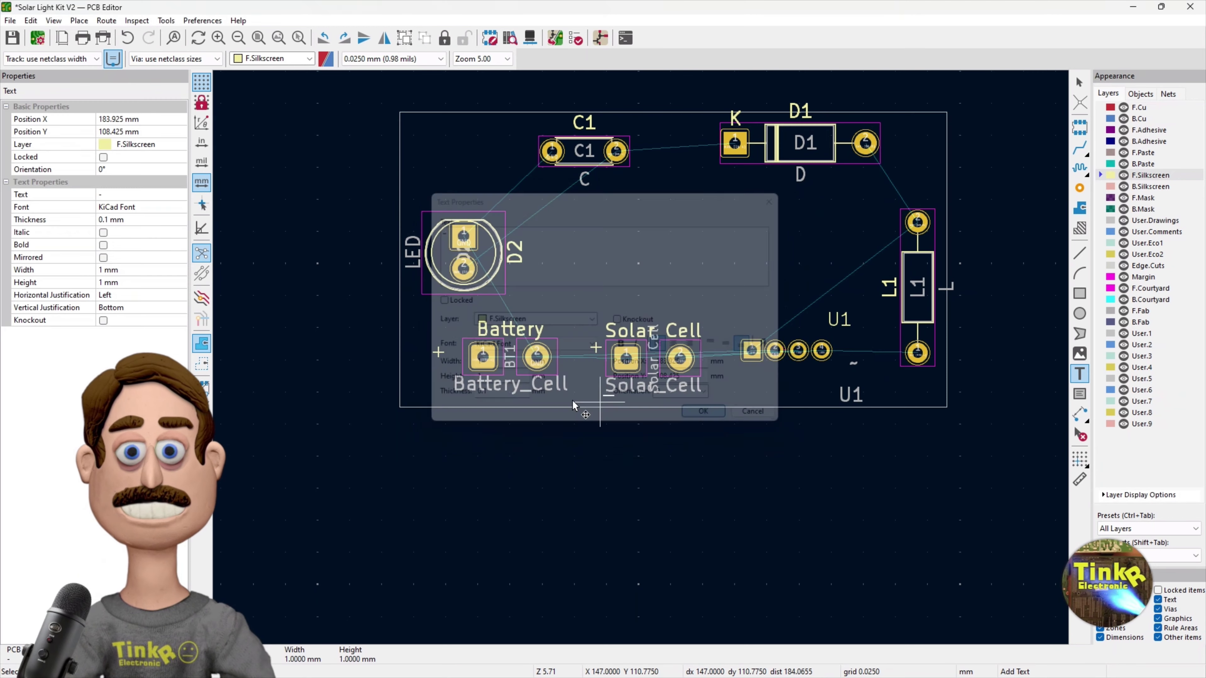
click(565, 380)
key(Escape)
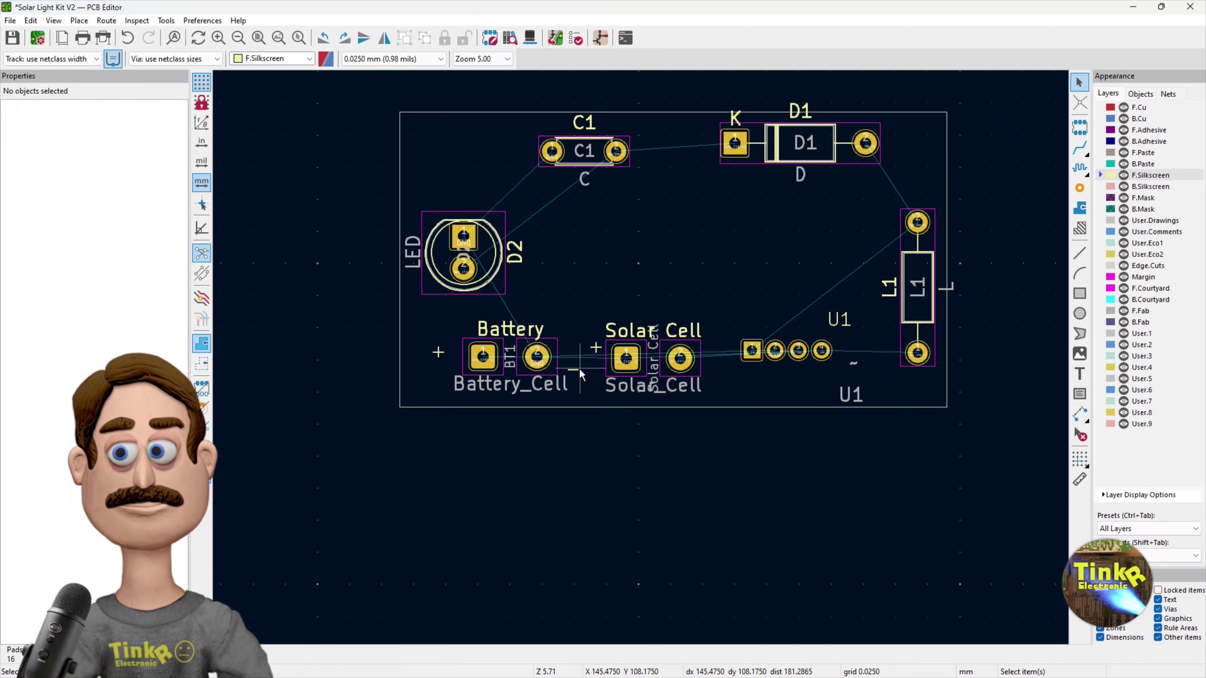
click(577, 369)
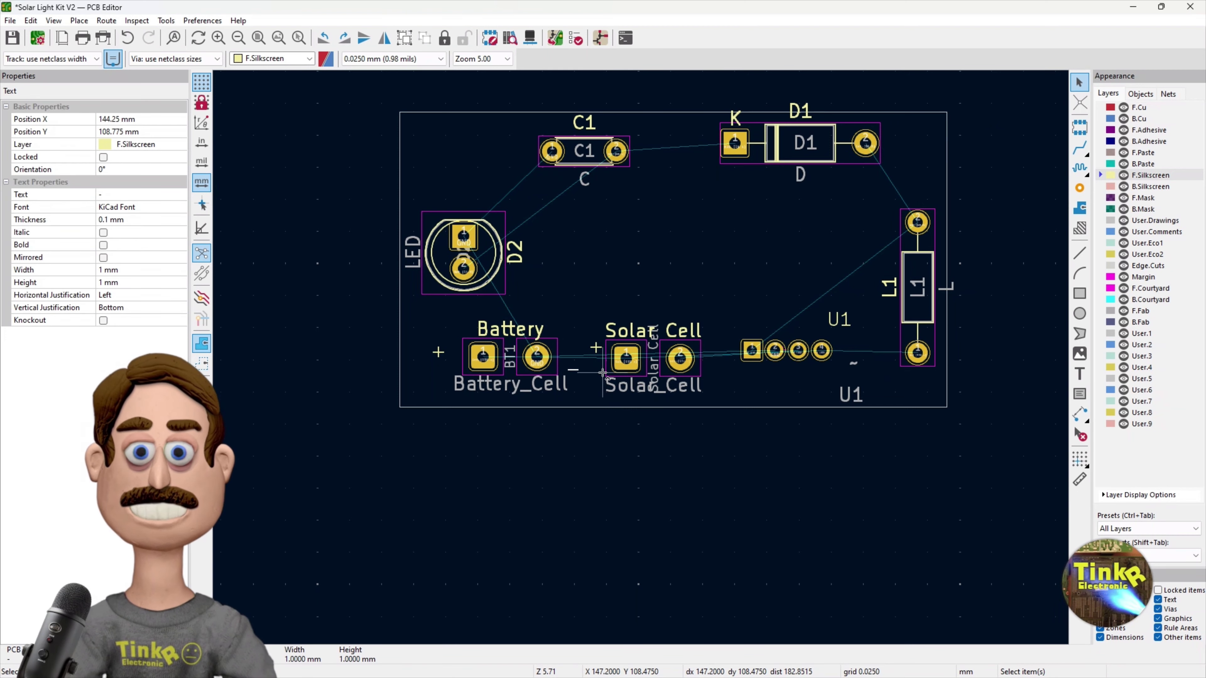
key(m)
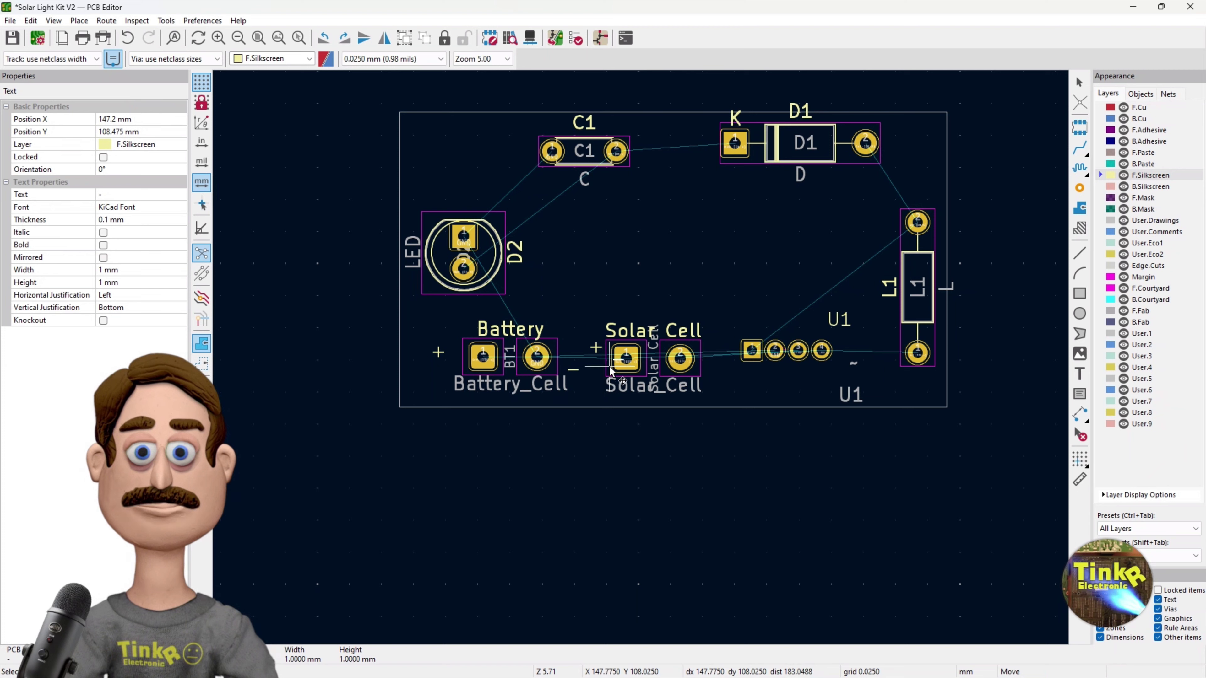
click(710, 381)
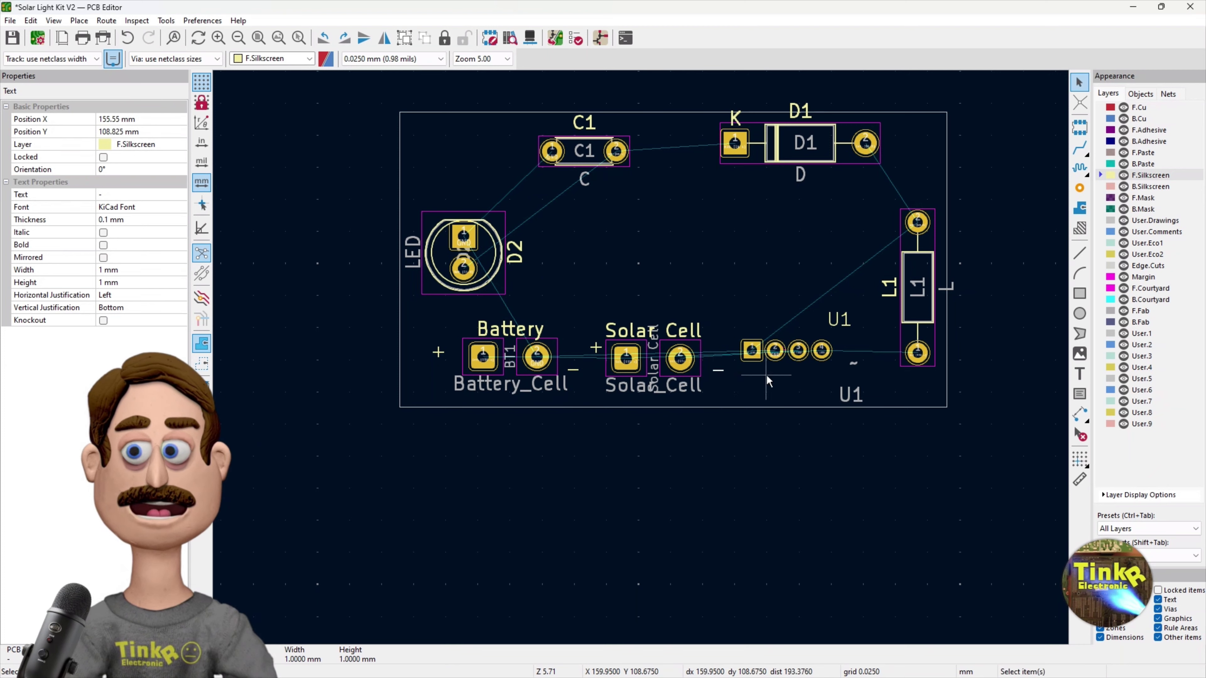
click(54, 20)
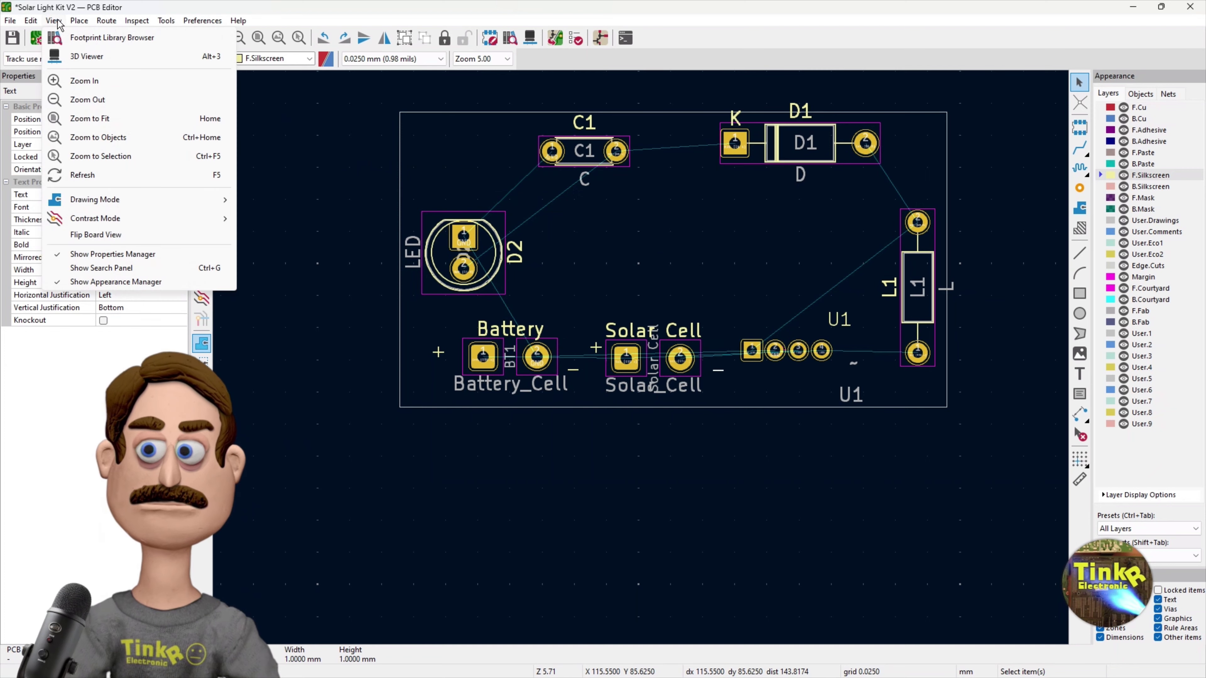
Open the 3D view, orbit and zoom to inspect the labels and polarity marks, then close it.
click(73, 56)
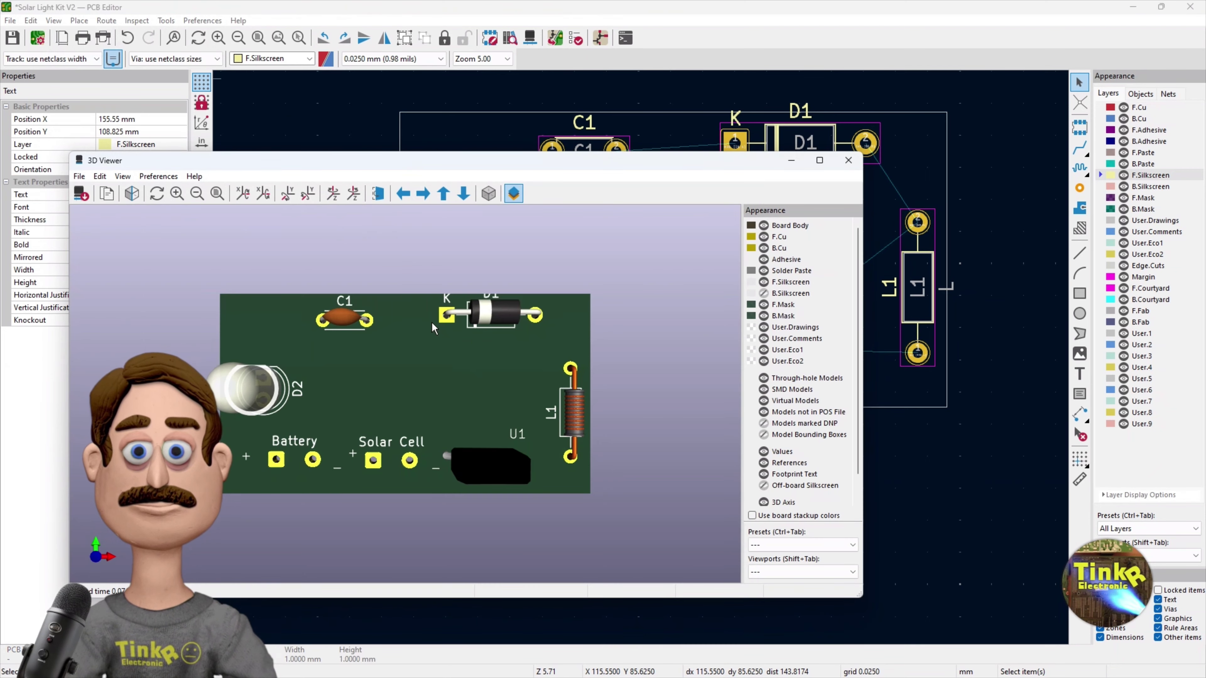
drag(347, 406, 359, 451)
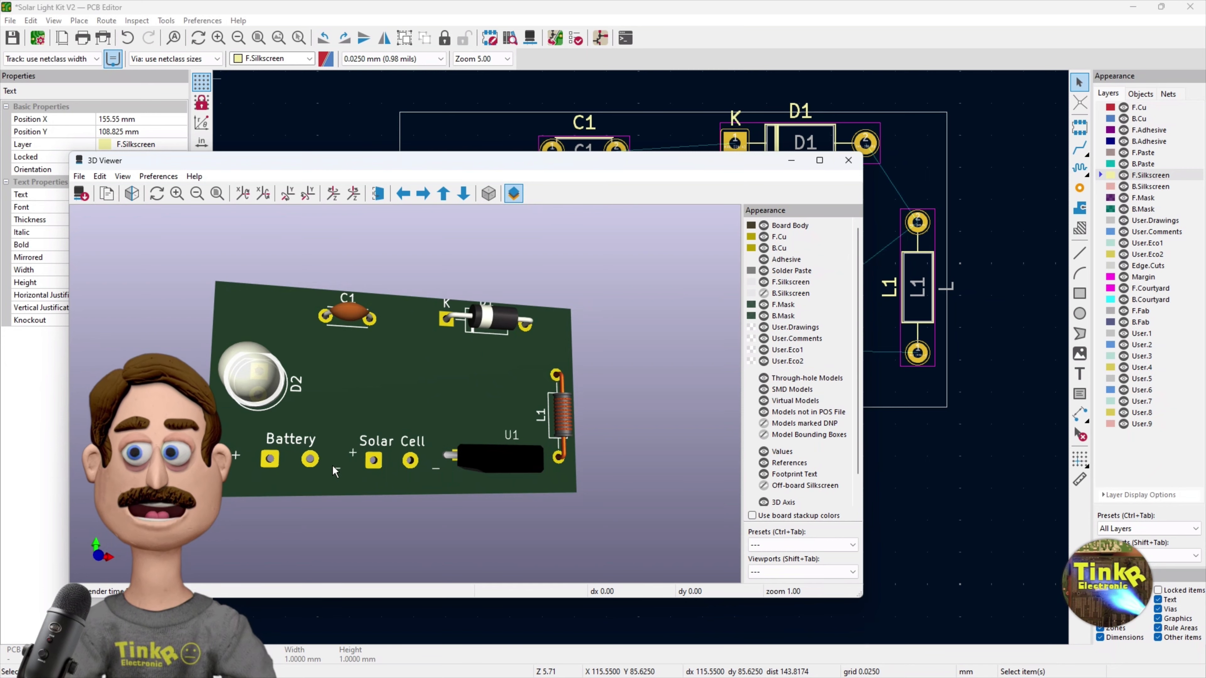
scroll(372, 459, up, 2)
drag(372, 459, 394, 360)
scroll(411, 370, up, 2)
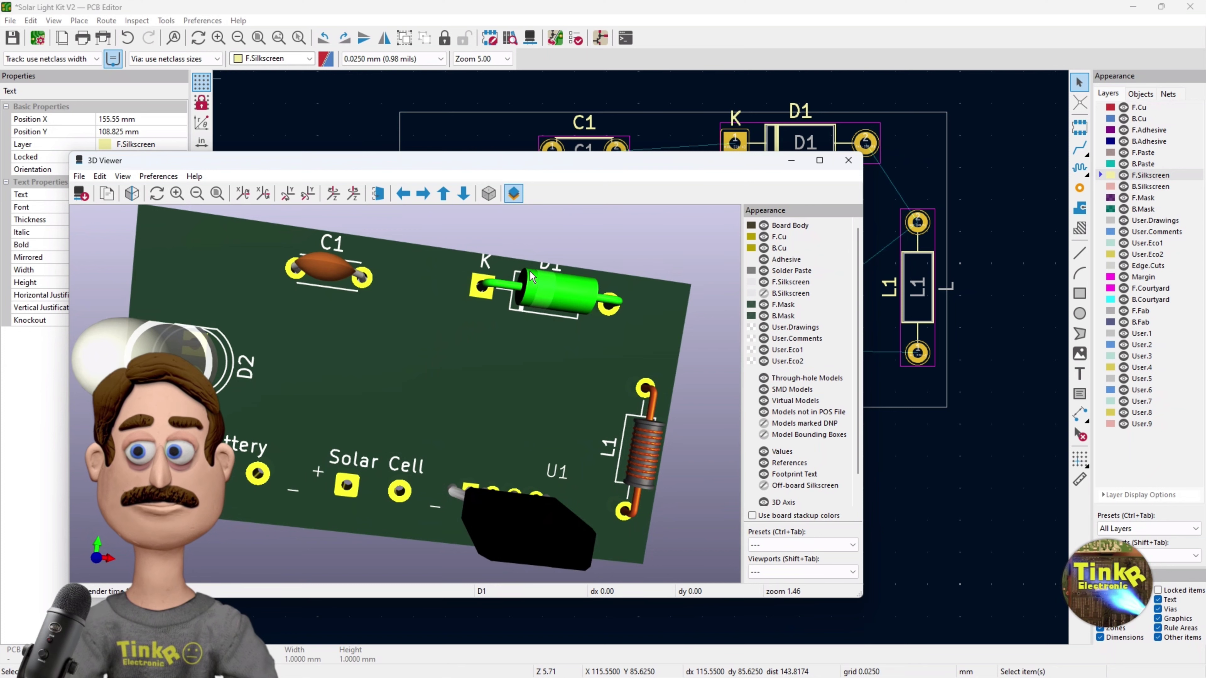
drag(398, 281, 572, 271)
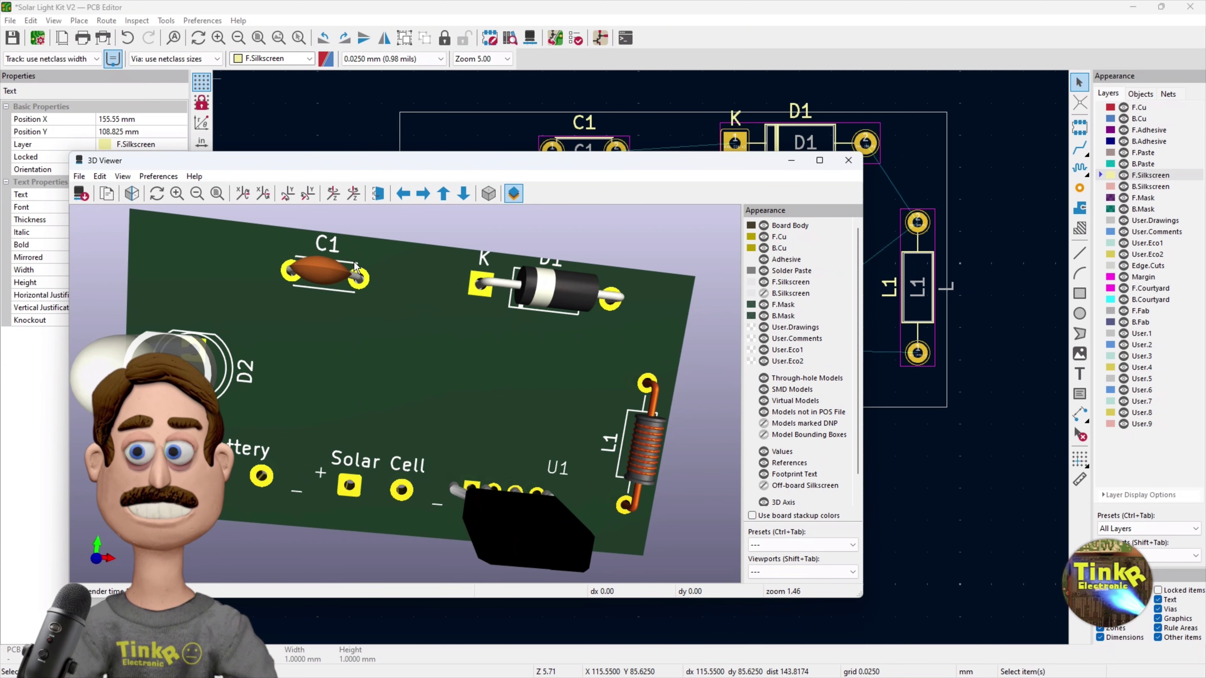
drag(364, 312, 411, 350)
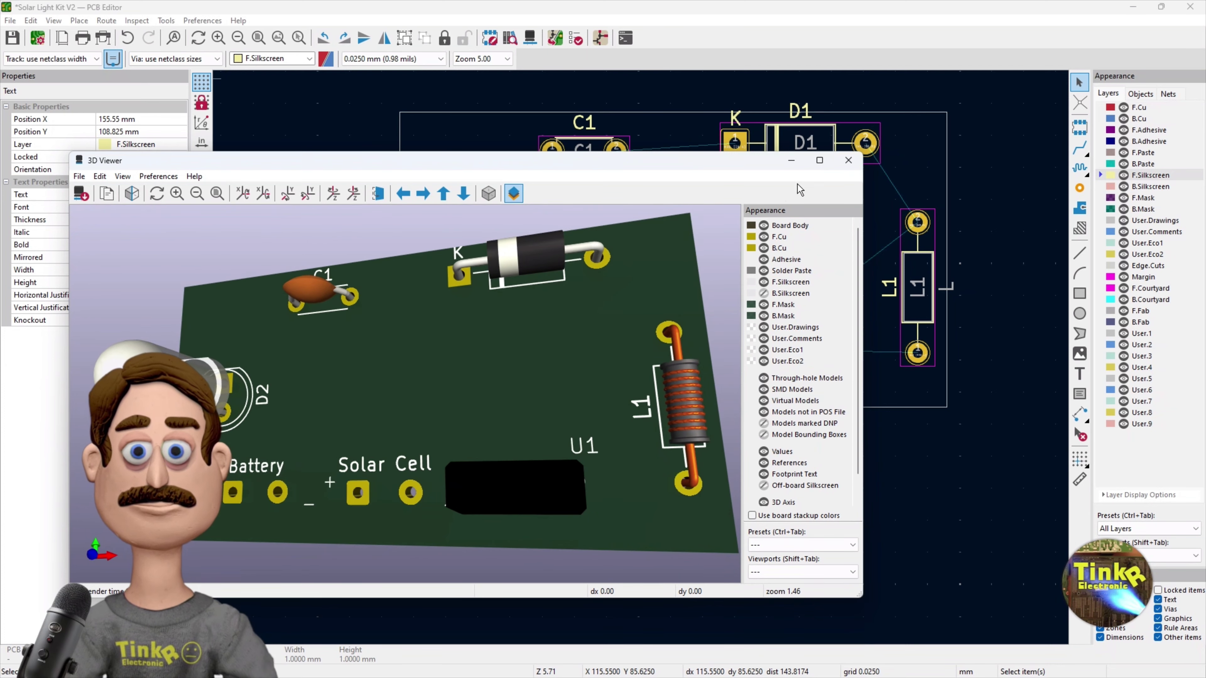
click(846, 162)
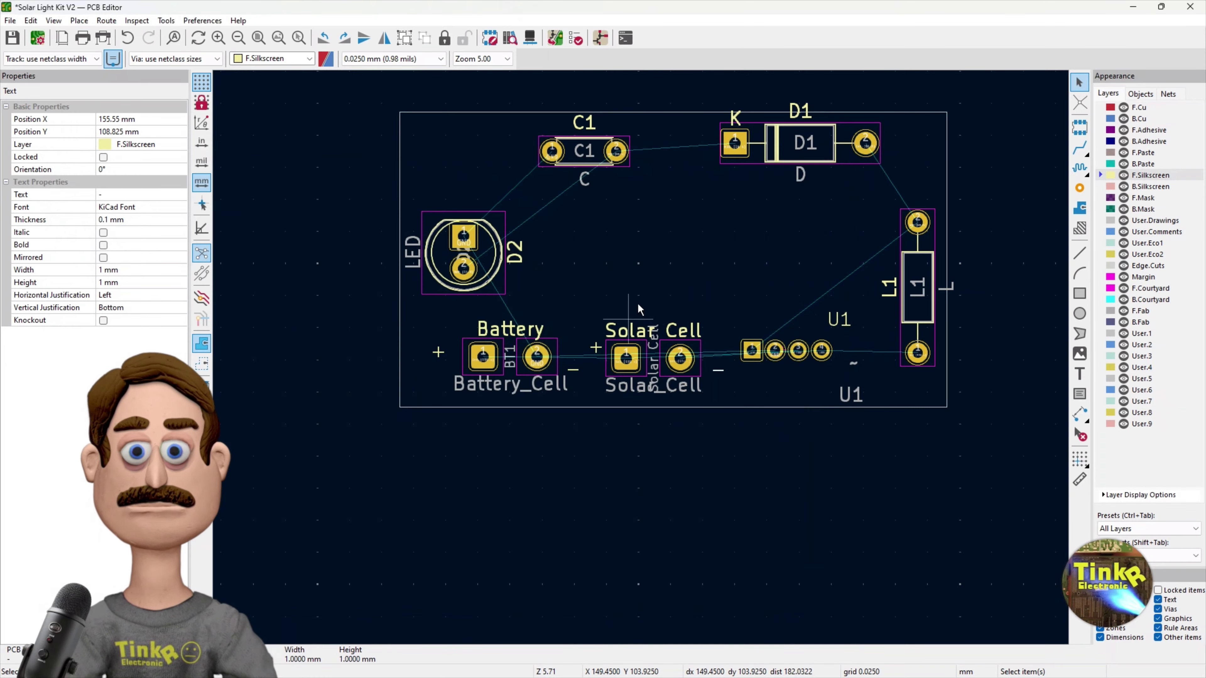
Move the C1 label below the capacitor, D1 below the diode, and K below pad 1.
scroll(639, 309, up, 3)
scroll(640, 357, down, 2)
scroll(643, 240, down, 1)
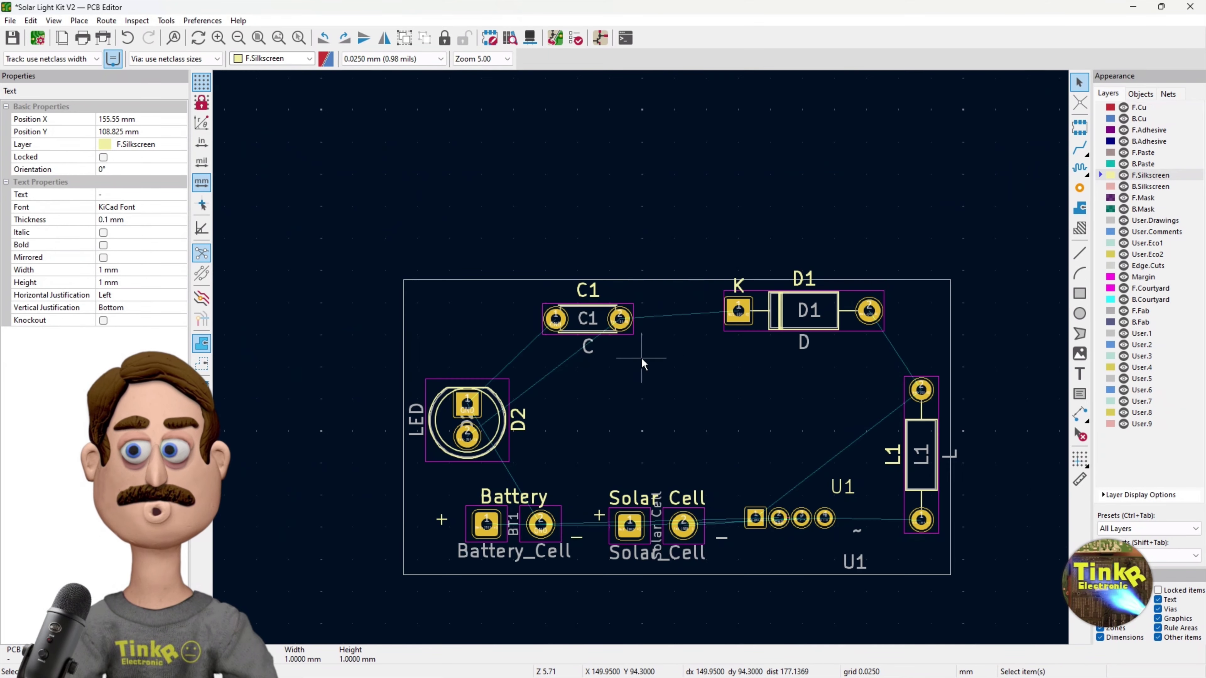
scroll(641, 361, up, 2)
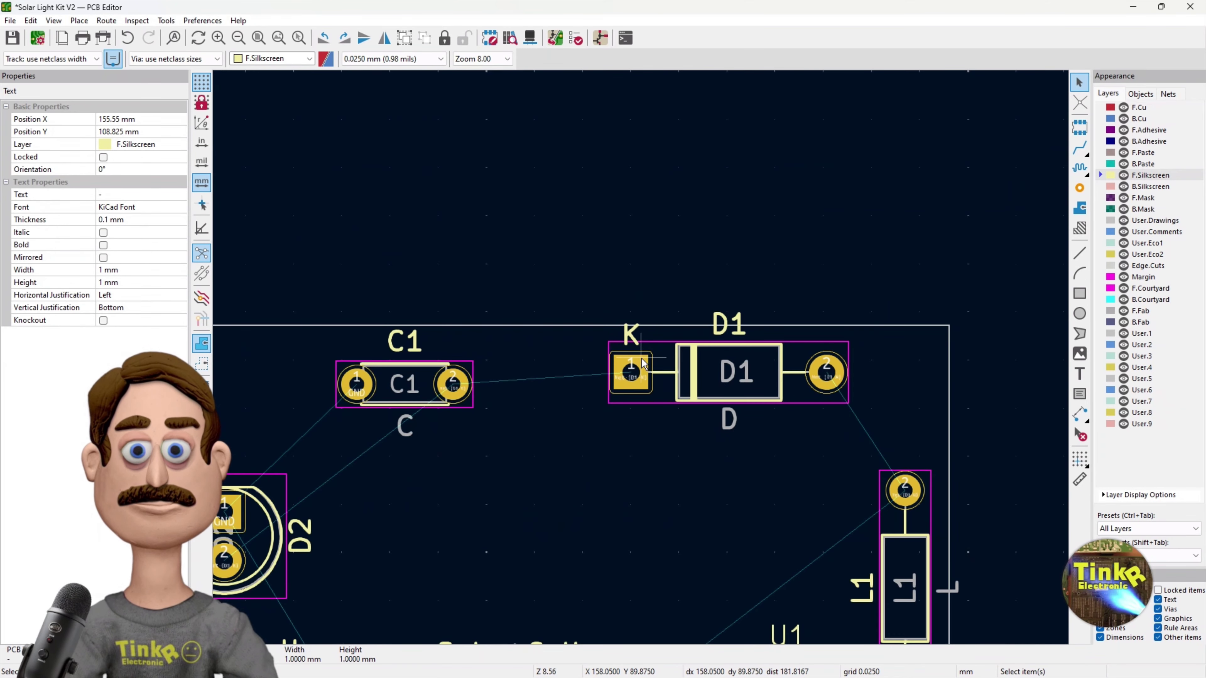
click(413, 351)
drag(413, 351, 409, 432)
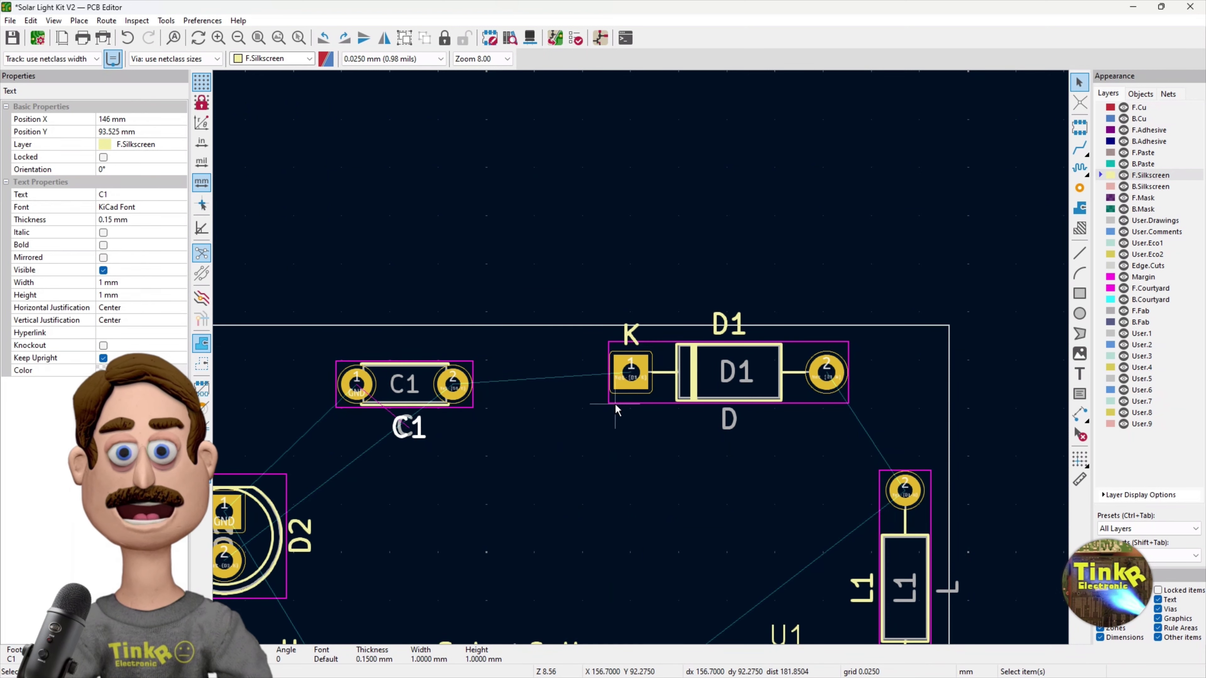
click(743, 334)
key(m)
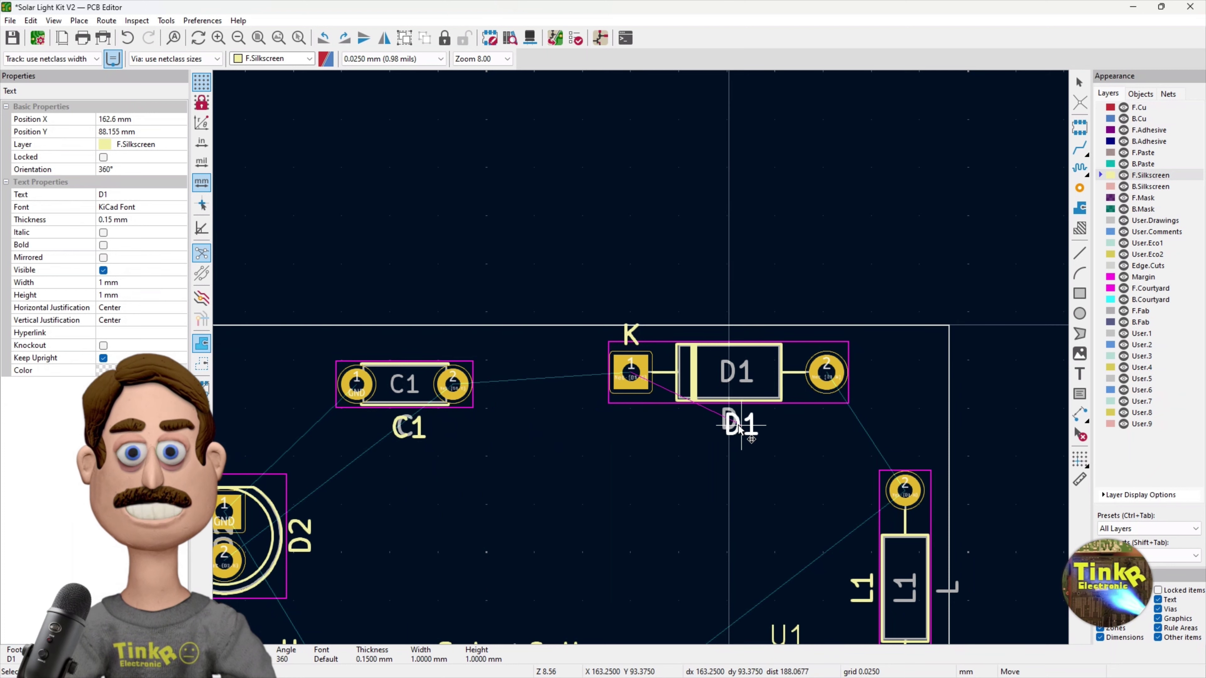
click(739, 421)
click(628, 335)
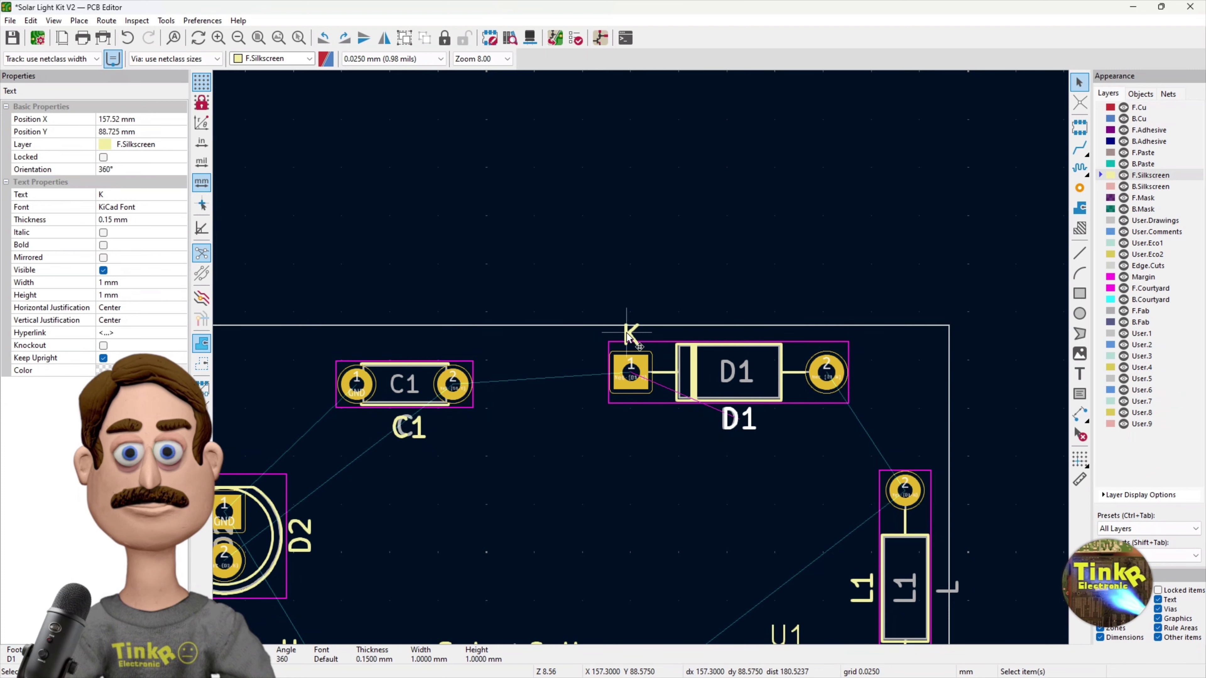
key(m)
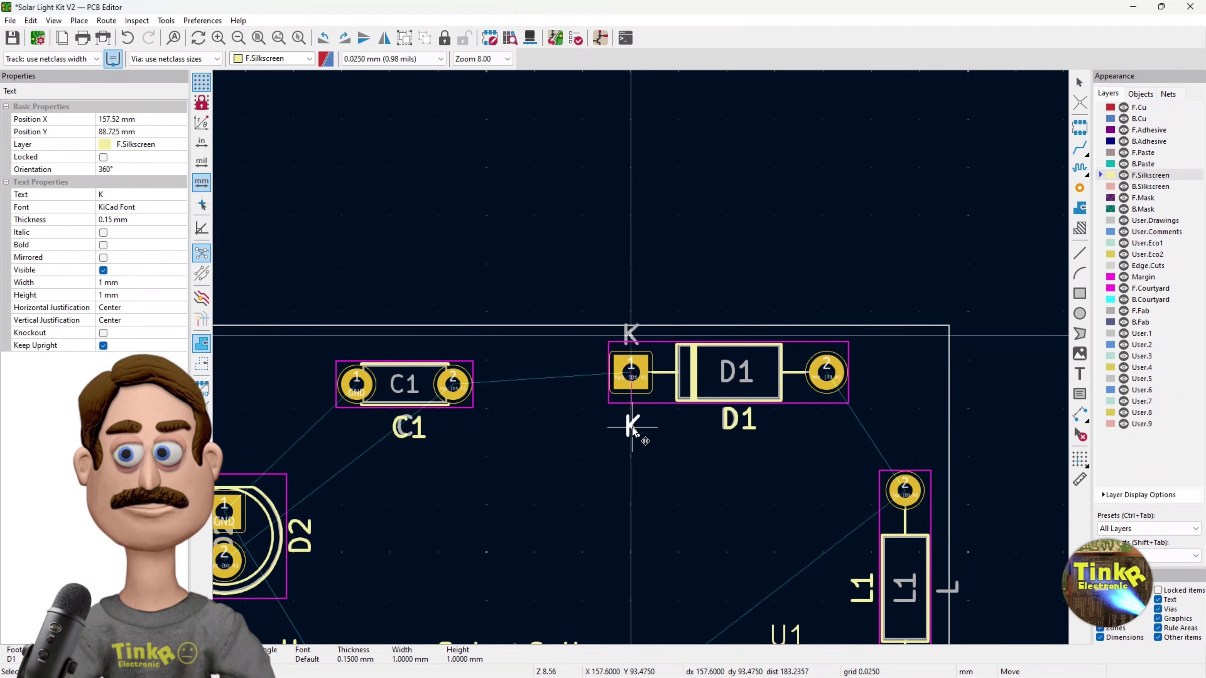
click(632, 427)
scroll(636, 423, down, 3)
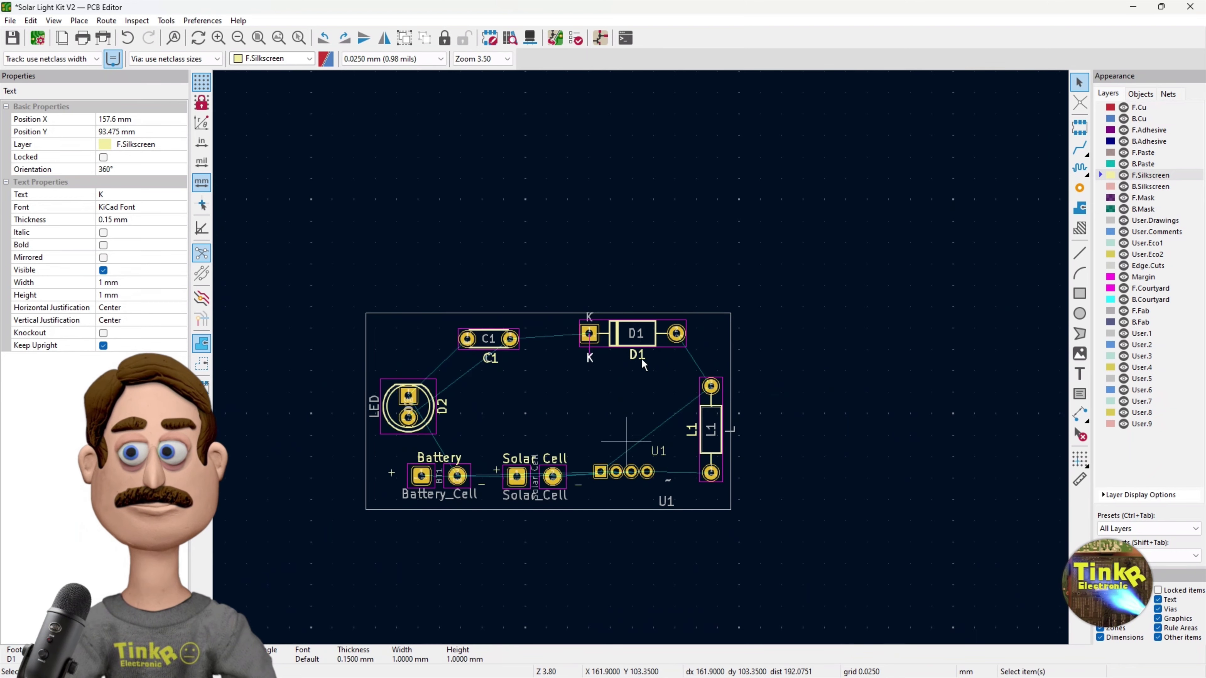
scroll(642, 359, up, 10)
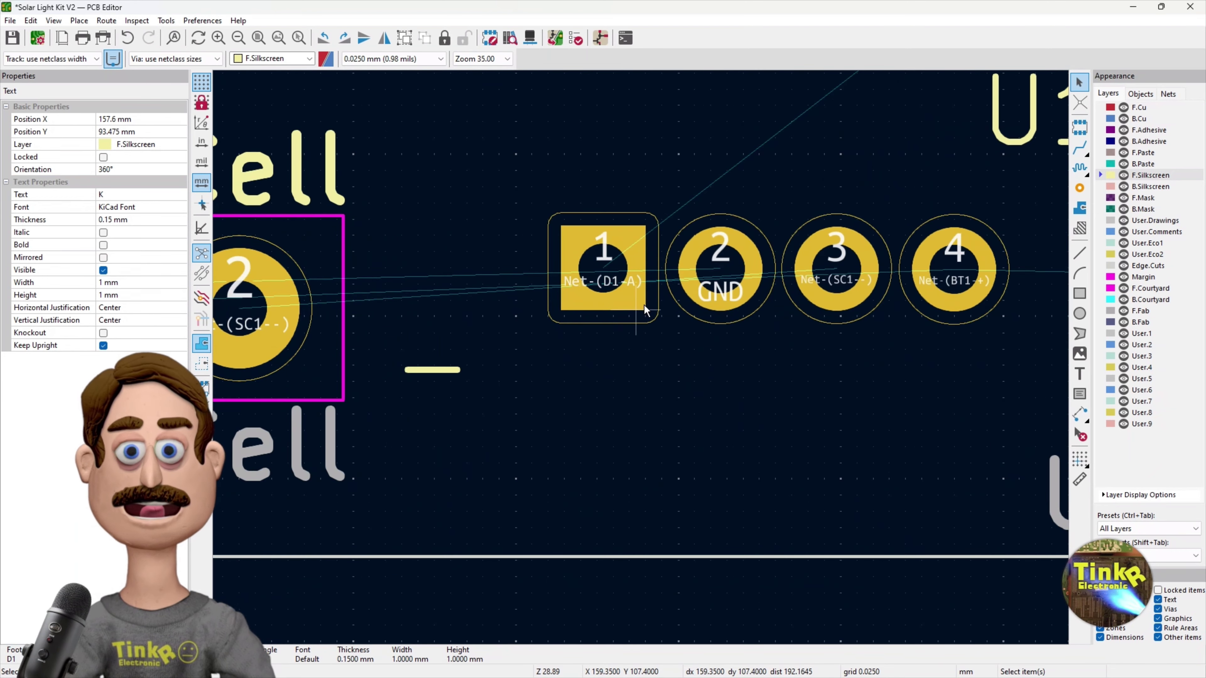
Draw an L-shaped F.Silkscreen line with a chamfered corner left of and under U1's pad 1.
scroll(751, 265, down, 2)
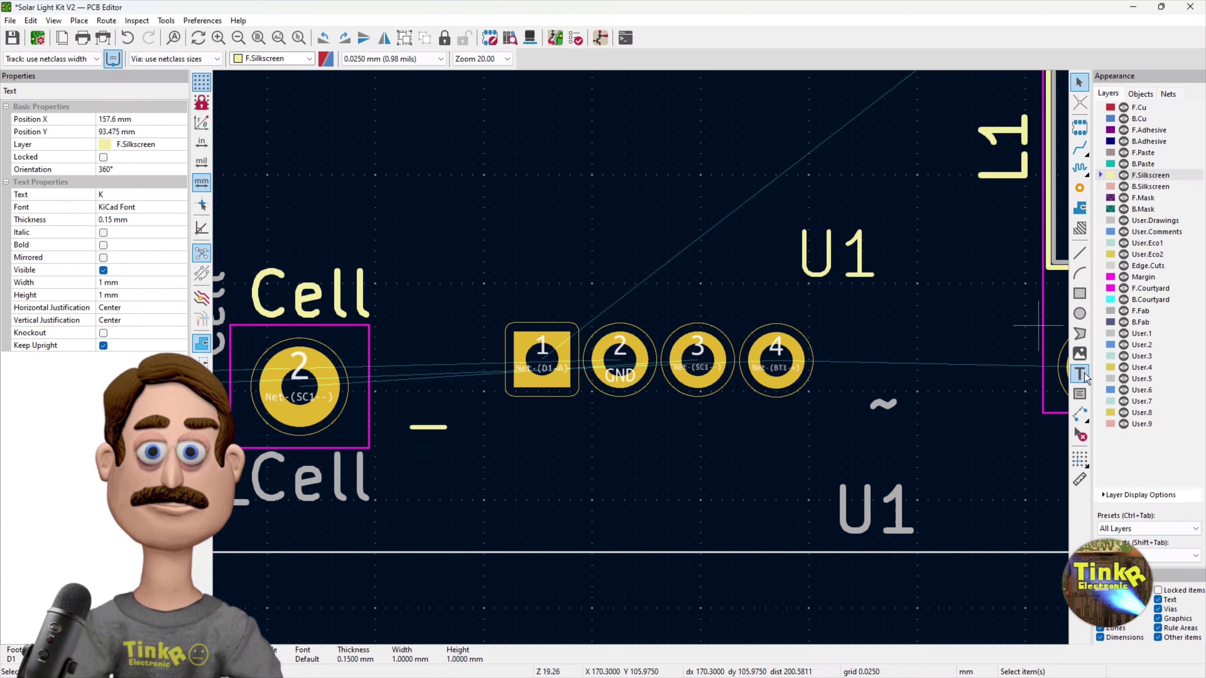
click(1083, 254)
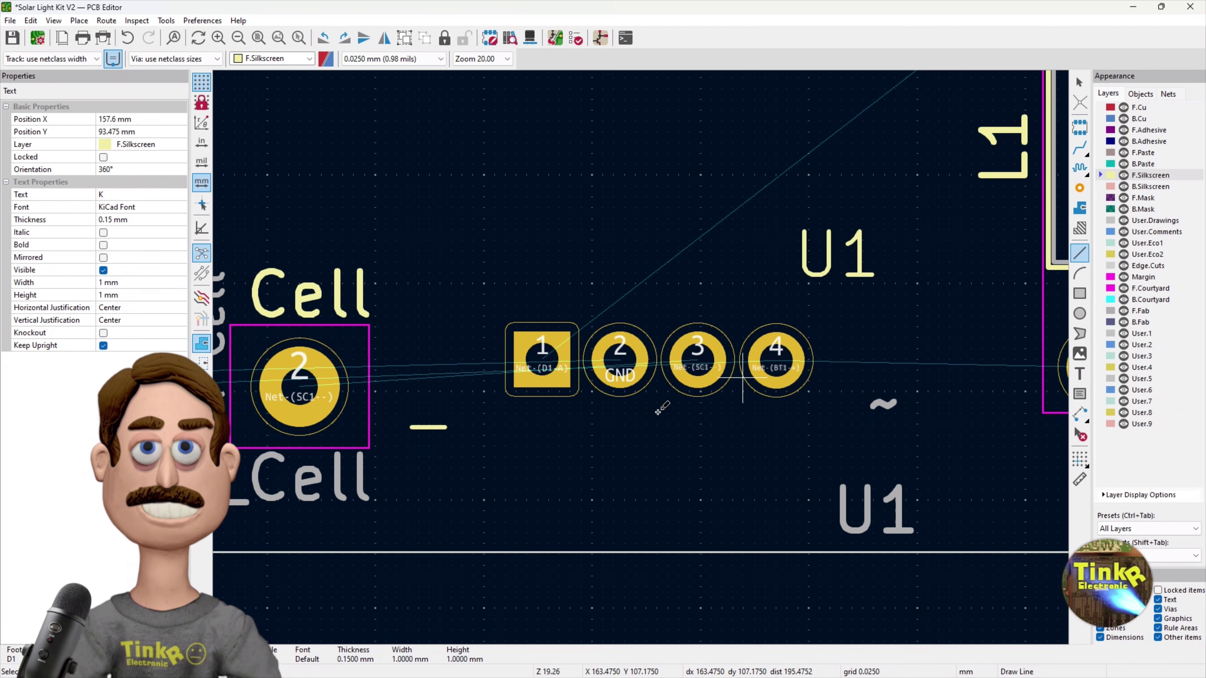
click(497, 328)
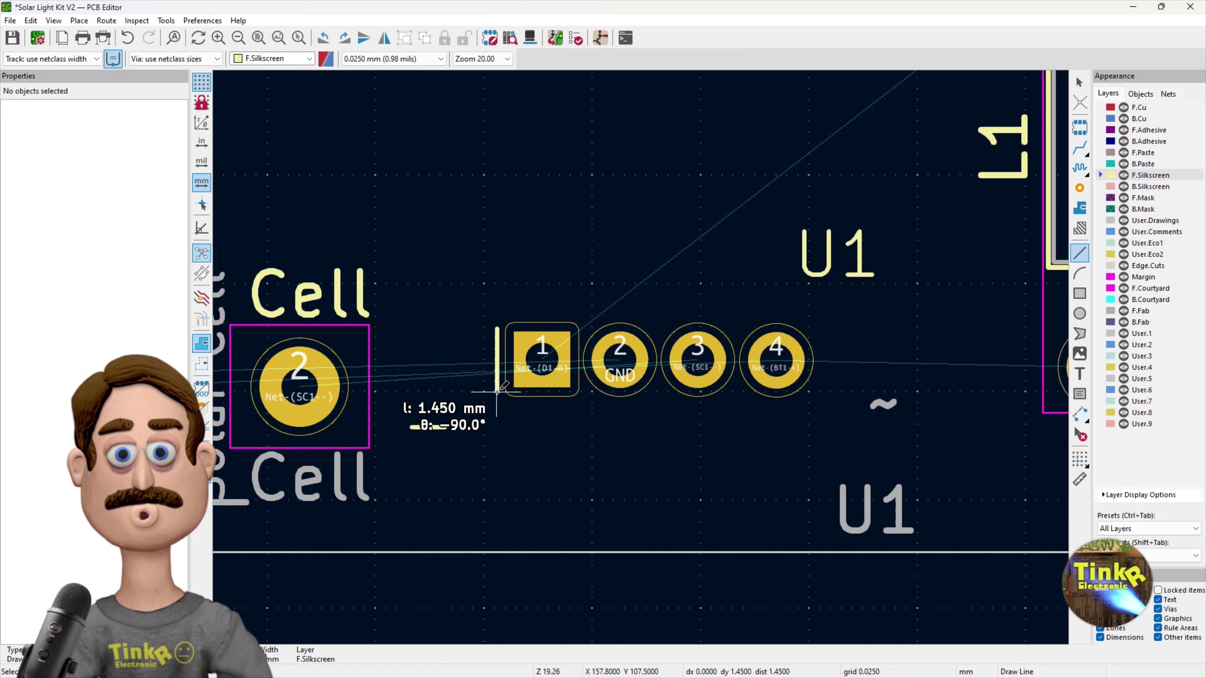
click(497, 392)
click(512, 403)
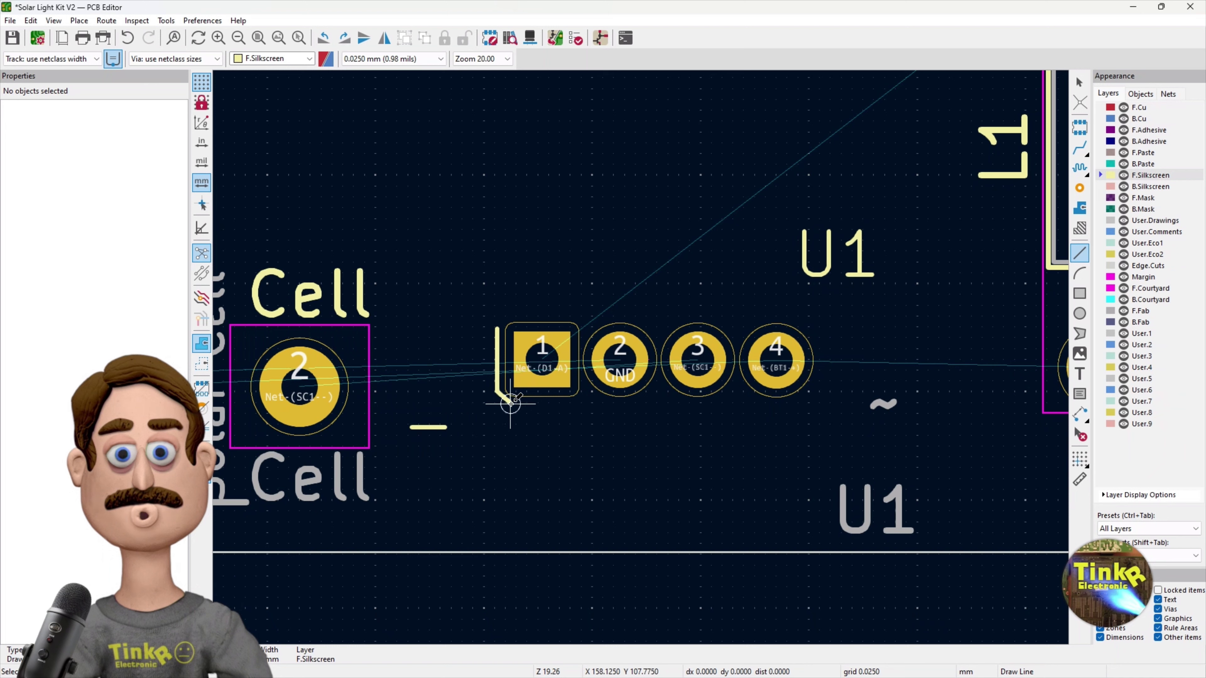
click(573, 403)
right_click(573, 403)
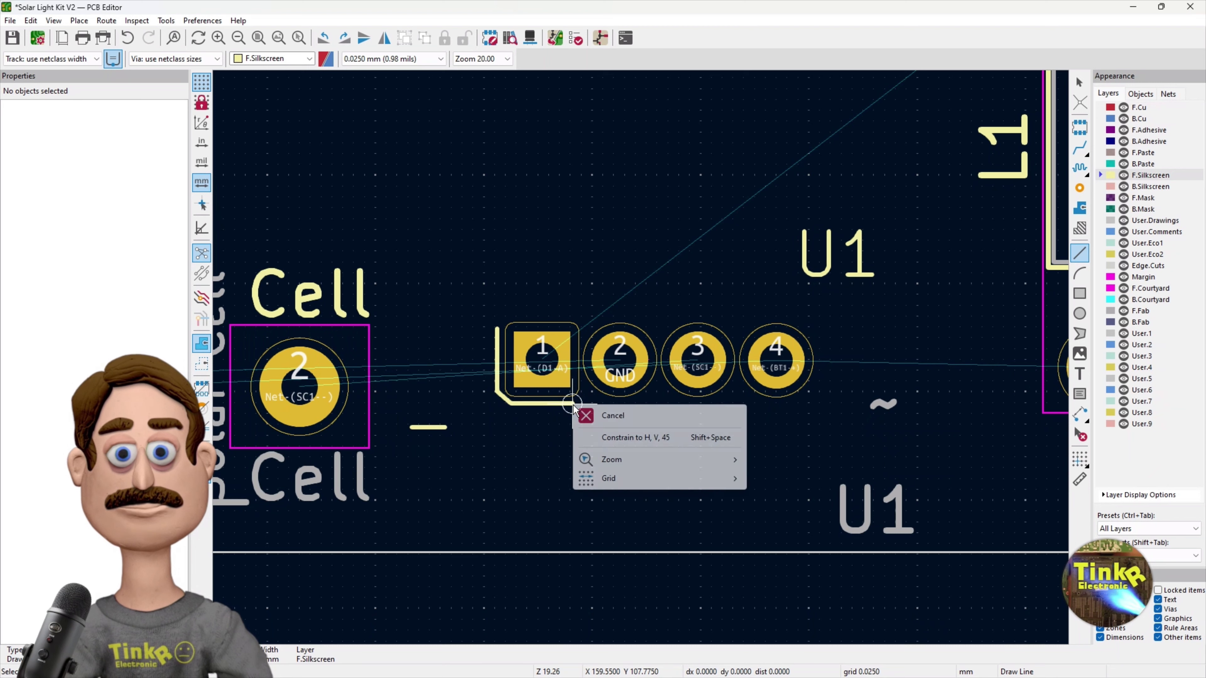
click(599, 416)
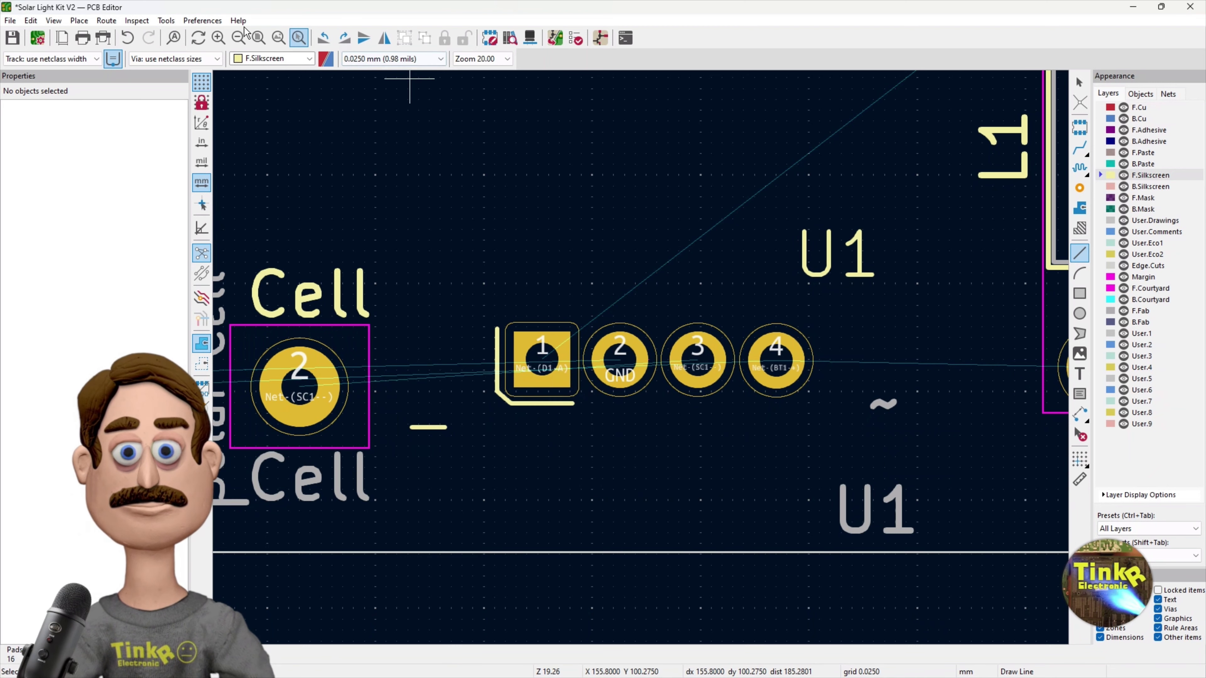
click(64, 21)
click(81, 34)
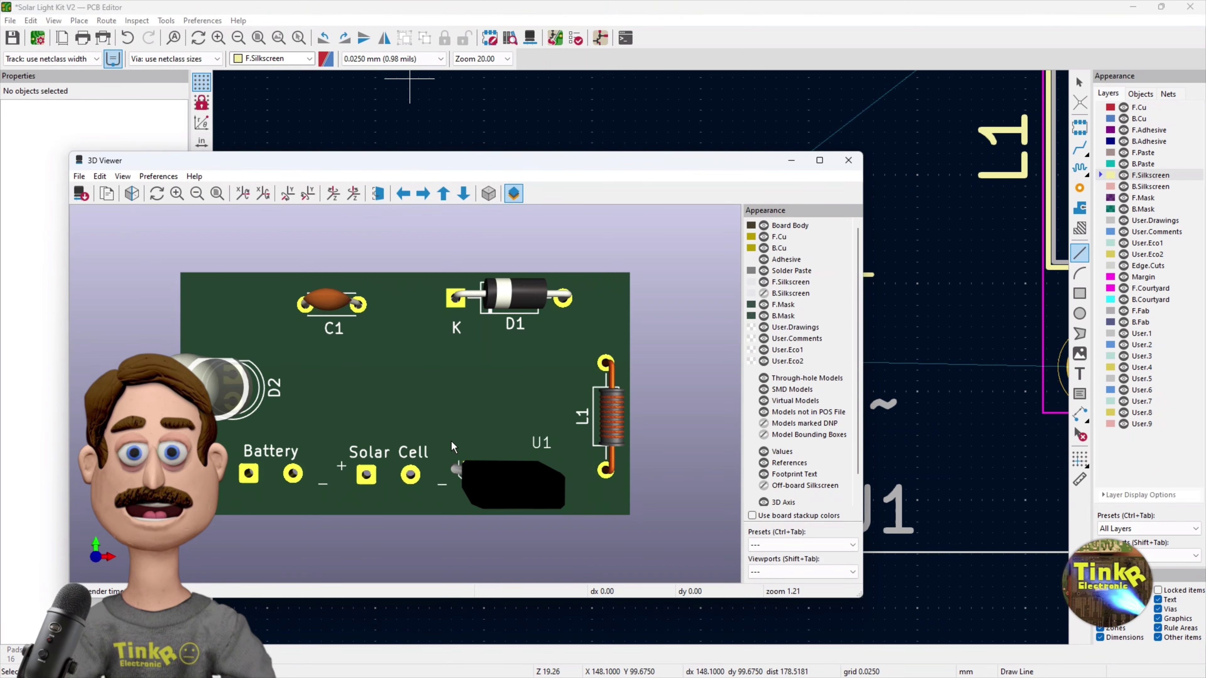
drag(451, 441, 572, 469)
scroll(541, 478, up, 5)
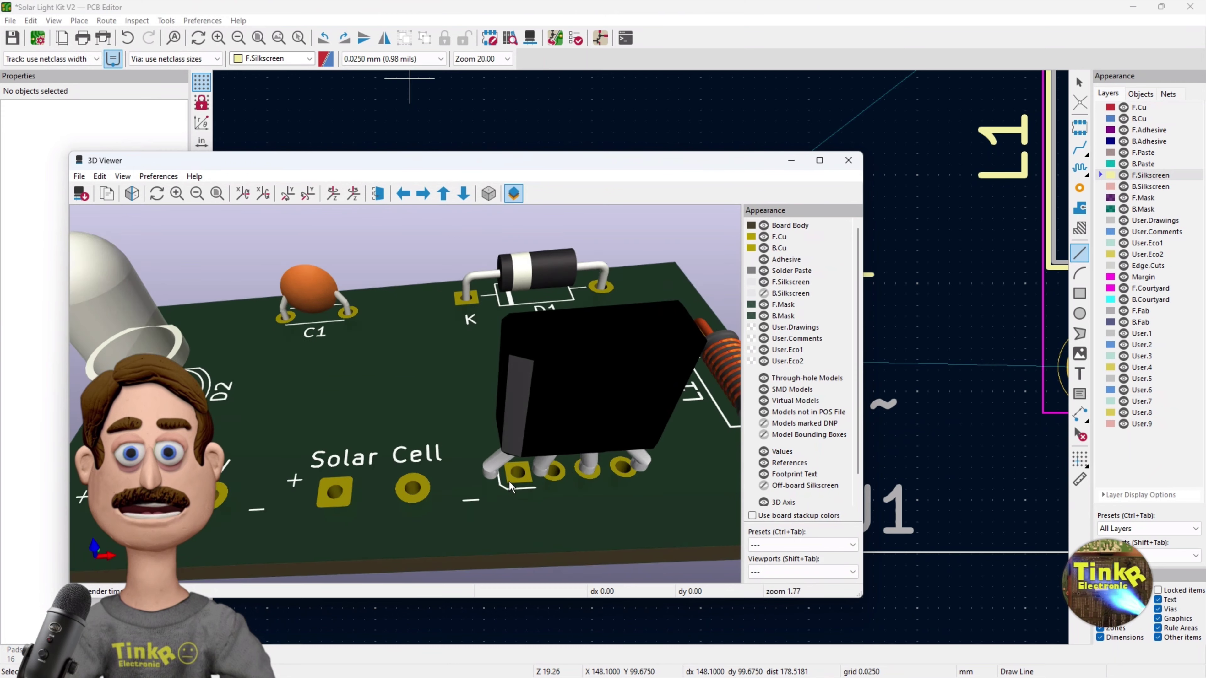
drag(524, 501, 527, 513)
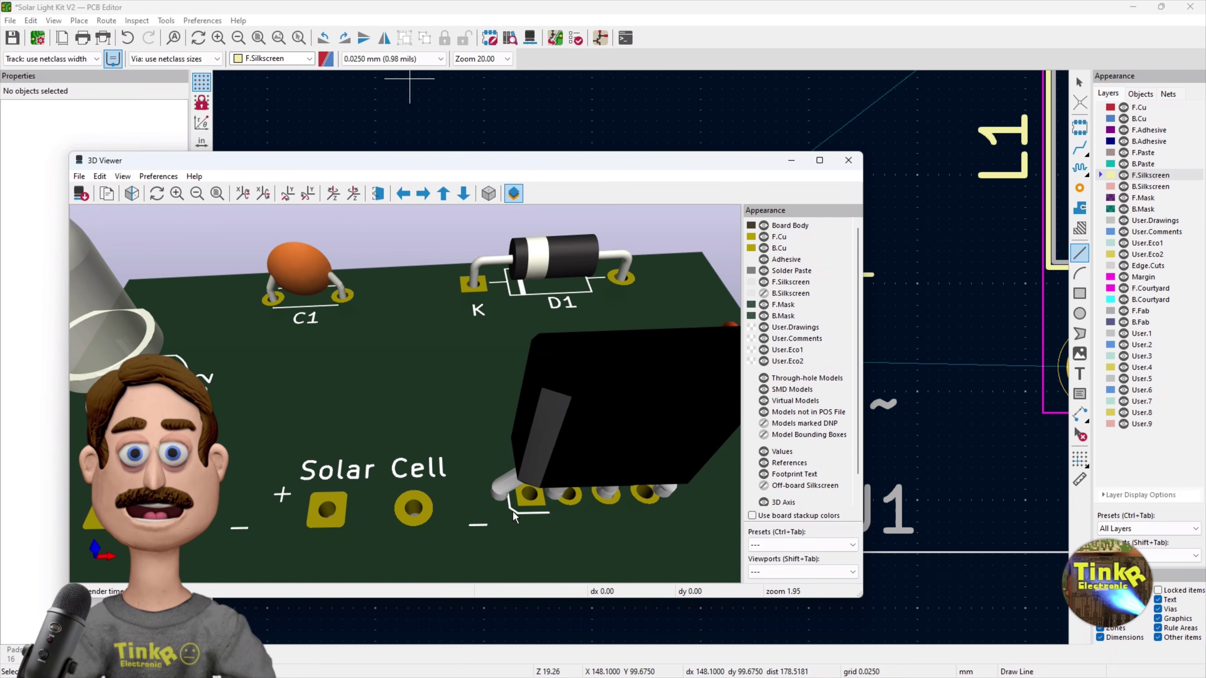
drag(513, 512, 540, 474)
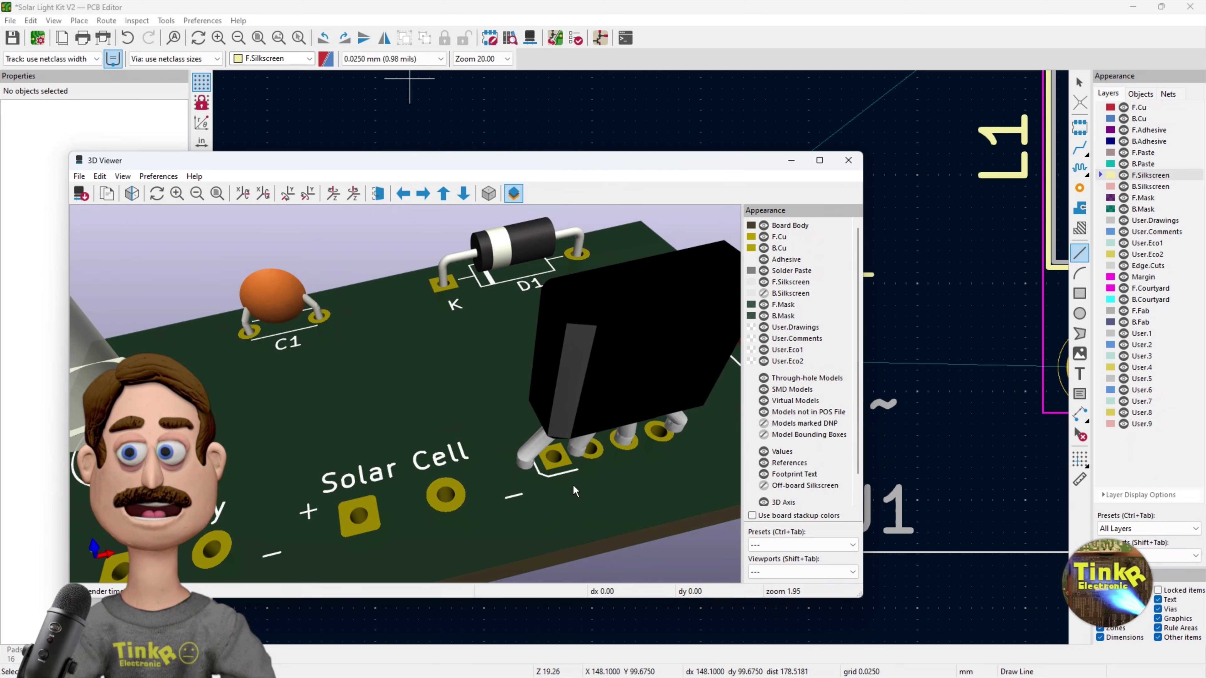
drag(576, 481, 499, 362)
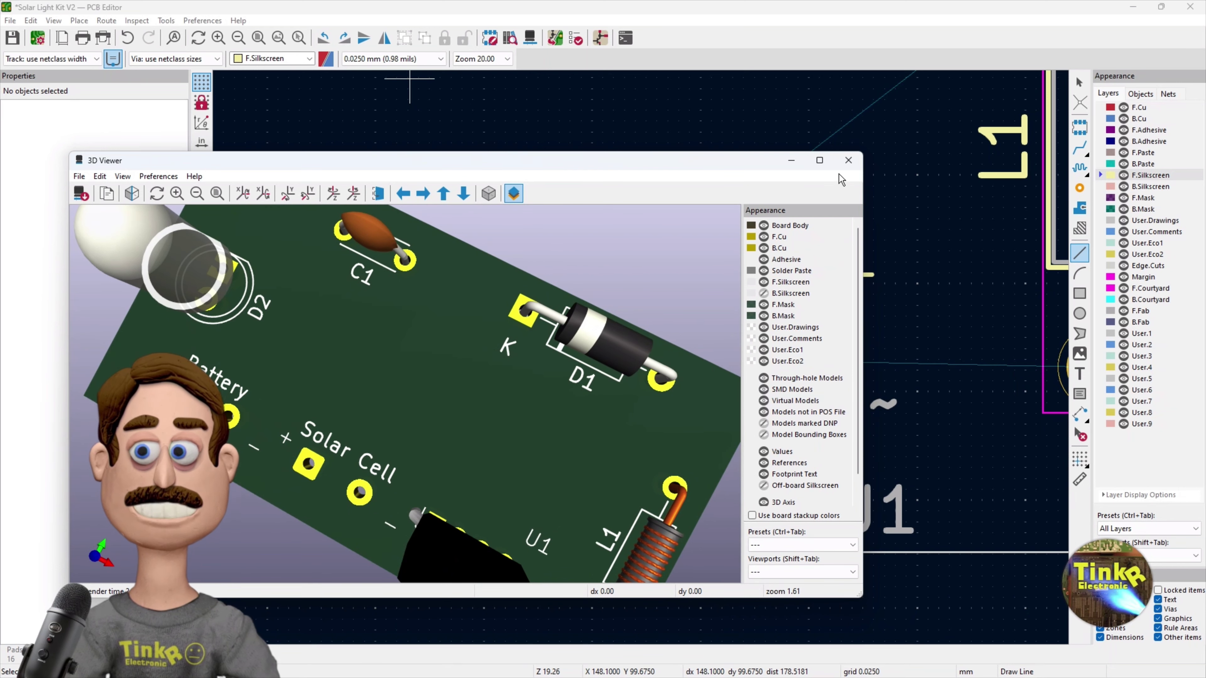
mouse_move(489, 388)
mouse_down()
mouse_move(524, 396)
mouse_move(477, 384)
mouse_up()
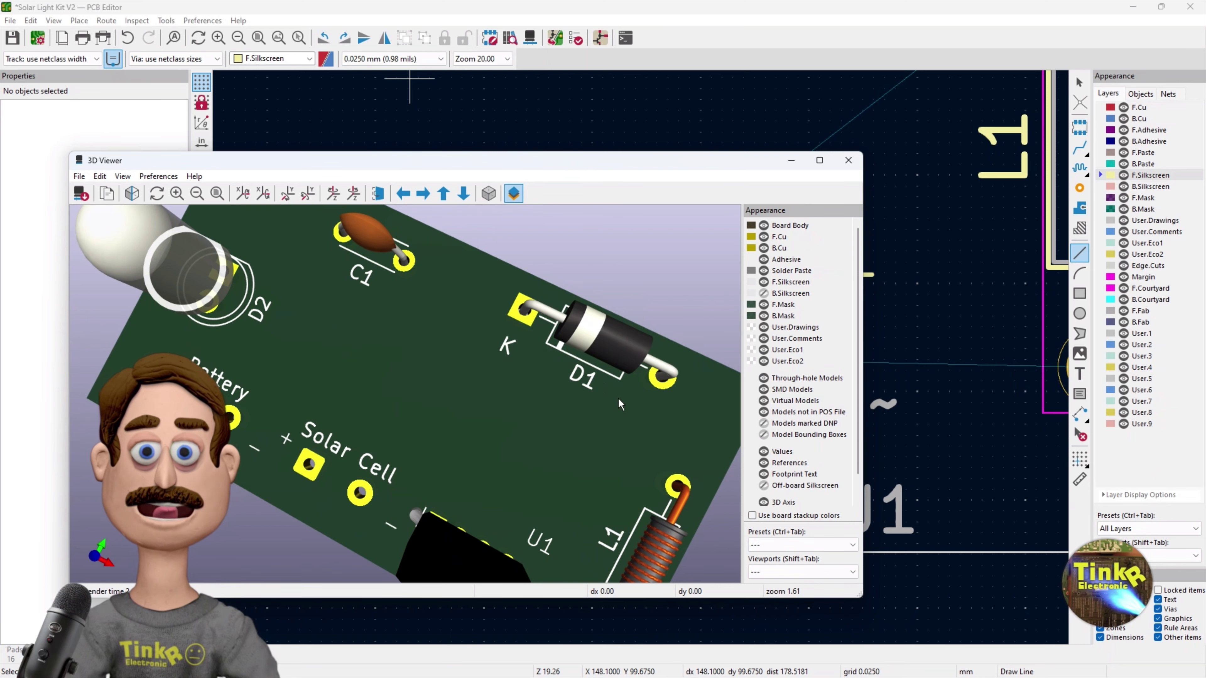
drag(486, 362, 360, 349)
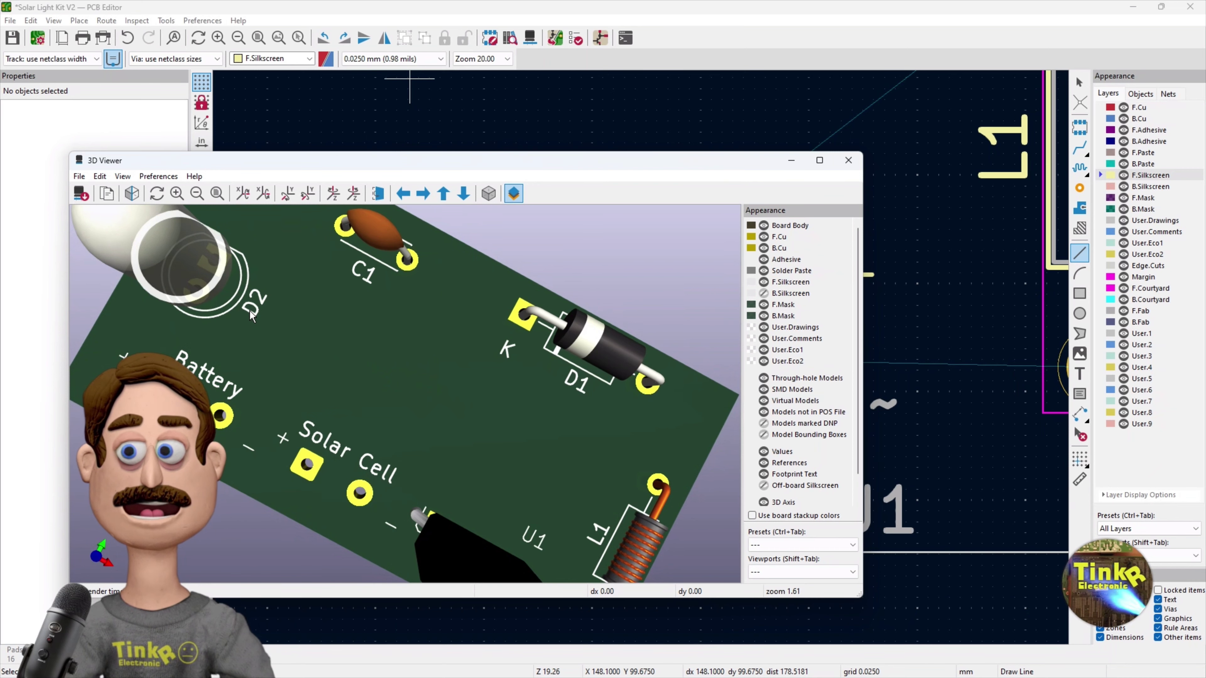
Close the 3D preview, back out of an accidental silkscreen line and undo the previous edit.
click(848, 161)
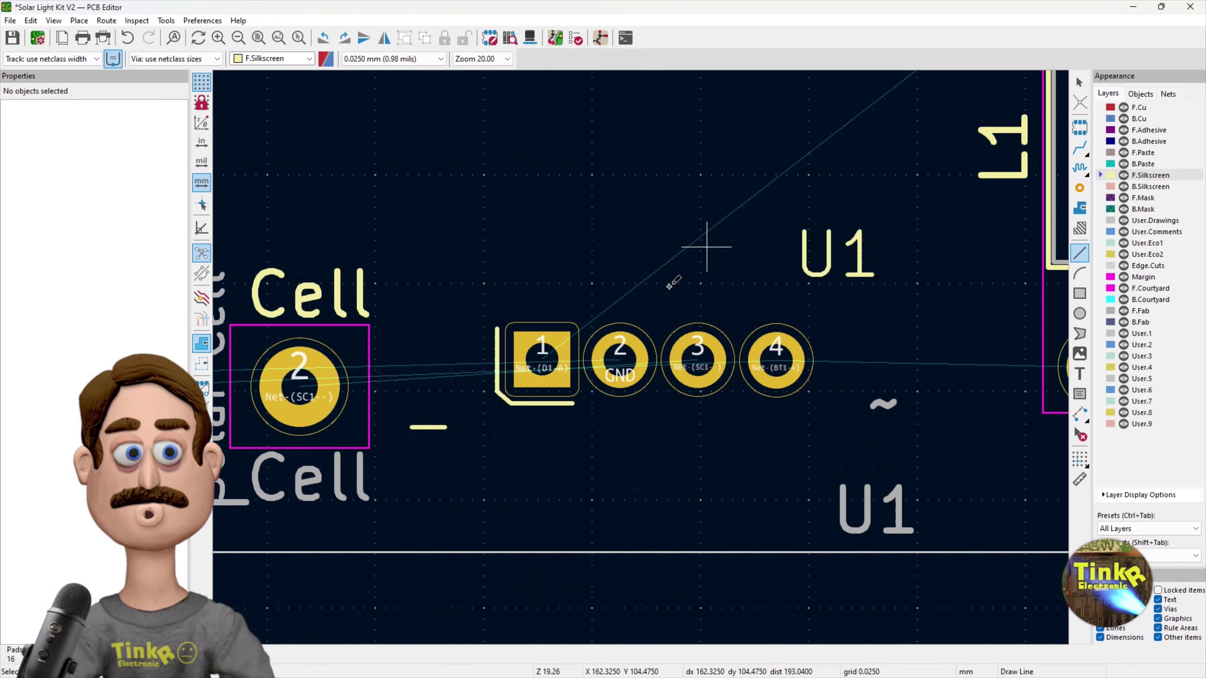
scroll(633, 346, down, 2)
scroll(639, 354, down, 2)
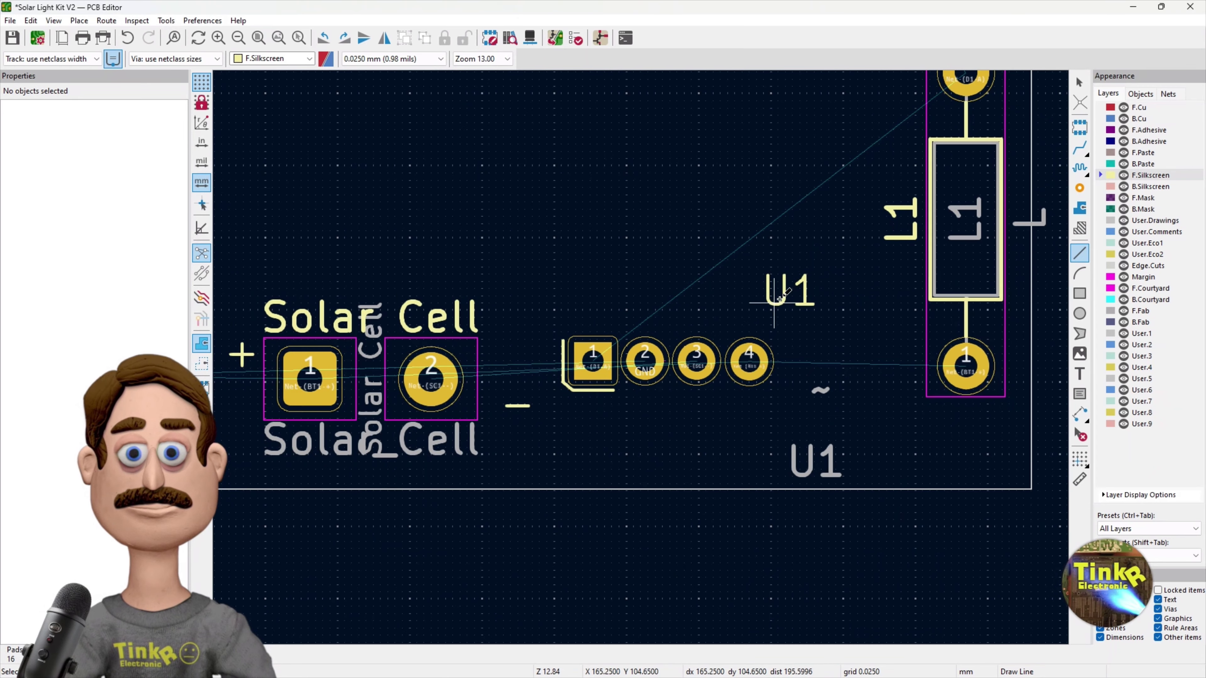
scroll(655, 333, down, 3)
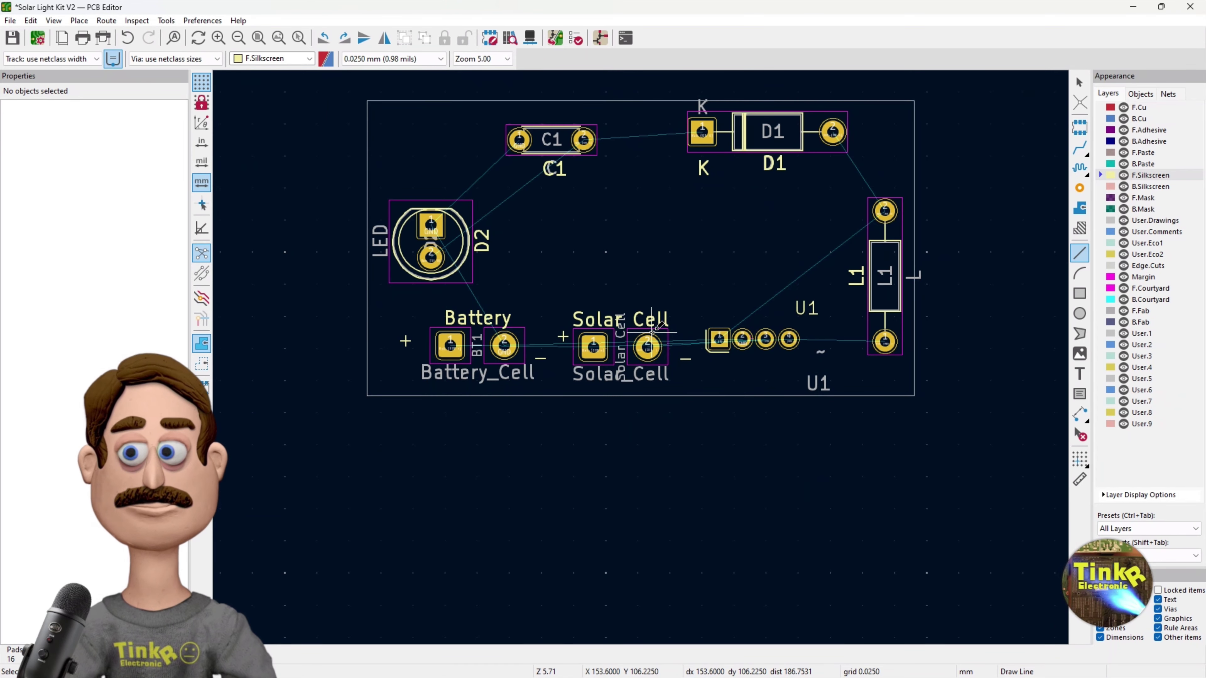
scroll(665, 323, up, 2)
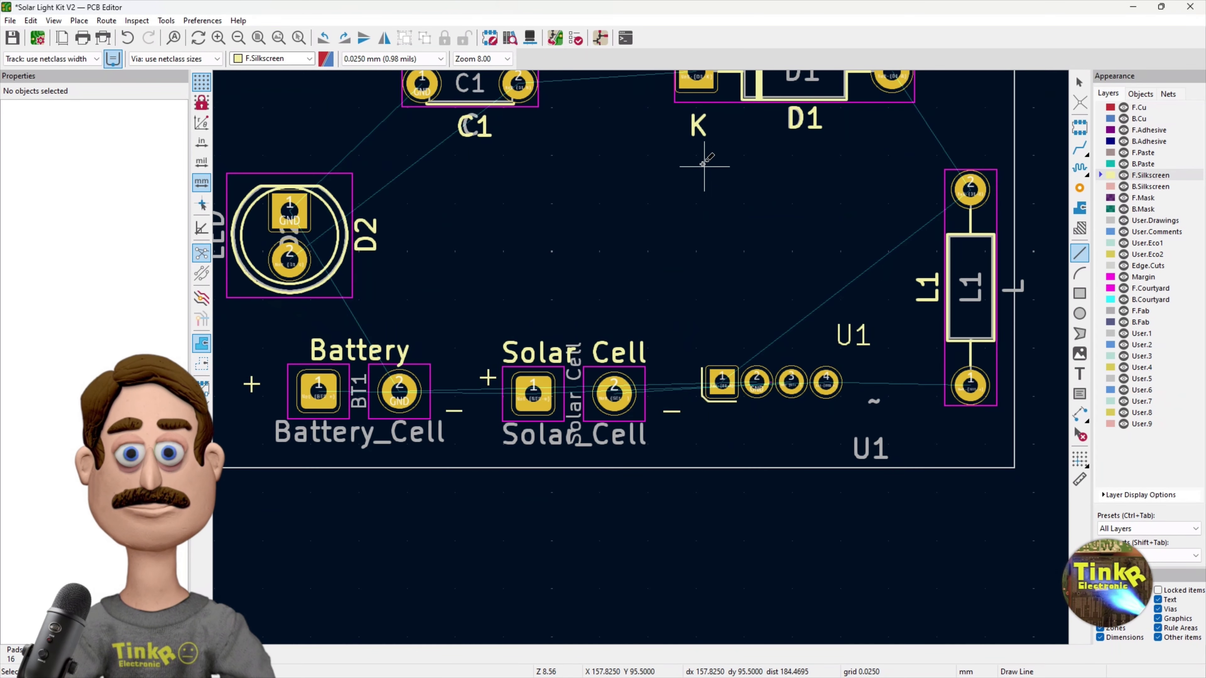
click(698, 127)
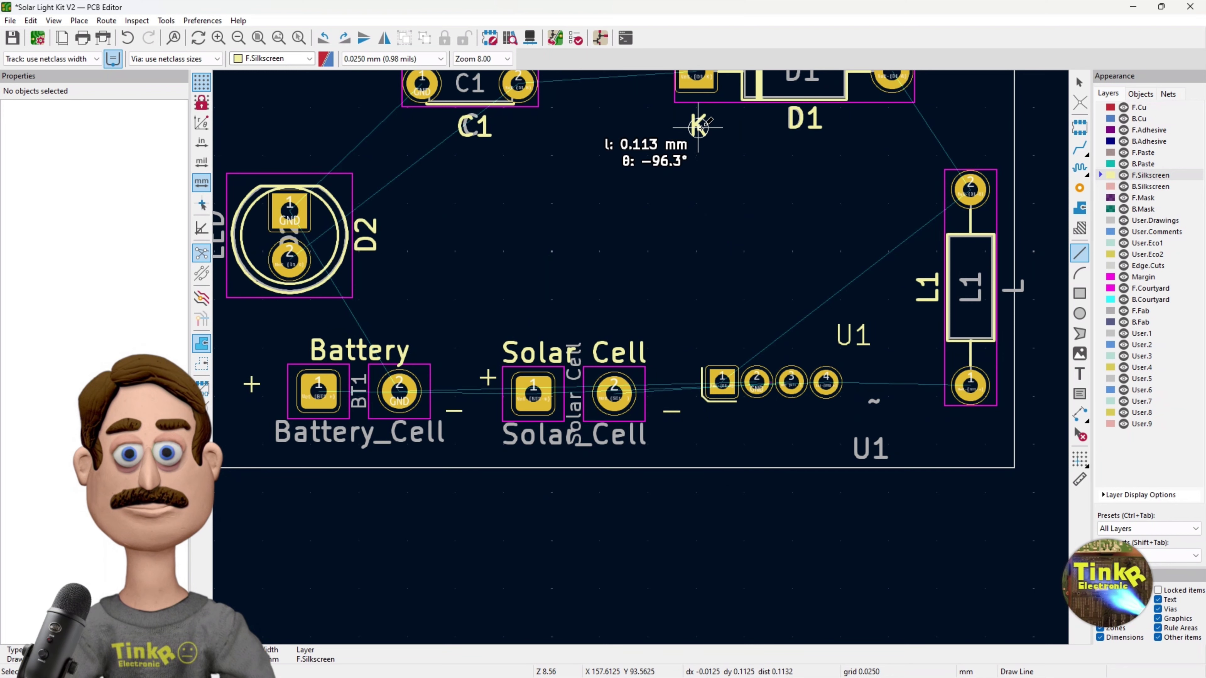
key(Escape)
key(Escape)
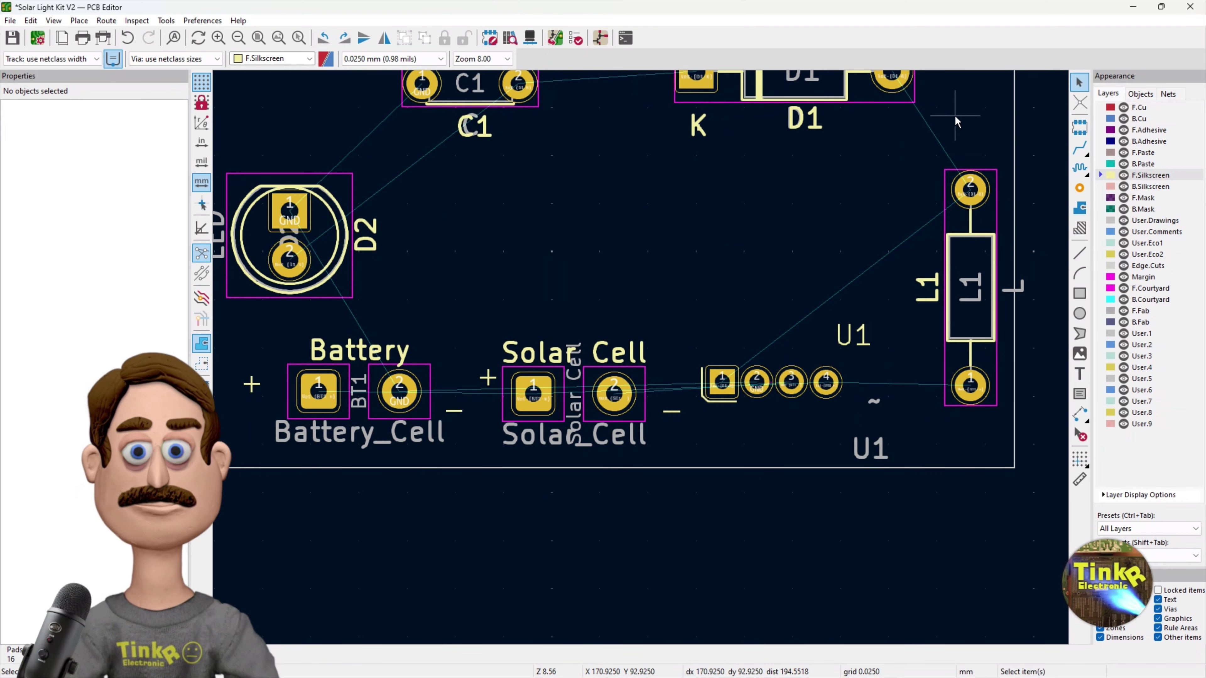
key(ctrl+z)
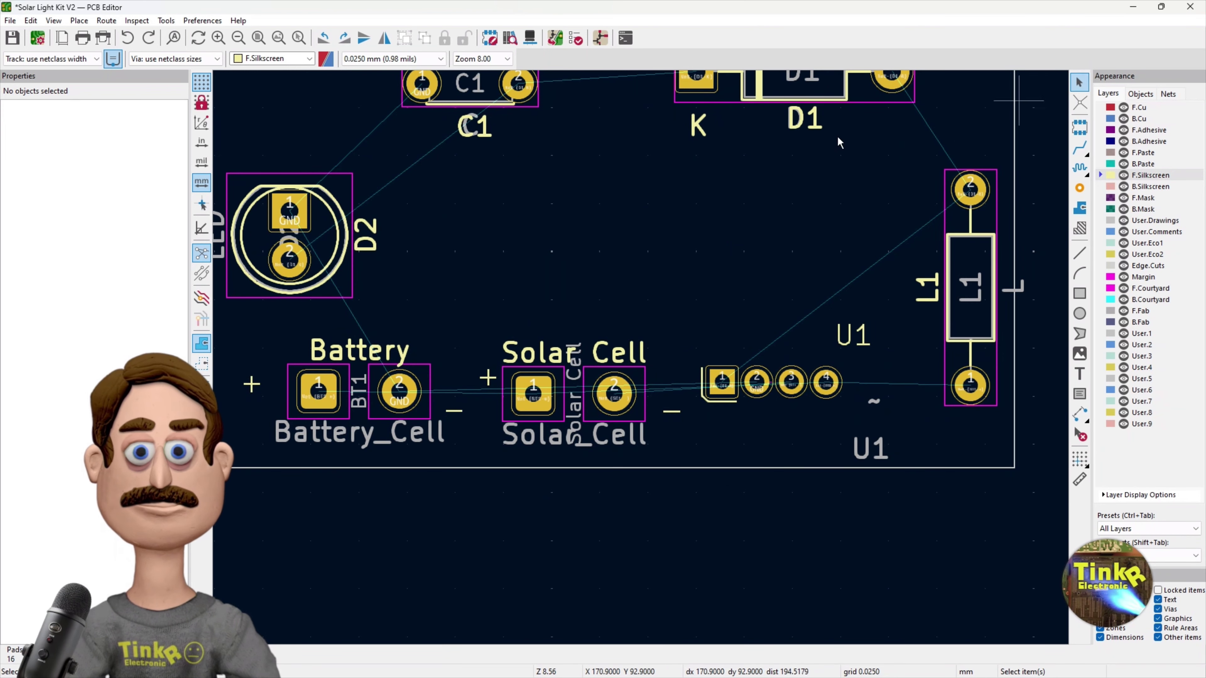
Move the K label near D1 slightly higher.
click(702, 131)
key(m)
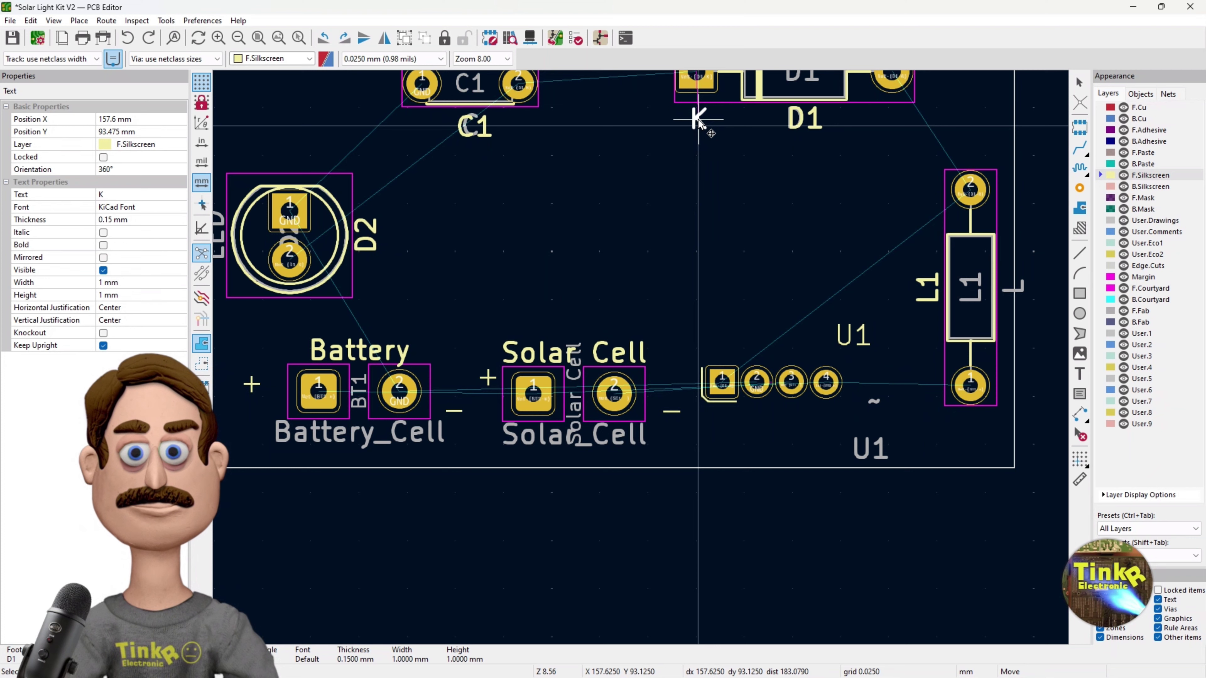
click(698, 119)
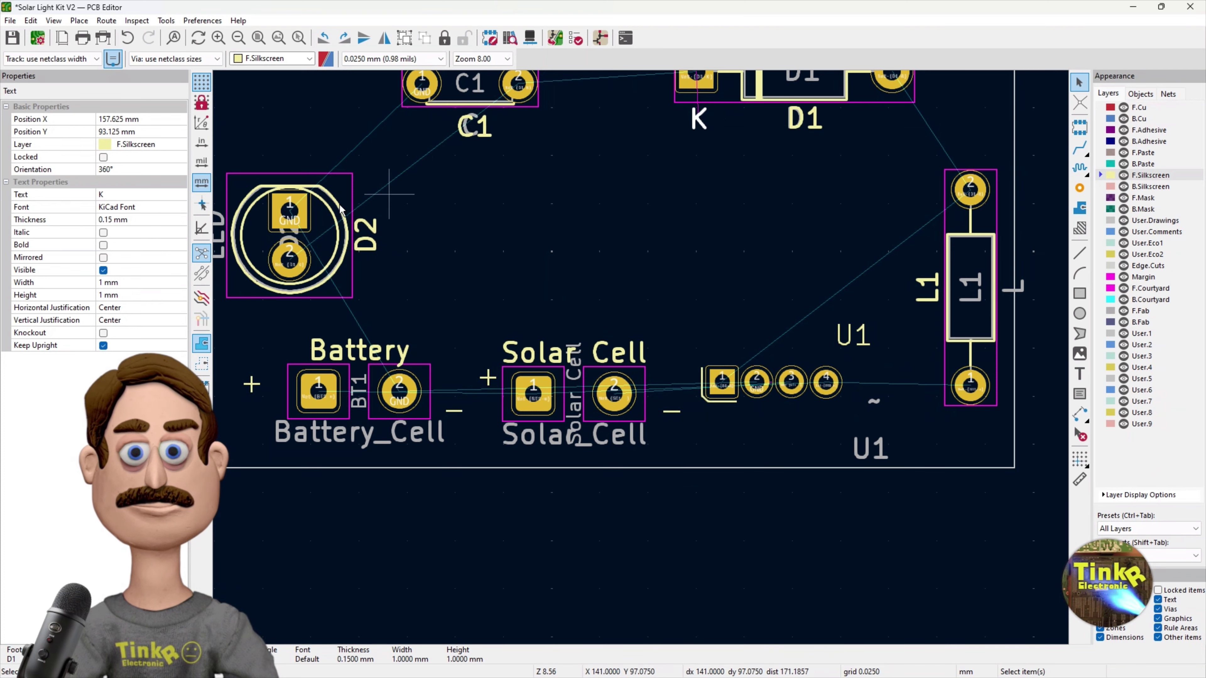
Rename the D2 reference beside the LED footprint to LED.
click(374, 245)
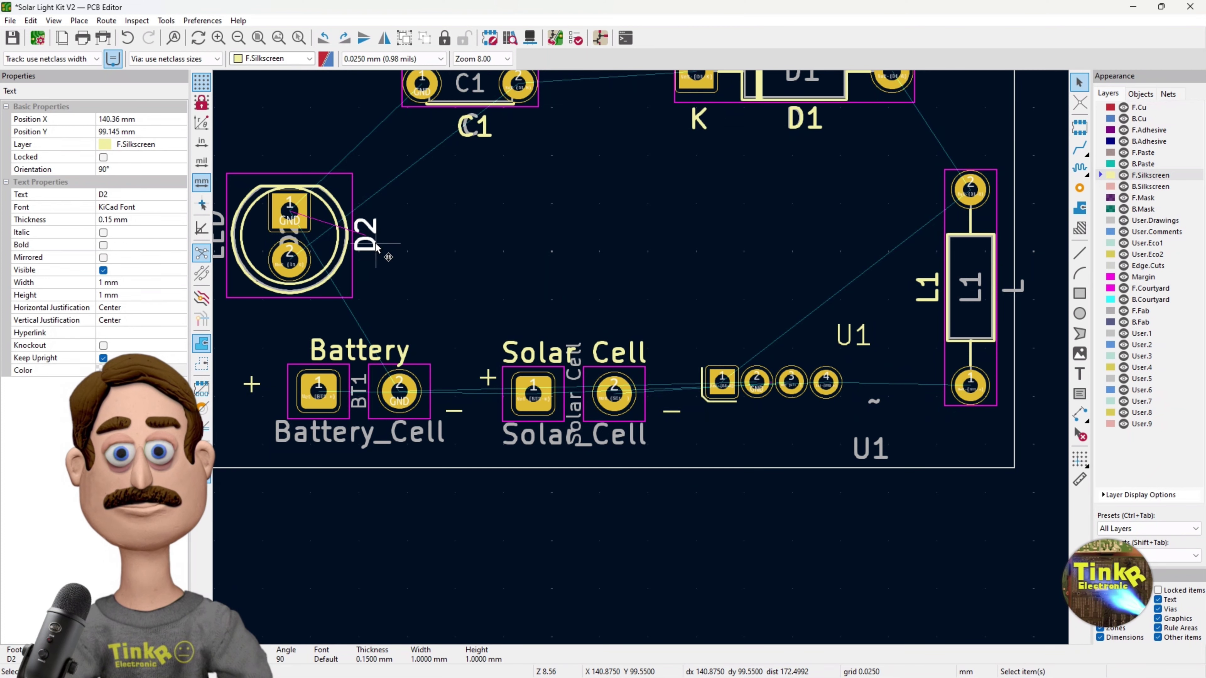
double_click(375, 245)
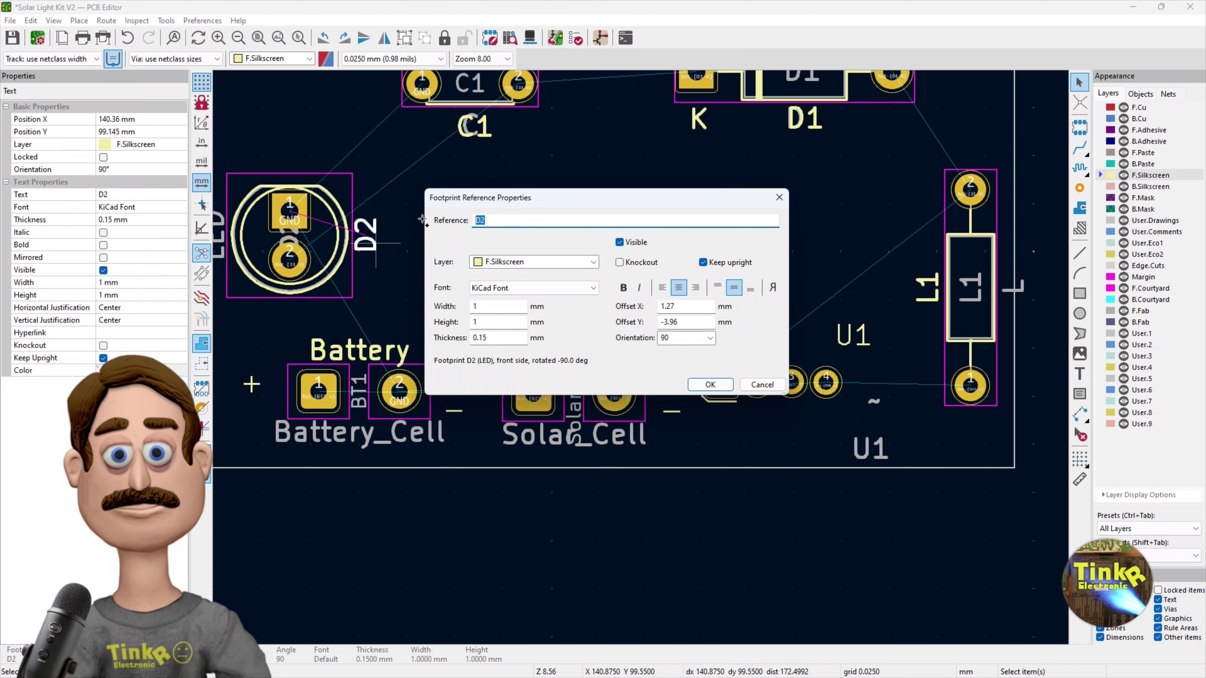
text(LED)
click(721, 384)
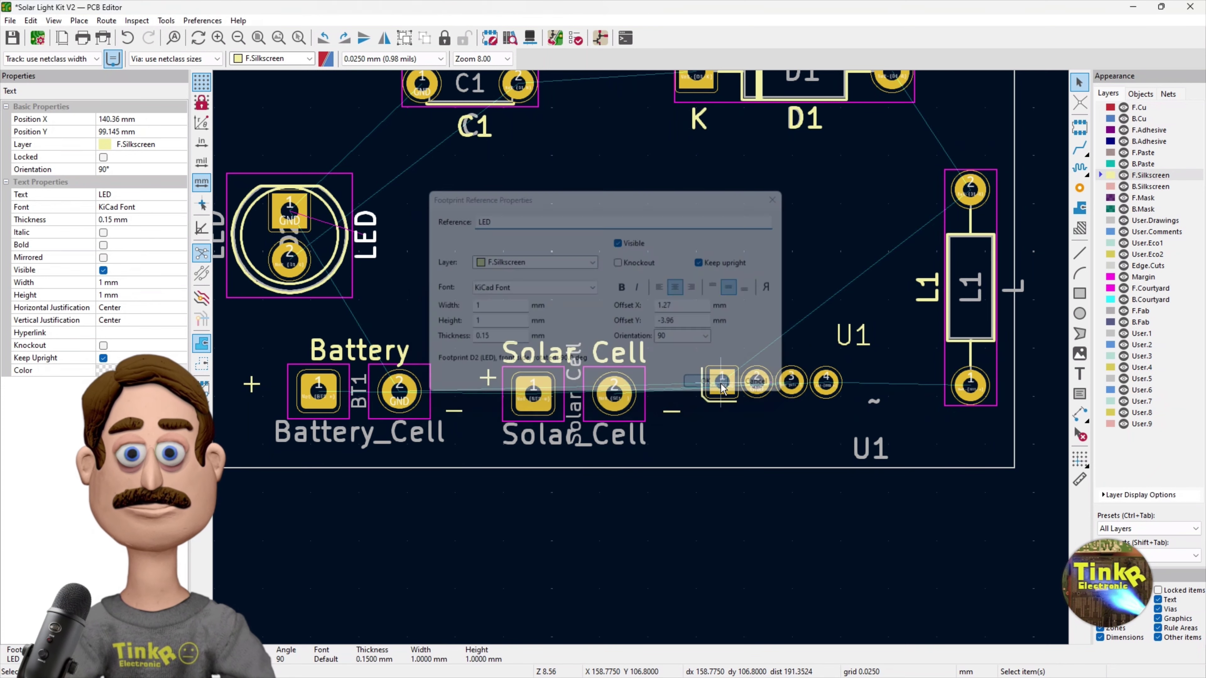
Open the 3D Viewer, then tilt and zoom the solar light board to inspect its components.
scroll(625, 432, down, 2)
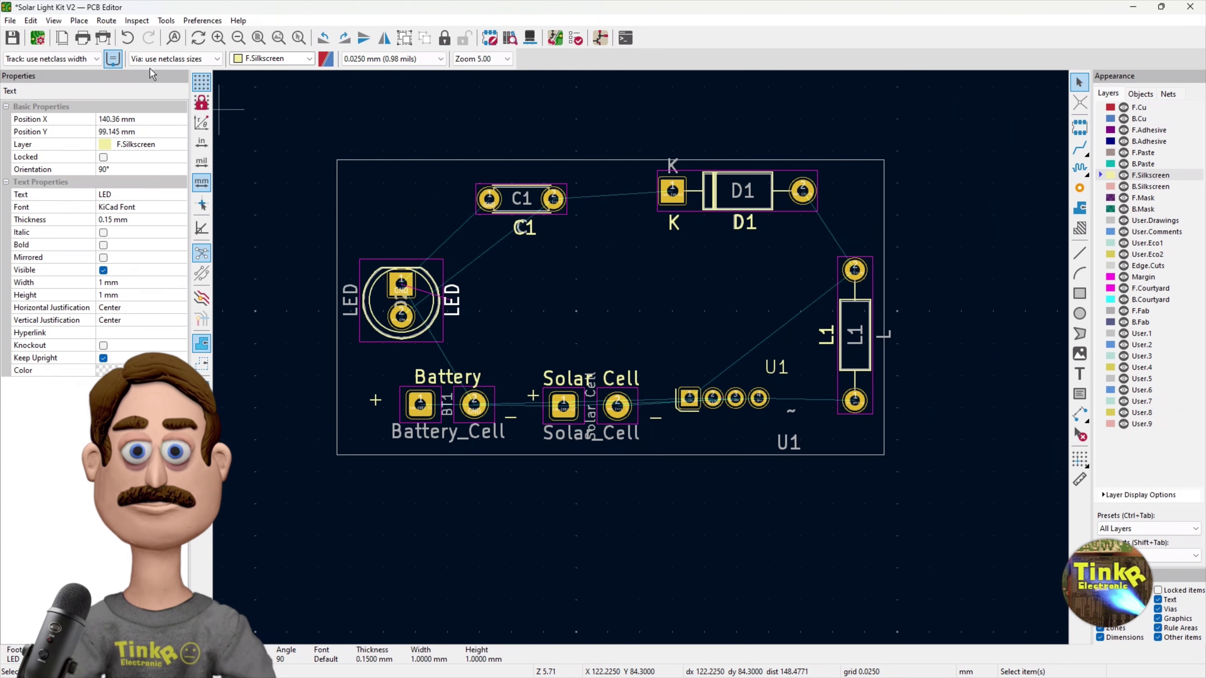
click(53, 21)
click(85, 57)
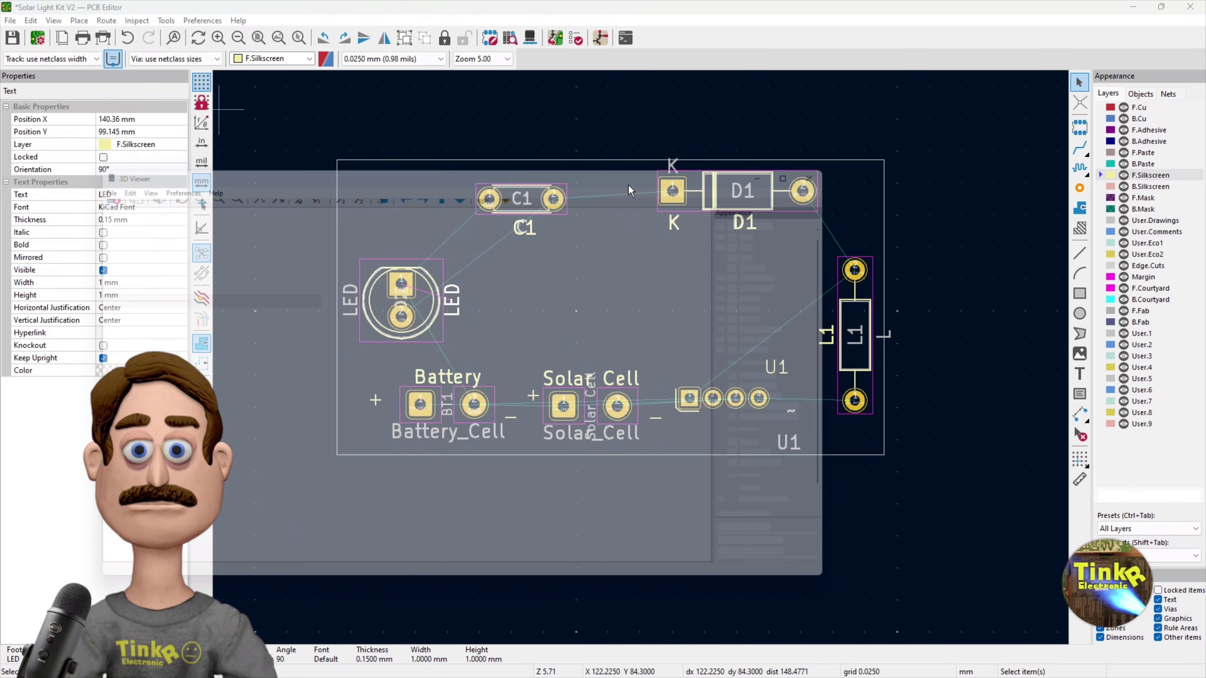
mouse_move(472, 344)
mouse_down()
mouse_move(535, 292)
mouse_move(467, 378)
mouse_move(494, 354)
mouse_up()
scroll(505, 345, up, 3)
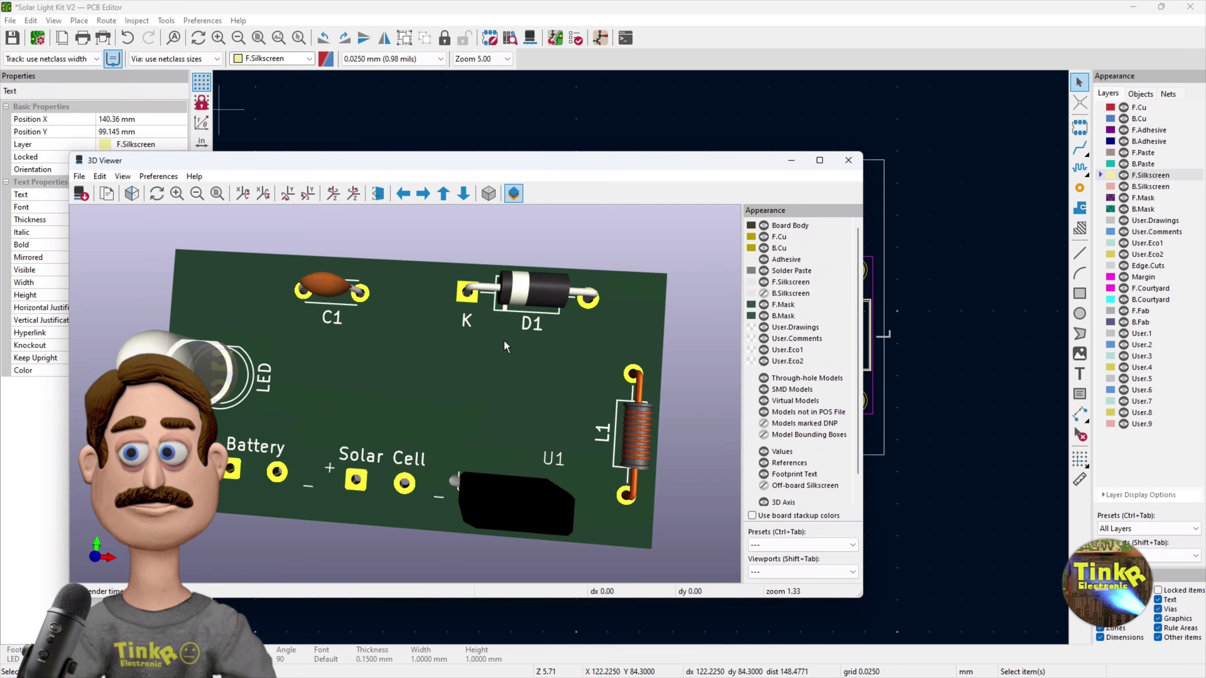
scroll(596, 285, up, 4)
scroll(451, 357, down, 3)
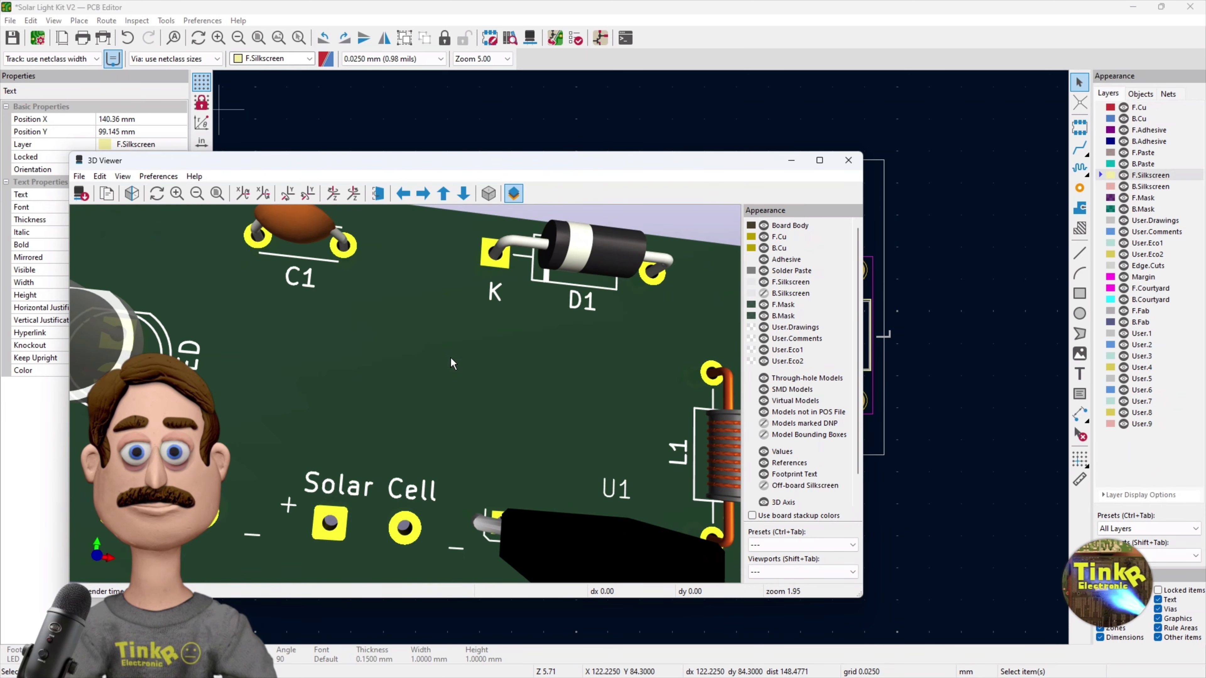
mouse_move(450, 357)
mouse_down()
mouse_move(422, 389)
mouse_move(530, 261)
mouse_move(623, 342)
mouse_move(526, 429)
mouse_move(466, 362)
mouse_up()
Close the 3D view and route a copper track from U1 pad 4 to L1's lower pad.
click(848, 161)
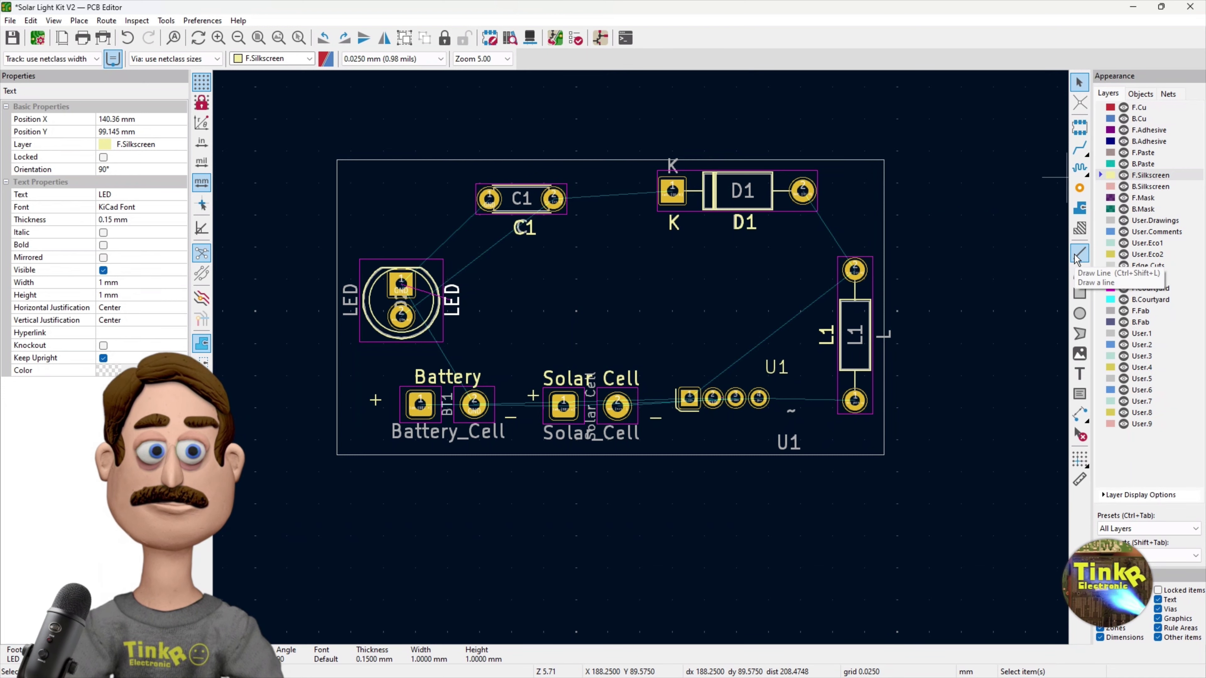
click(1079, 149)
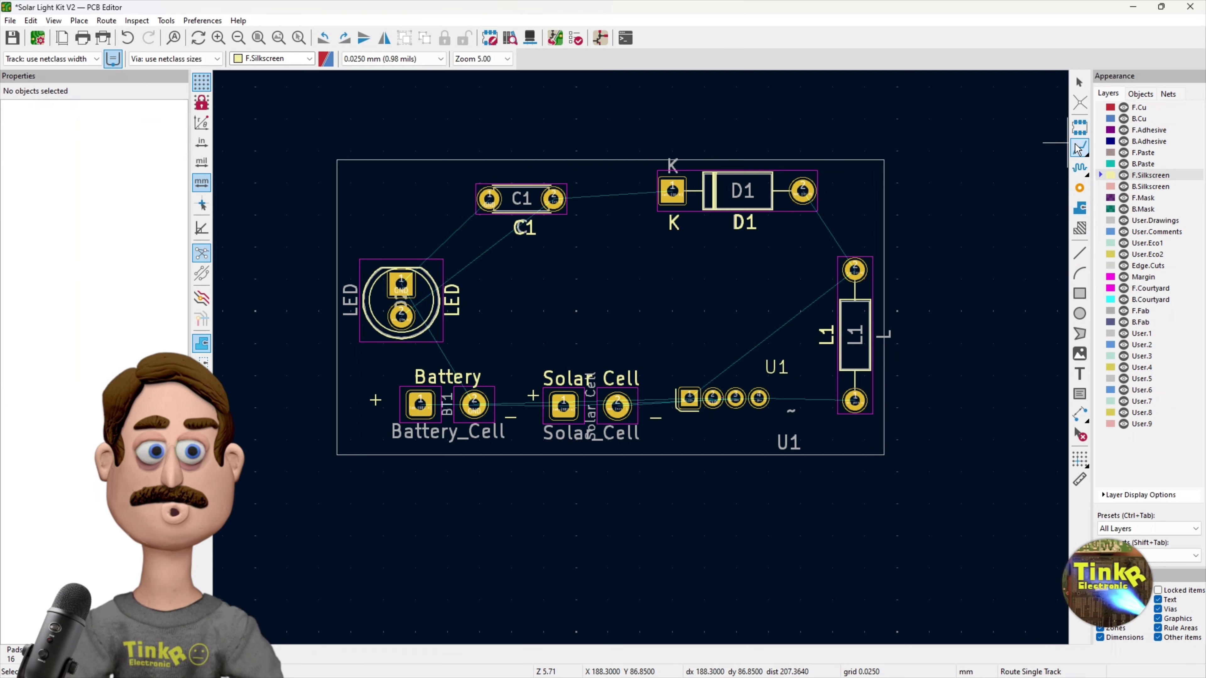
click(760, 398)
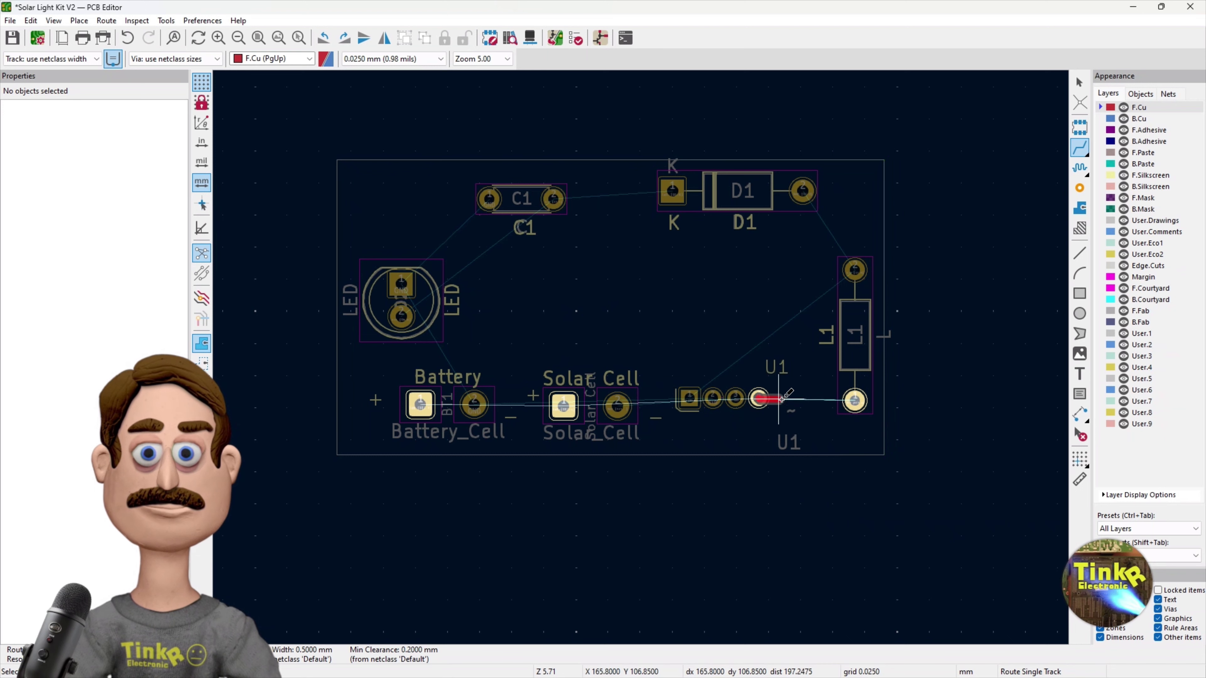
click(855, 400)
scroll(995, 481, up, 2)
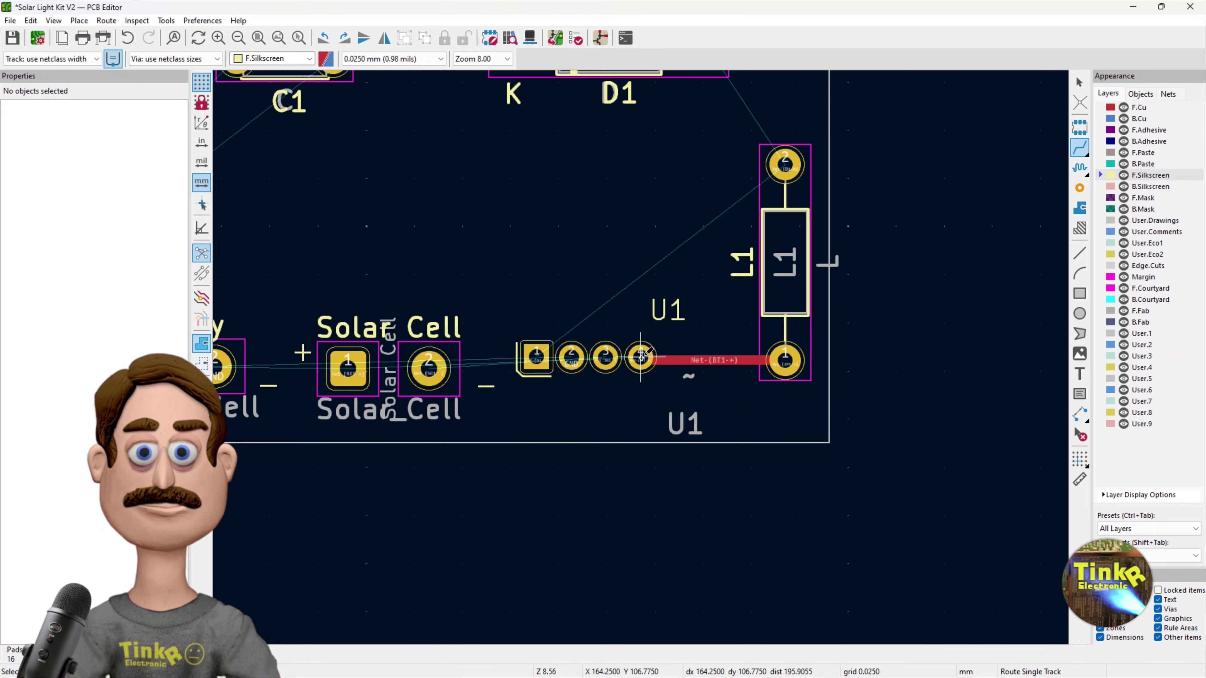
Abandon a track from U1 pad 1, then route the Solar Cell's pad 2 to U1 pad 3.
click(537, 357)
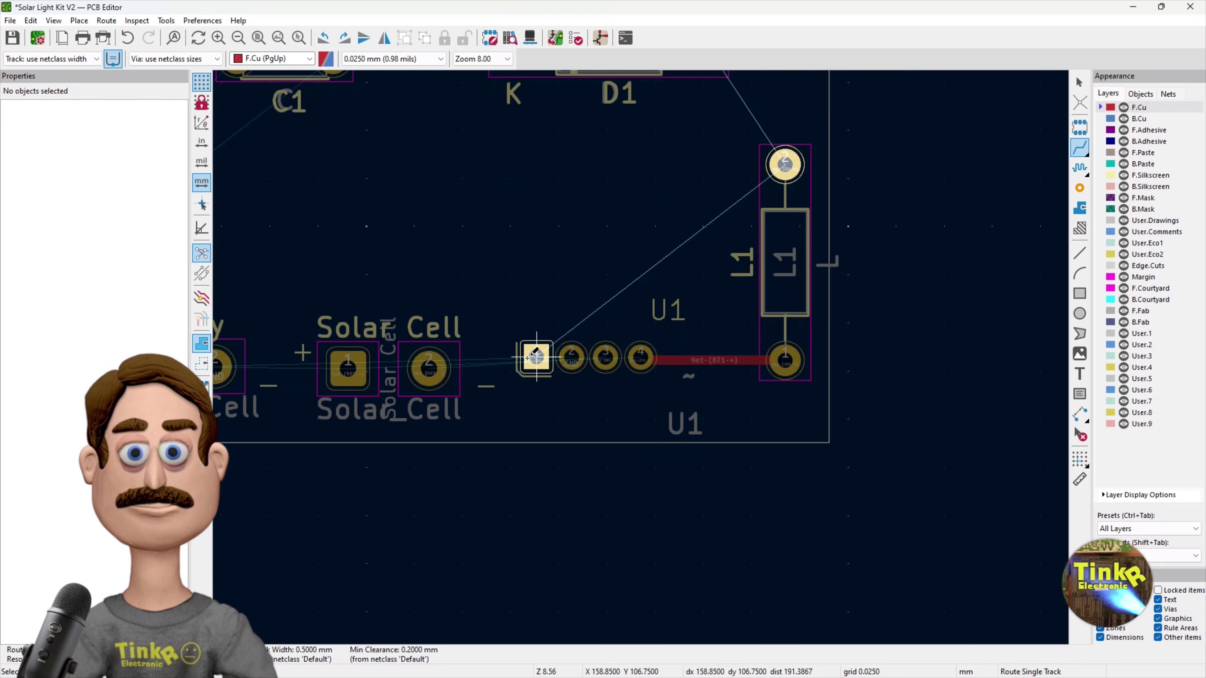
key(Escape)
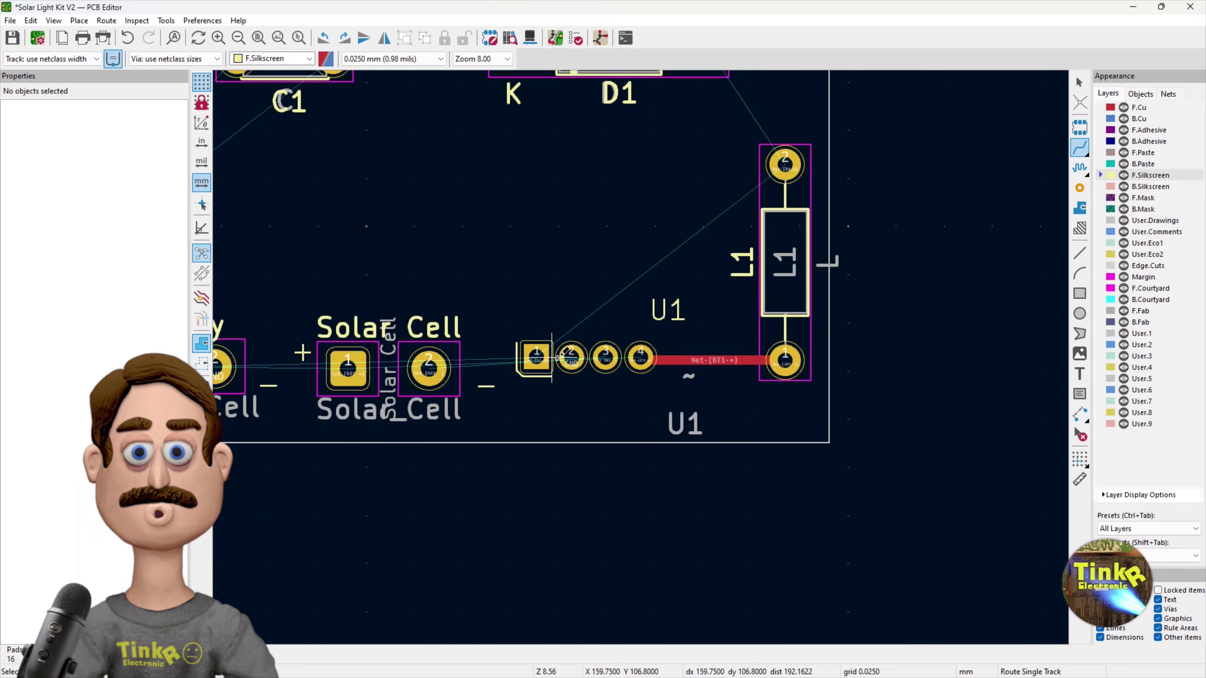
click(606, 360)
double_click(429, 367)
scroll(617, 333, up, 3)
click(447, 430)
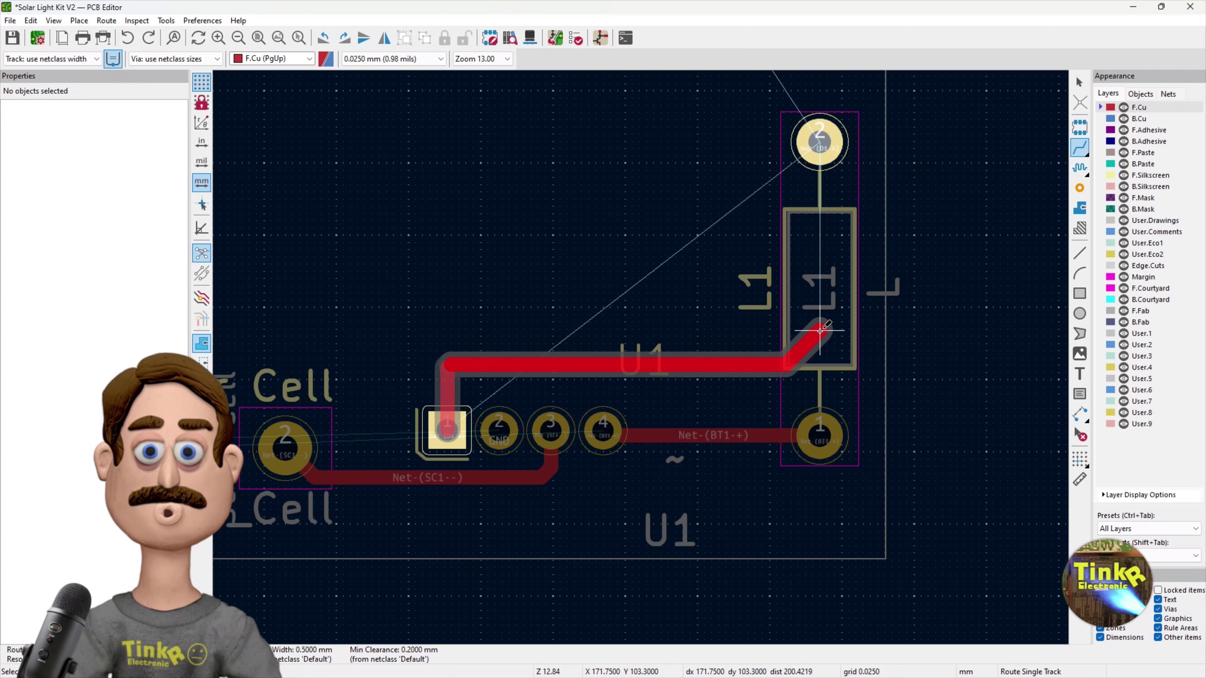
Finish the current track on L1's upper pad and start a track at Battery pad 1.
click(820, 141)
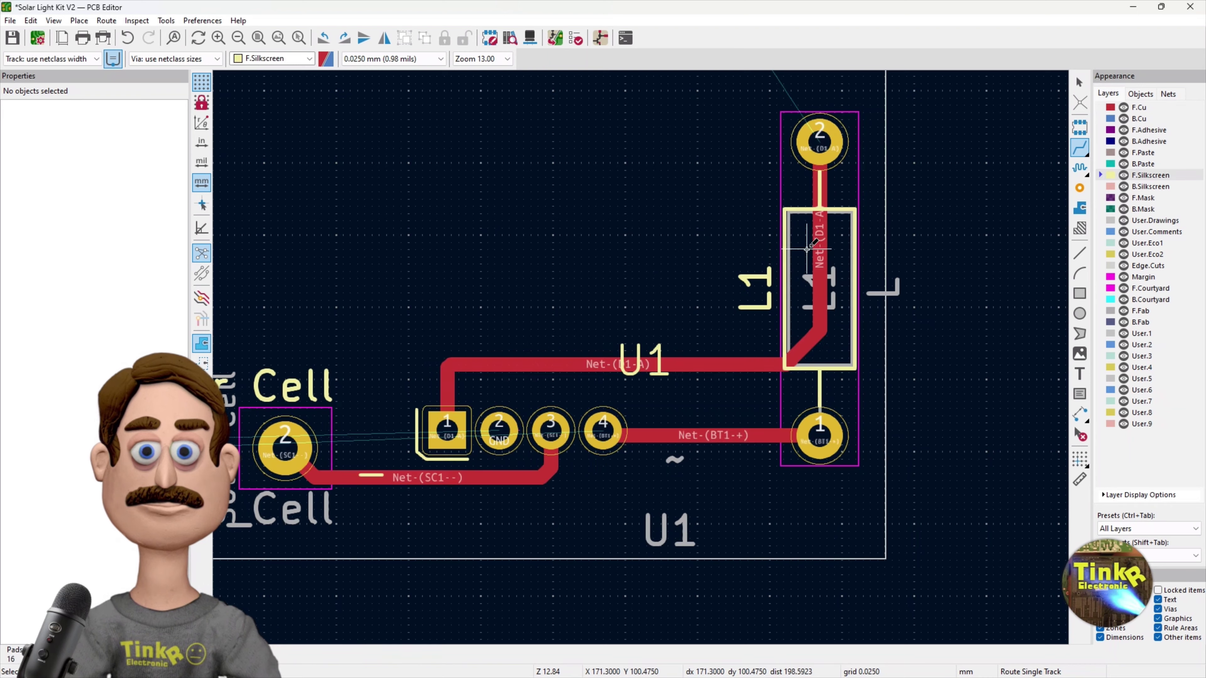
scroll(798, 228, down, 5)
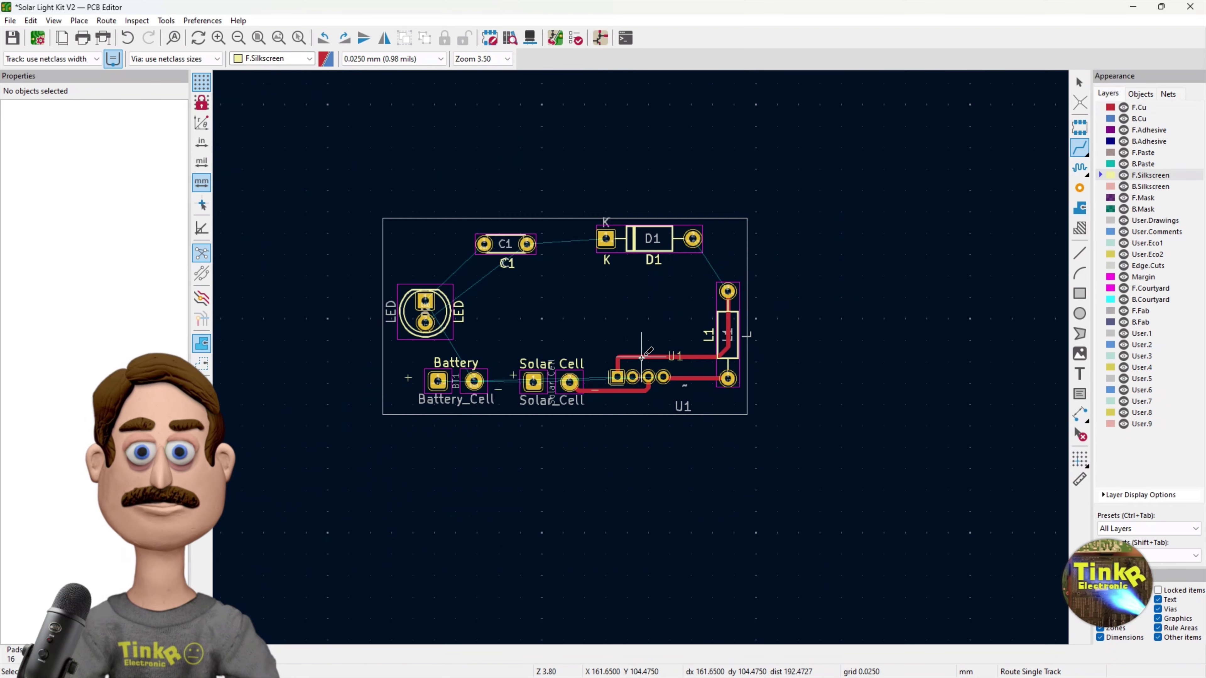
scroll(641, 357, up, 2)
scroll(641, 357, up, 2)
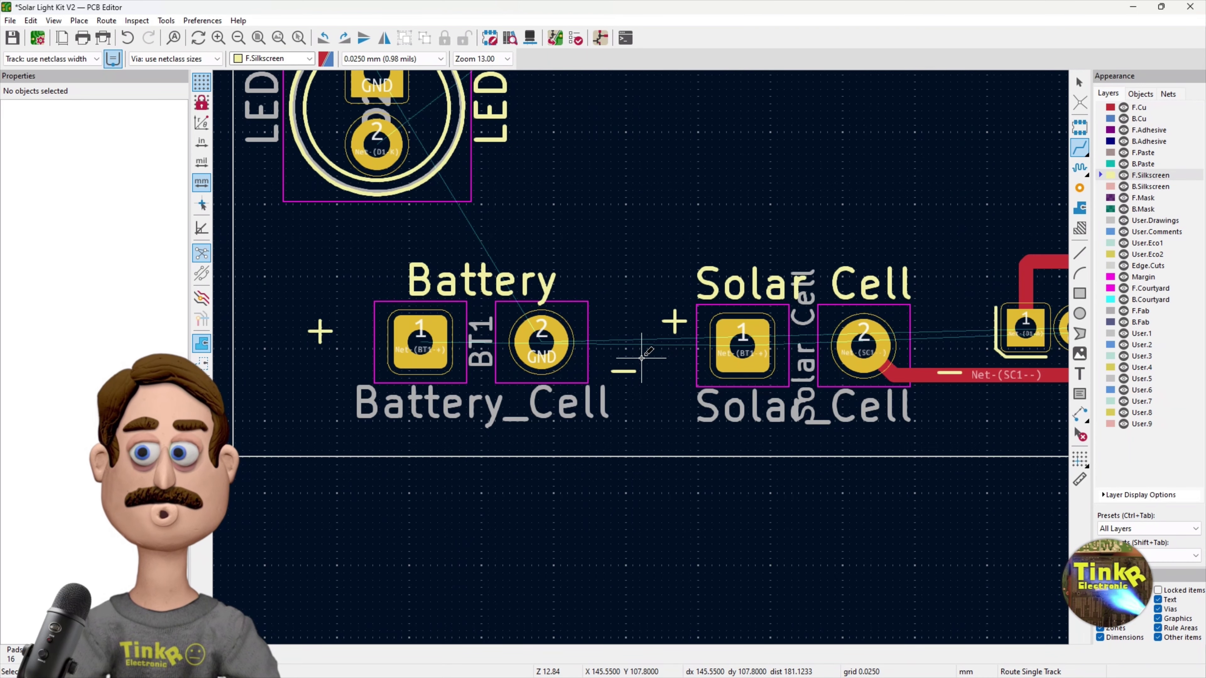
scroll(642, 357, up, 2)
scroll(694, 343, down, 4)
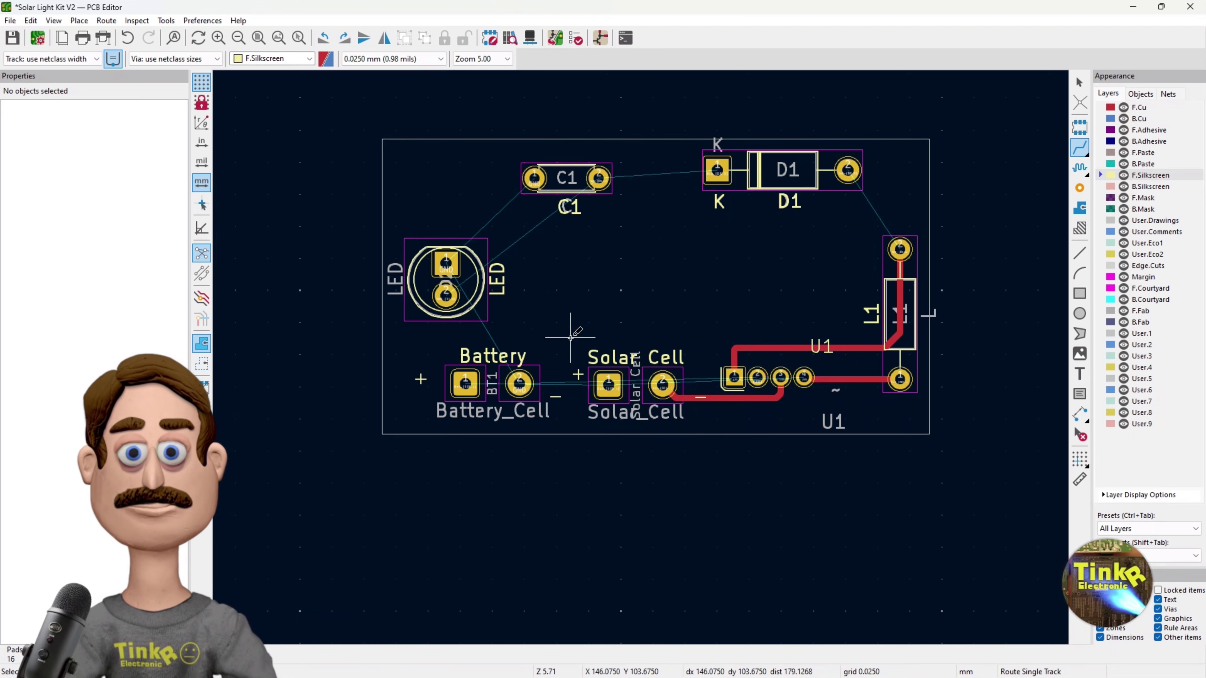
scroll(640, 357, up, 1)
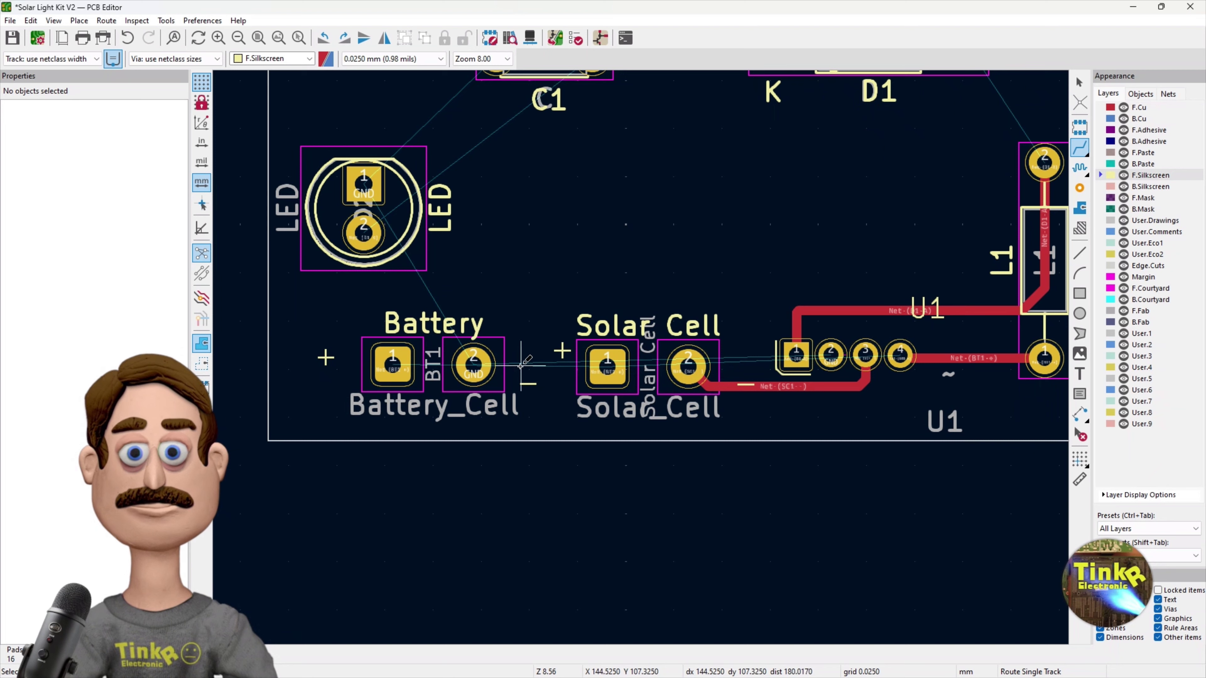
click(392, 364)
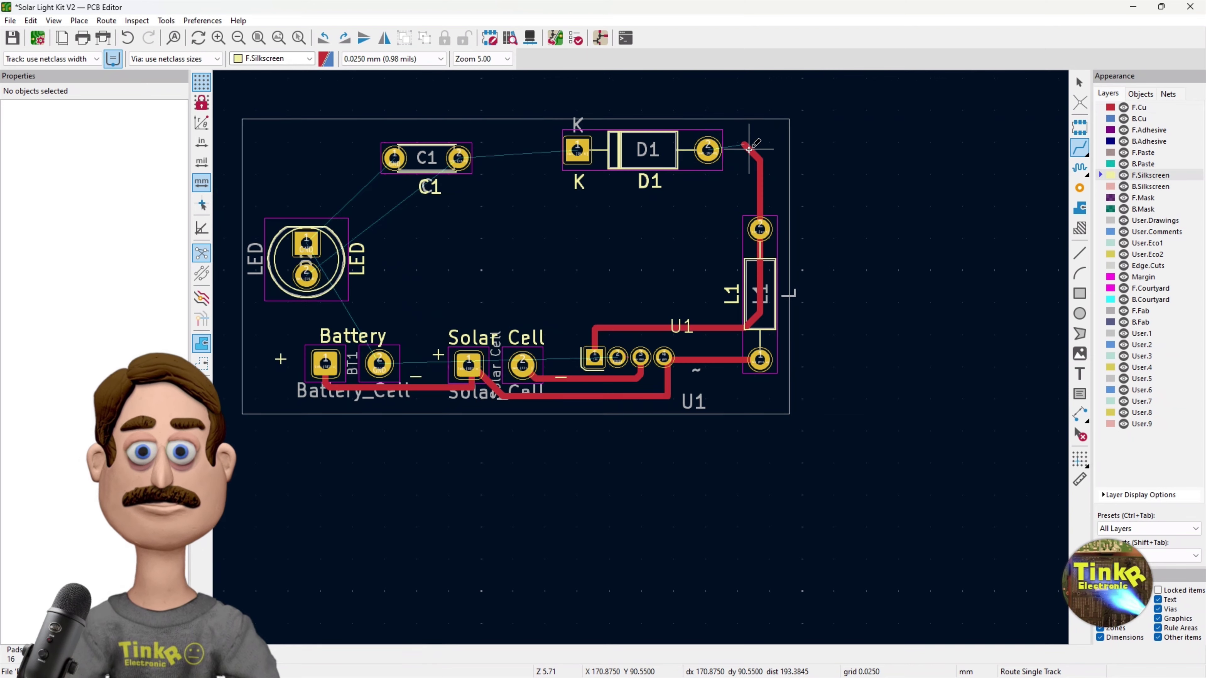
Route a track from L1's upper pad to D1's right pad, then stop routing.
click(759, 230)
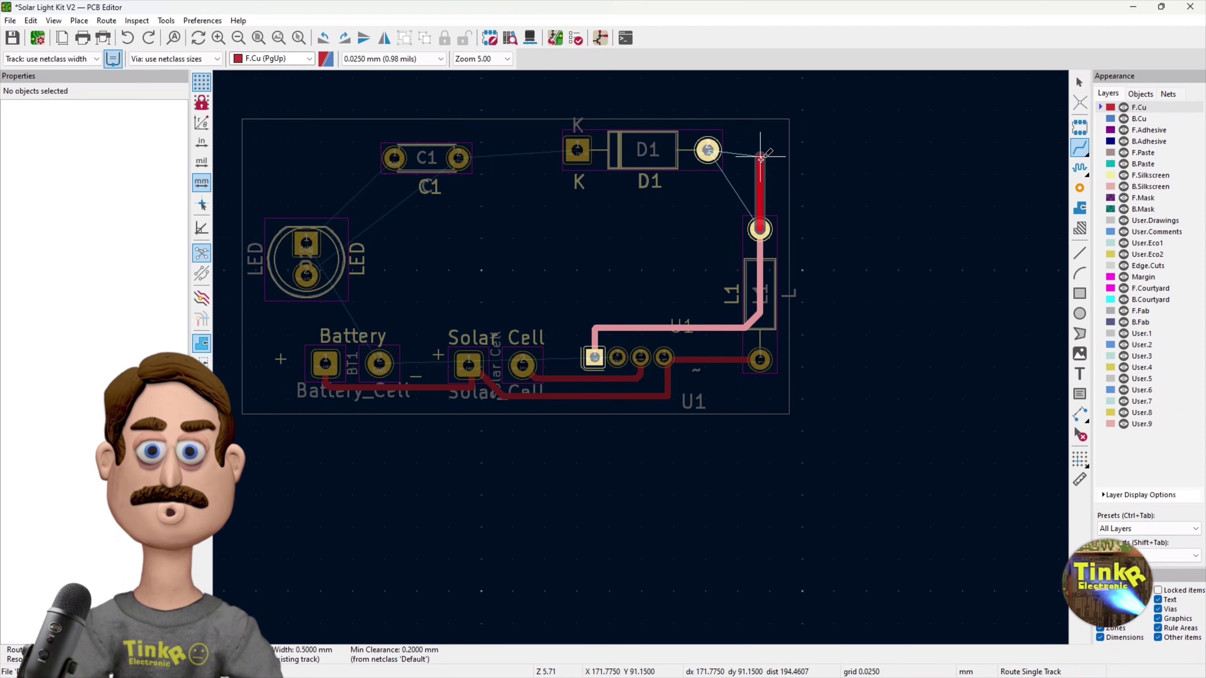
click(713, 152)
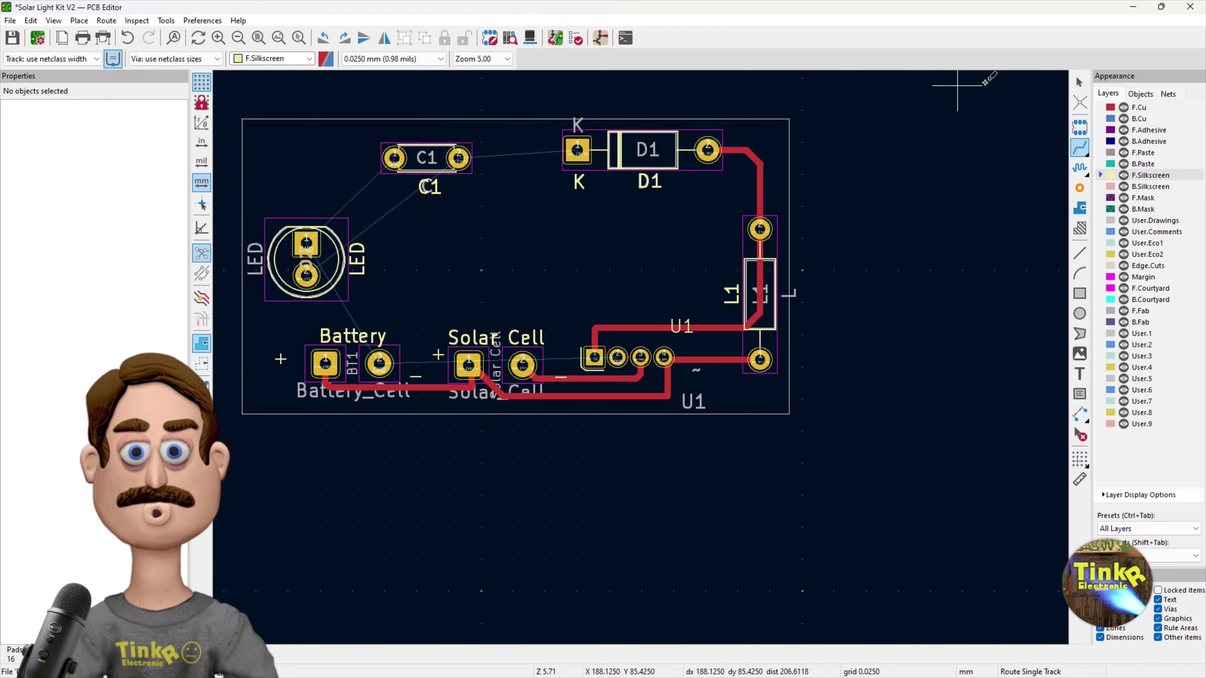
click(1079, 82)
click(450, 148)
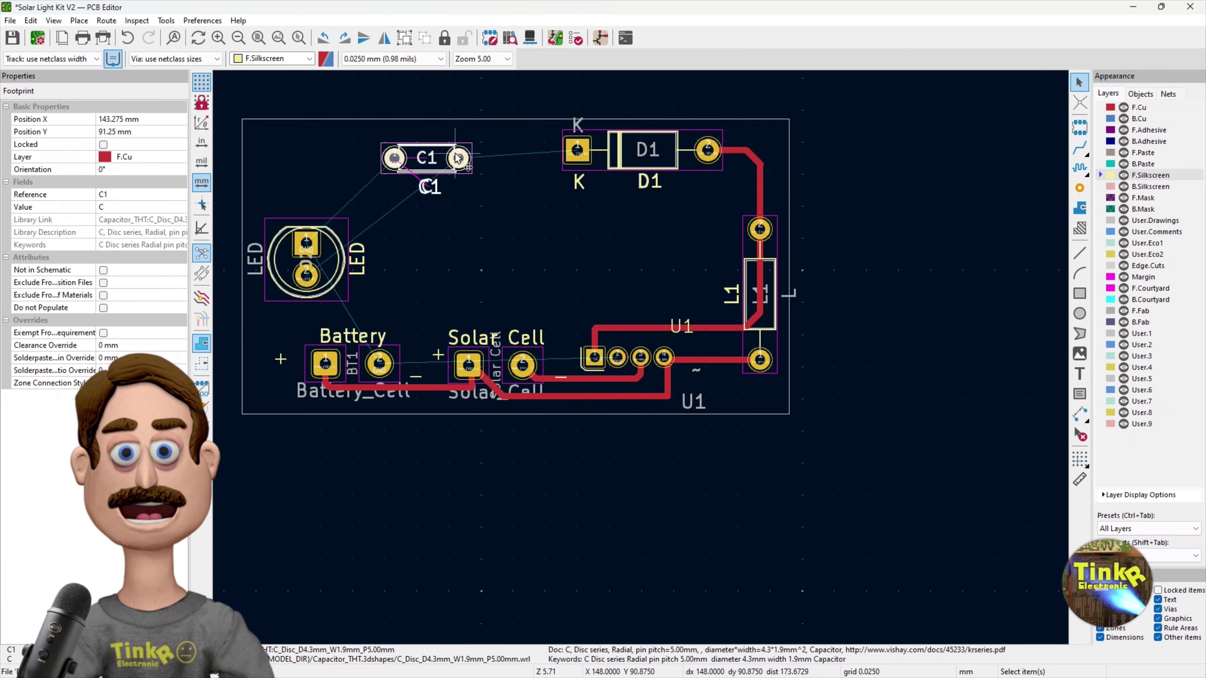
key(m)
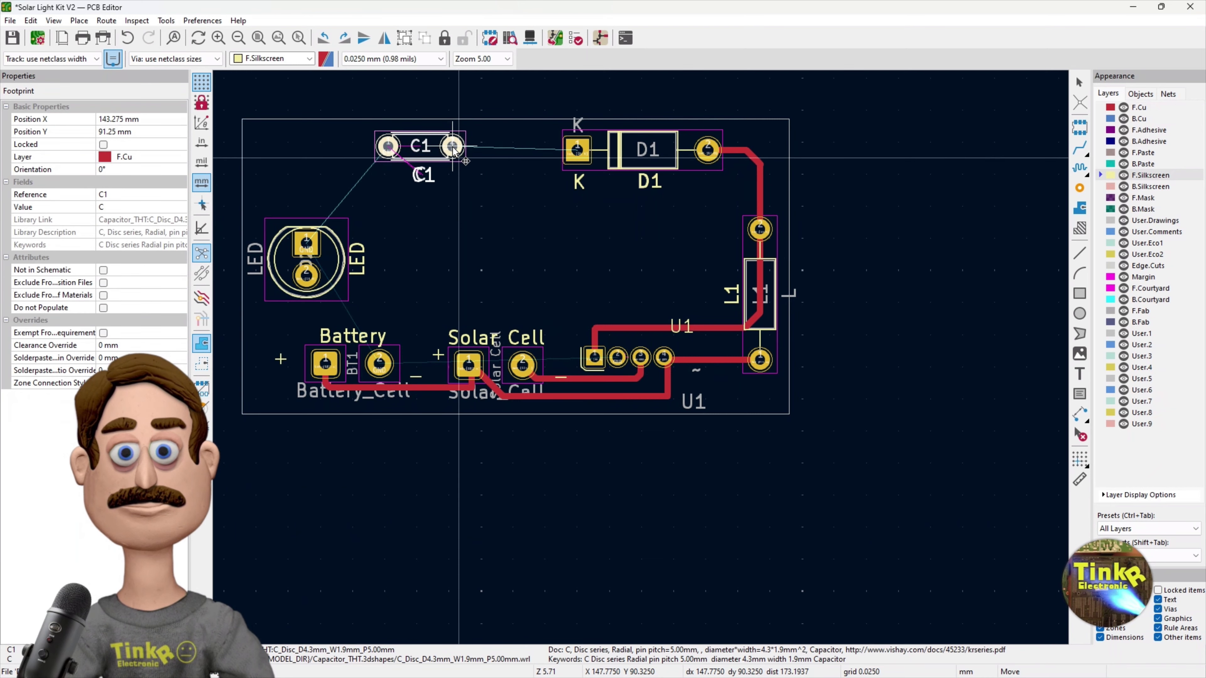
click(457, 159)
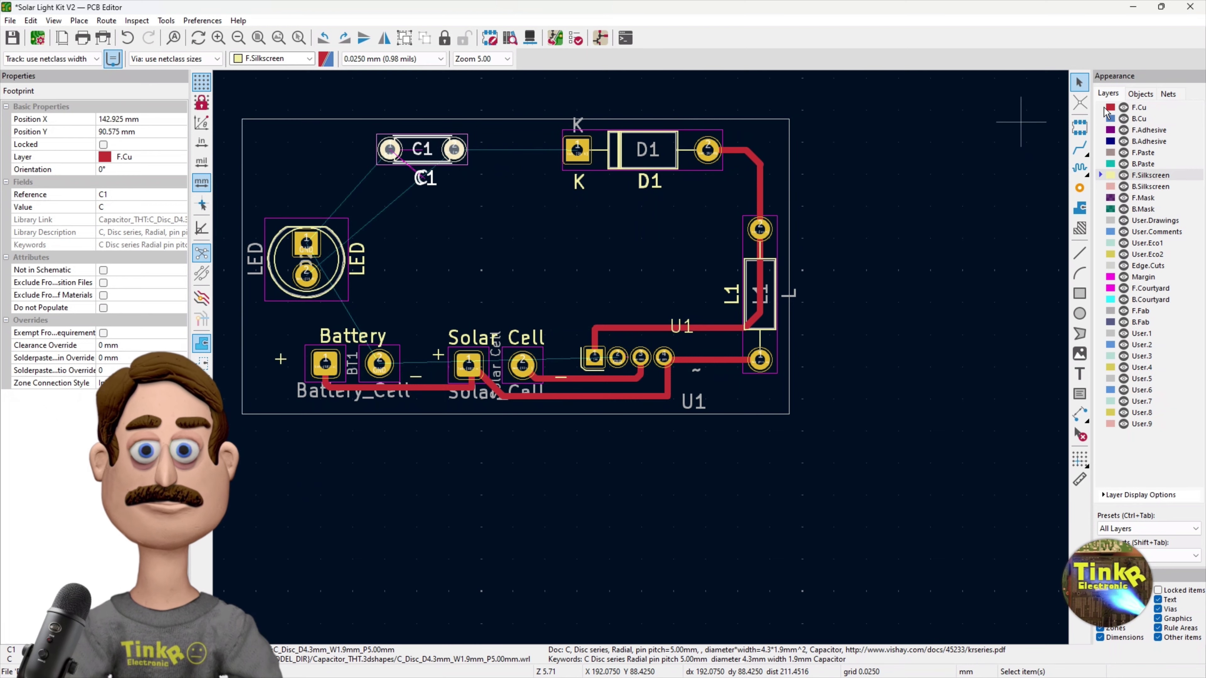
click(1080, 148)
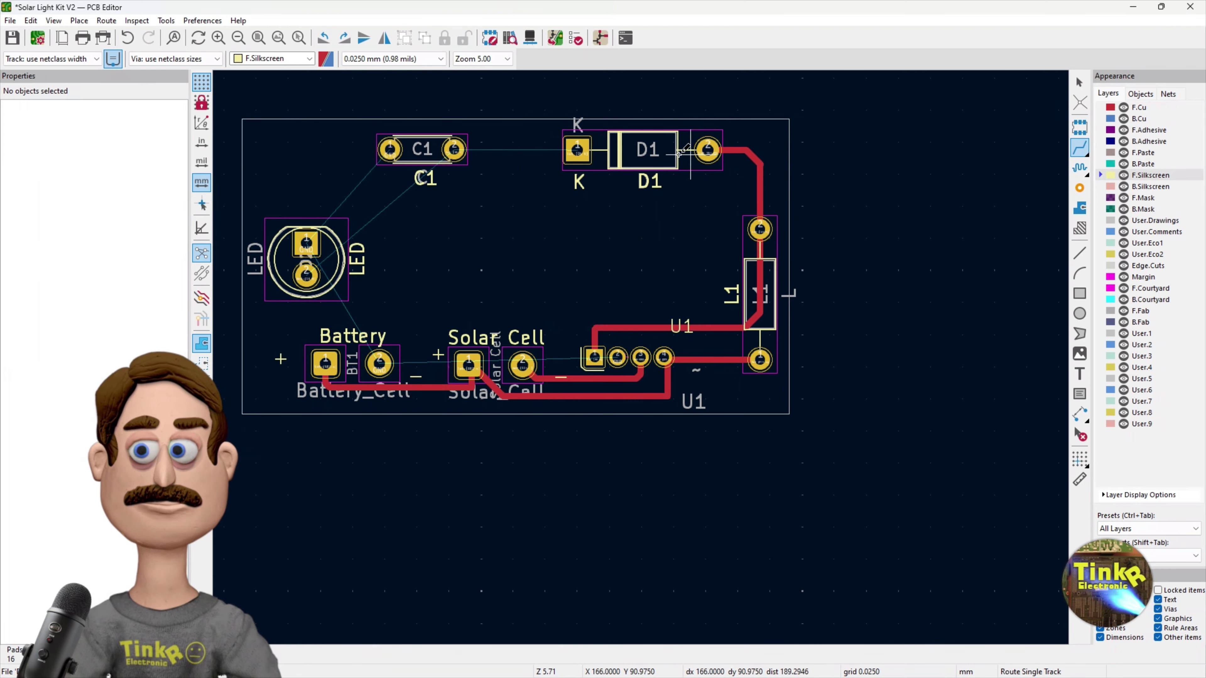
click(577, 150)
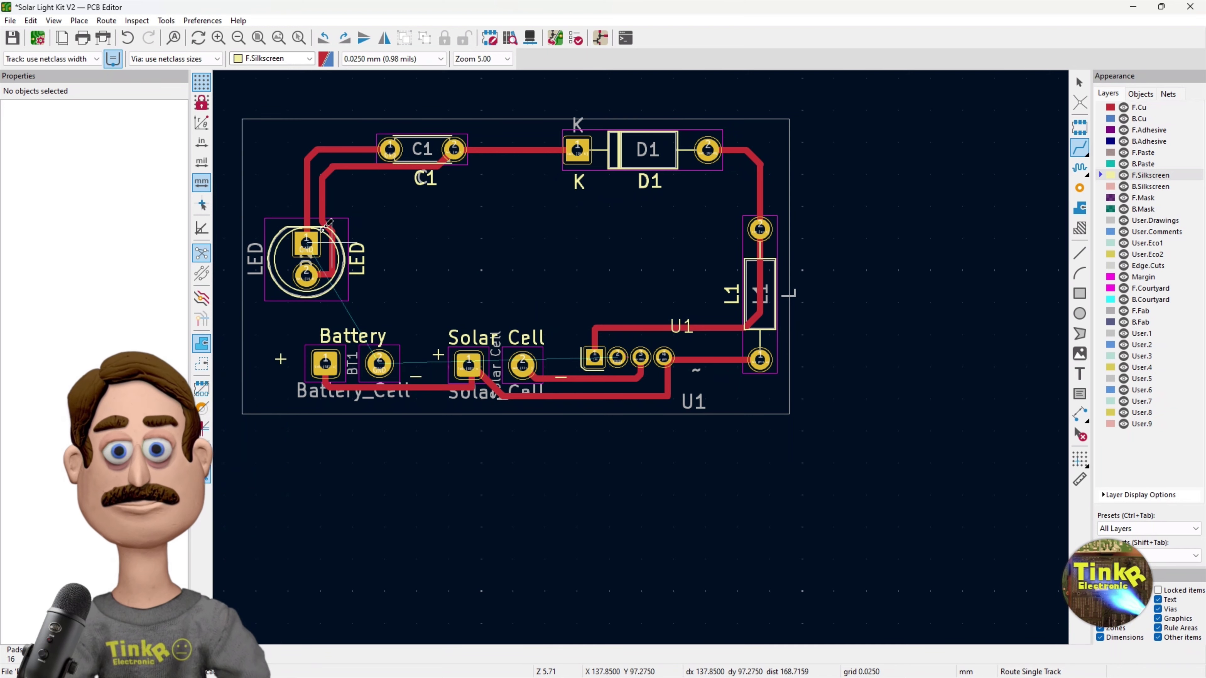
scroll(579, 357, up, 3)
scroll(657, 357, down, 2)
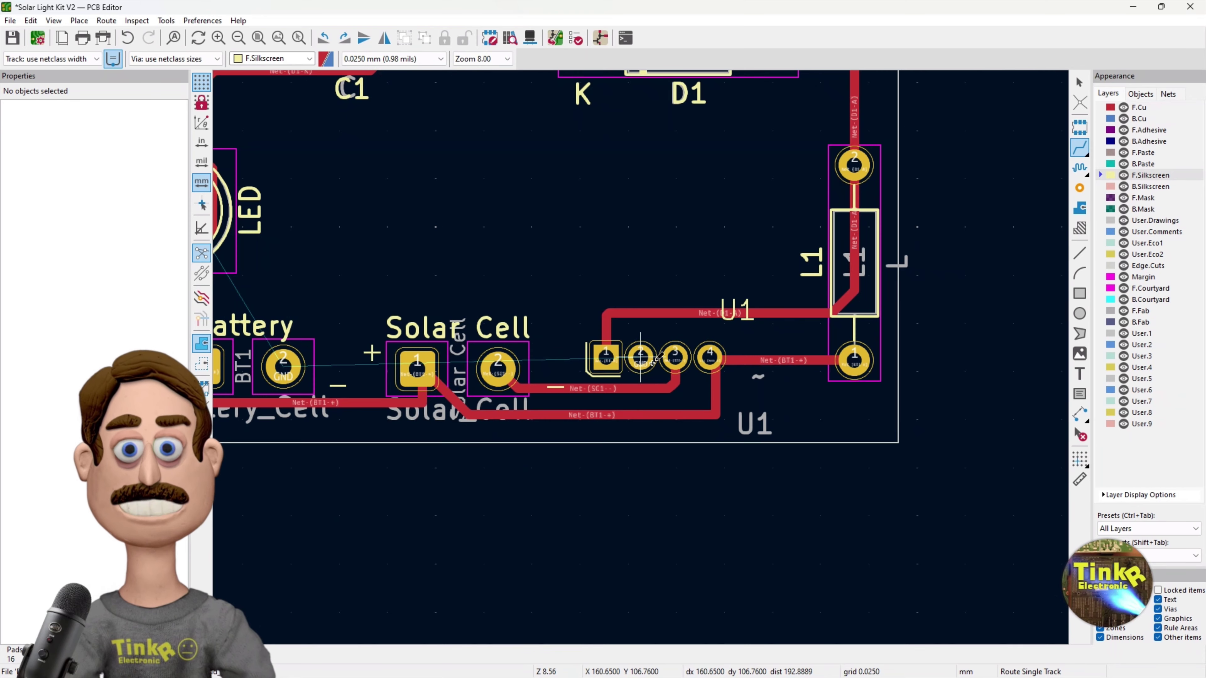
scroll(684, 304, down, 2)
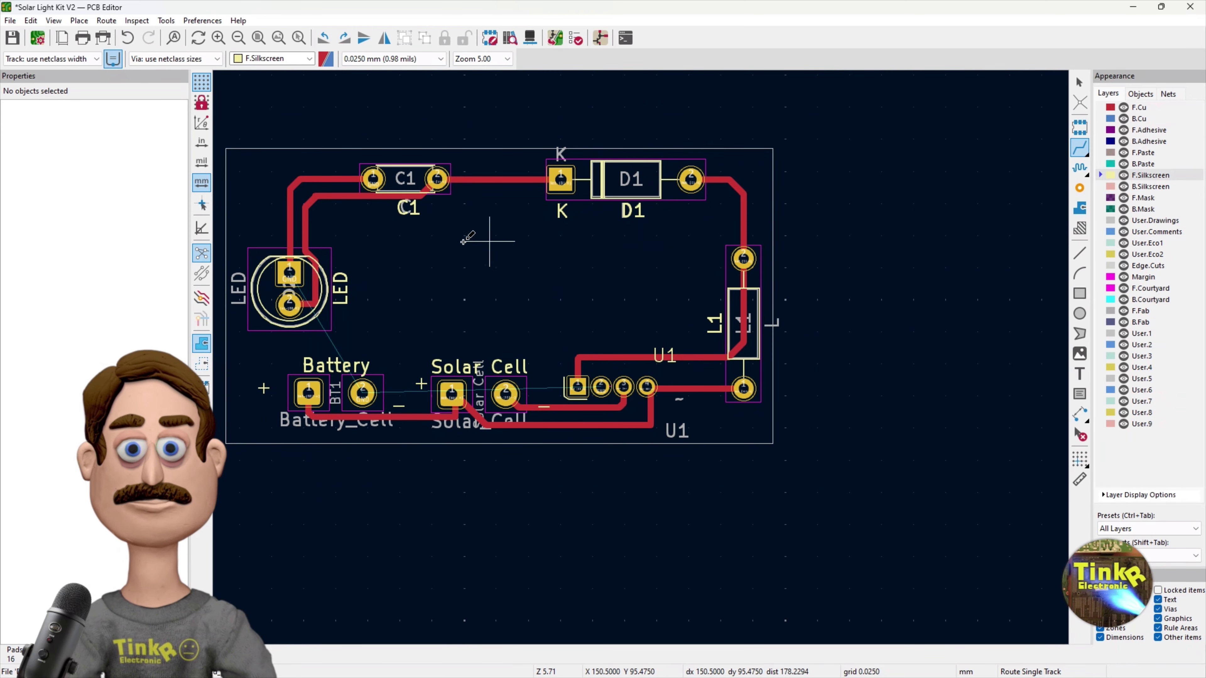
scroll(463, 241, down, 1)
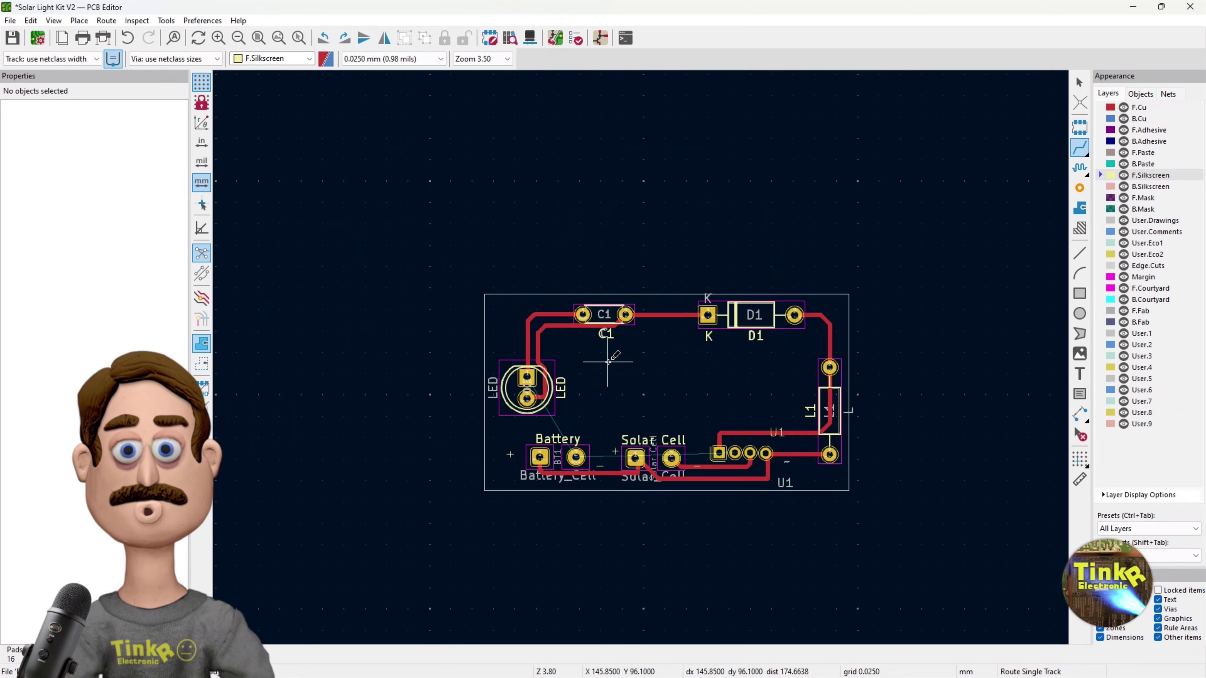
scroll(616, 337, up, 1)
scroll(641, 357, up, 2)
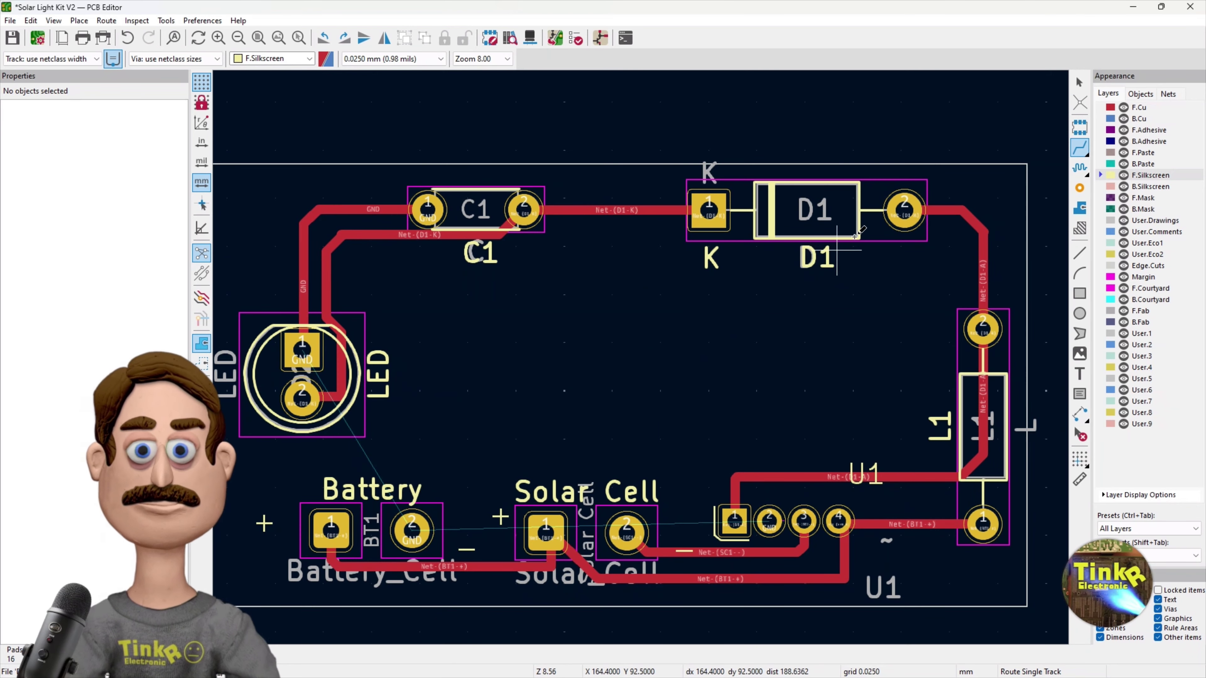
click(1083, 256)
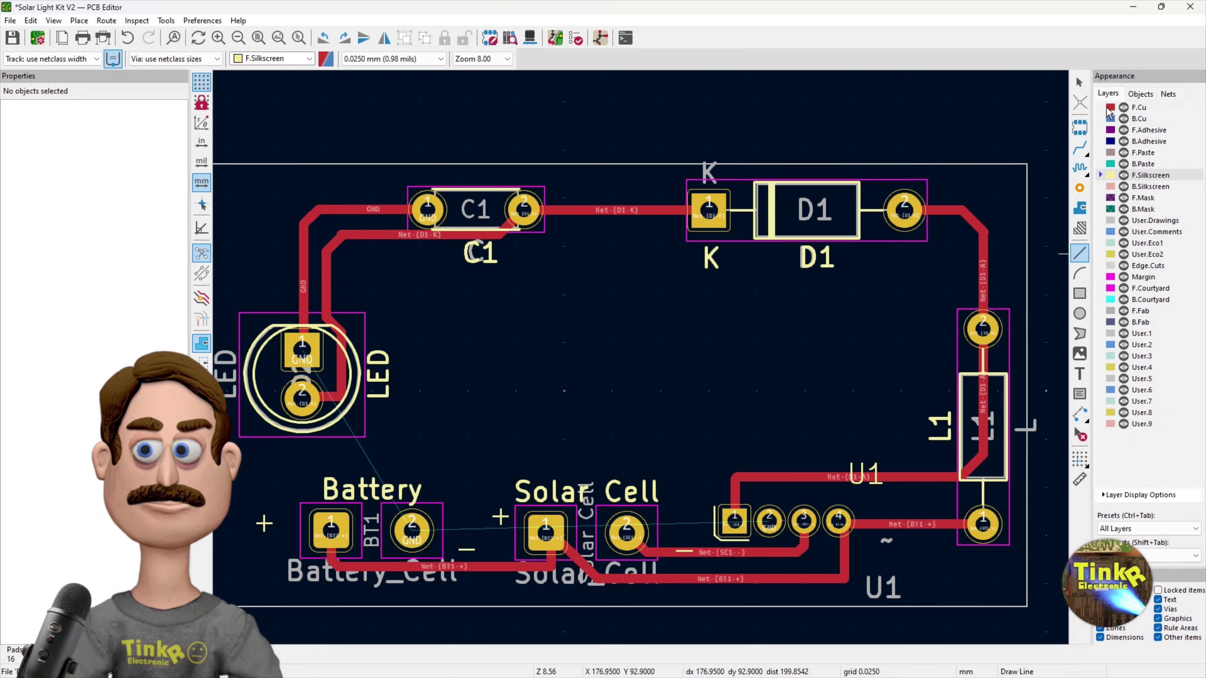
Make F.Cu the active layer and toggle its visibility off and on several times.
click(1107, 108)
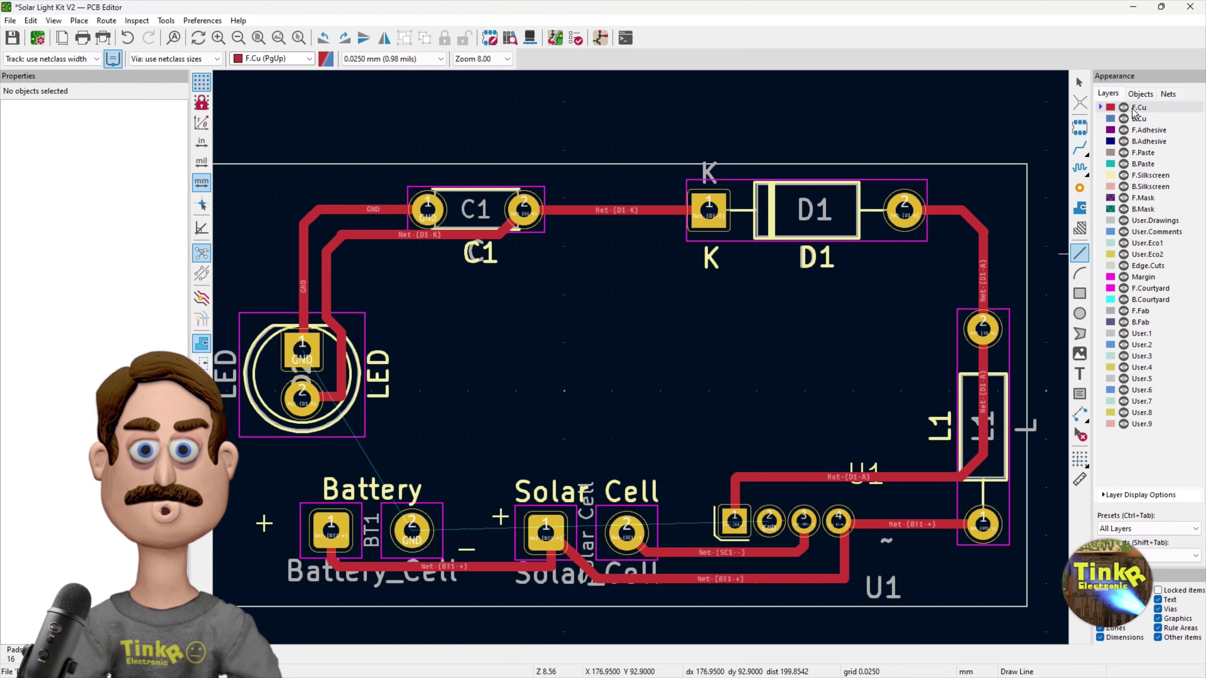
click(1123, 108)
click(1123, 109)
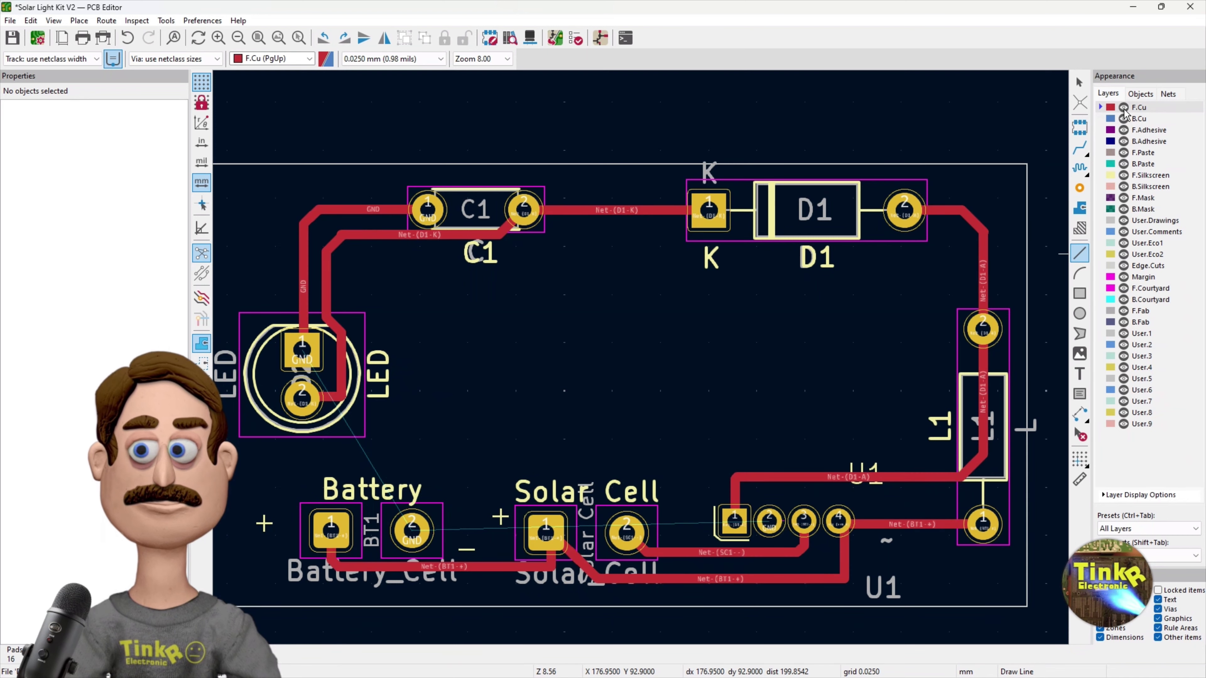
click(1123, 108)
click(1123, 108)
click(1123, 109)
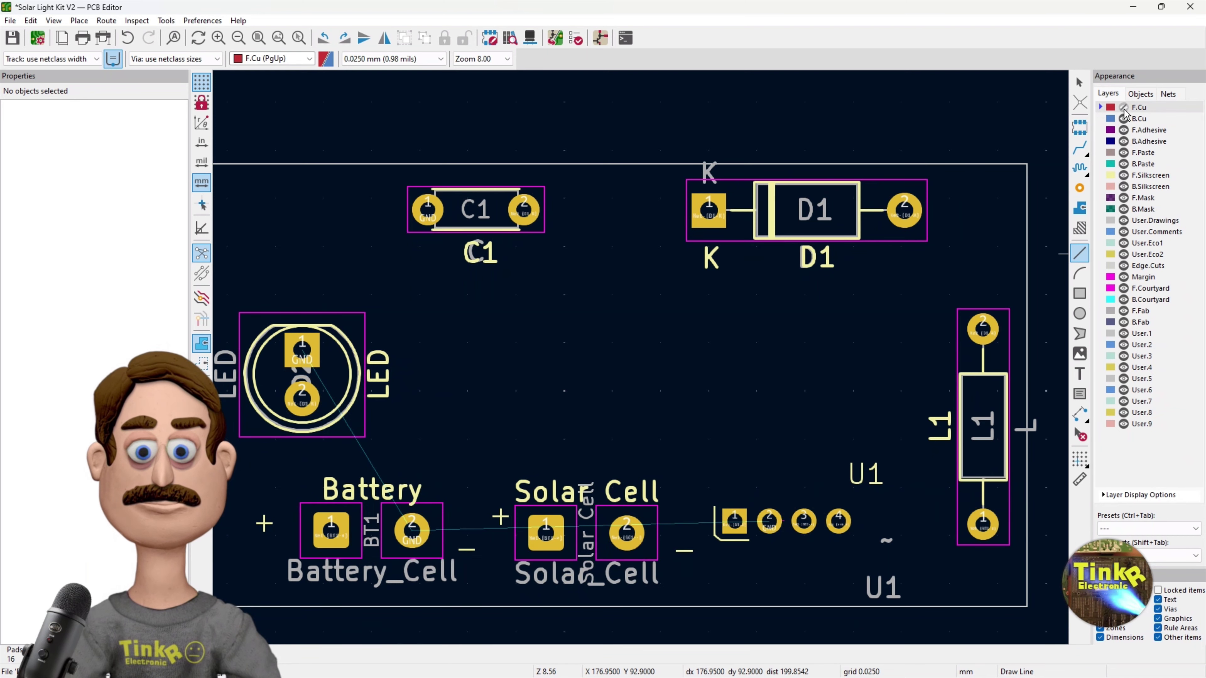
click(1123, 108)
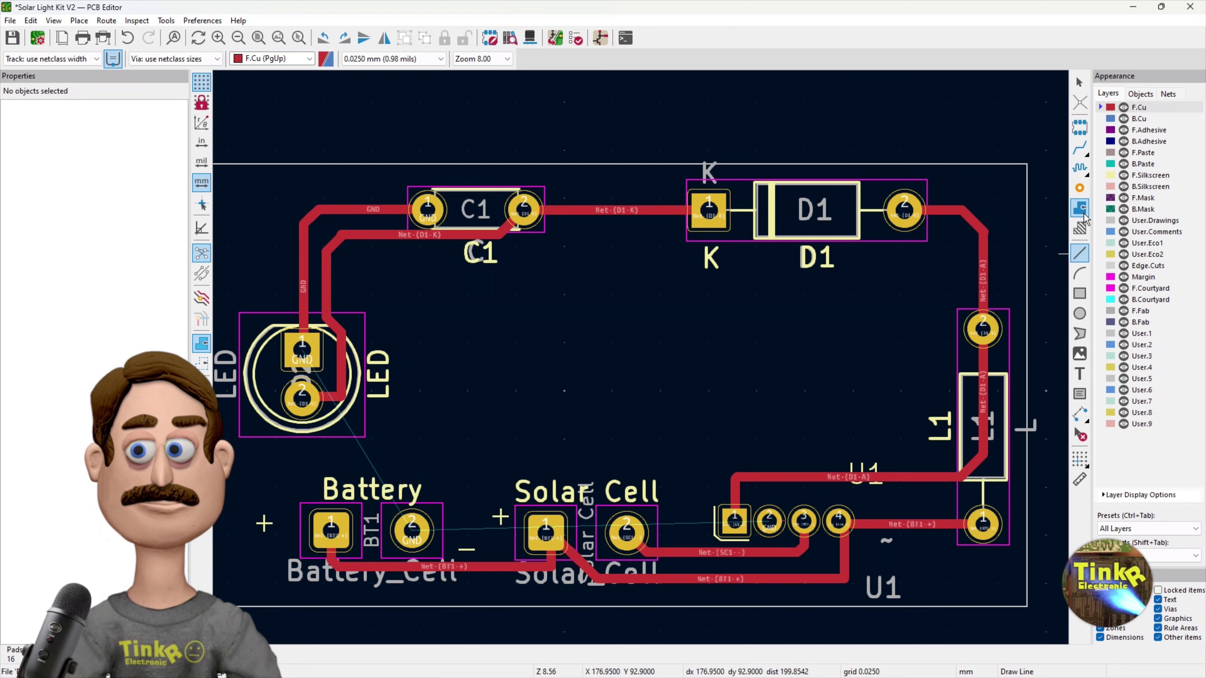
Start a line near L1, cancel it, and return to the Select tool.
click(1080, 253)
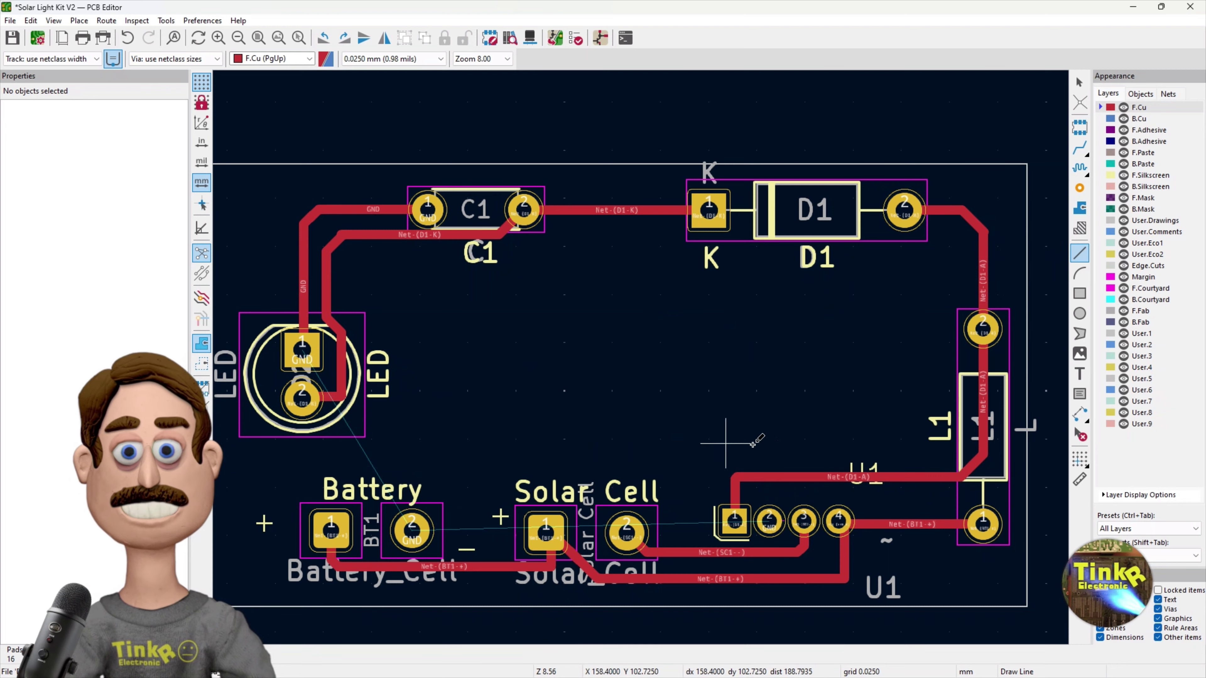
click(899, 440)
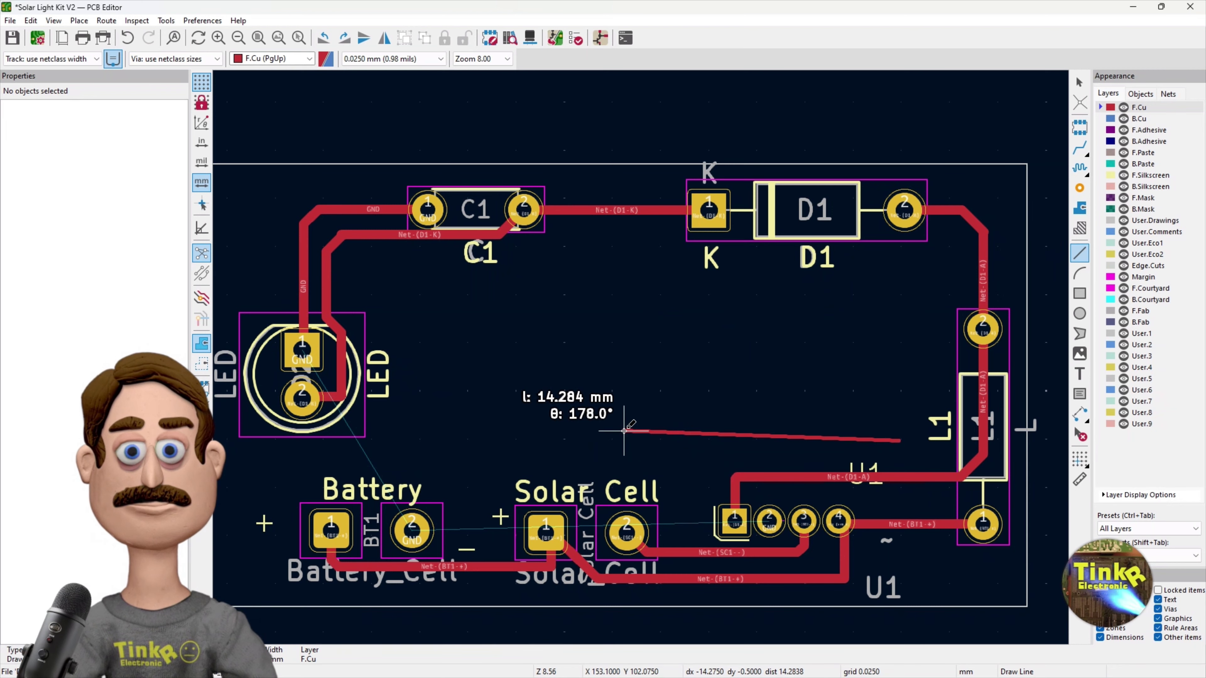
key(Escape)
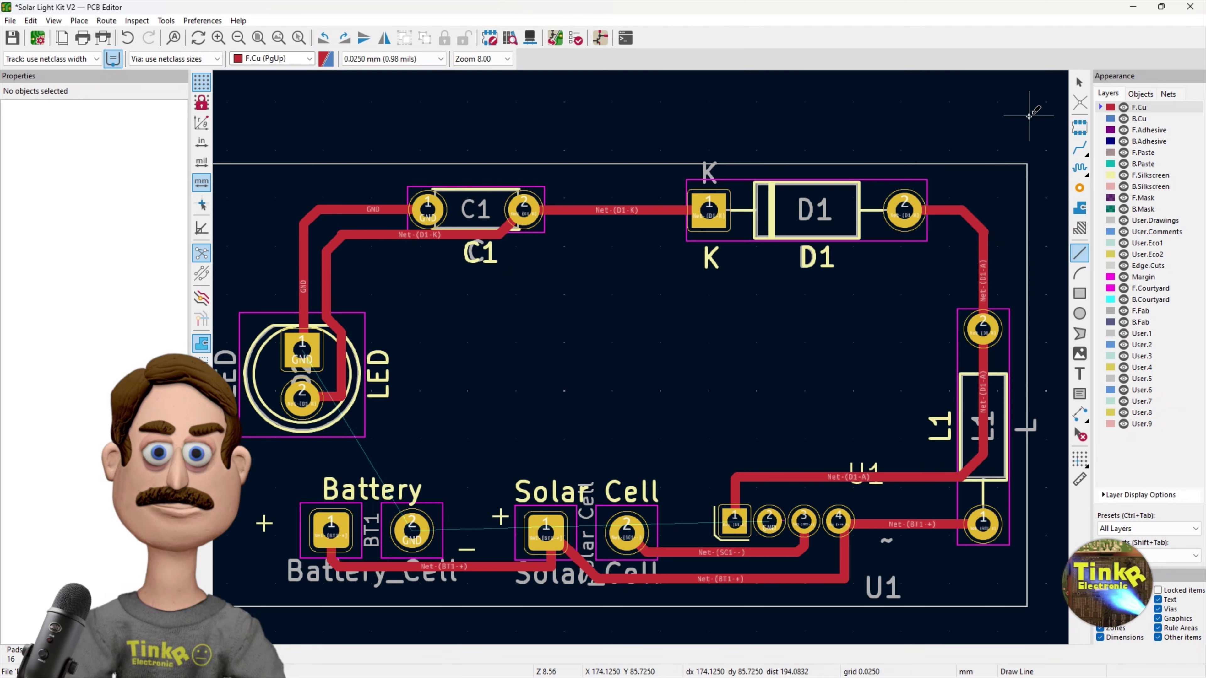
click(1079, 84)
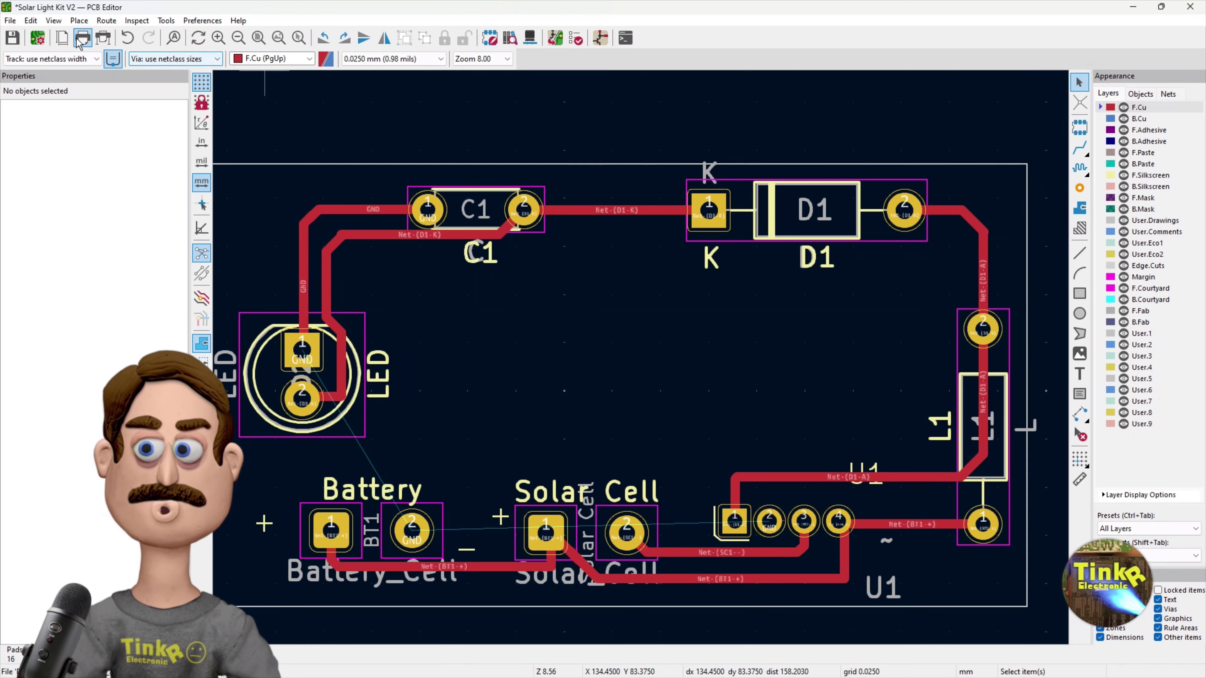
click(54, 20)
click(81, 41)
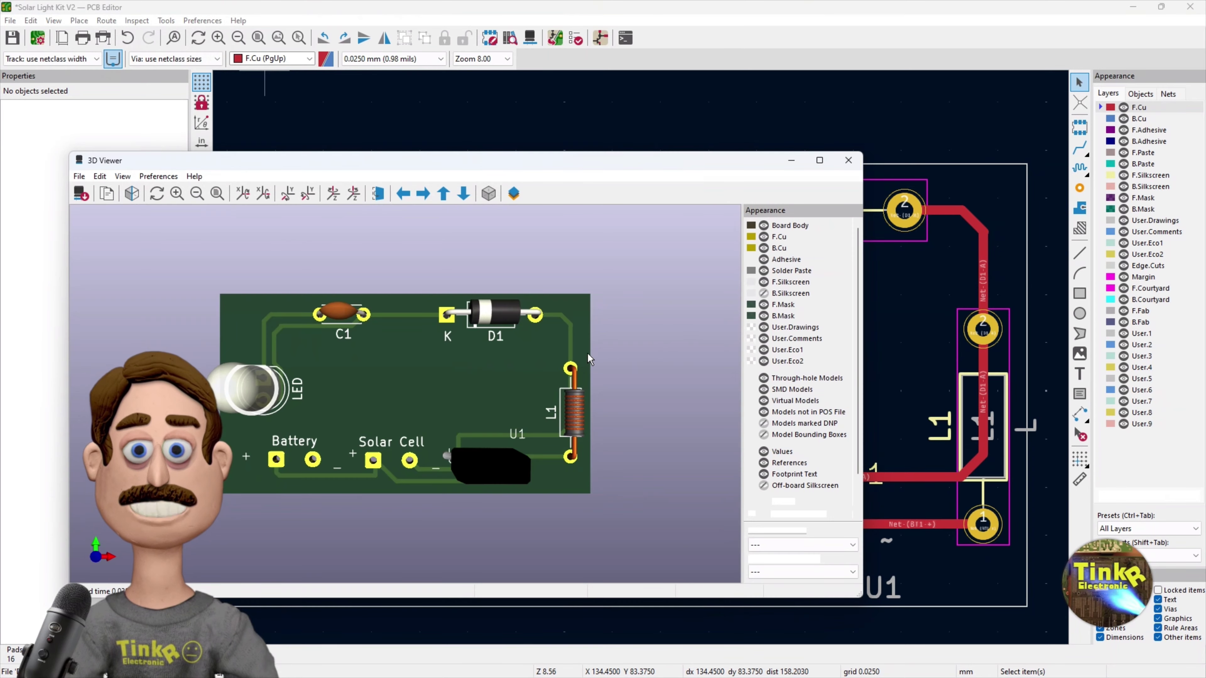
drag(477, 379, 467, 420)
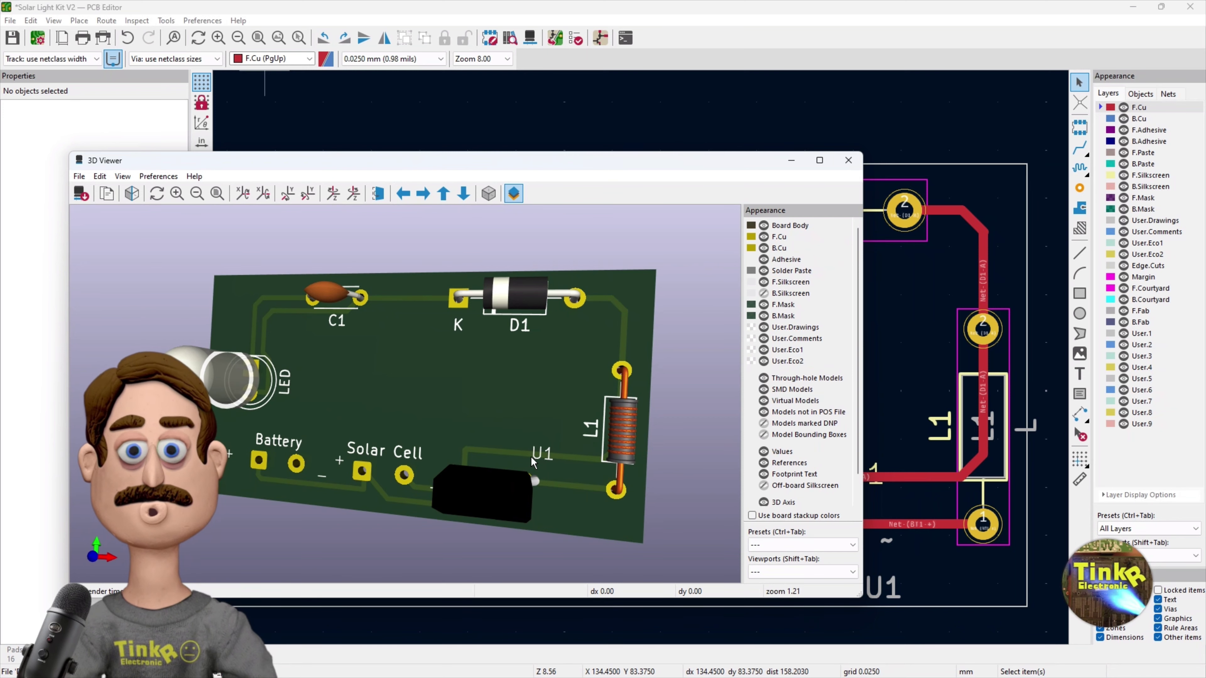
drag(491, 446, 509, 429)
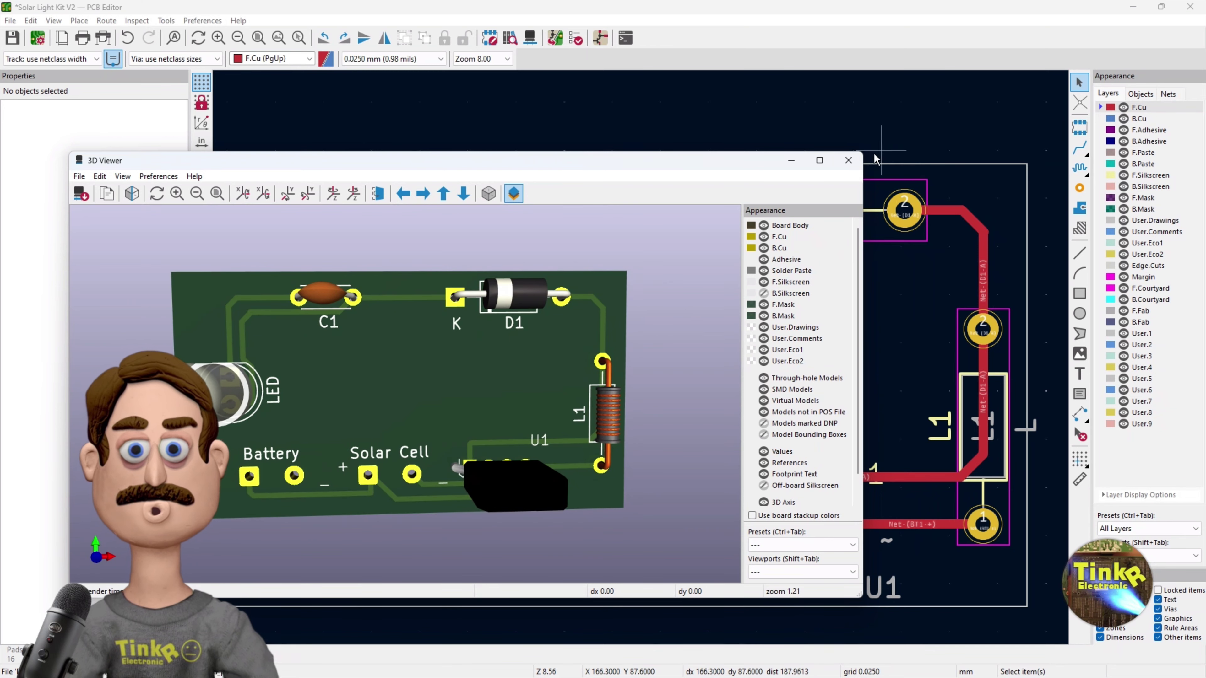
click(849, 160)
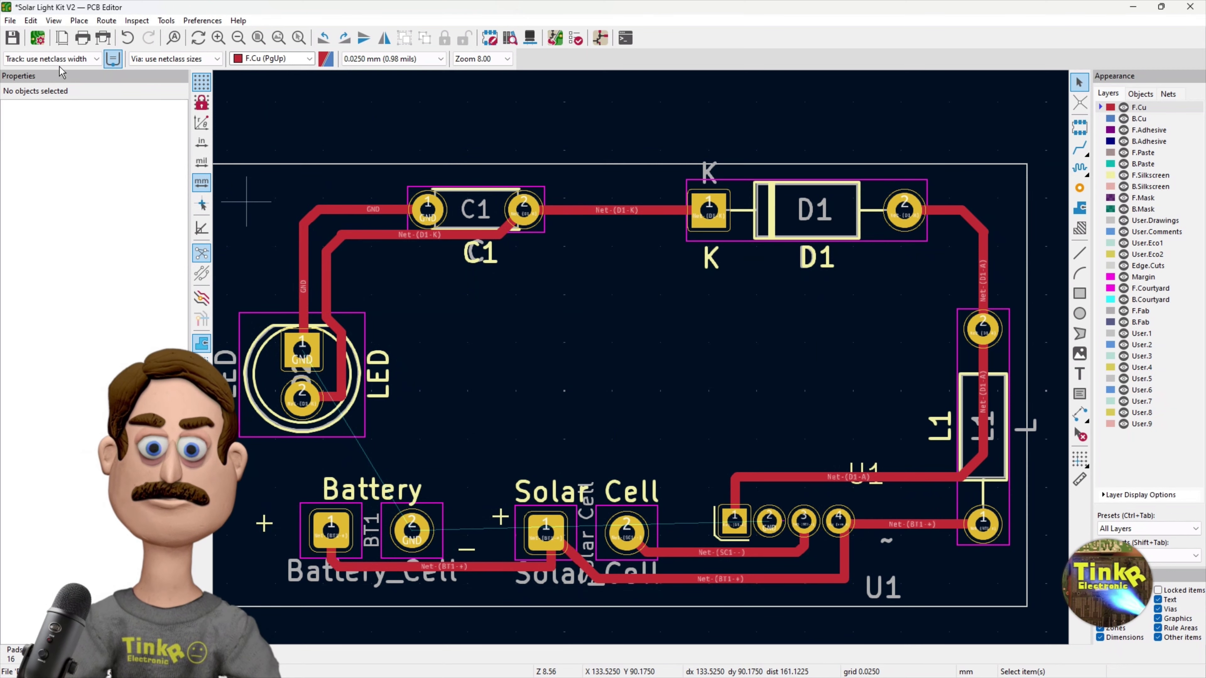
Make F.Silkscreen the active layer and move the U1 label beside U1's pads.
click(1149, 175)
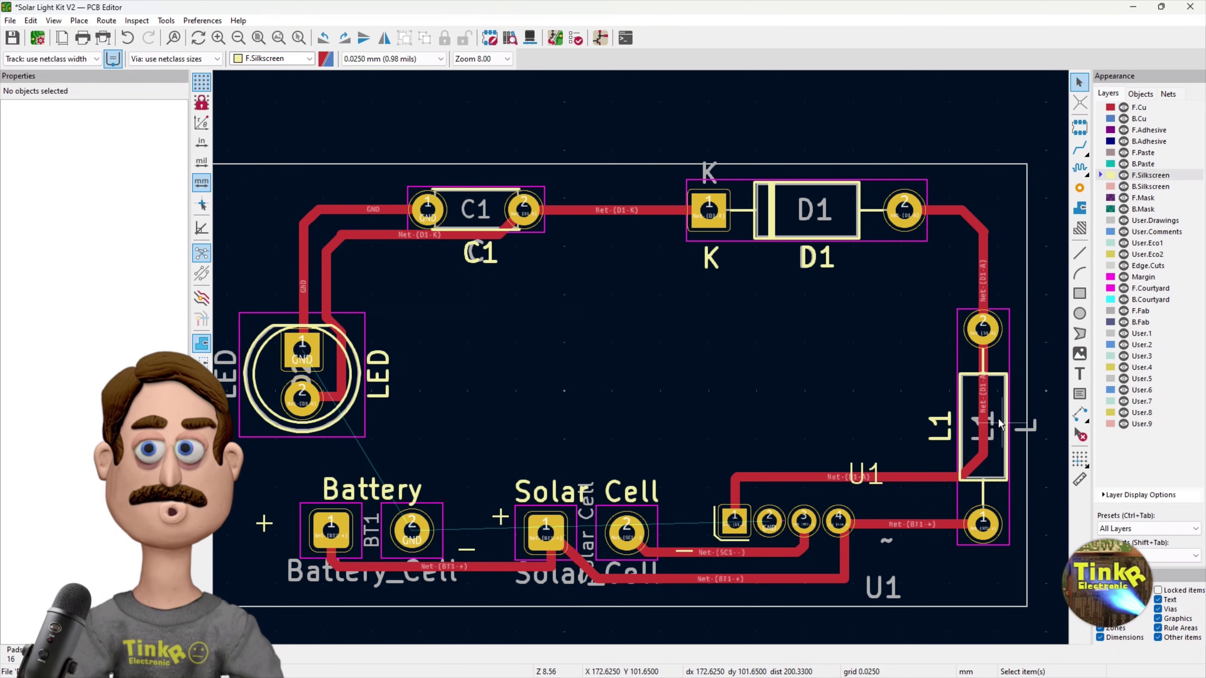
click(863, 486)
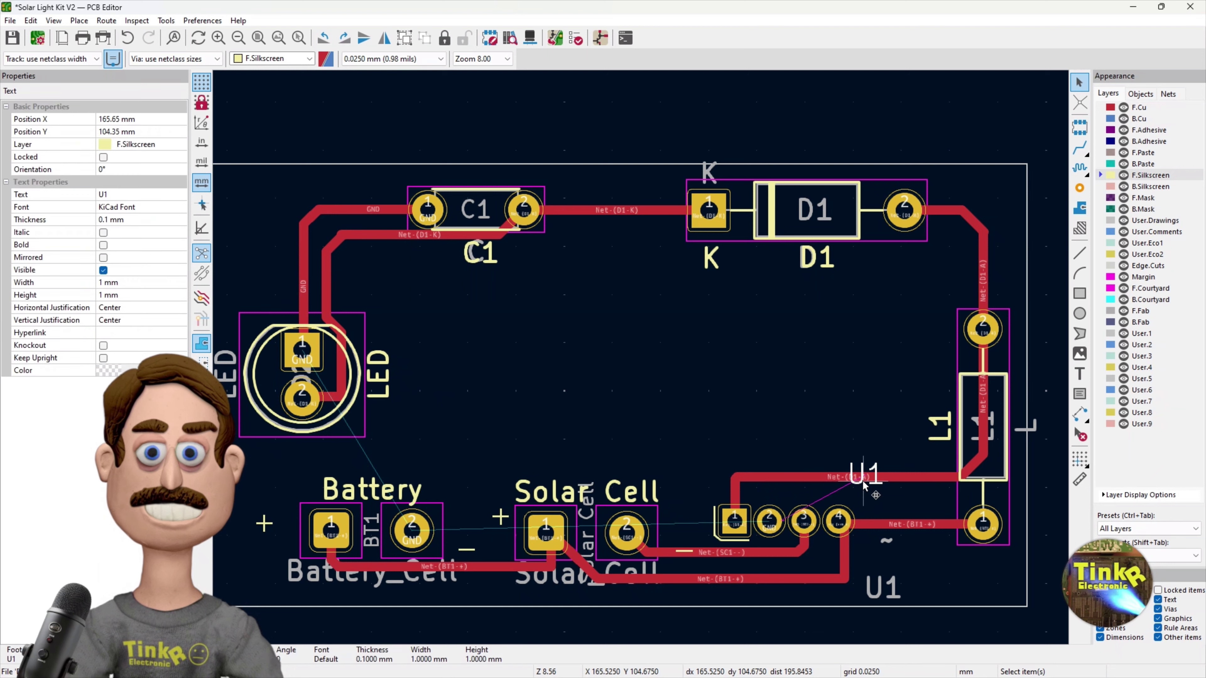
key(m)
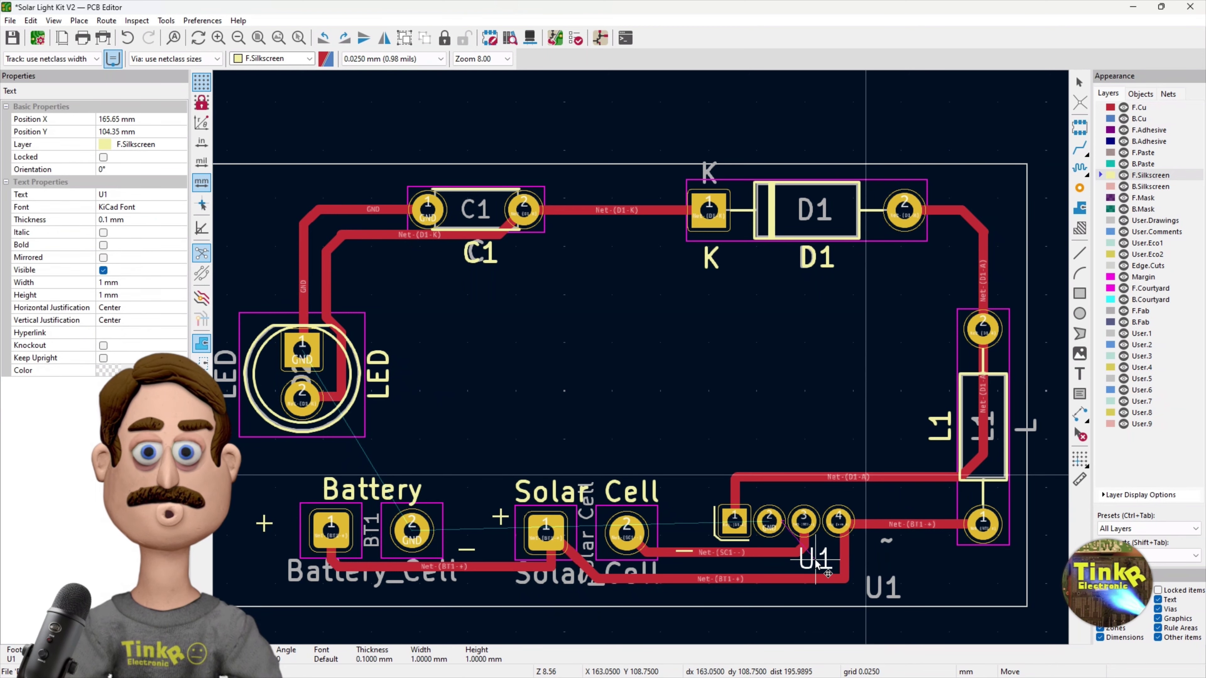
click(818, 562)
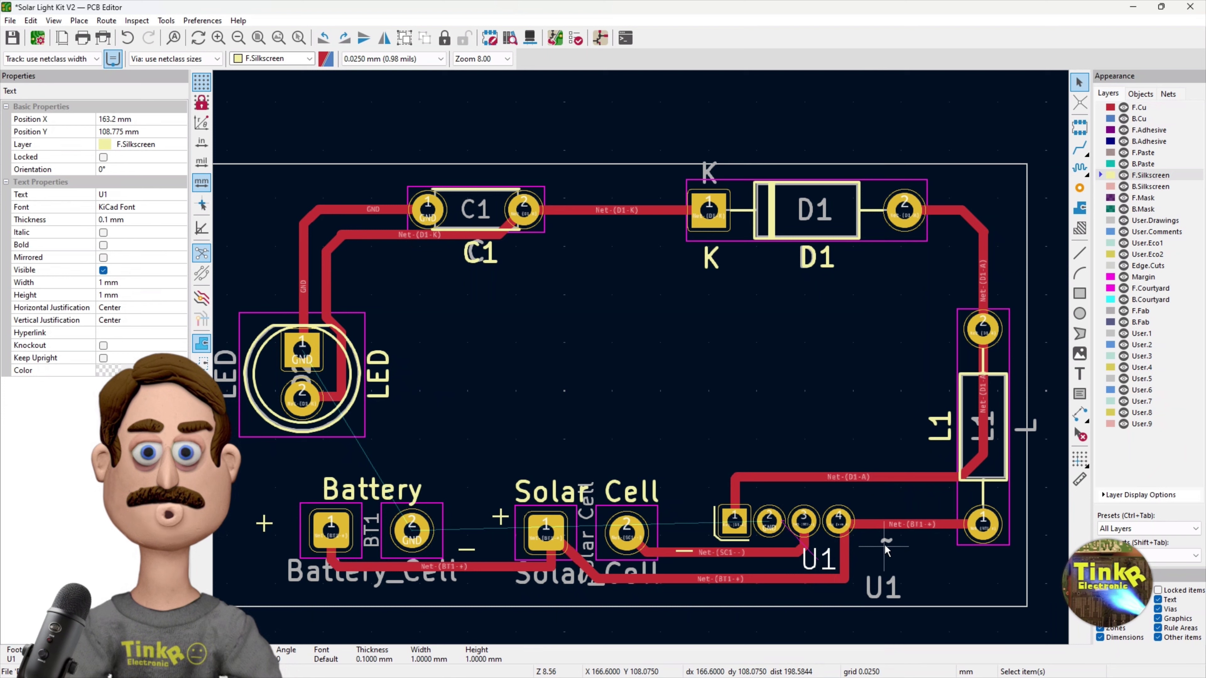
Move the L1 label beside L1's lower pad and start a silkscreen line above the Battery.
click(945, 420)
key(m)
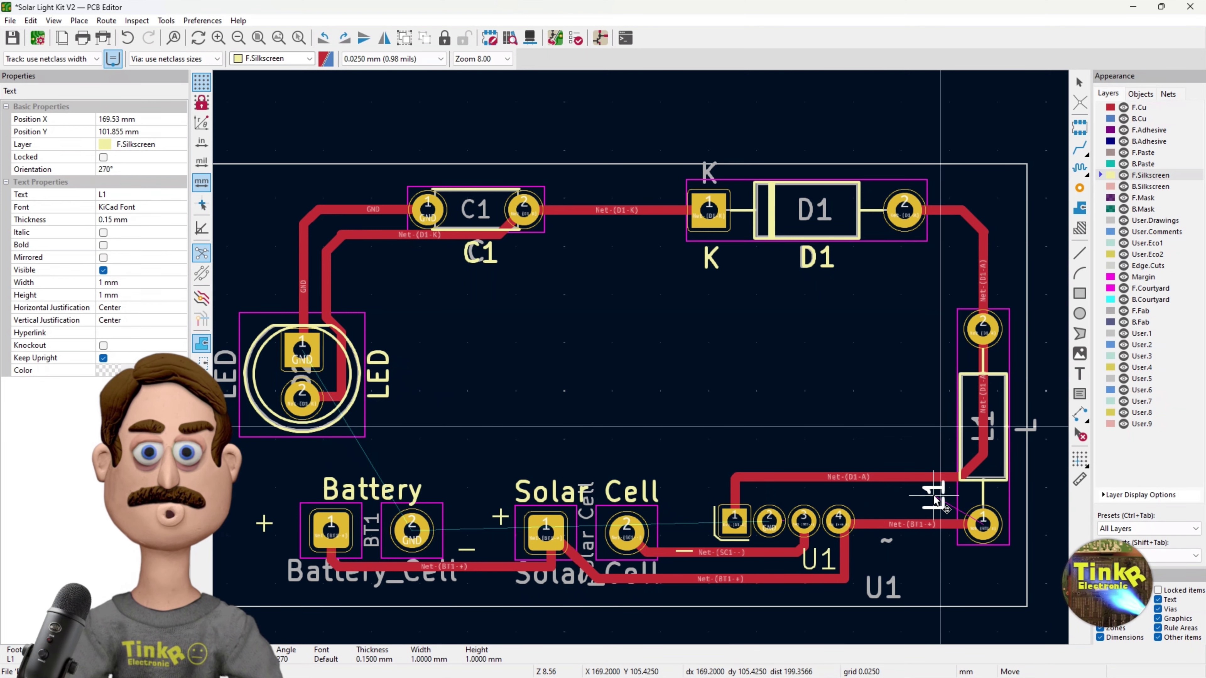
click(933, 497)
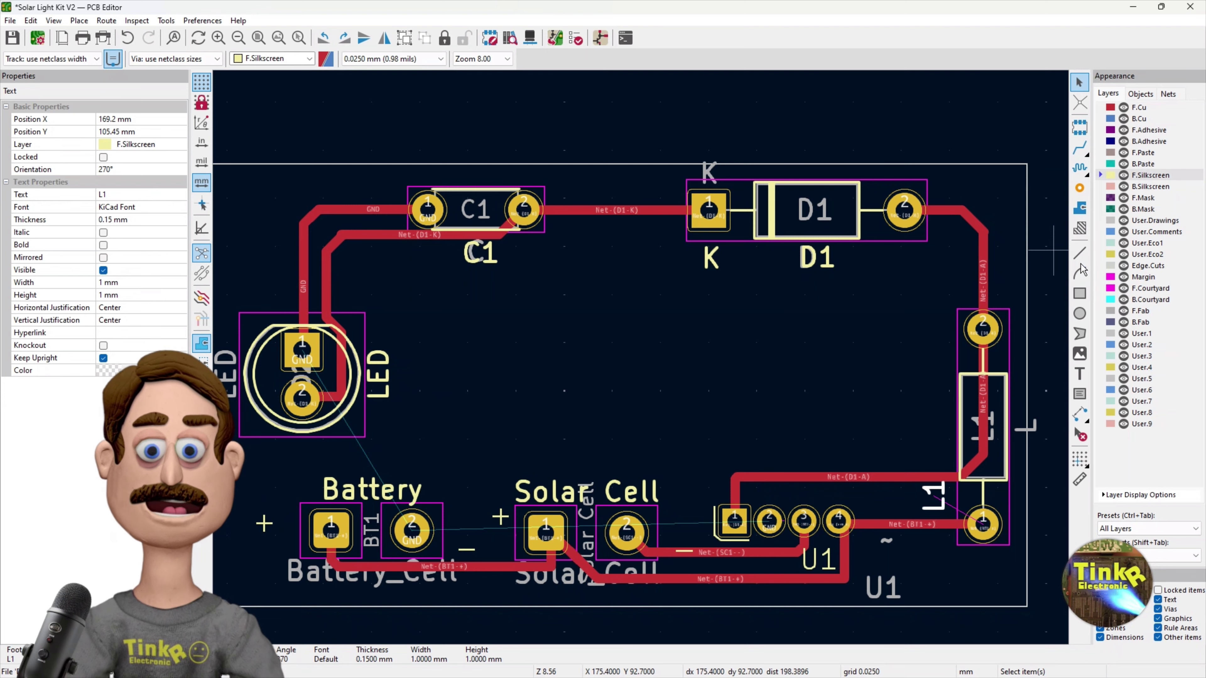
click(1080, 253)
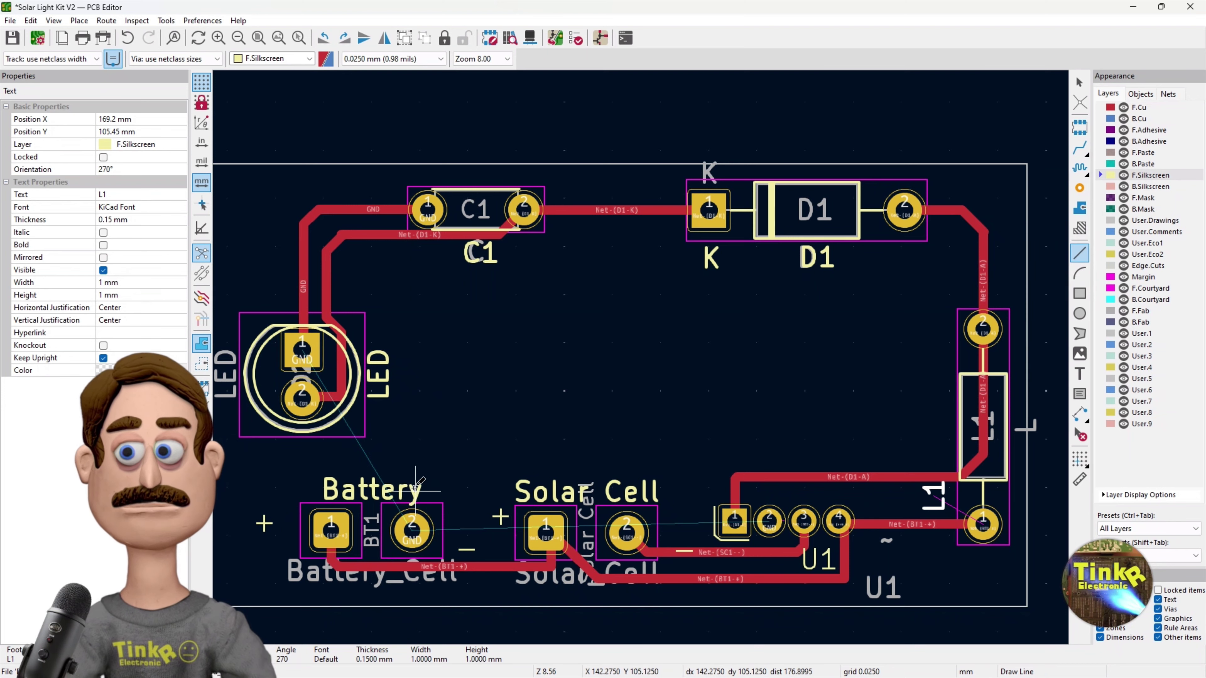
click(398, 477)
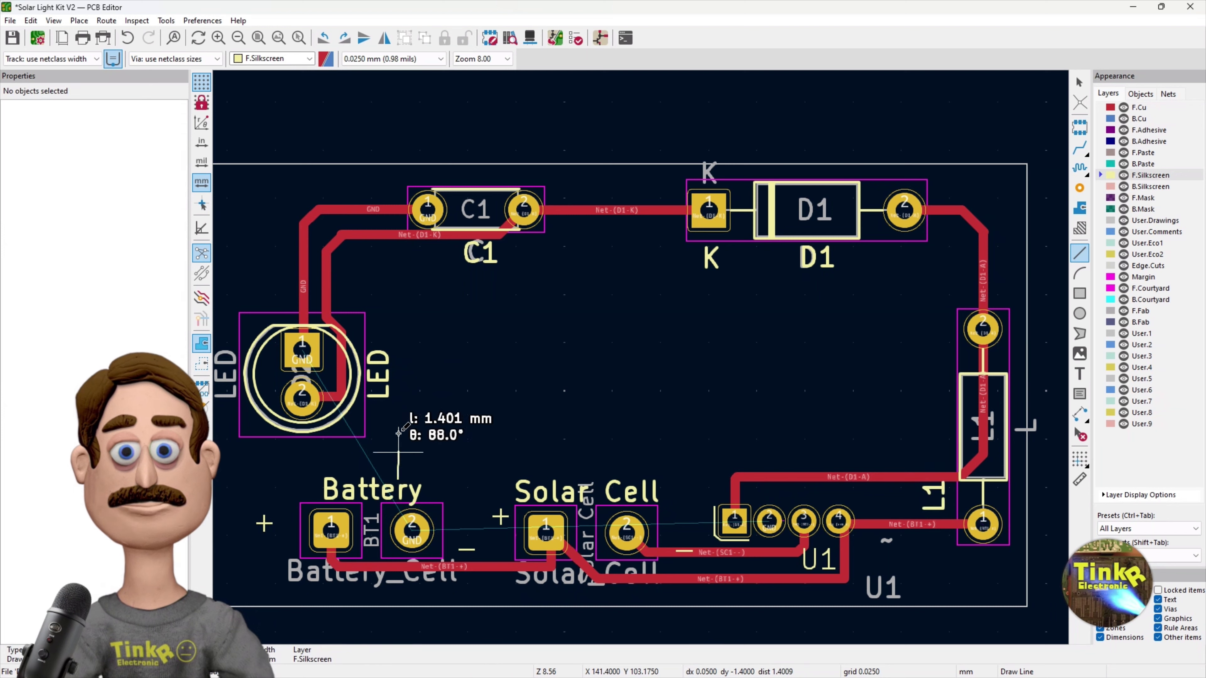
Trace a closed silkscreen box around the board's empty centre, with a short jog above U1.
click(399, 270)
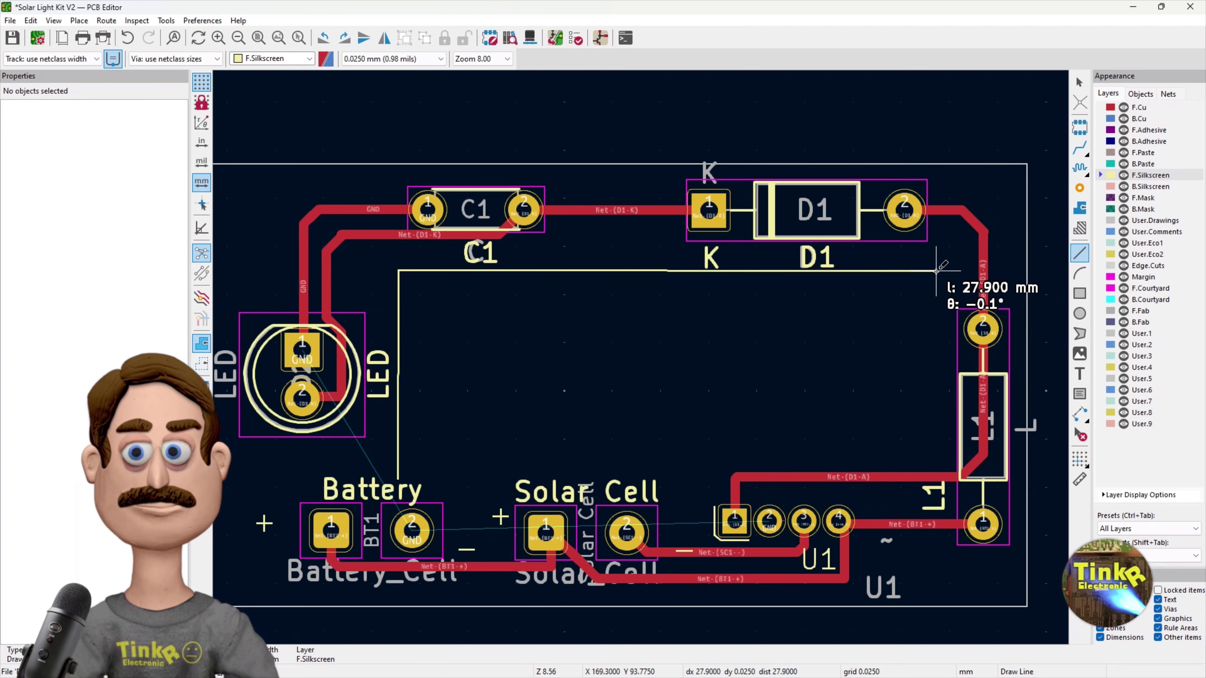
click(946, 271)
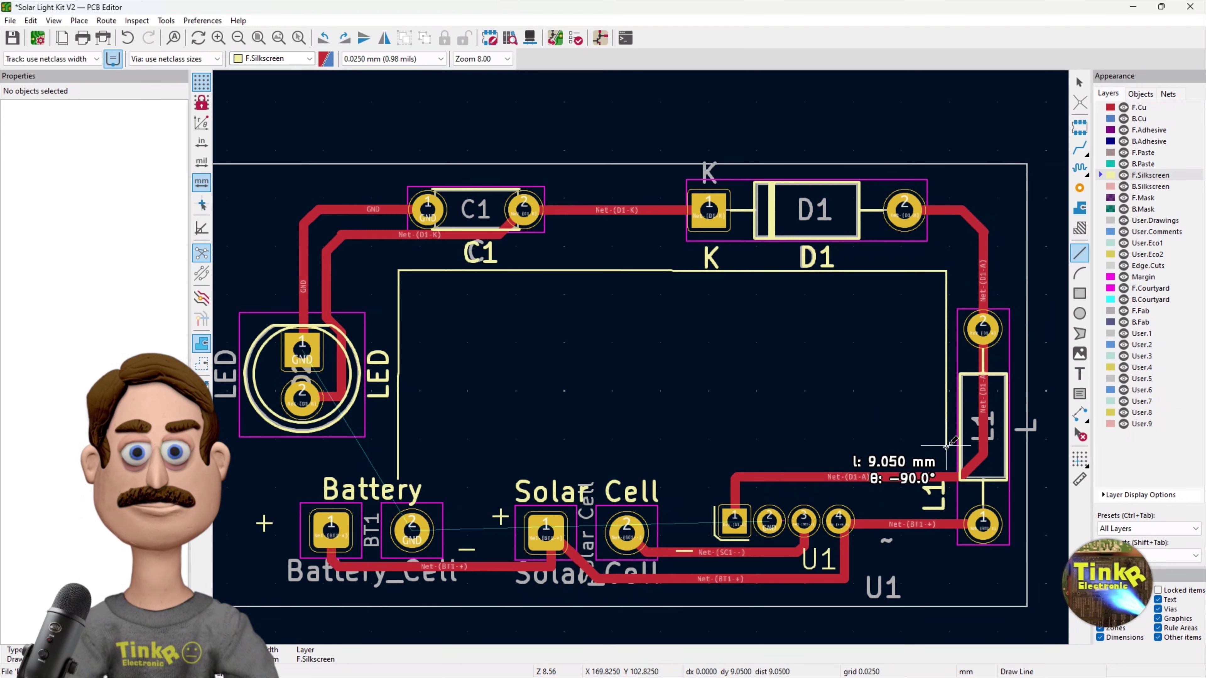
click(946, 460)
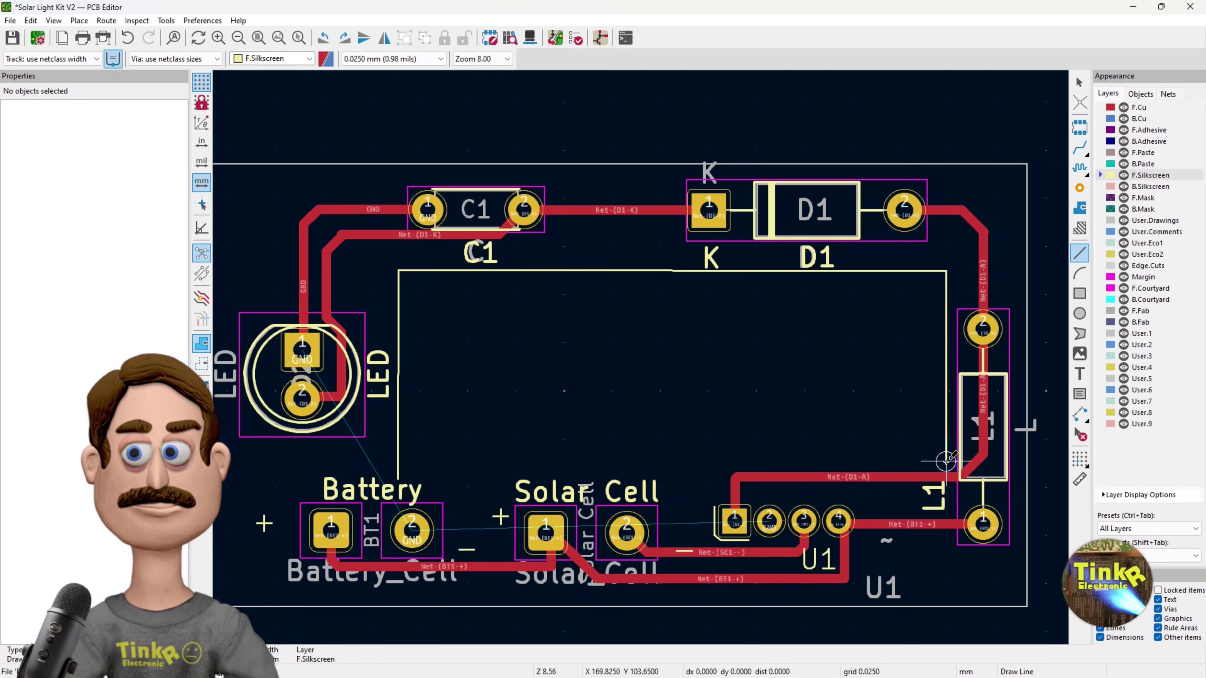
click(730, 460)
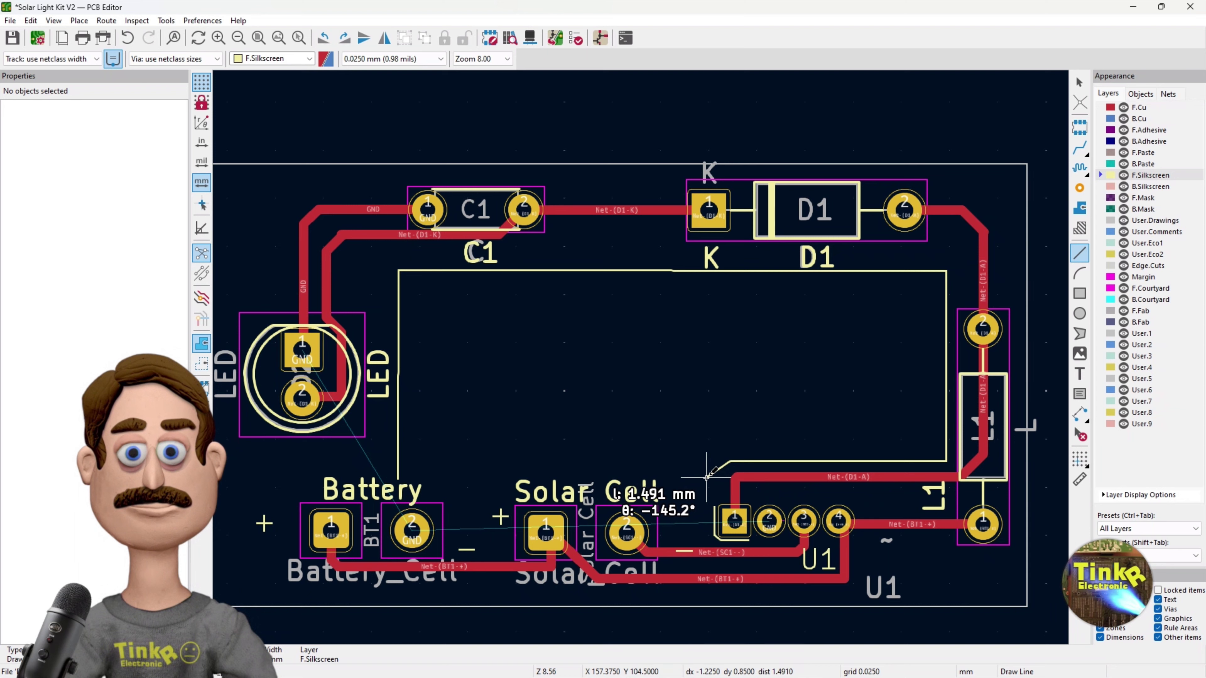
click(707, 477)
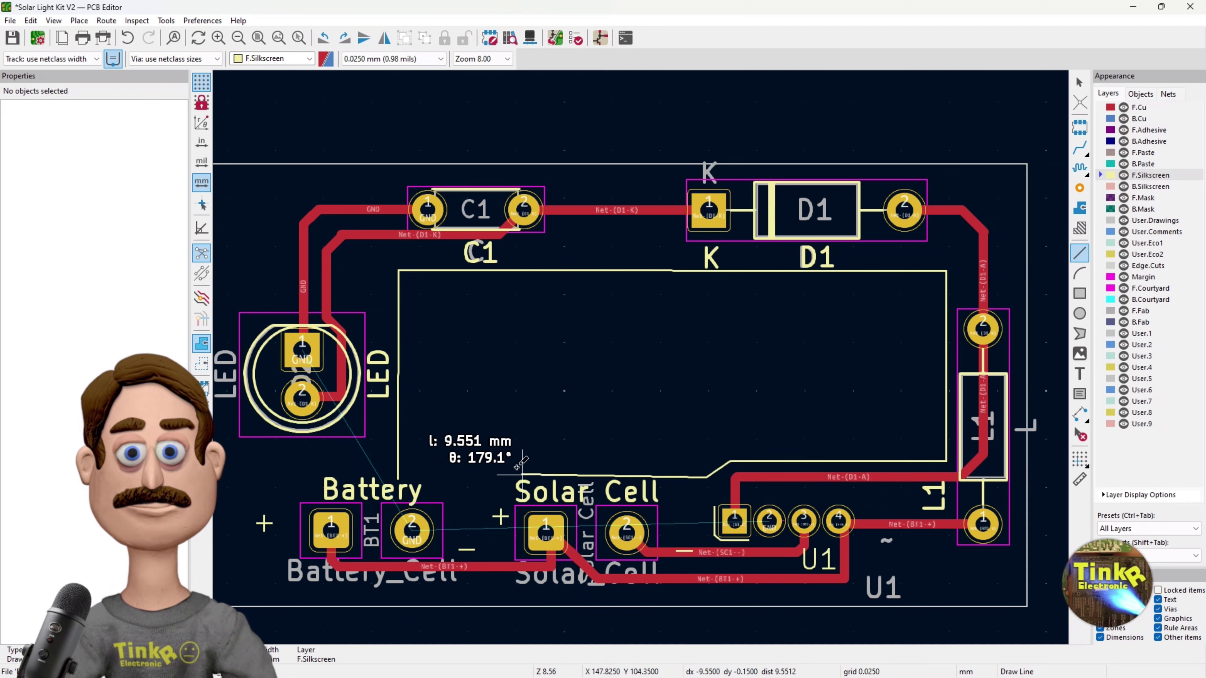
double_click(397, 477)
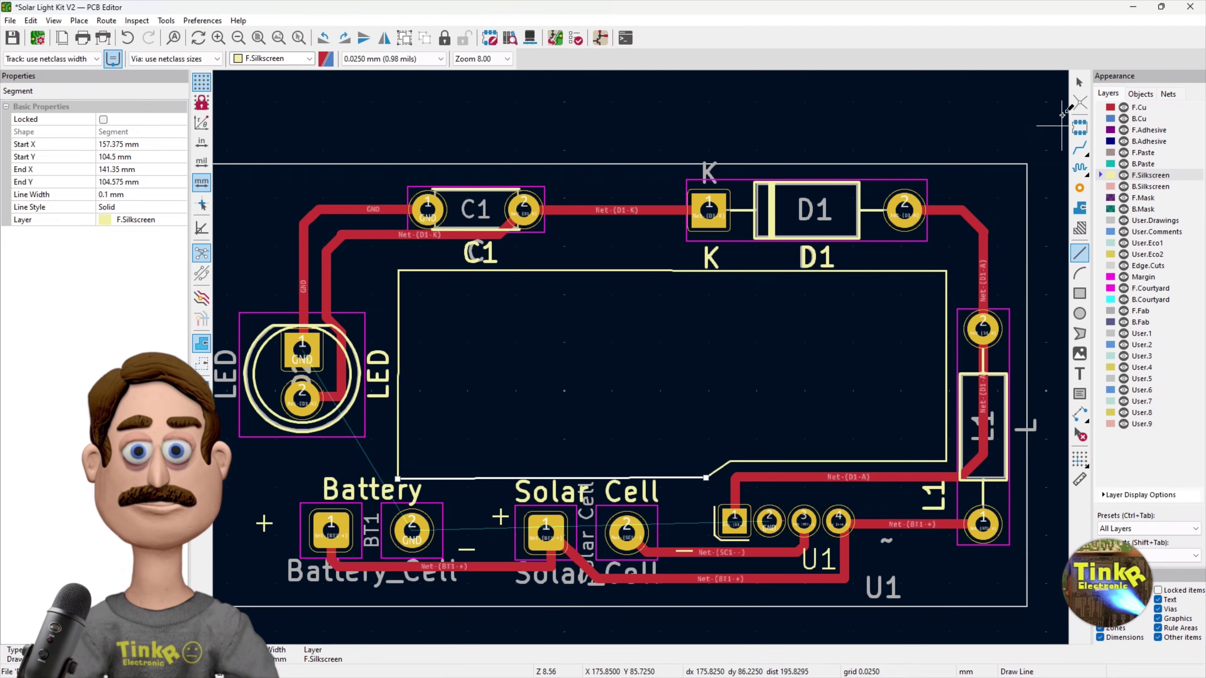
click(1079, 83)
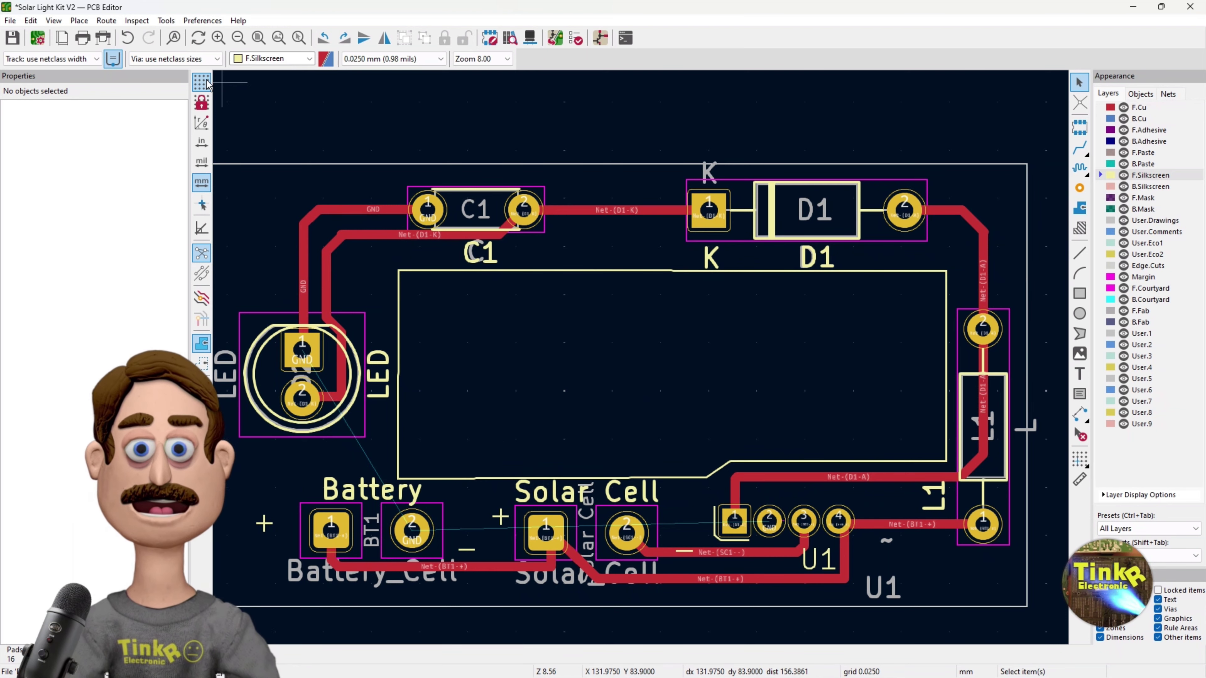
Open the 3D Viewer, zoom in, and tilt the board to view it at an angle.
click(53, 20)
mouse_move(79, 24)
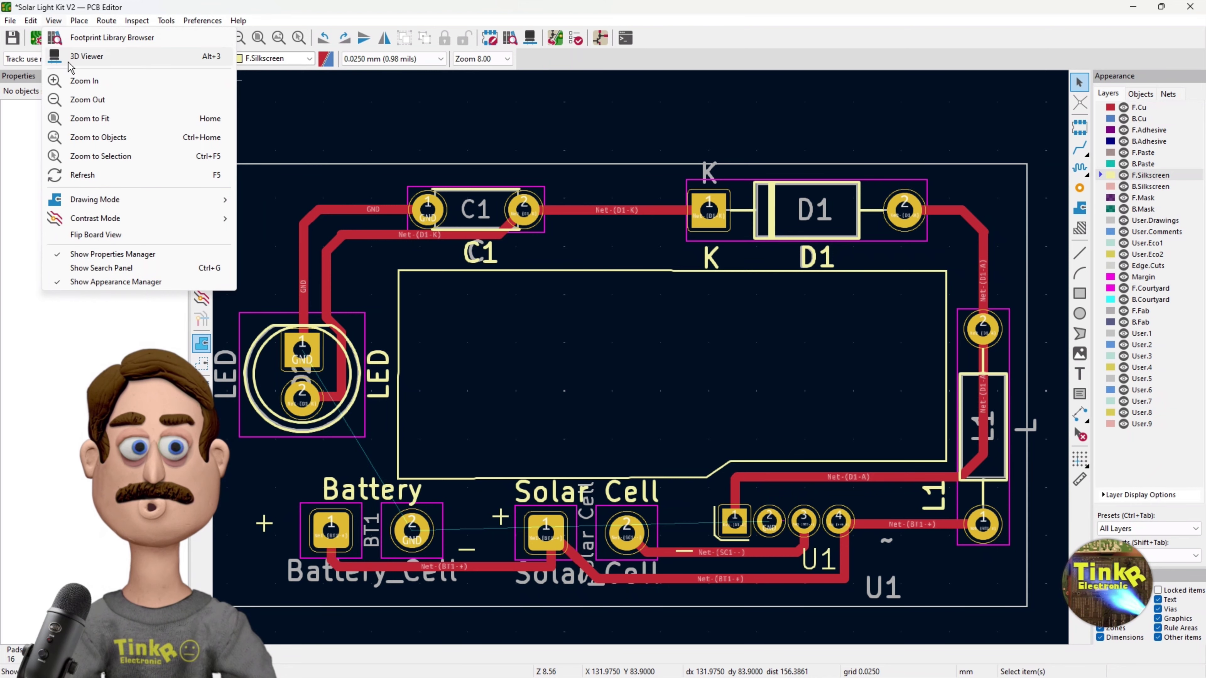
click(70, 58)
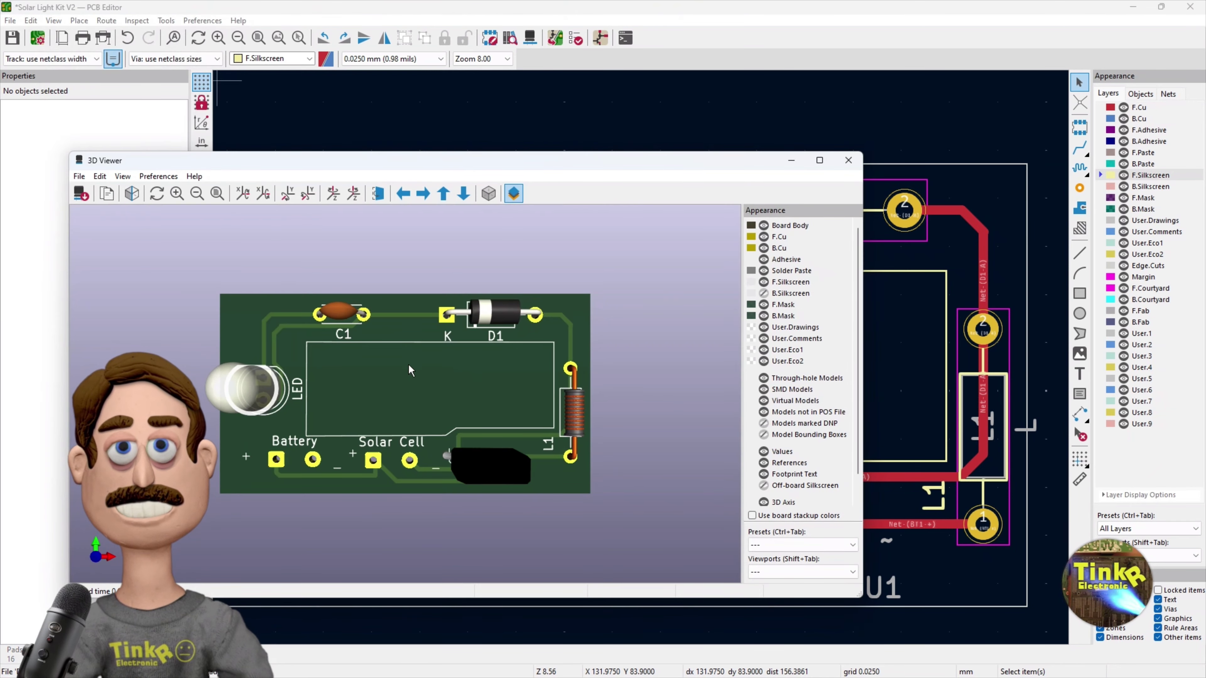
scroll(401, 371, up, 5)
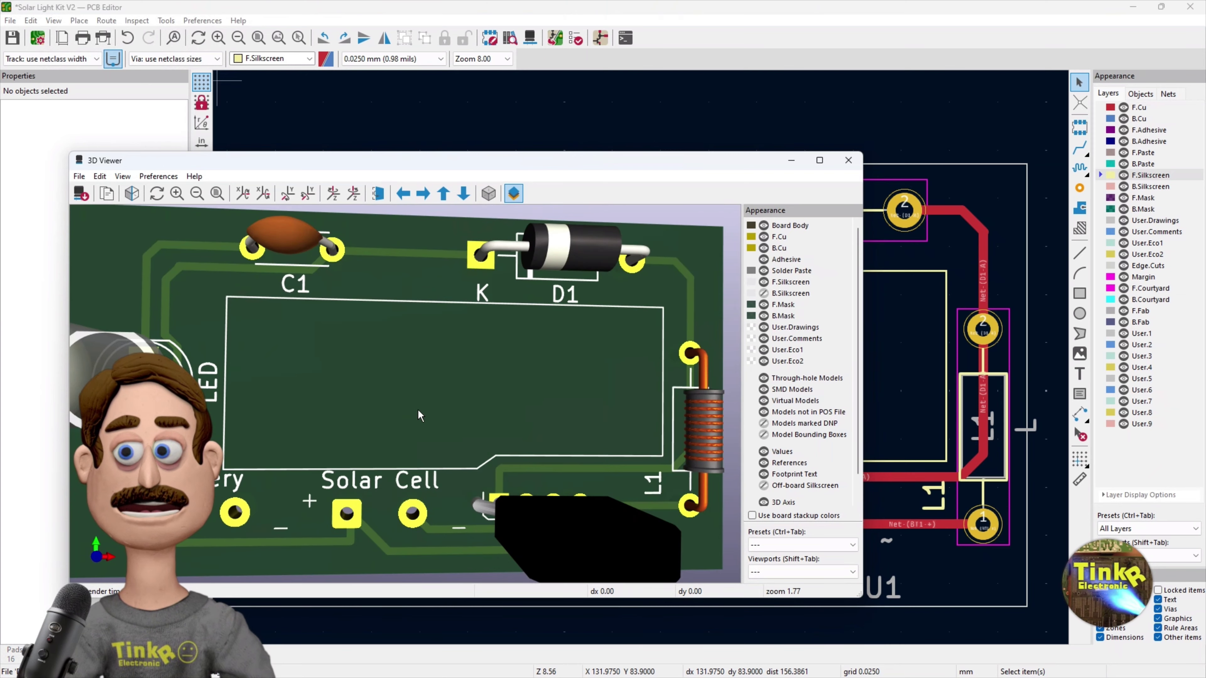
drag(407, 392, 392, 384)
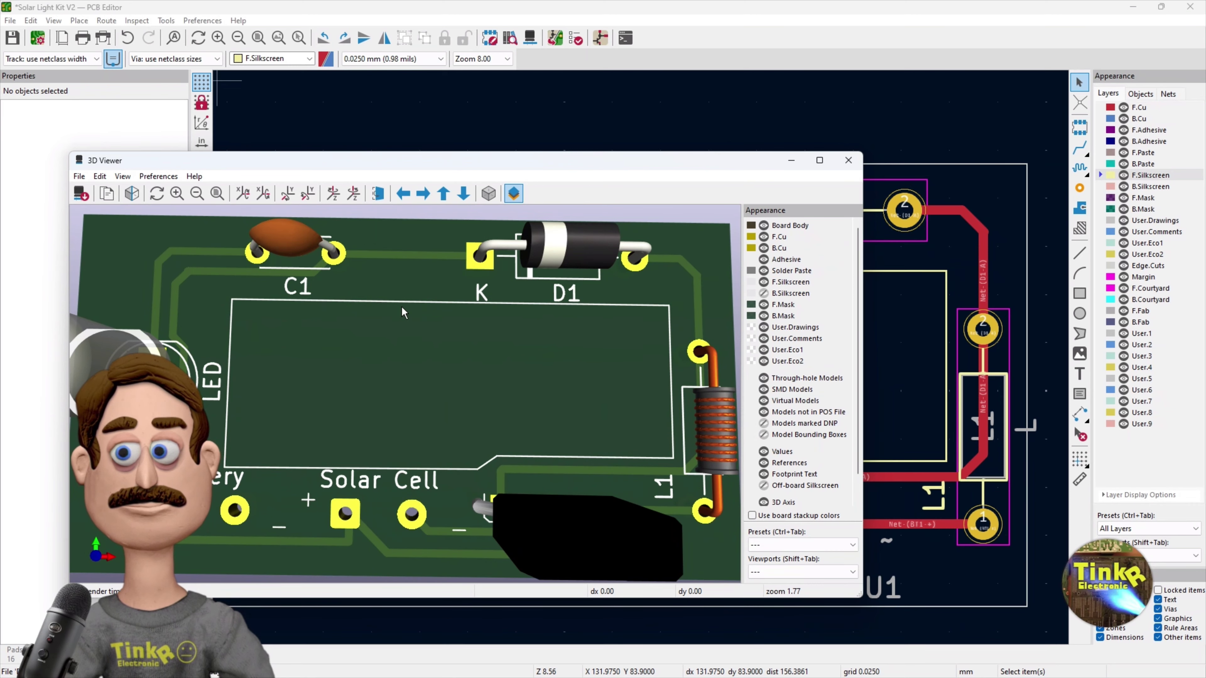
Close the 3D preview and nudge the Solar Cell label slightly lower.
click(848, 160)
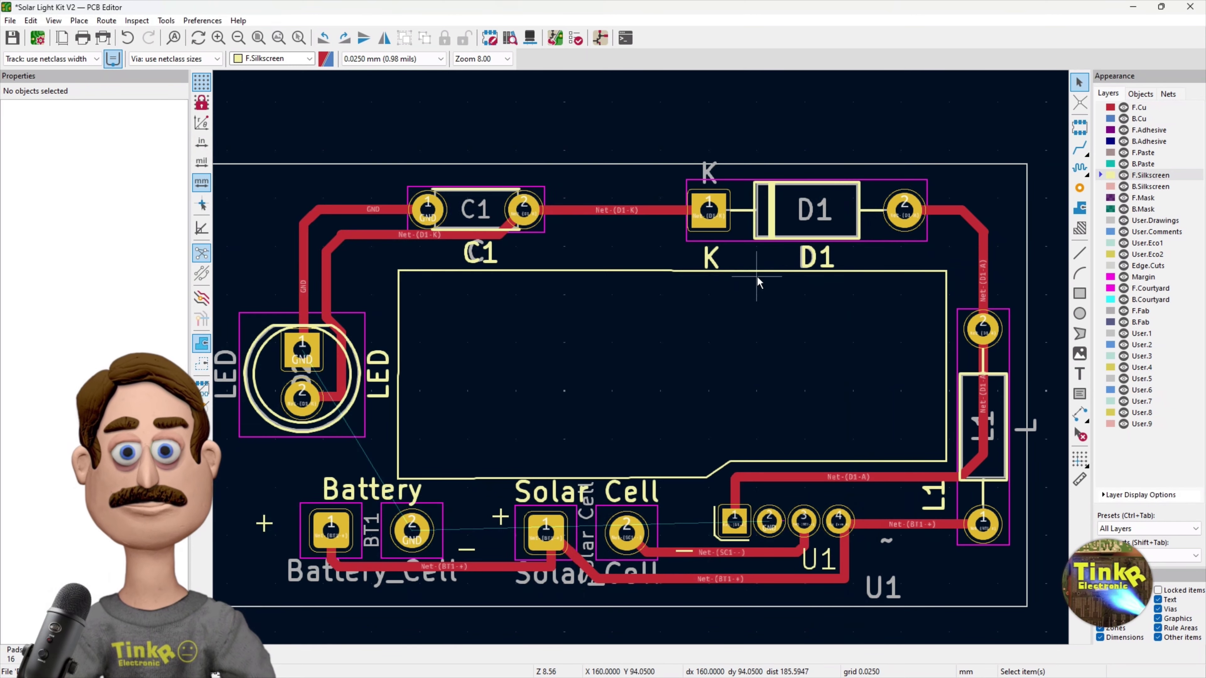
scroll(465, 397, up, 2)
scroll(747, 287, up, 2)
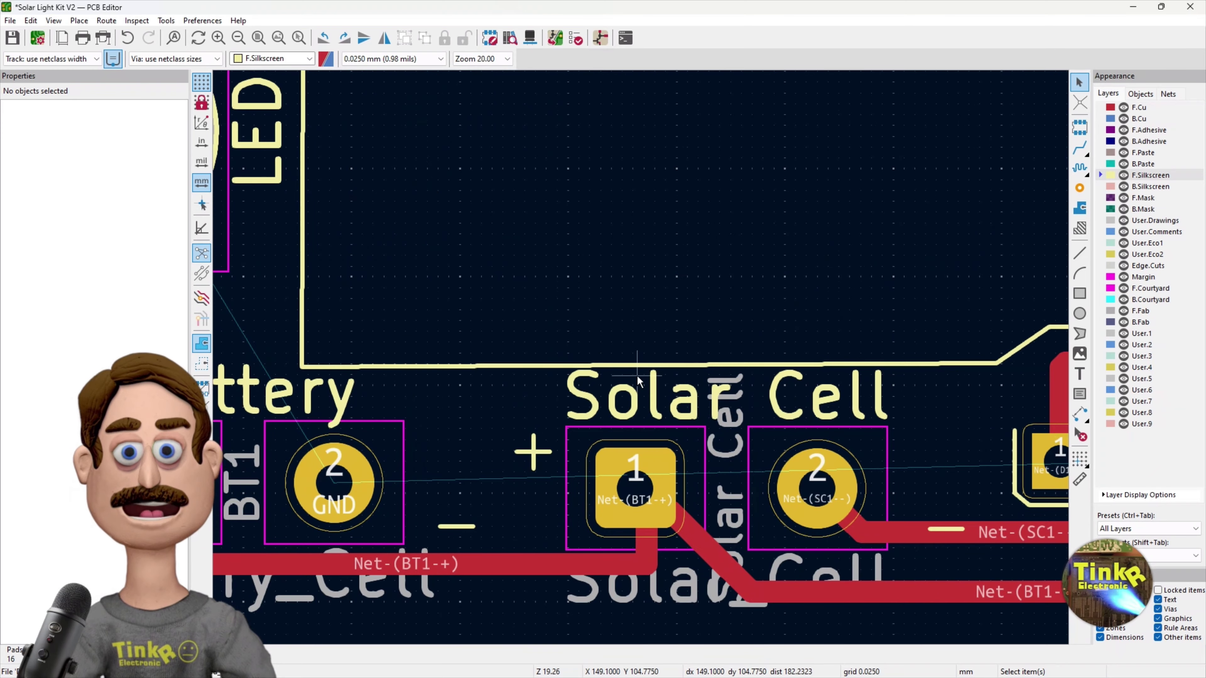
click(634, 399)
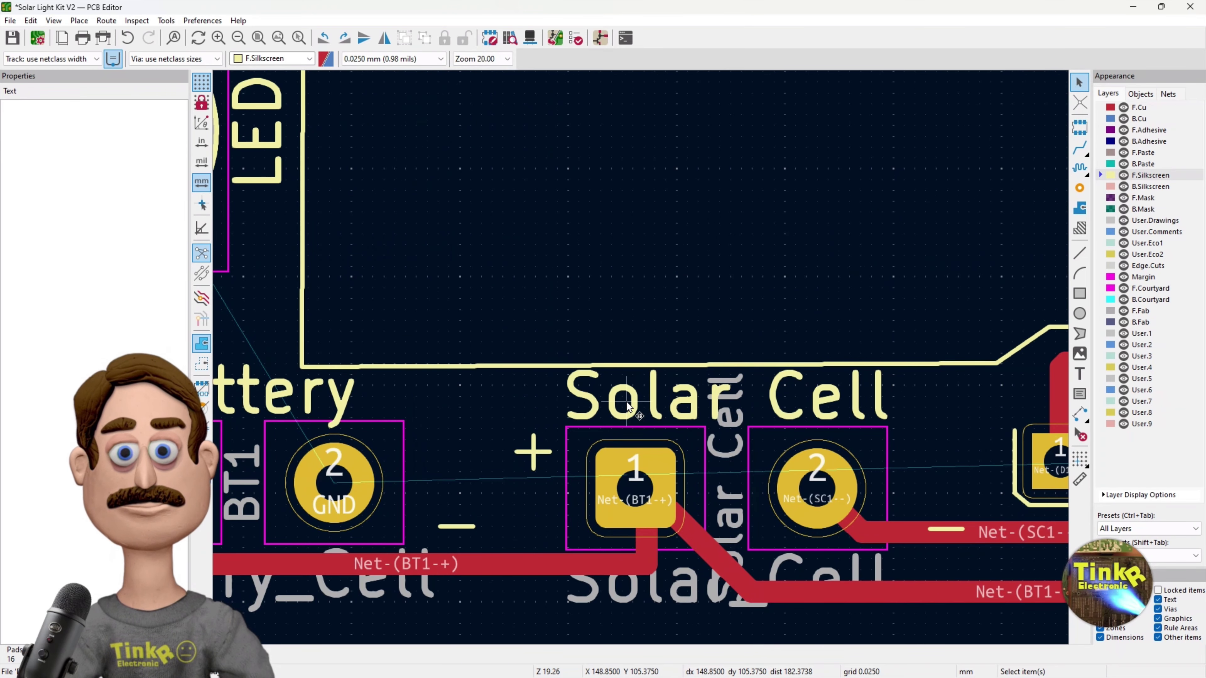
drag(667, 400, 670, 414)
Shift the Battery label about 1.3 mm left and reopen the 3D Viewer.
scroll(669, 415, down, 4)
click(455, 354)
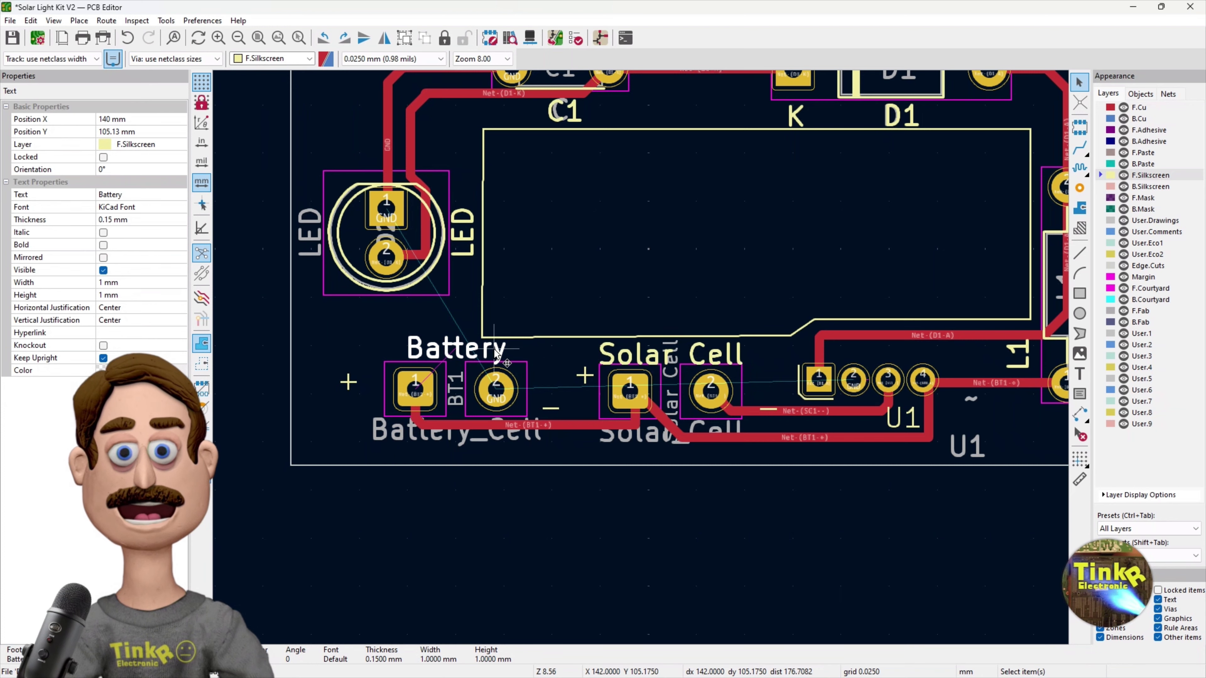
drag(455, 354, 455, 358)
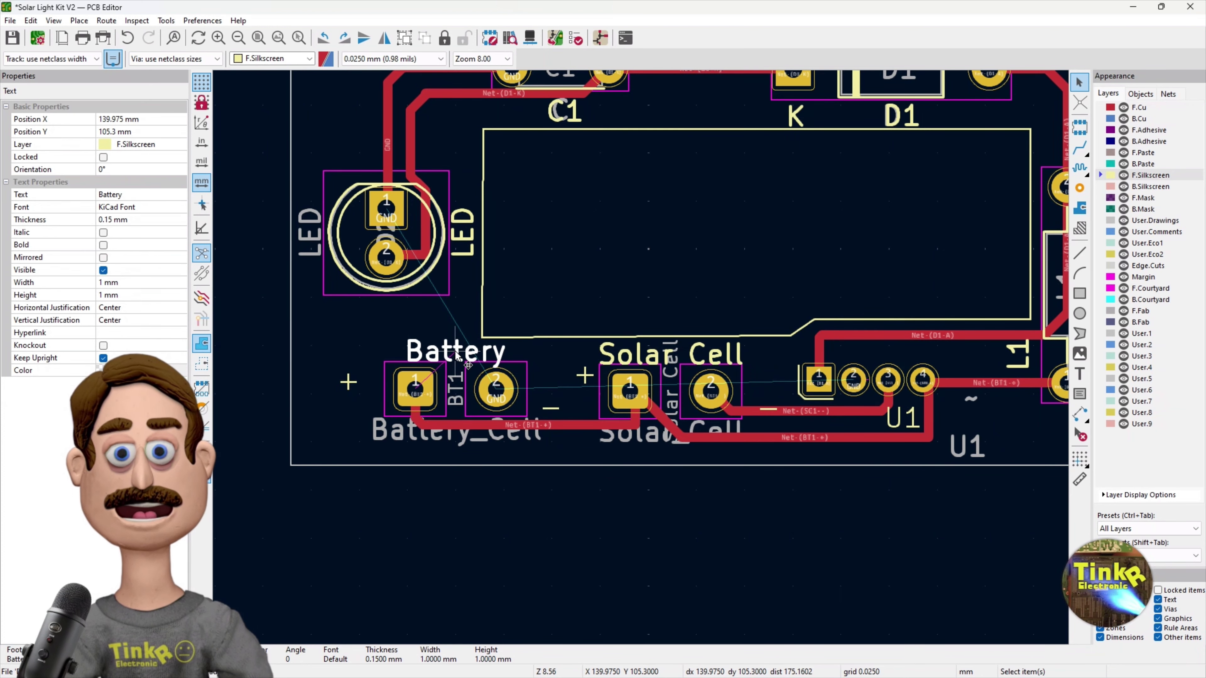
scroll(455, 358, up, 3)
drag(642, 362, 603, 366)
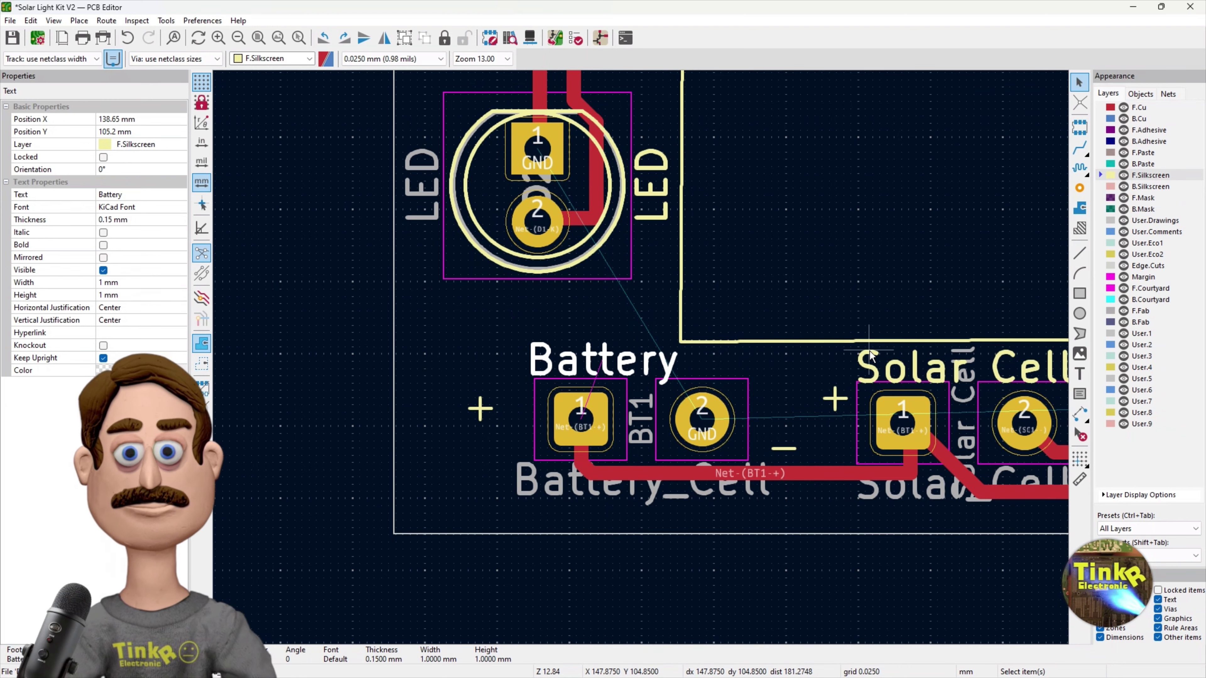
scroll(870, 350, down, 2)
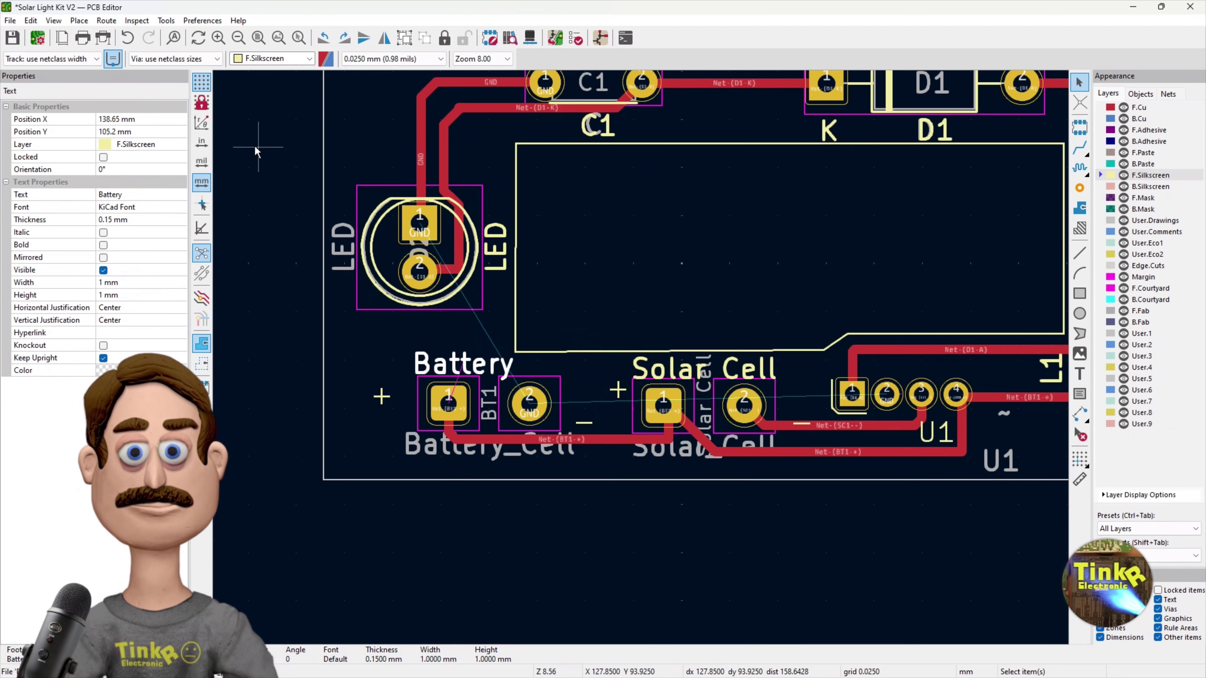
click(53, 20)
click(498, 276)
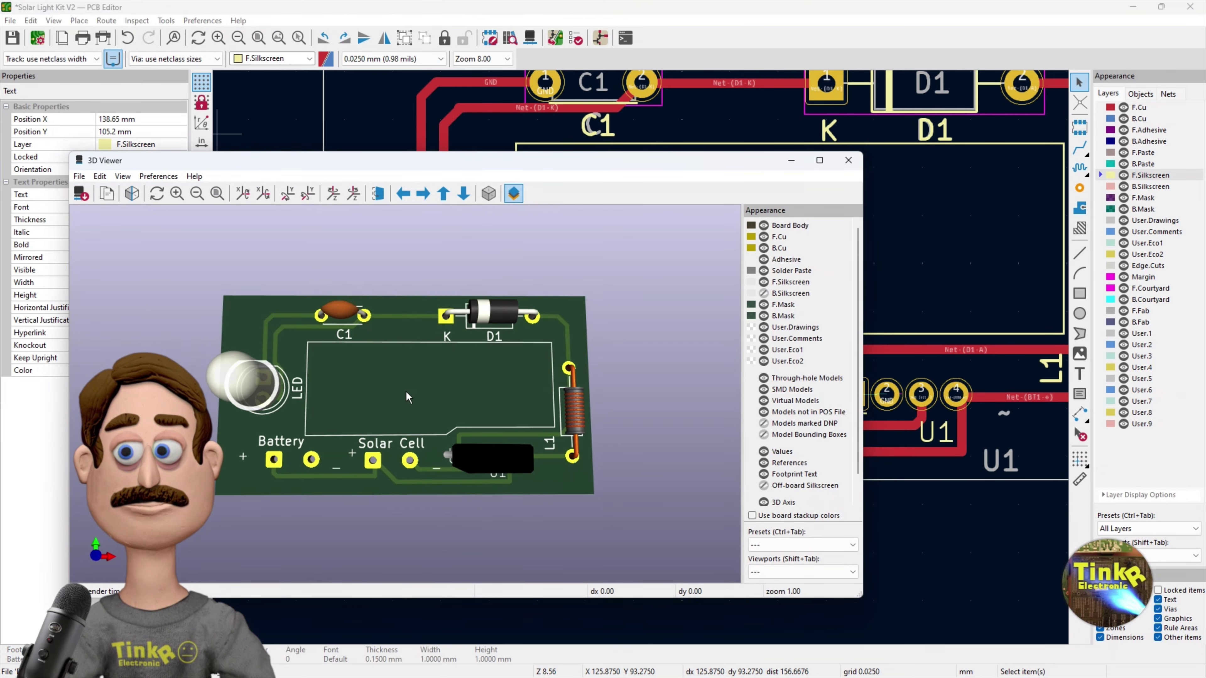
Close the 3D preview and select the six silkscreen lines of the central rectangle outline.
click(848, 161)
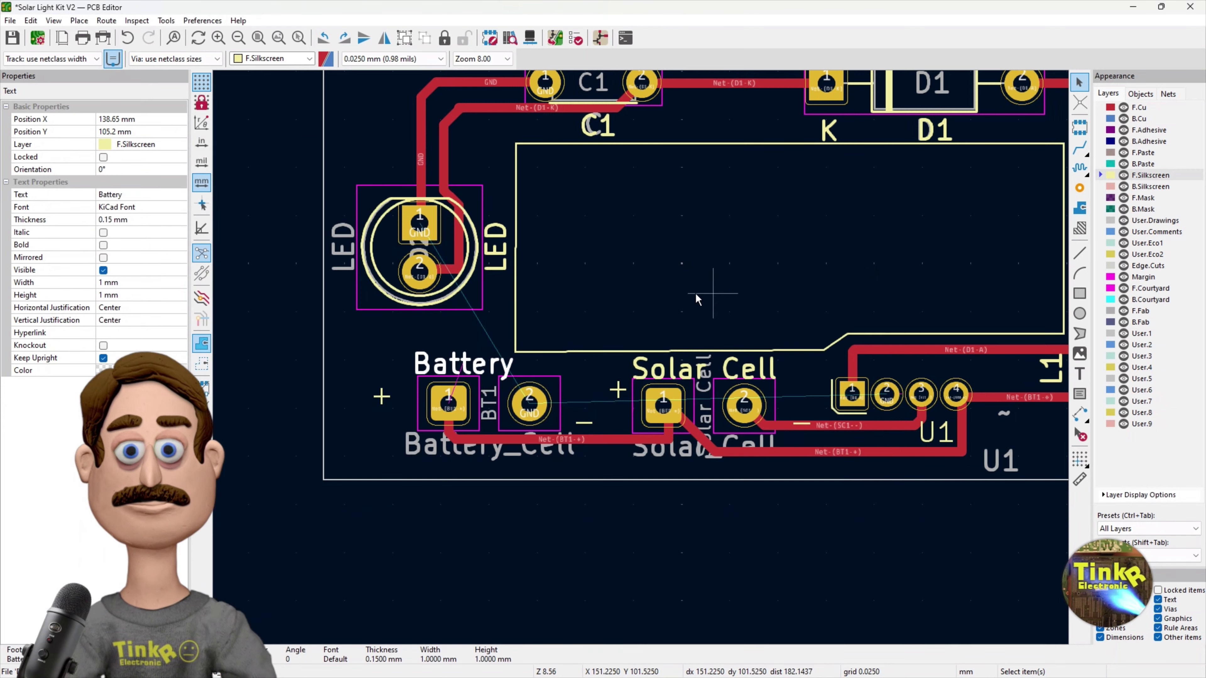
middle_drag(881, 268, 644, 351)
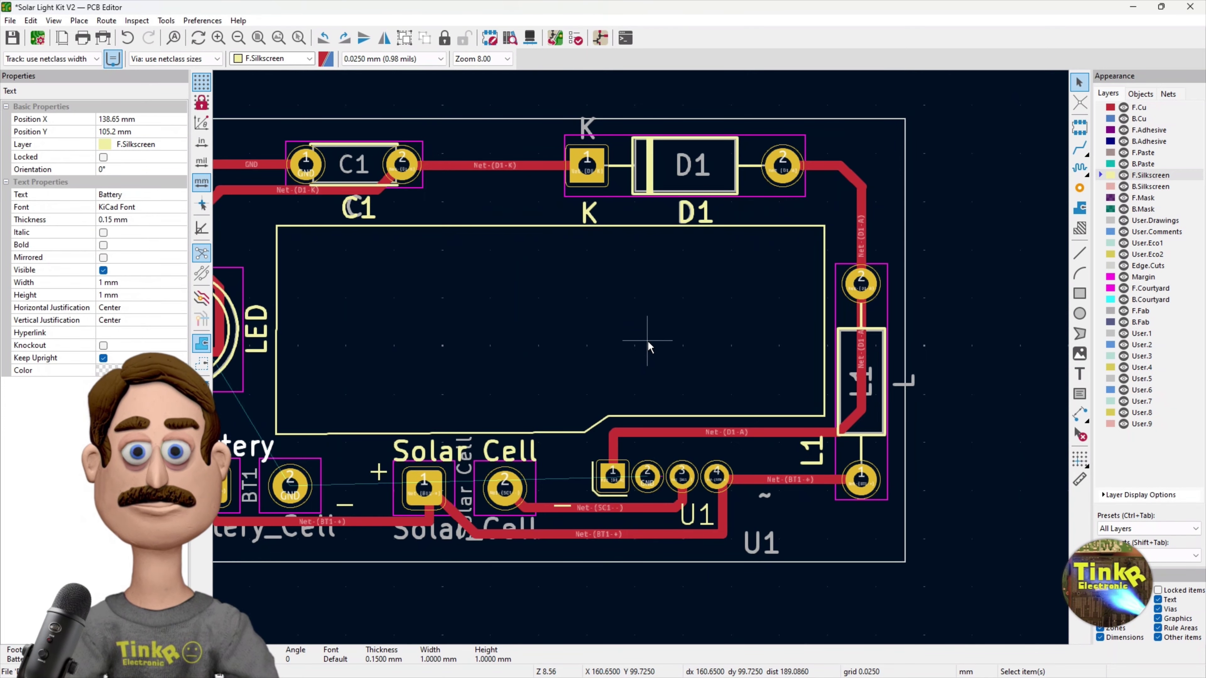
scroll(771, 288, down, 2)
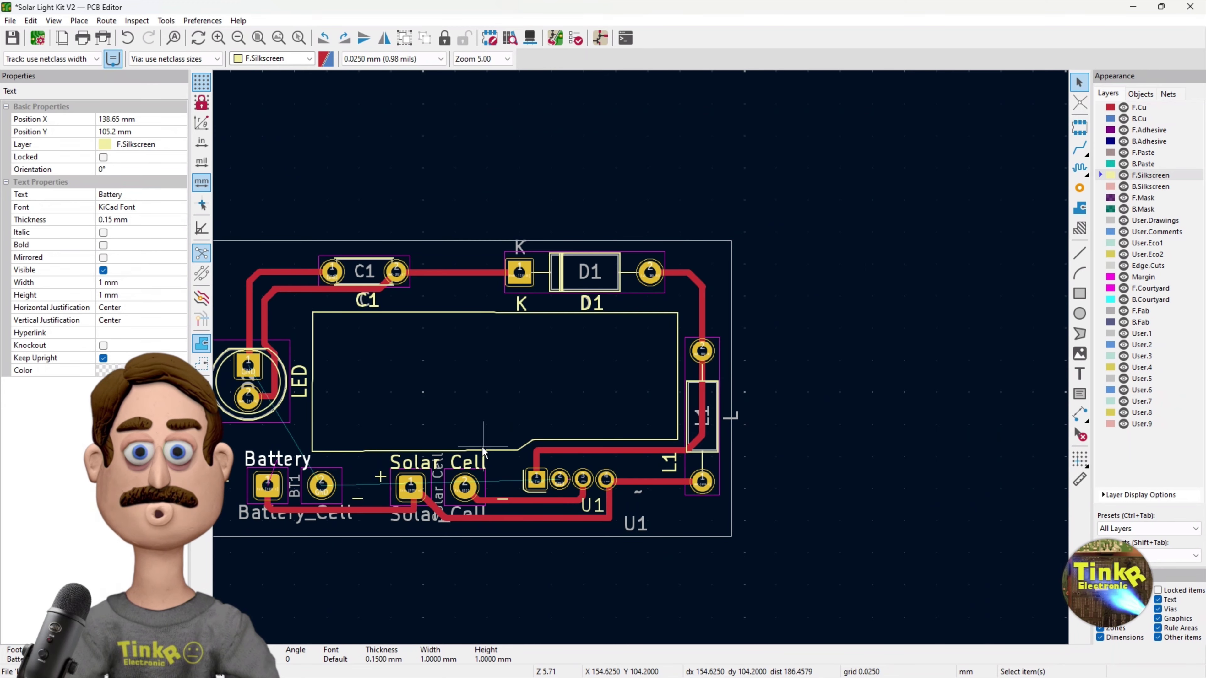
click(467, 453)
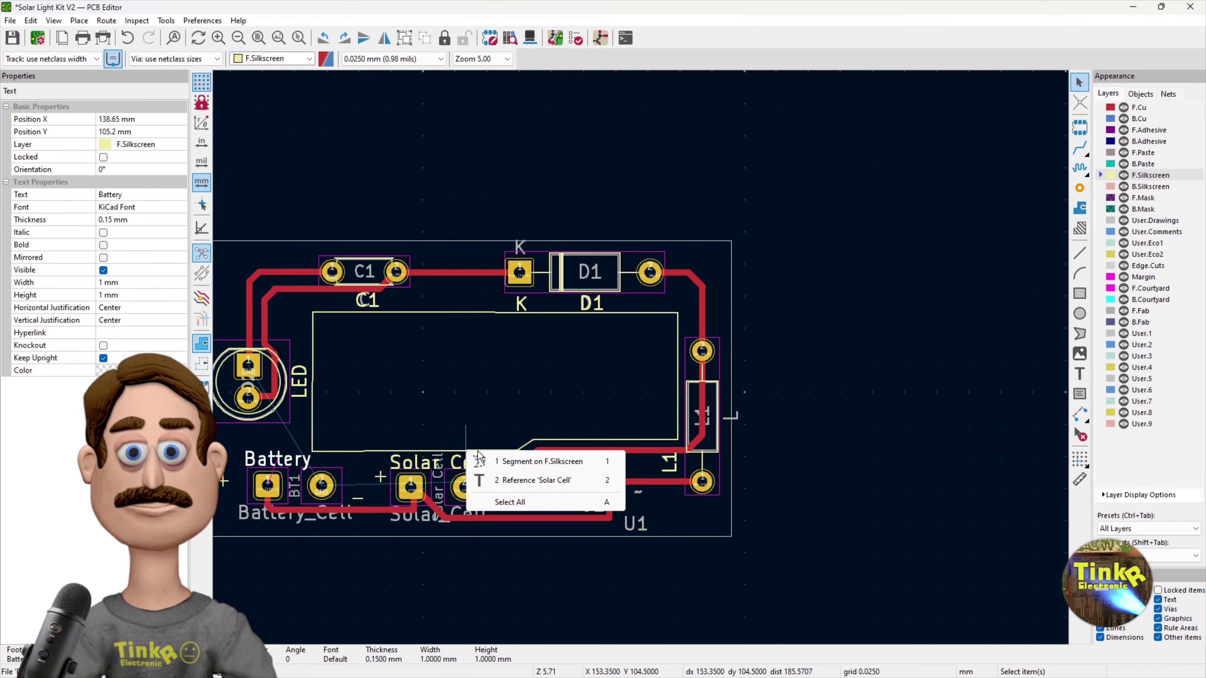
click(508, 459)
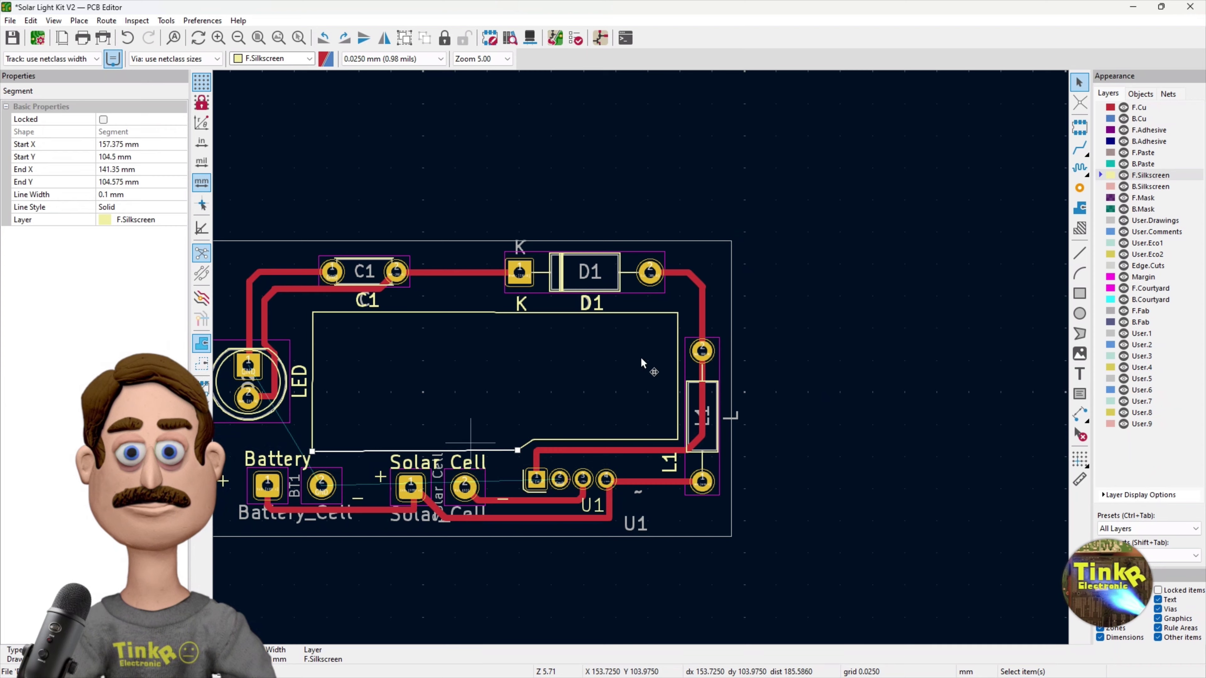
scroll(475, 448, up, 2)
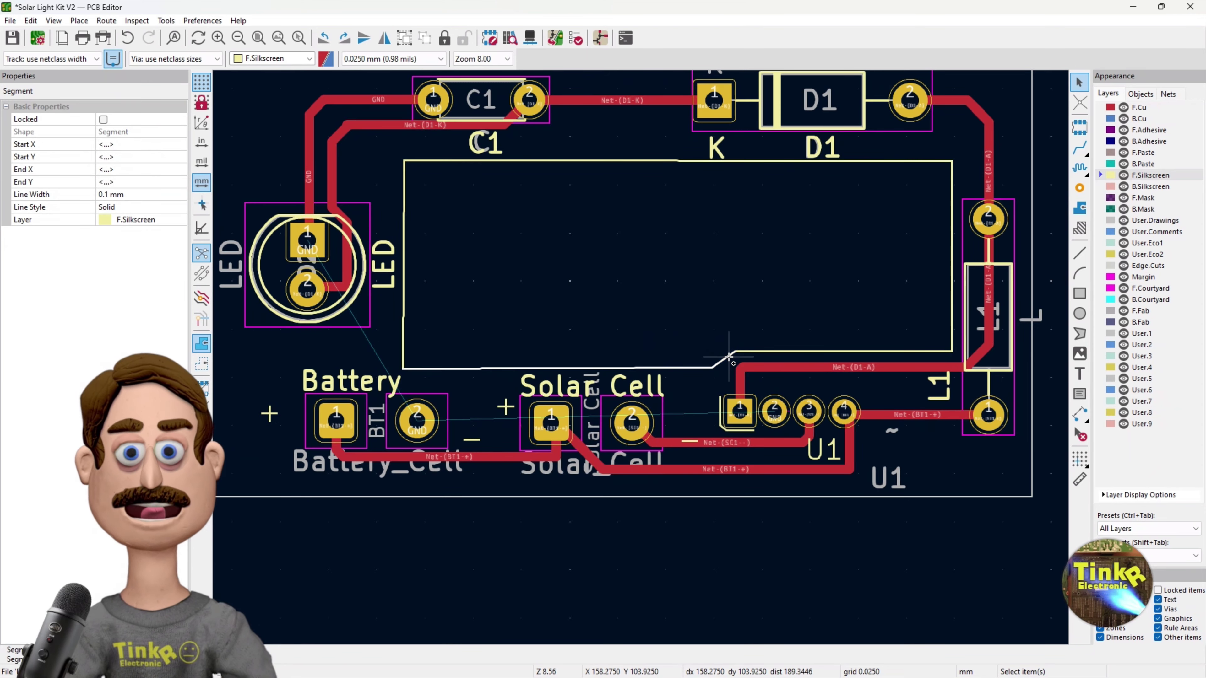
shift+click(822, 344)
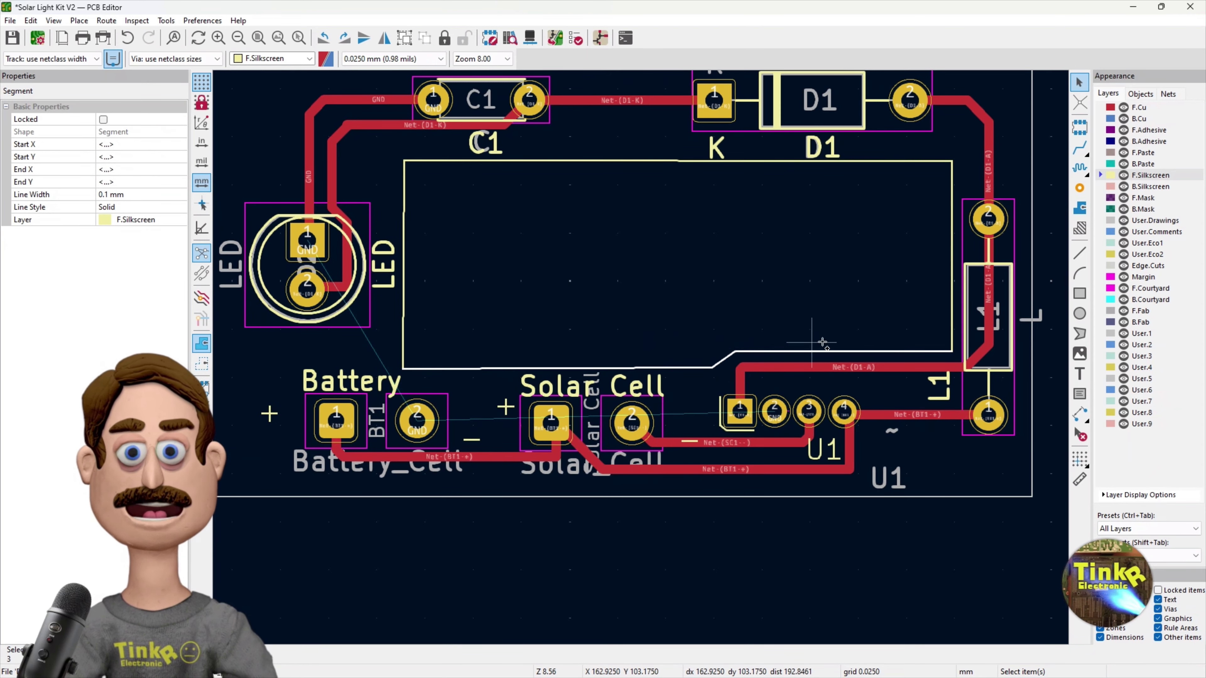
shift+click(951, 285)
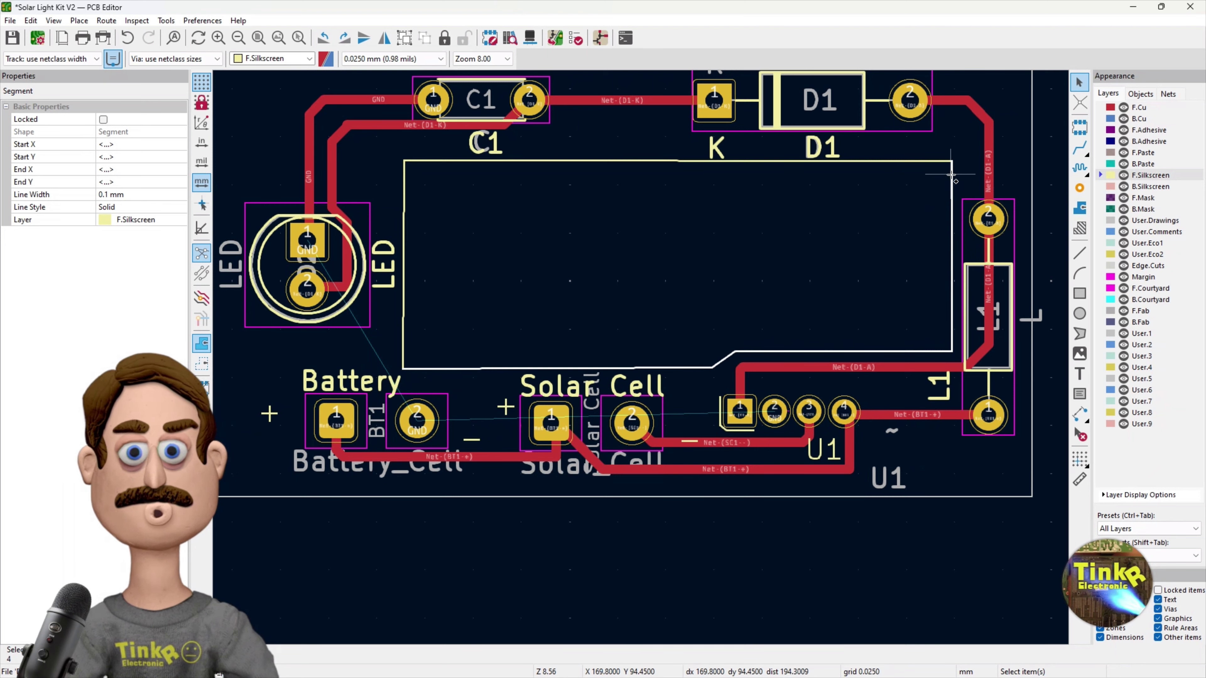
shift+click(938, 162)
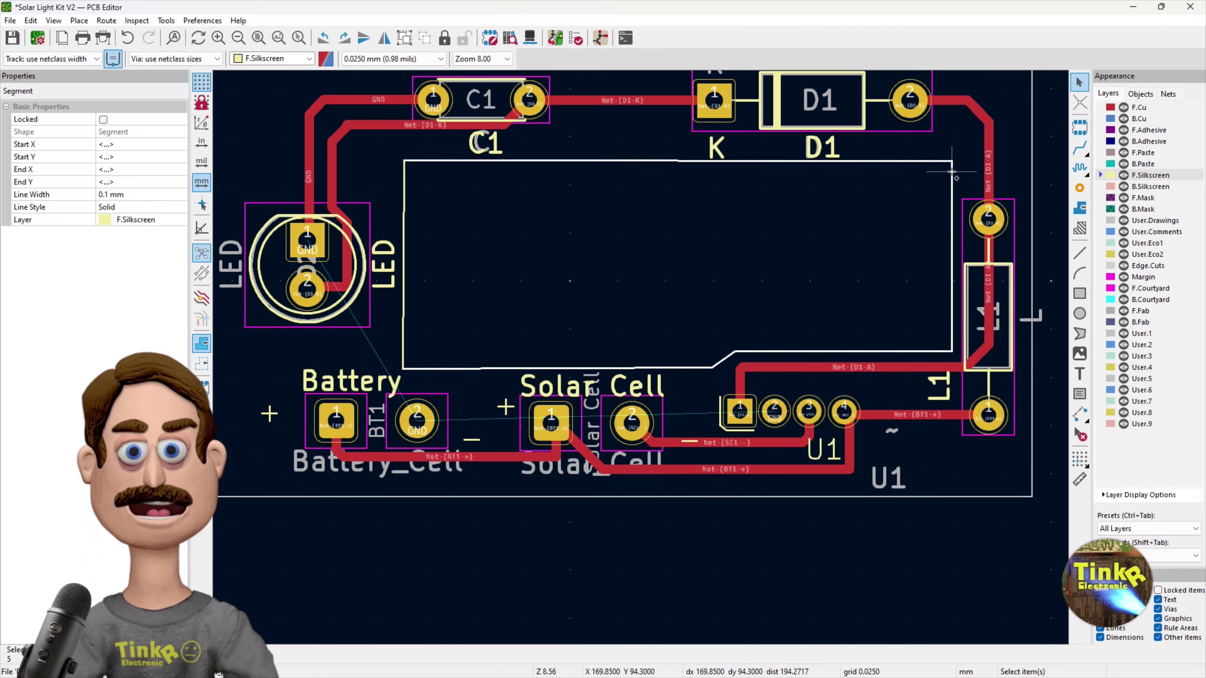
shift+click(405, 209)
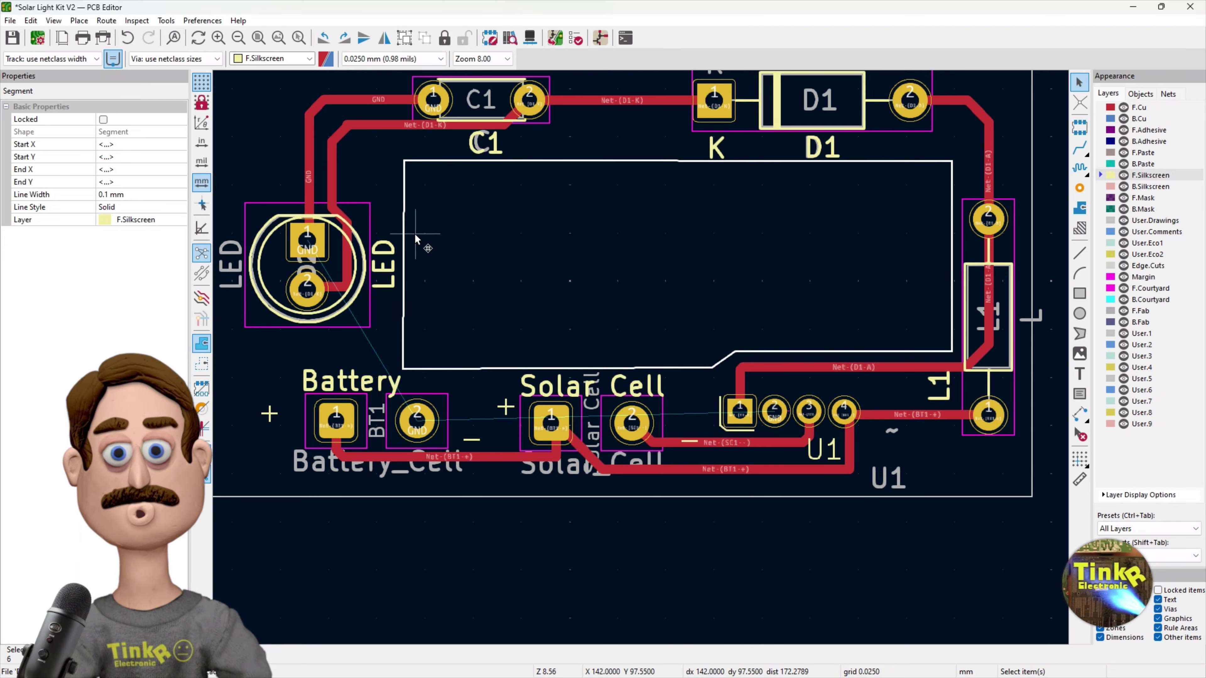
Group the selected outline lines using Grouping > Group Items.
right_click(405, 230)
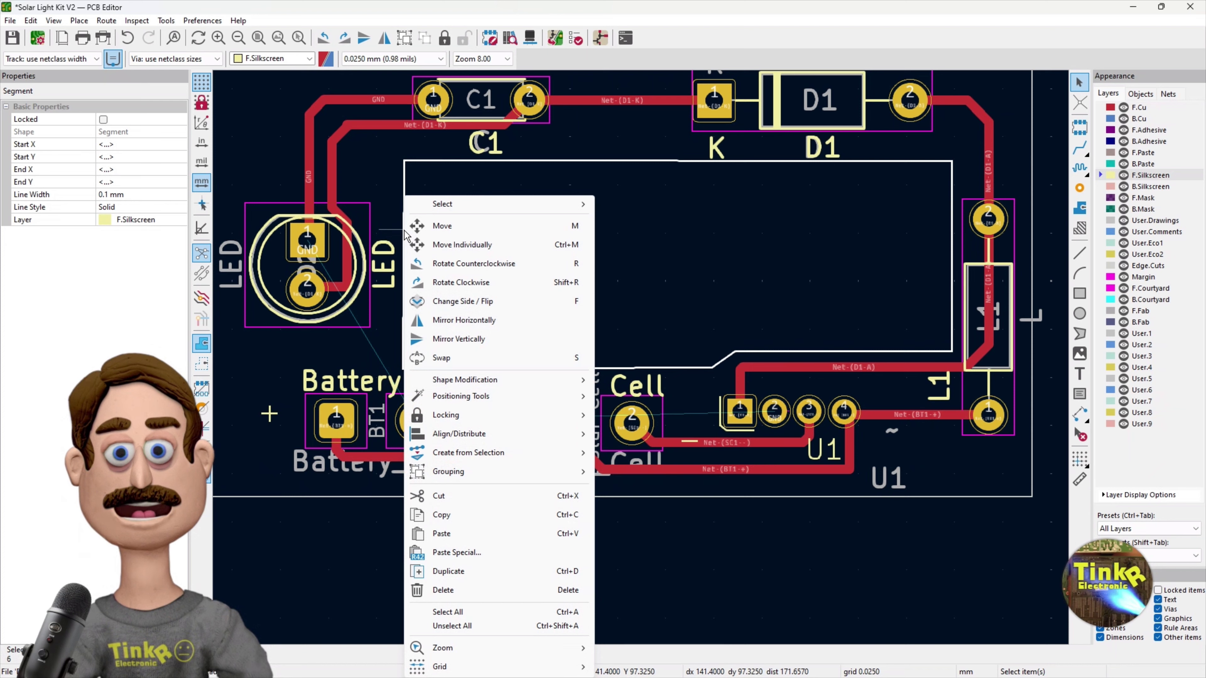
mouse_move(462, 384)
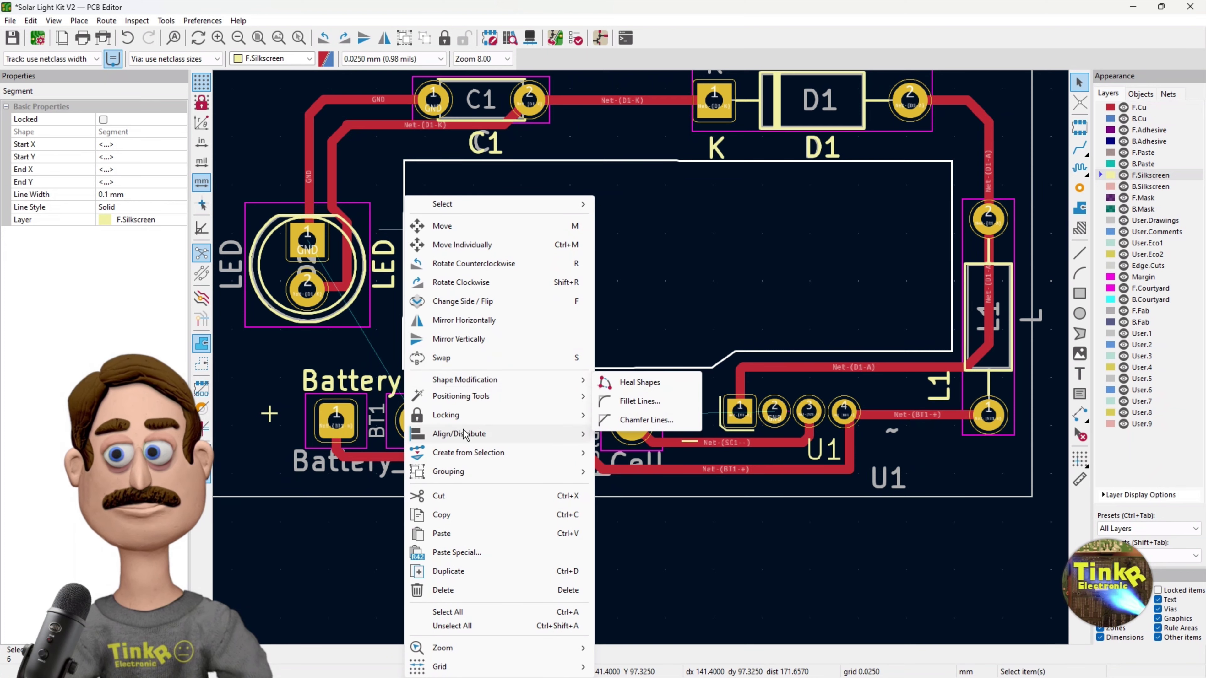
mouse_move(502, 473)
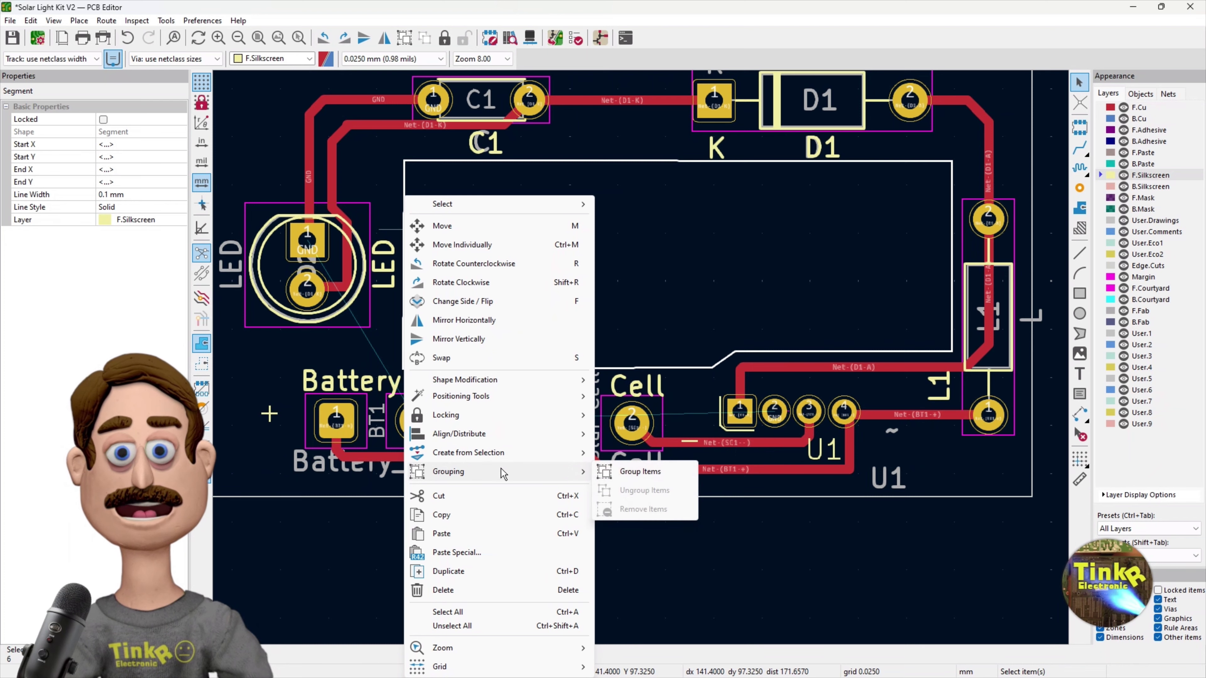
click(626, 470)
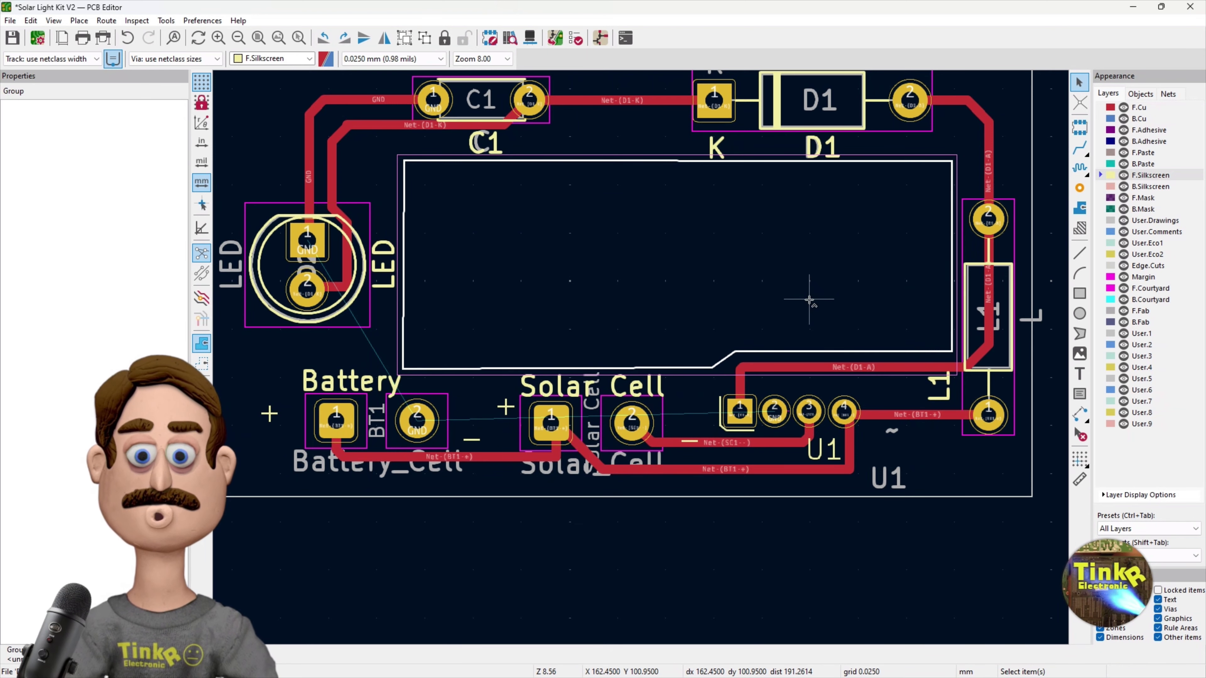
Move the grouped inner outline copy just below the board and ungroup it into separate lines.
scroll(810, 299, right, 3)
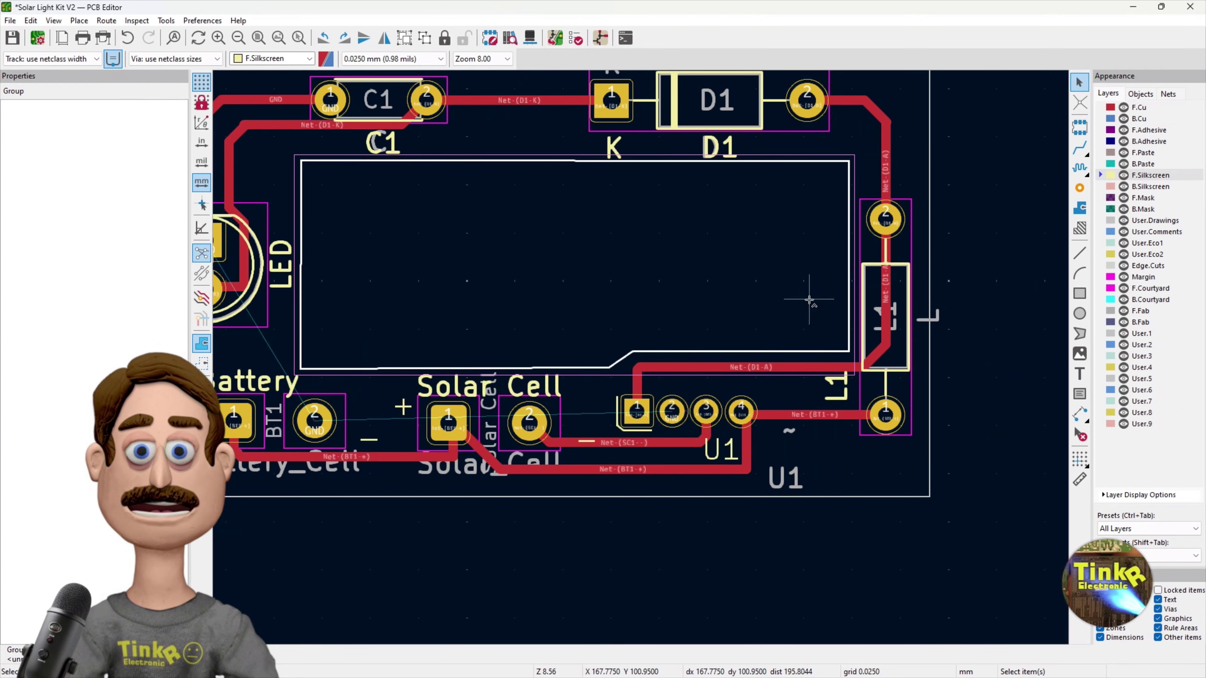
key(m)
scroll(767, 417, down, 5)
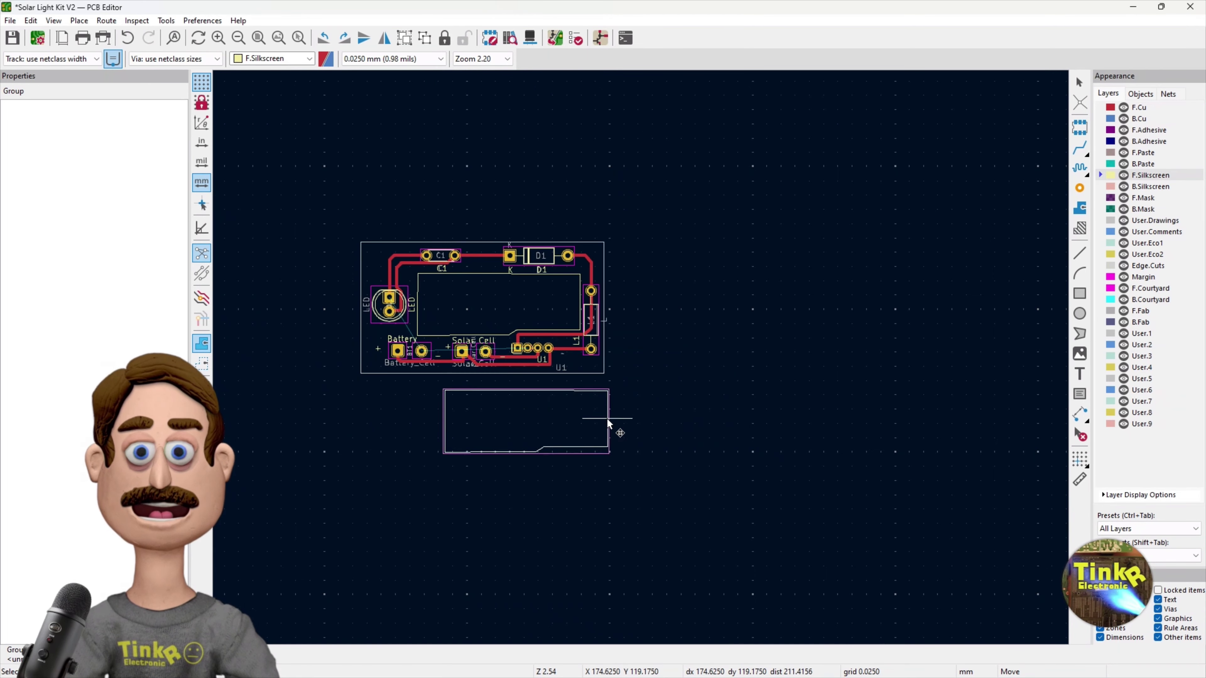
scroll(605, 418, up, 3)
click(587, 342)
scroll(600, 303, up, 2)
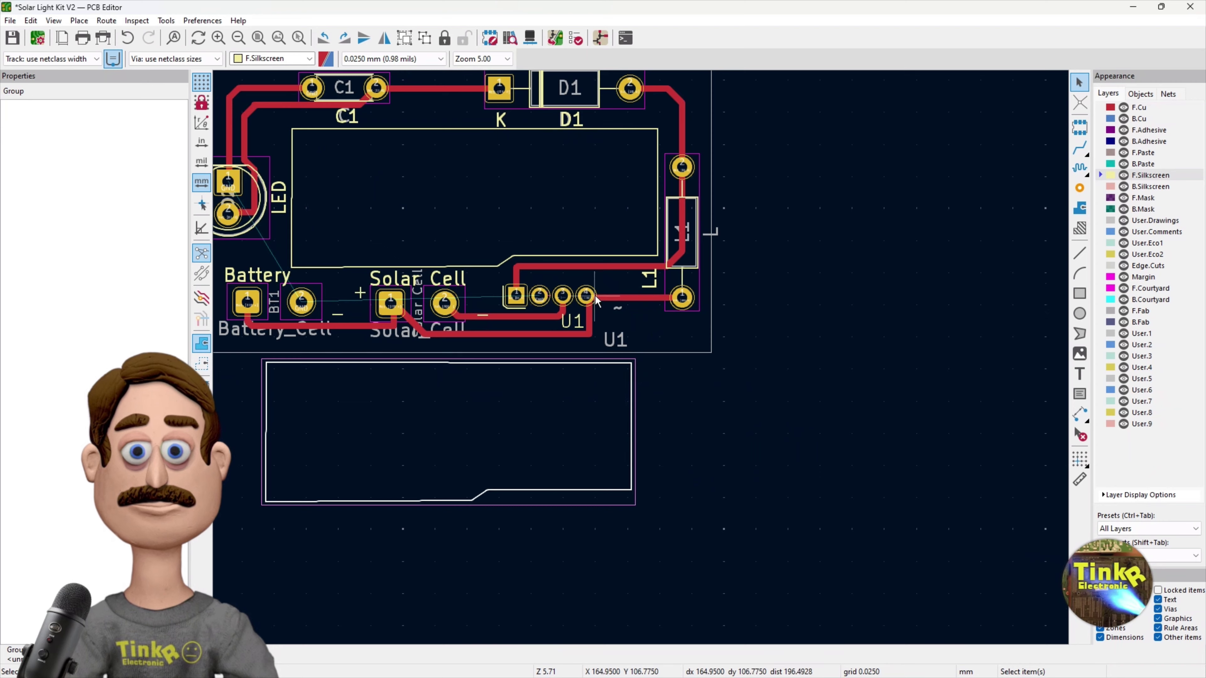
scroll(597, 301, up, 2)
scroll(593, 314, down, 6)
scroll(640, 357, up, 4)
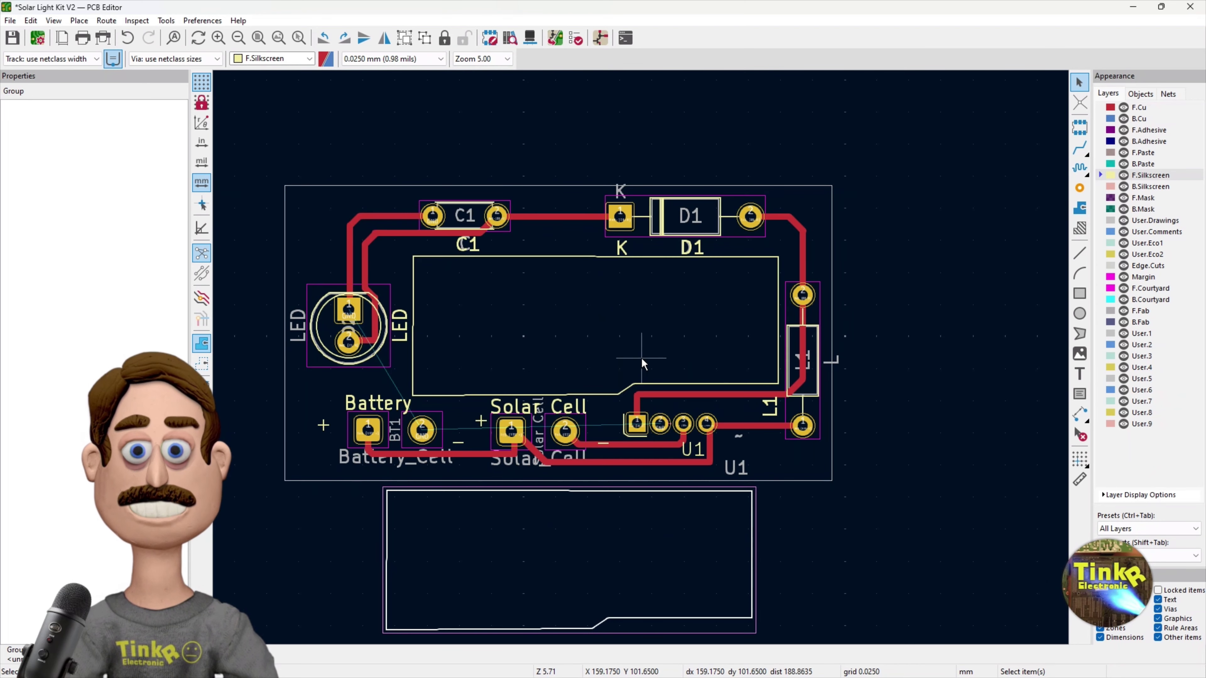
scroll(640, 357, down, 2)
scroll(678, 434, up, 2)
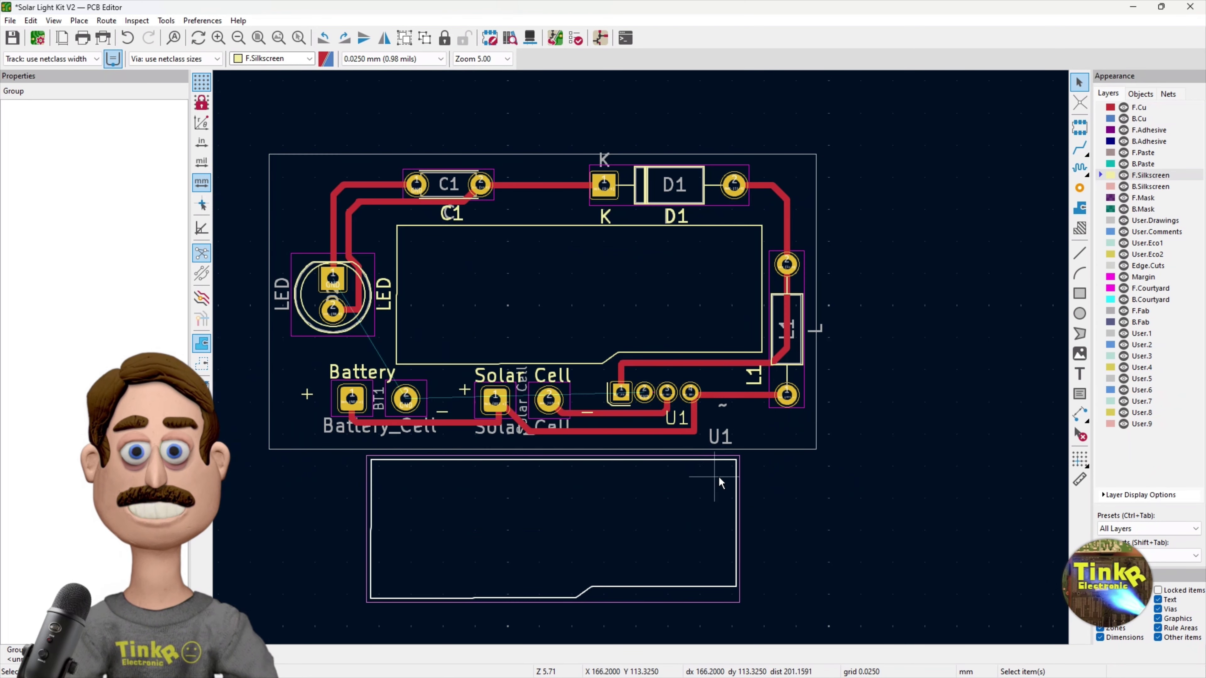
key(ctrl+shift+g)
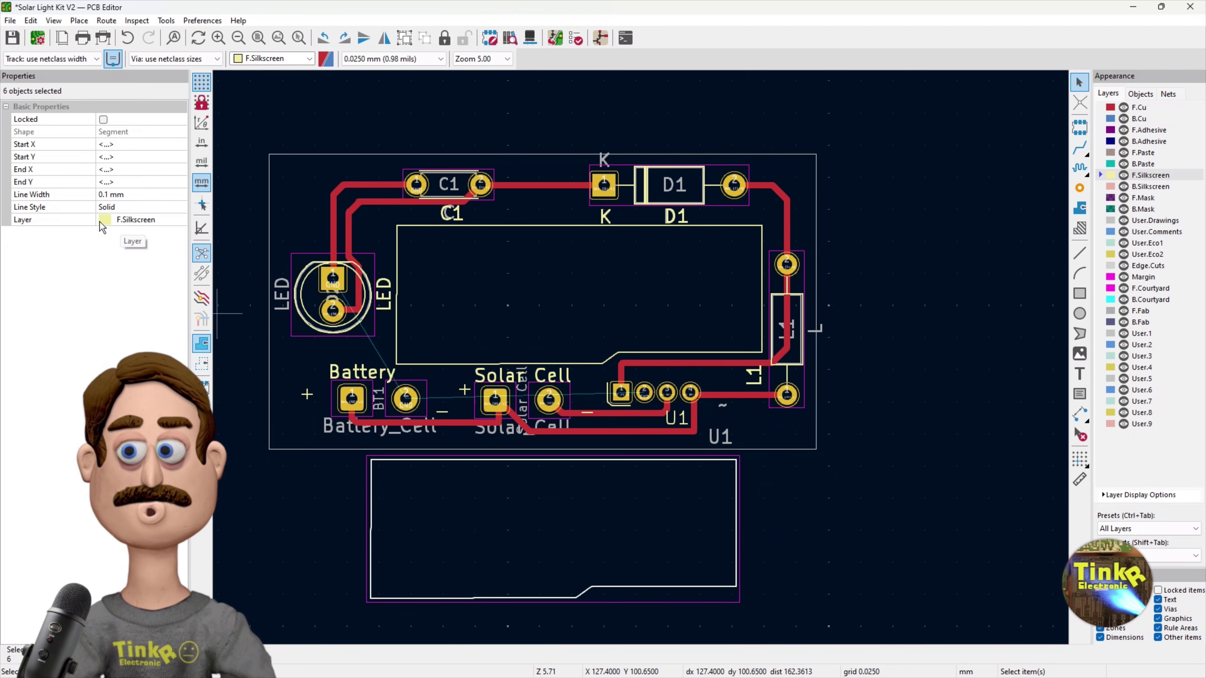
Change the selected outline segments' layer to F.Cu in Properties.
click(117, 220)
click(181, 219)
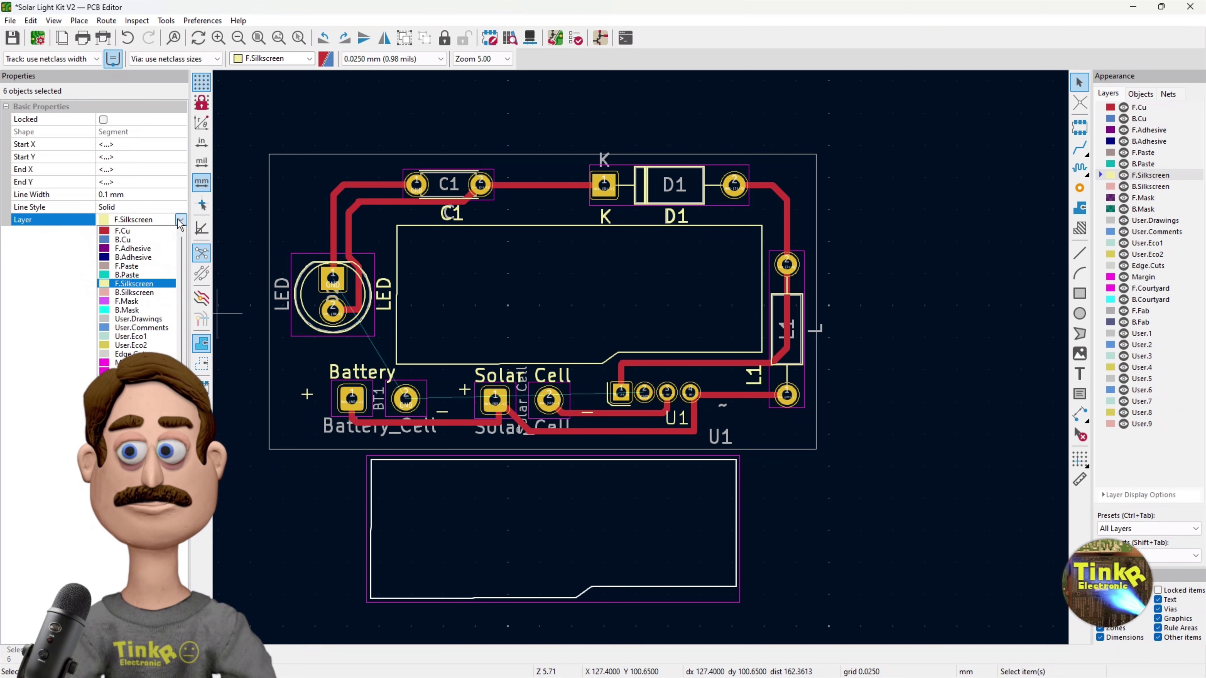
click(136, 230)
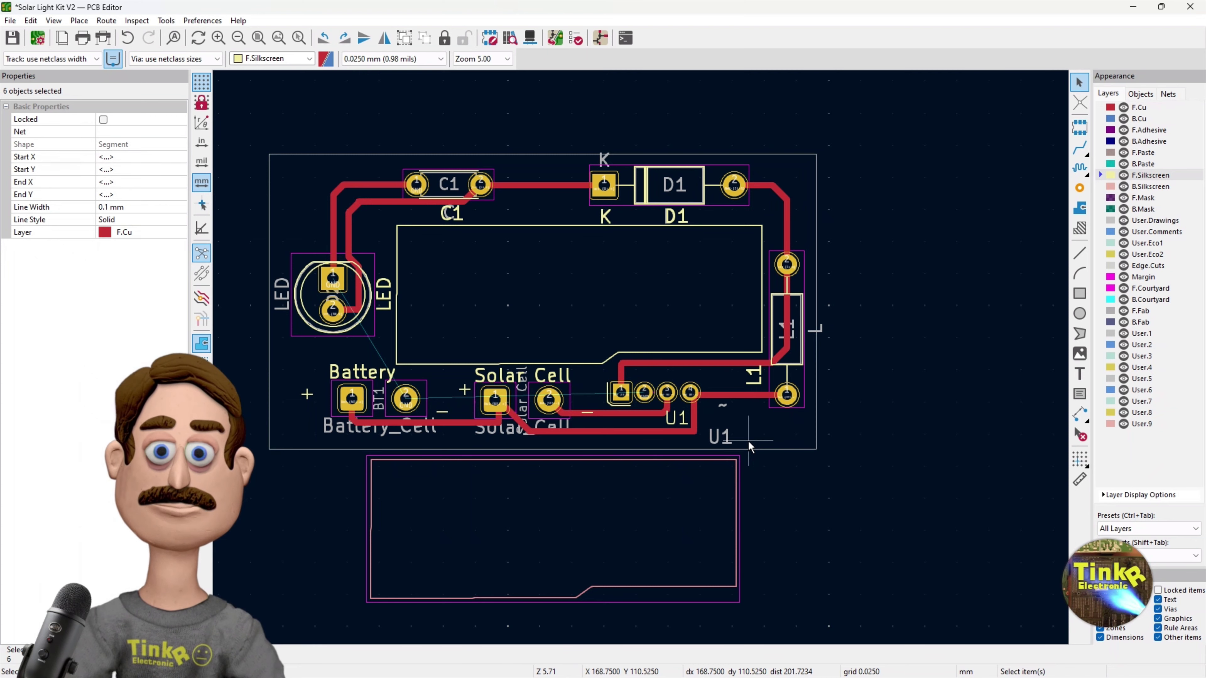
Drag the F.Cu outline copy onto the board's inner outline and deselect it.
click(732, 476)
drag(713, 587, 758, 353)
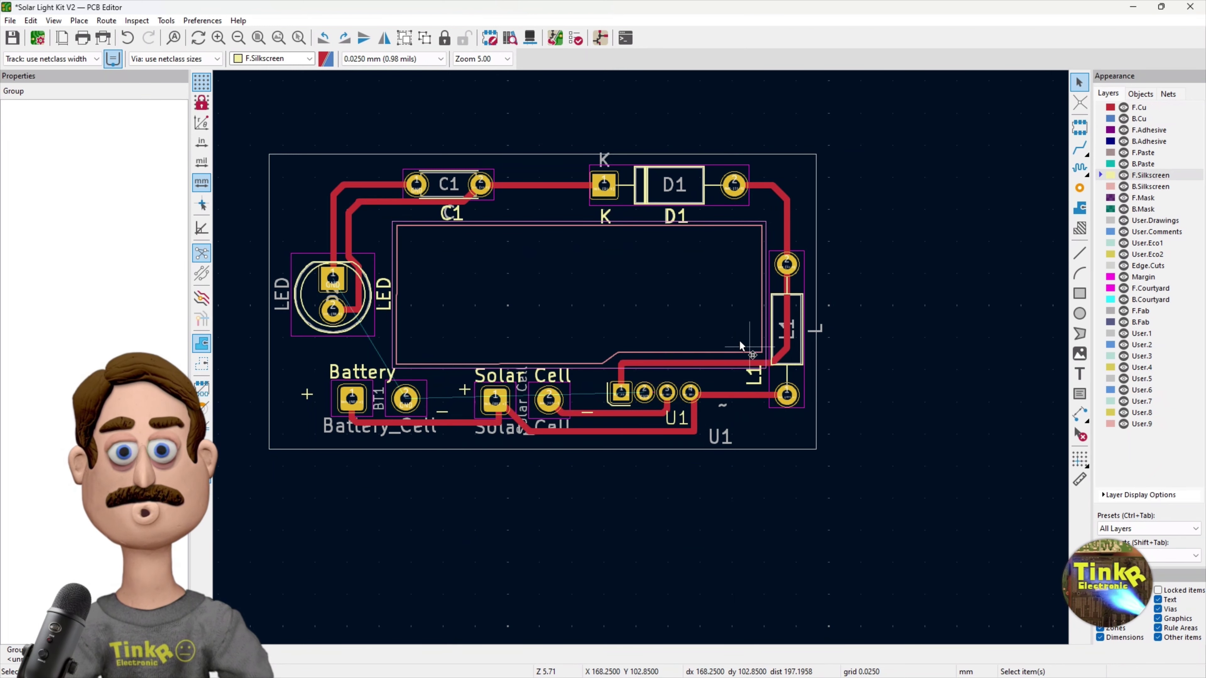
scroll(739, 340, up, 5)
scroll(640, 357, down, 3)
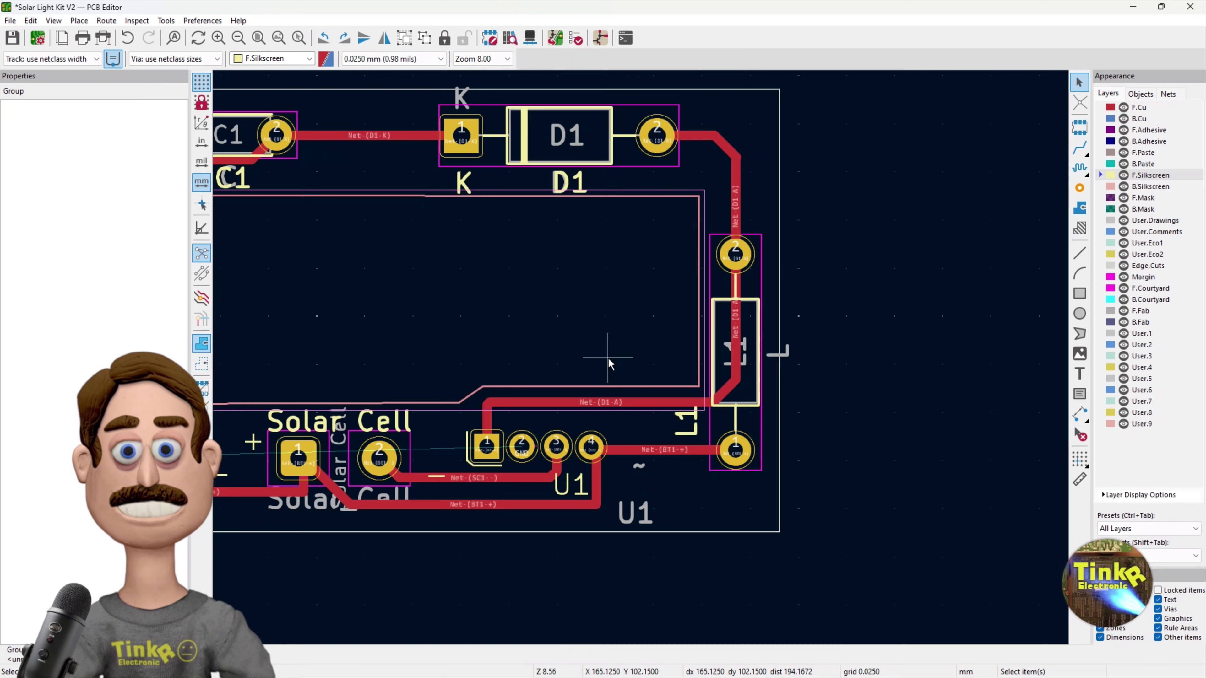
scroll(609, 359, down, 2)
click(551, 557)
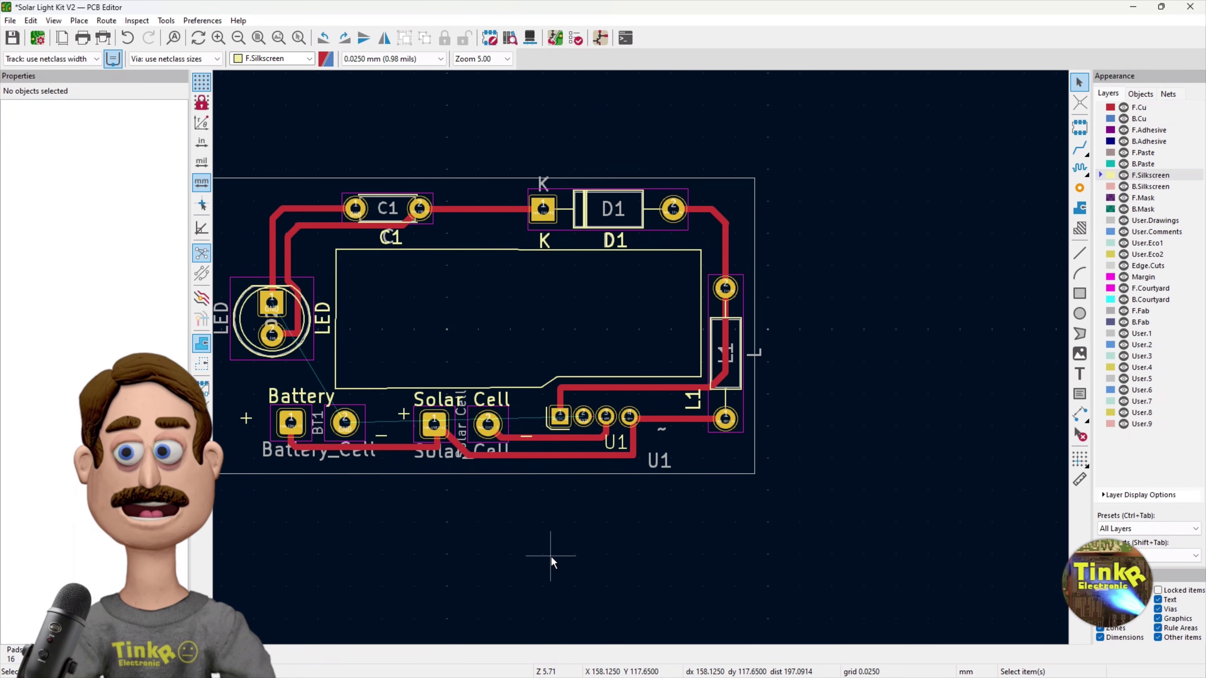
Paste another copy of the inner outline with Ctrl+V.
key(ctrl+v)
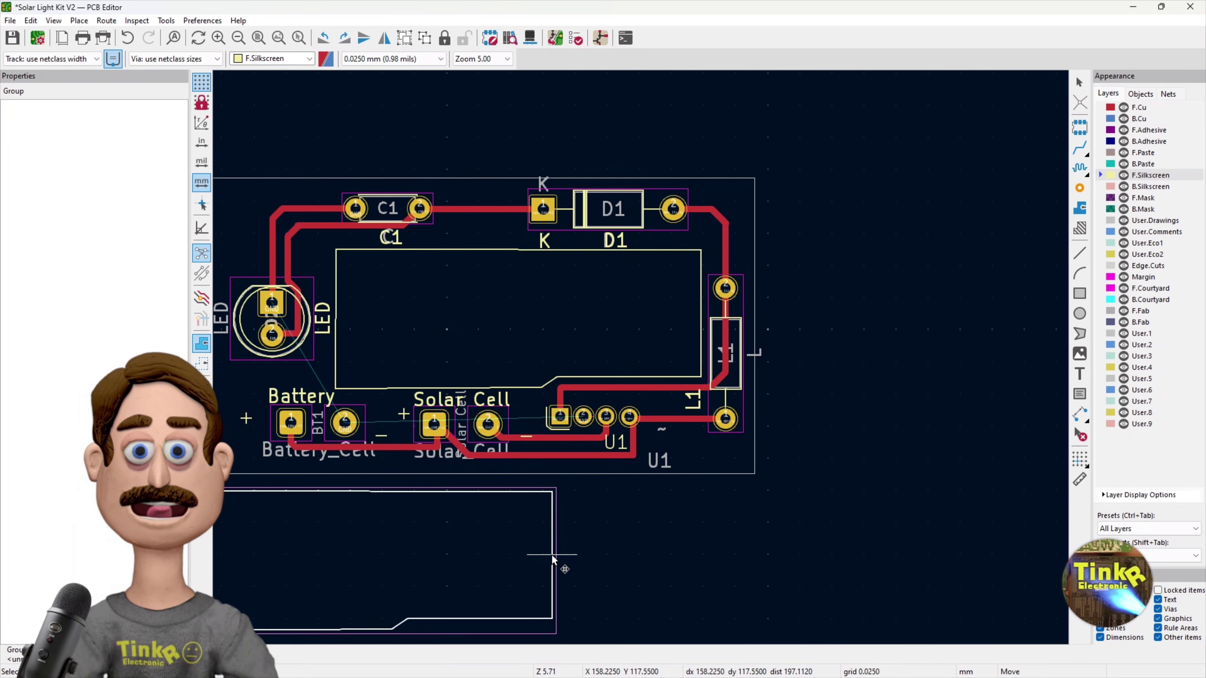
scroll(552, 555, down, 3)
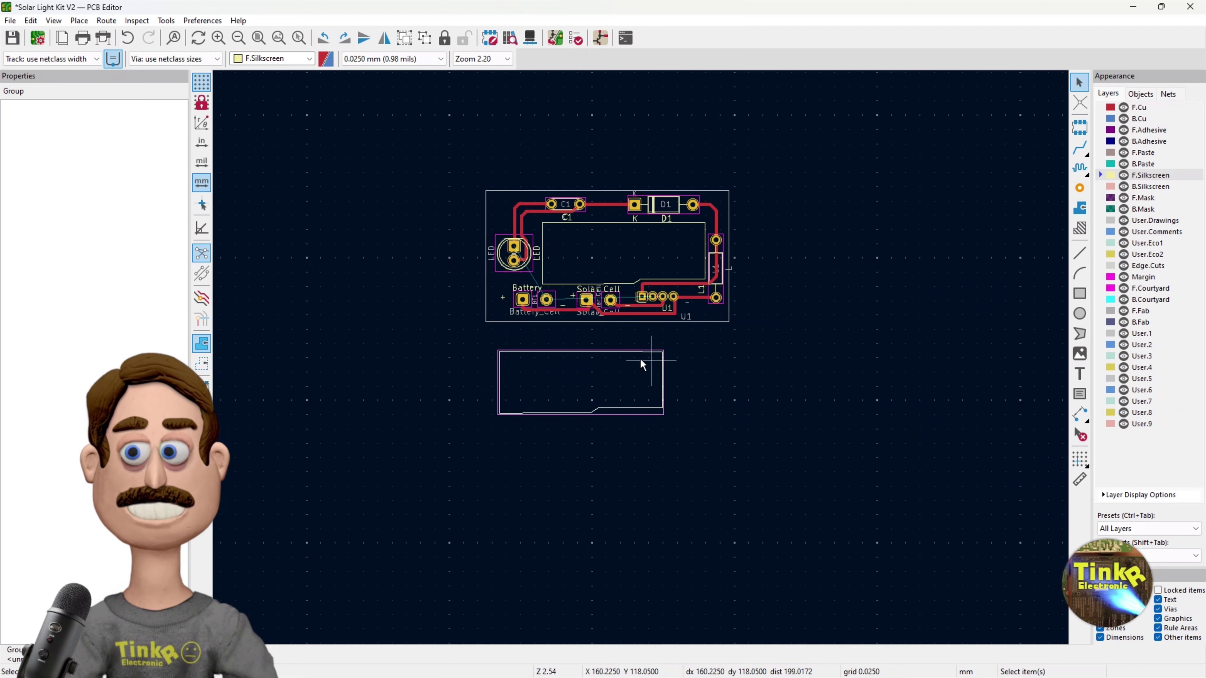
scroll(641, 363, up, 3)
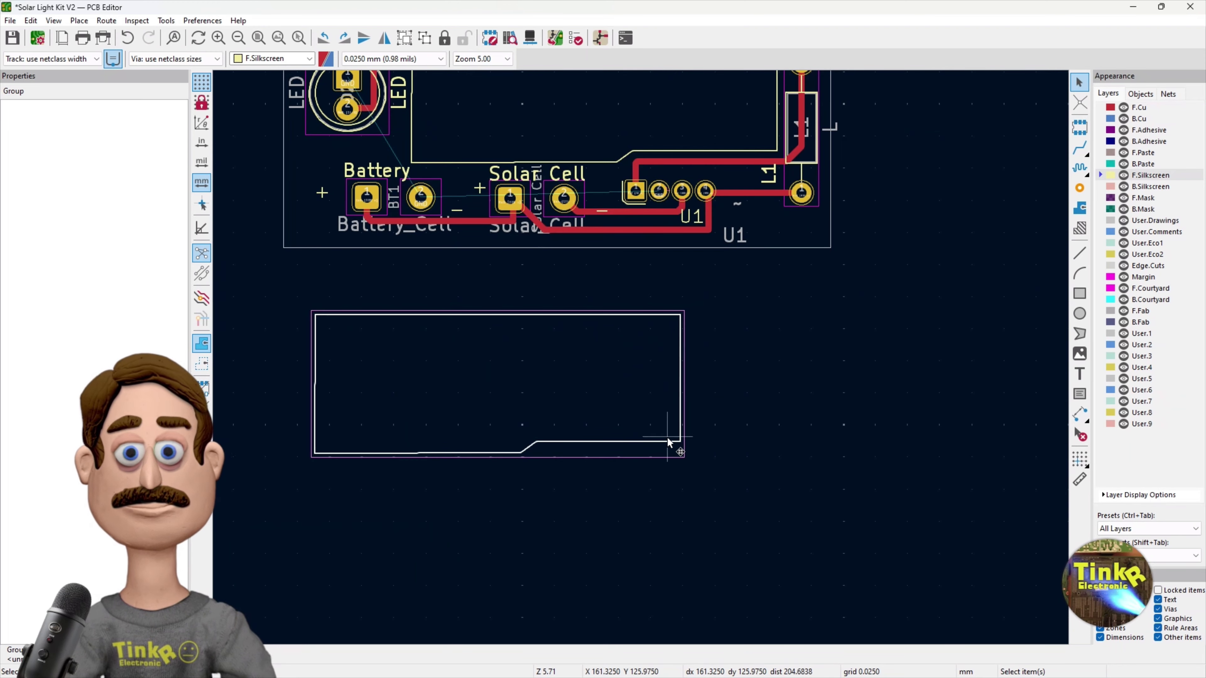
Place the pasted outline copy below the board and set its layer to B.Cu.
click(669, 450)
click(145, 220)
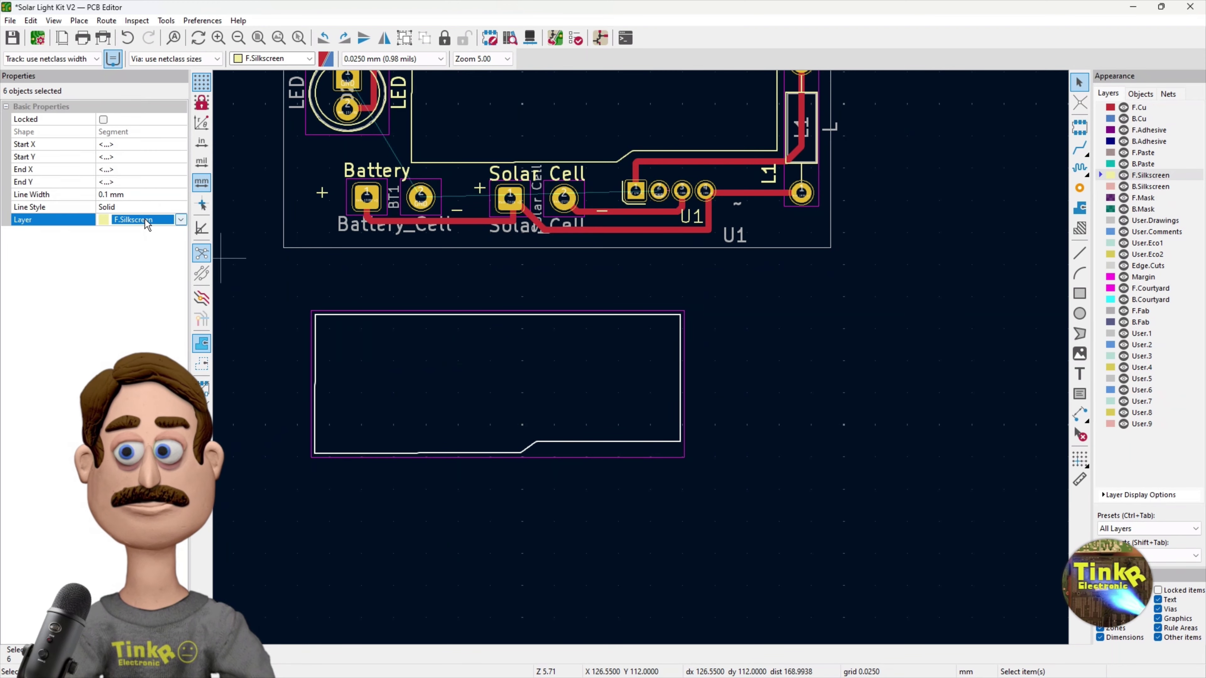
click(180, 220)
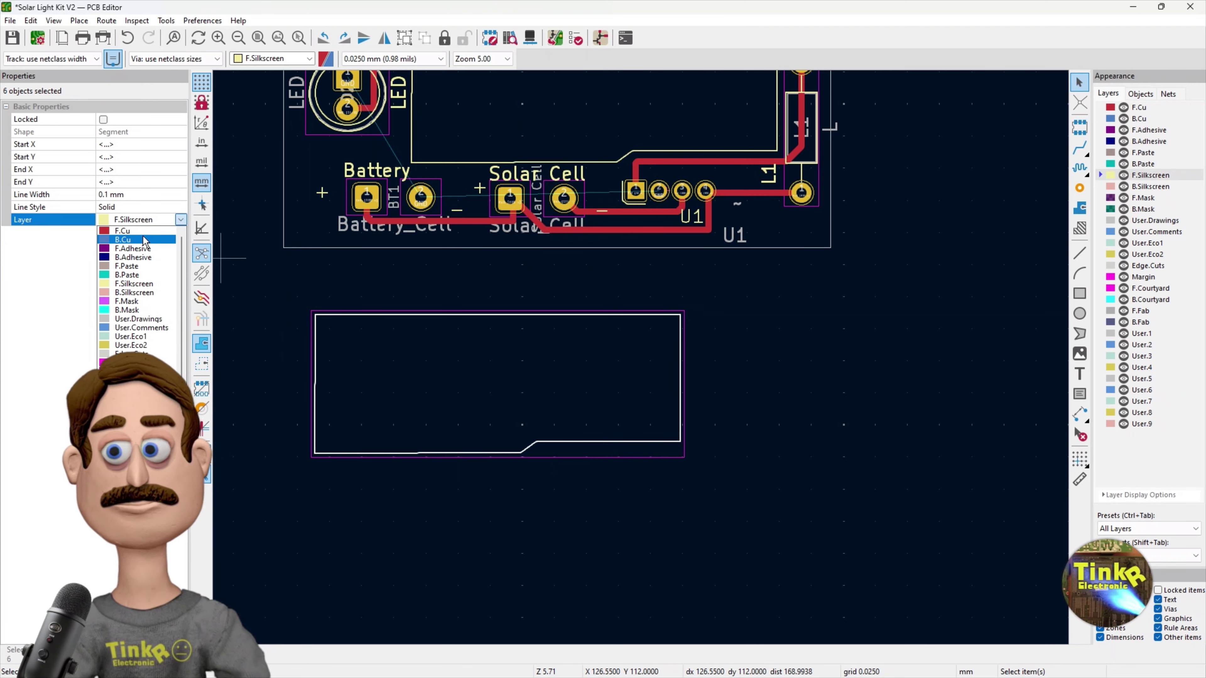
click(143, 239)
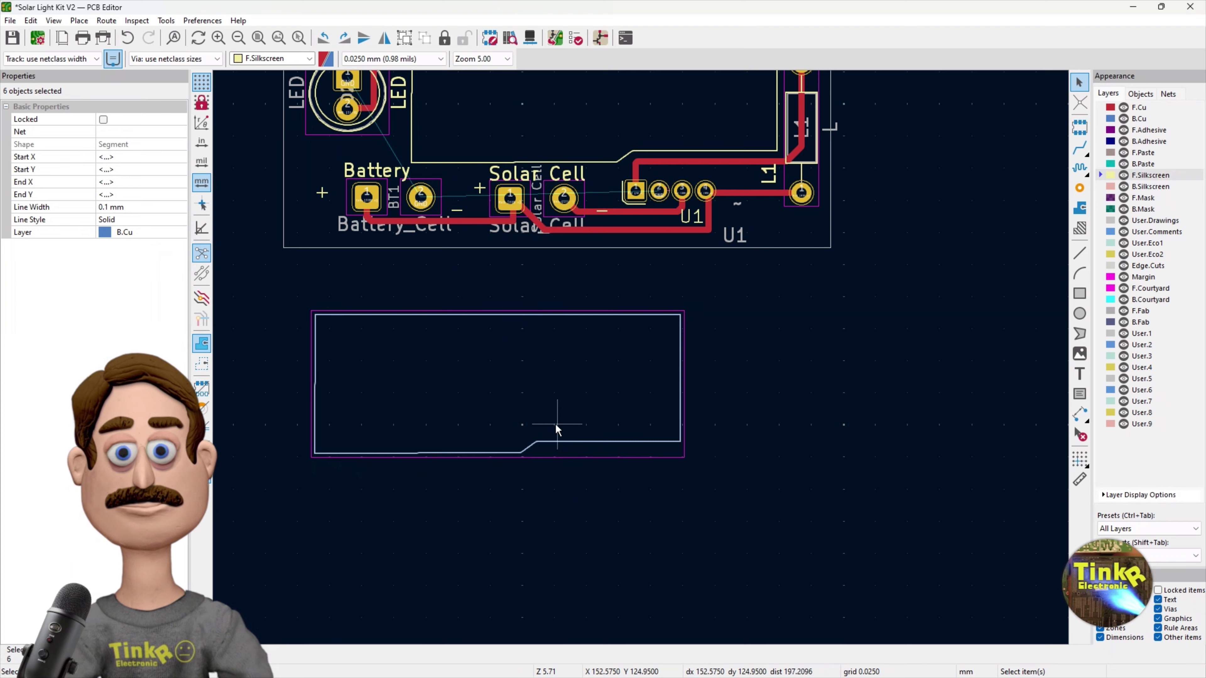
scroll(560, 408, down, 2)
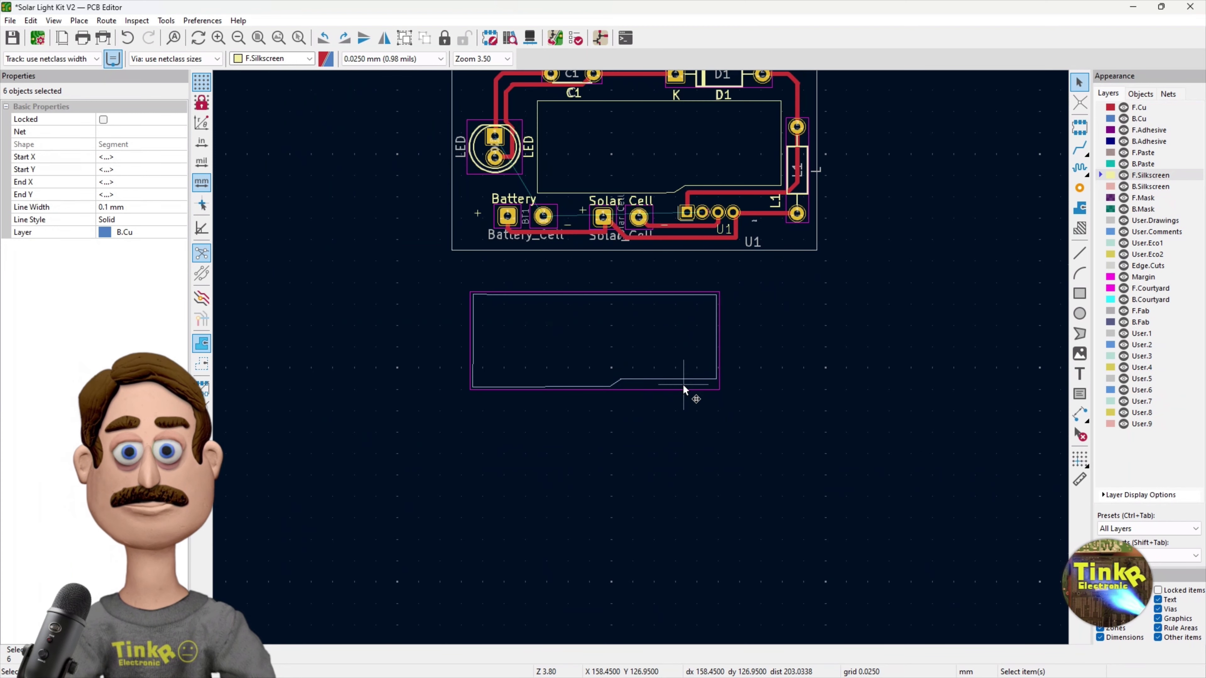
Drag the B.Cu outline copy onto the board's inner outline and deselect it.
key(Escape)
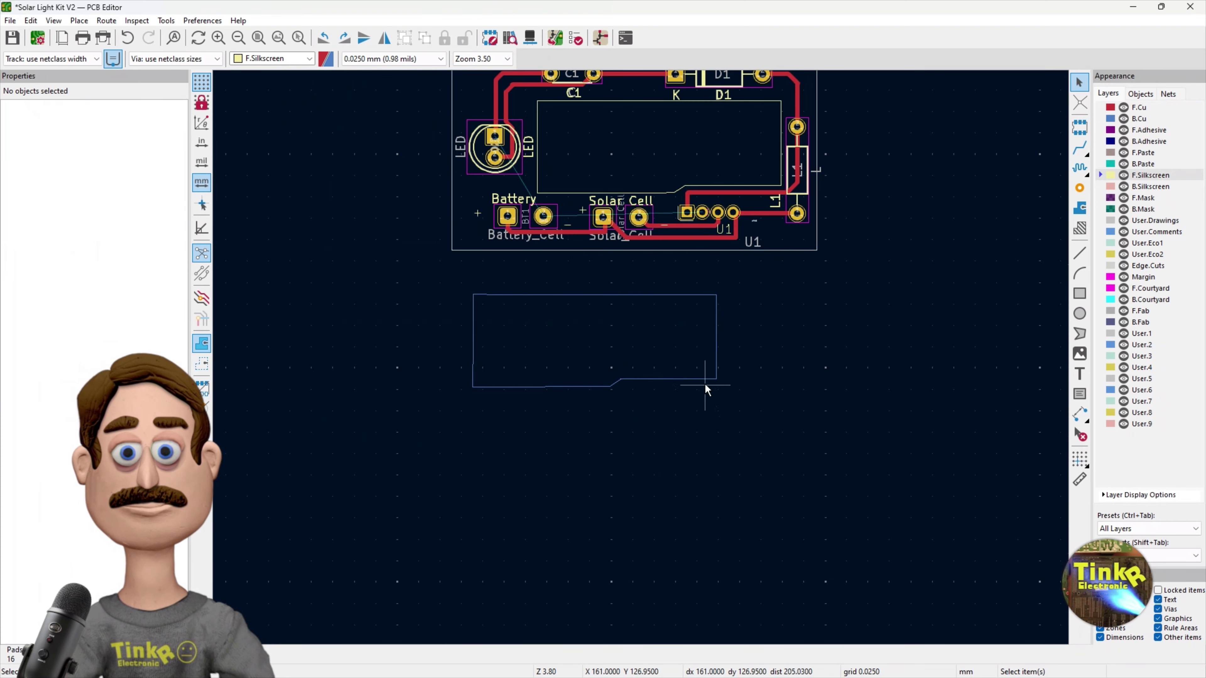
click(704, 384)
drag(704, 381, 778, 185)
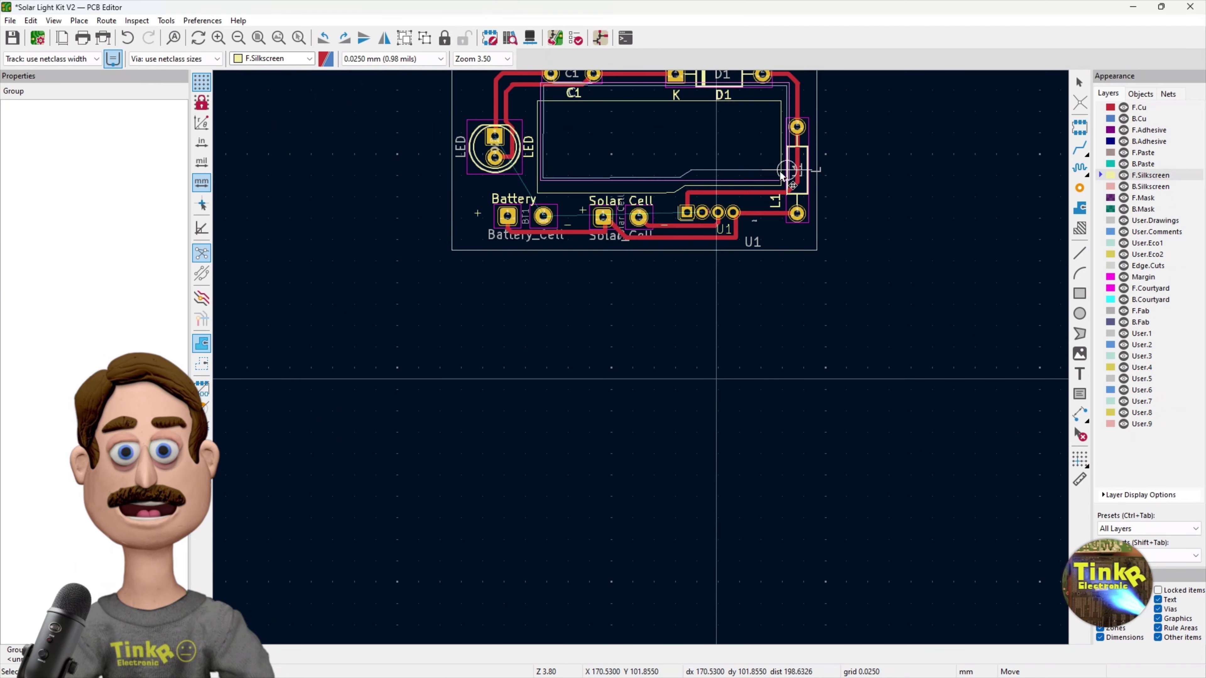
click(777, 184)
key(Escape)
scroll(753, 170, up, 3)
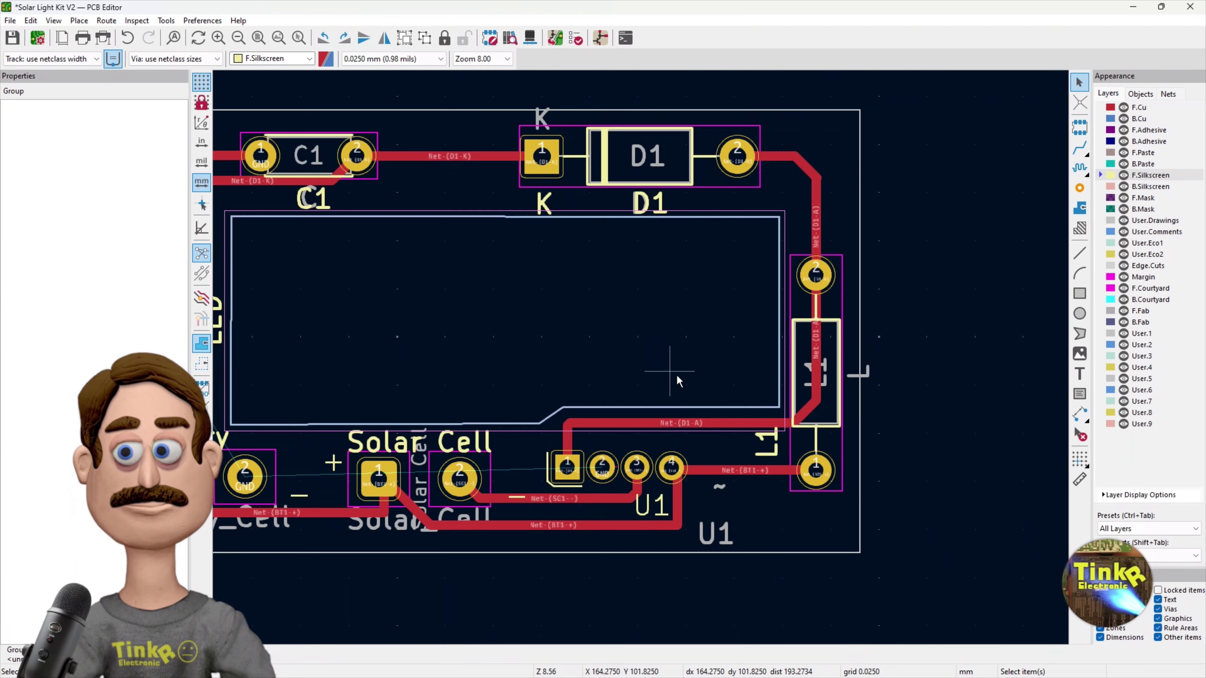
scroll(608, 362, down, 2)
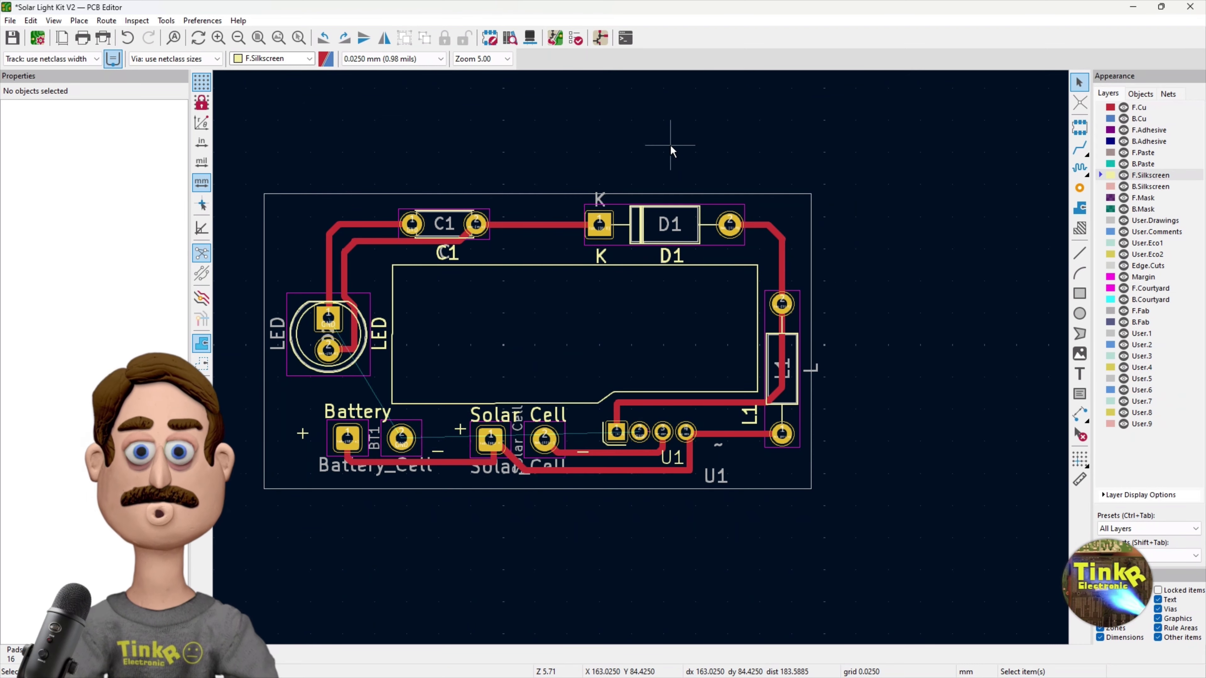
click(1123, 176)
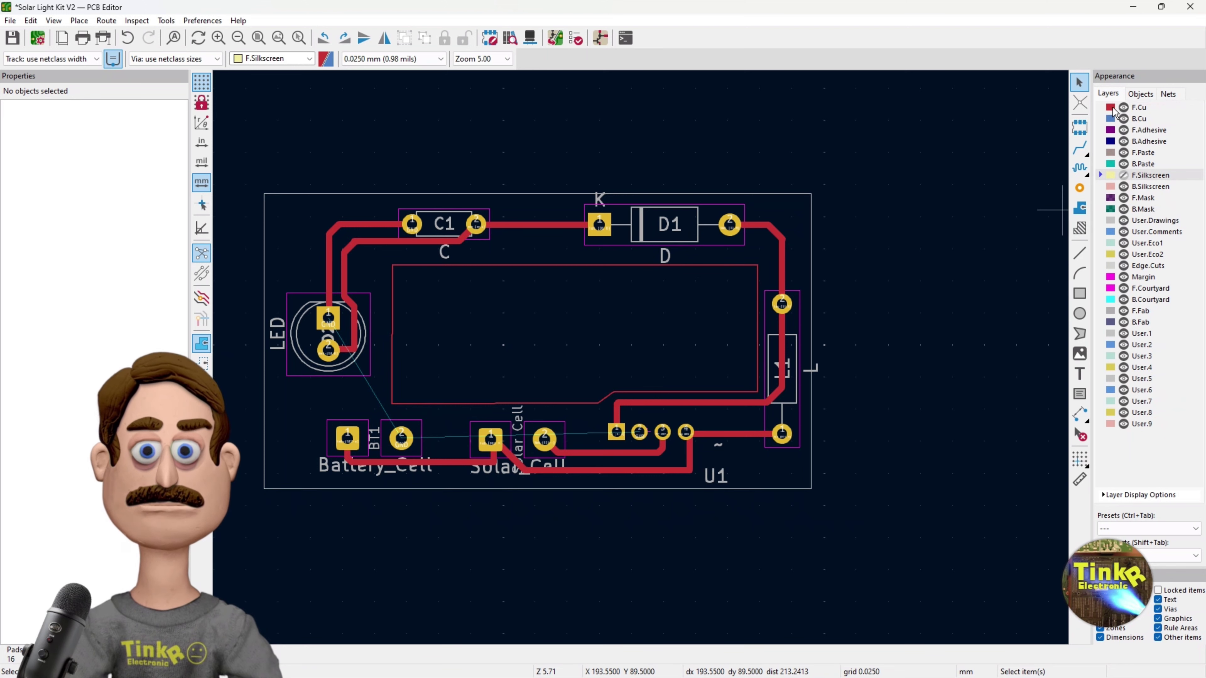
click(1123, 108)
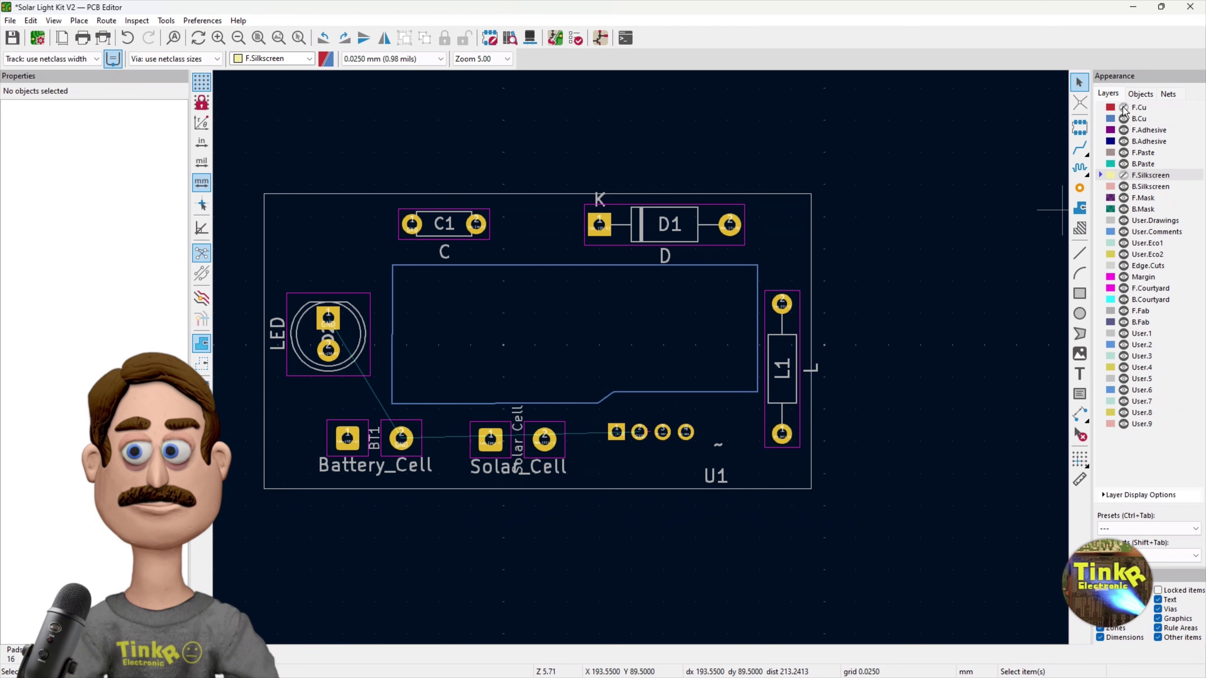
click(1123, 175)
click(1123, 107)
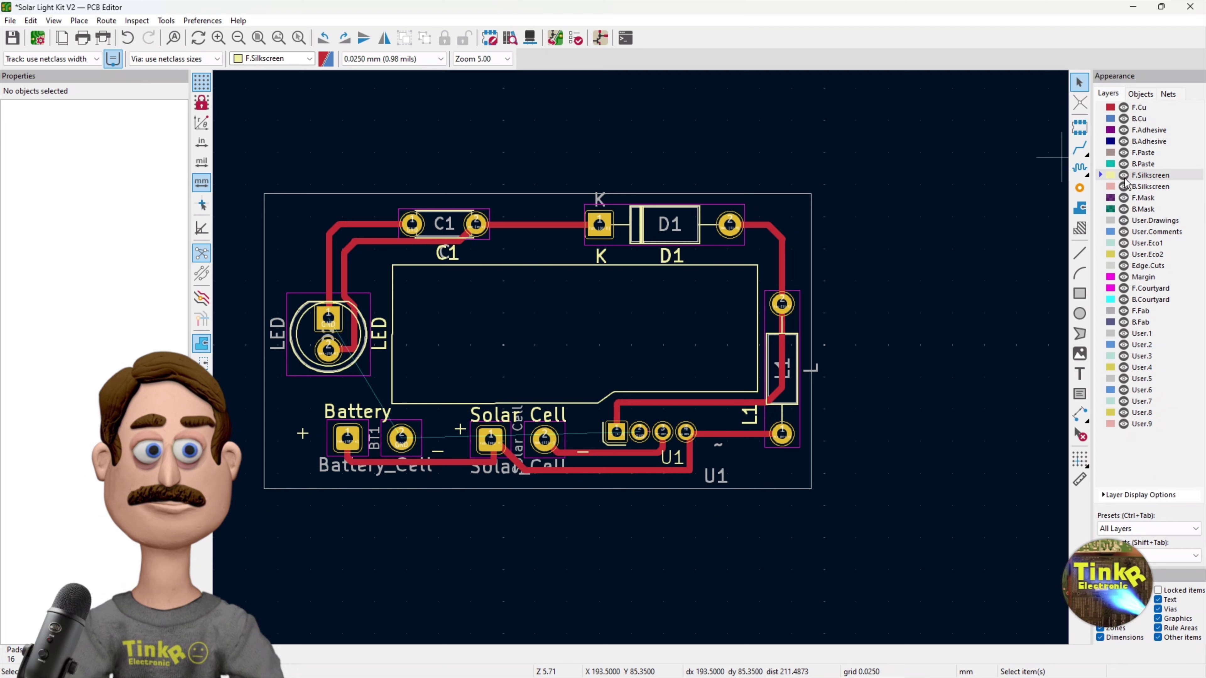
click(1124, 176)
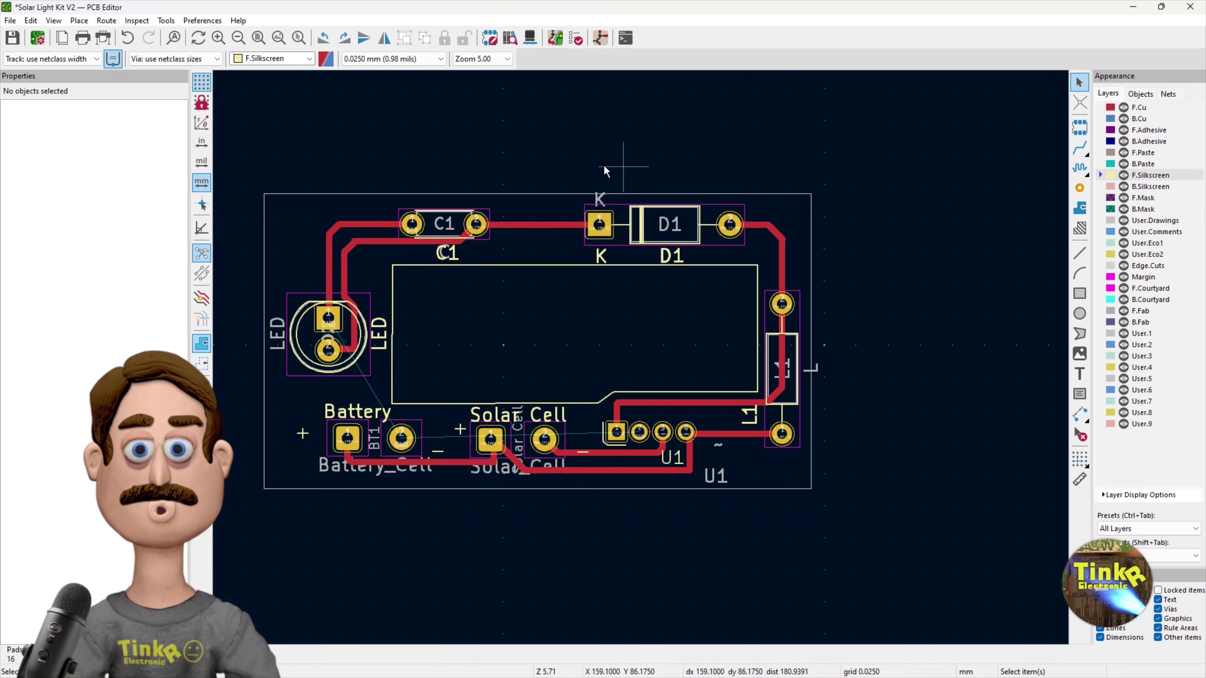
click(53, 20)
click(81, 56)
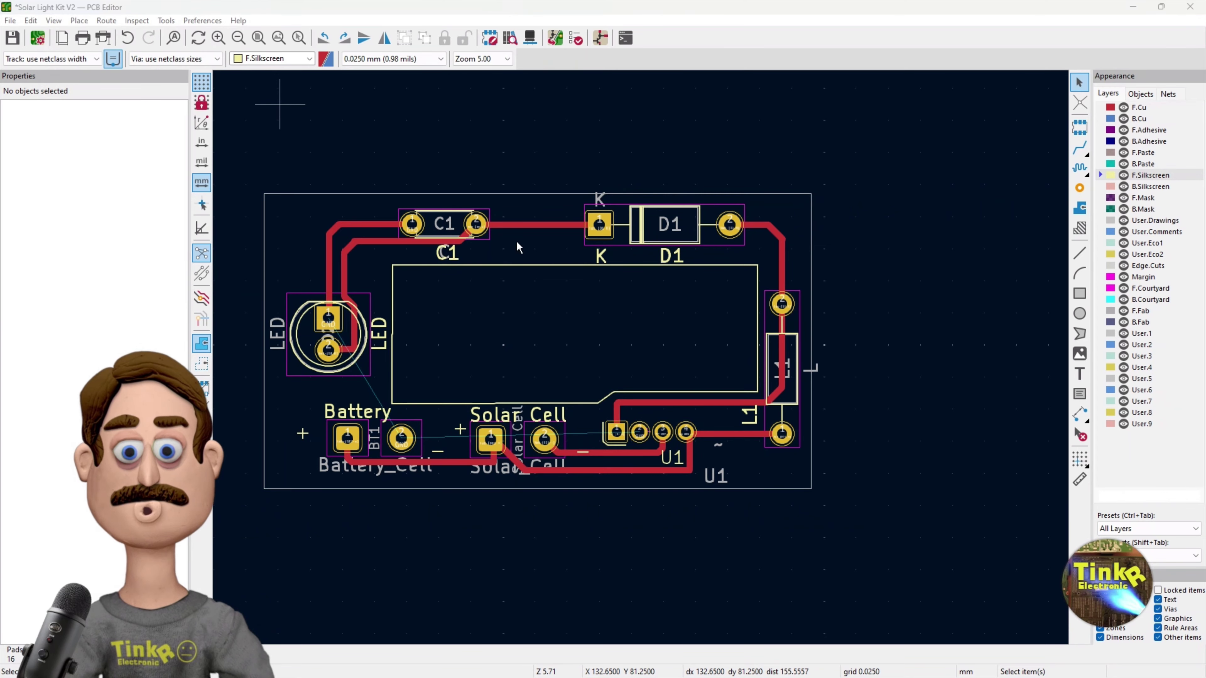
drag(623, 271, 477, 378)
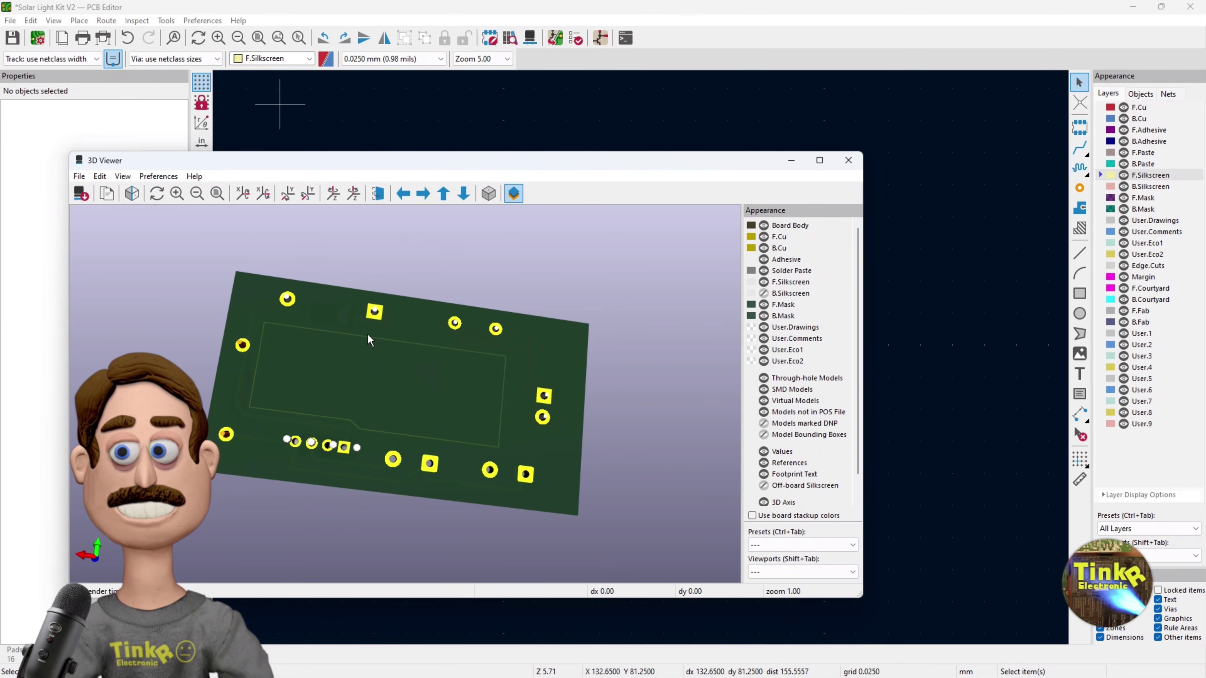
click(857, 165)
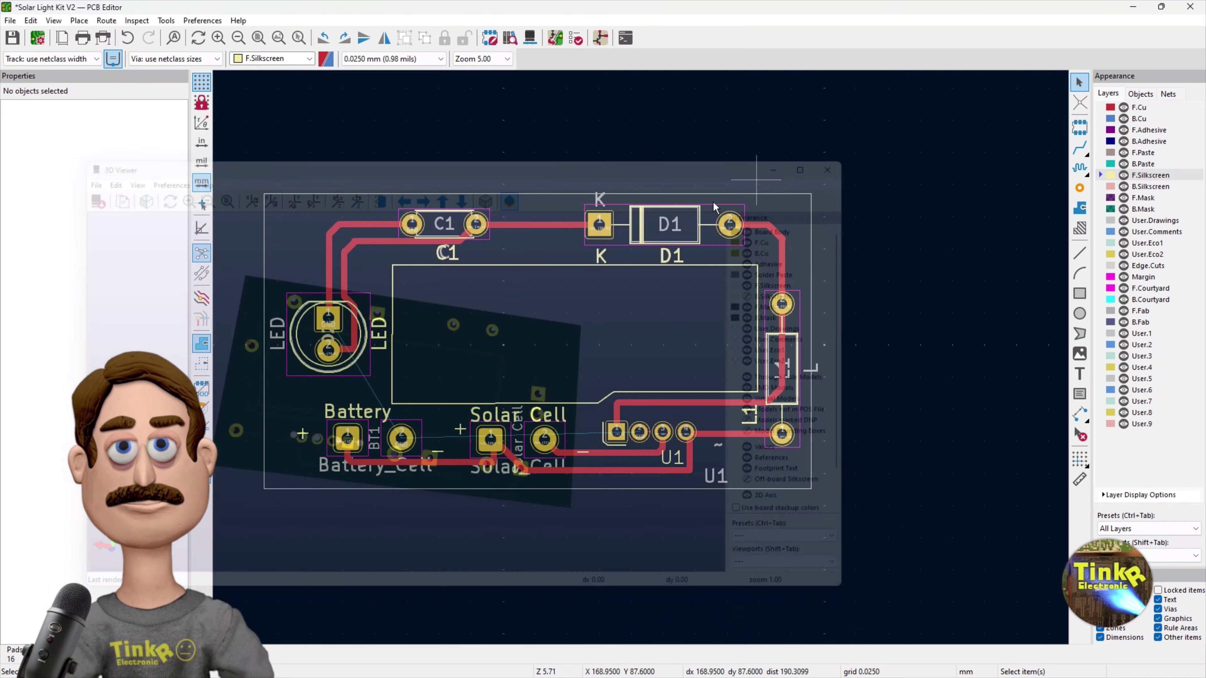
scroll(645, 209, down, 2)
scroll(641, 357, up, 2)
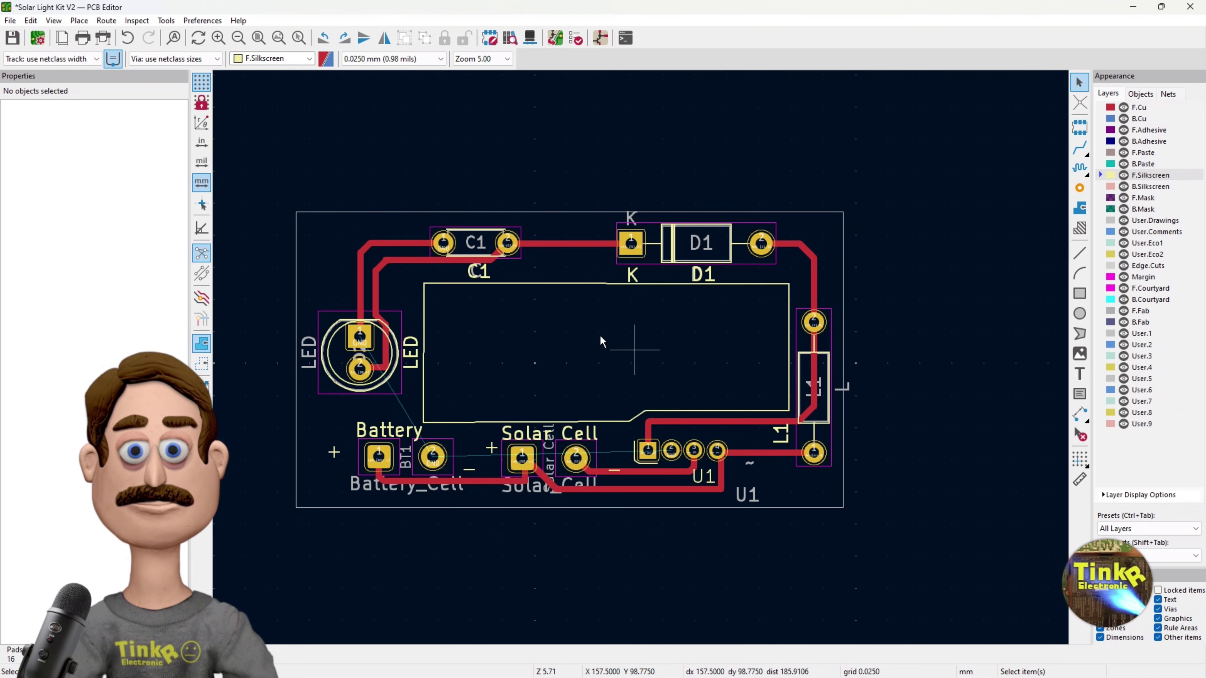
Start a filled copper zone on F.Cu at the board's corner.
click(1078, 209)
scroll(1058, 164, down, 2)
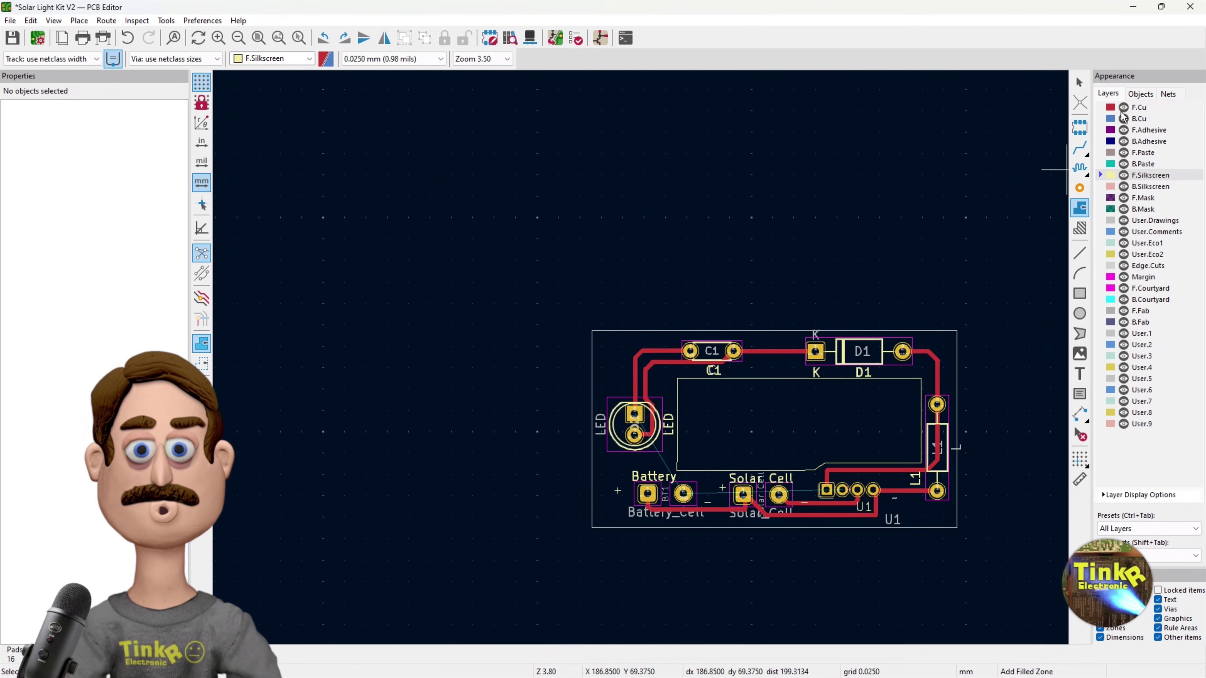
click(1113, 109)
scroll(693, 392, up, 3)
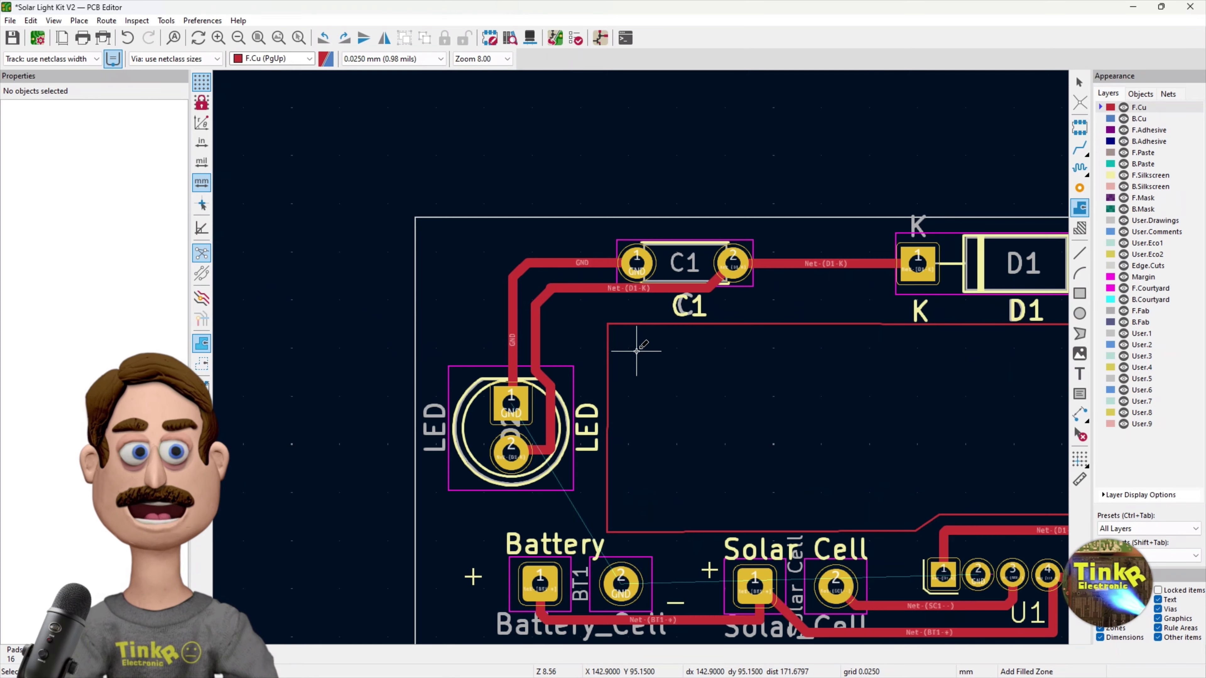
scroll(635, 353, down, 2)
scroll(409, 221, up, 4)
scroll(641, 357, up, 3)
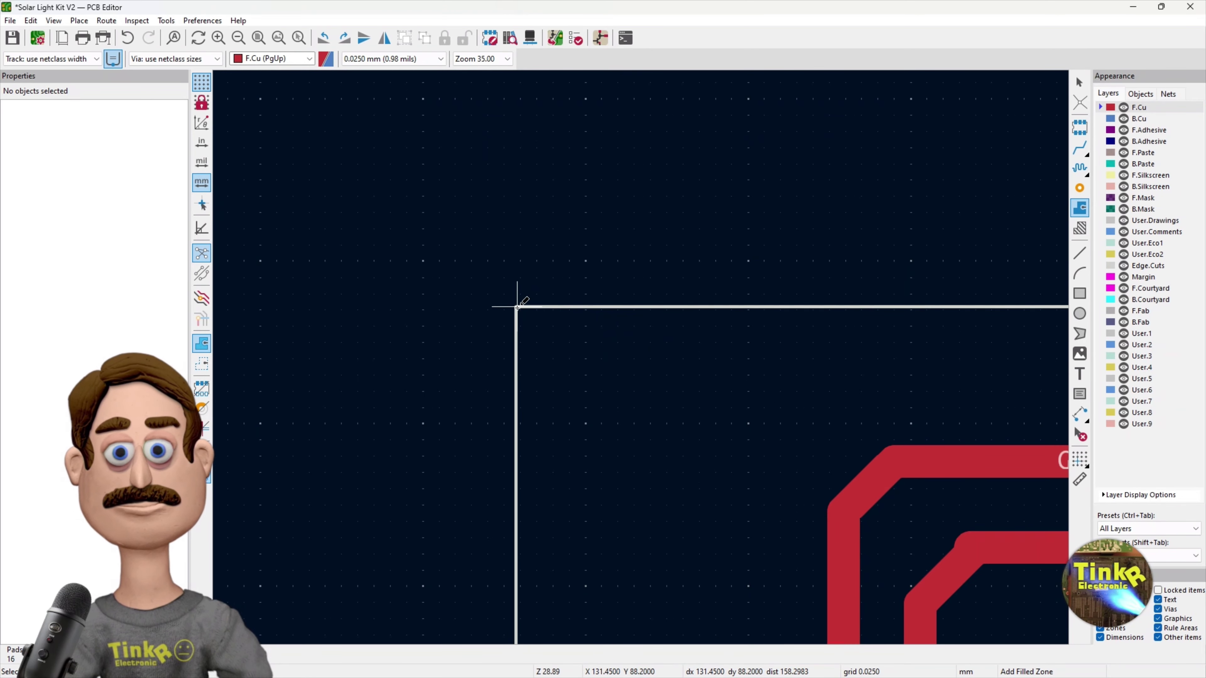
click(517, 307)
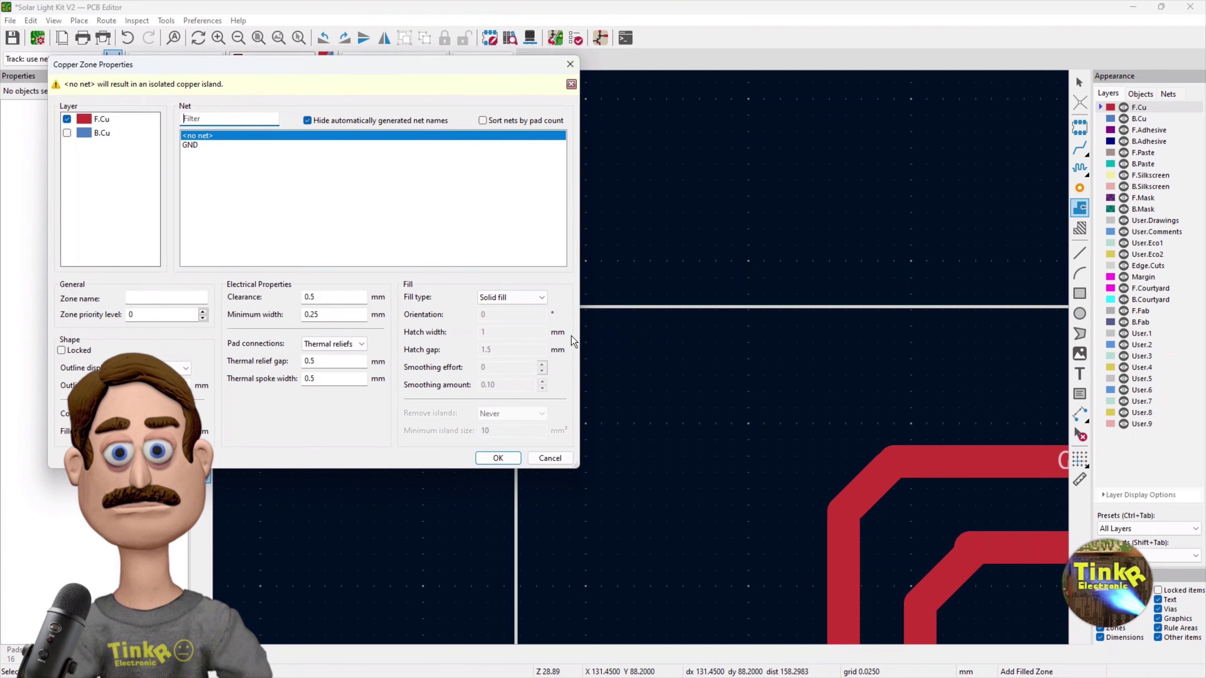
Add B.Cu to the zone's layers, assign the GND net, and confirm.
click(67, 133)
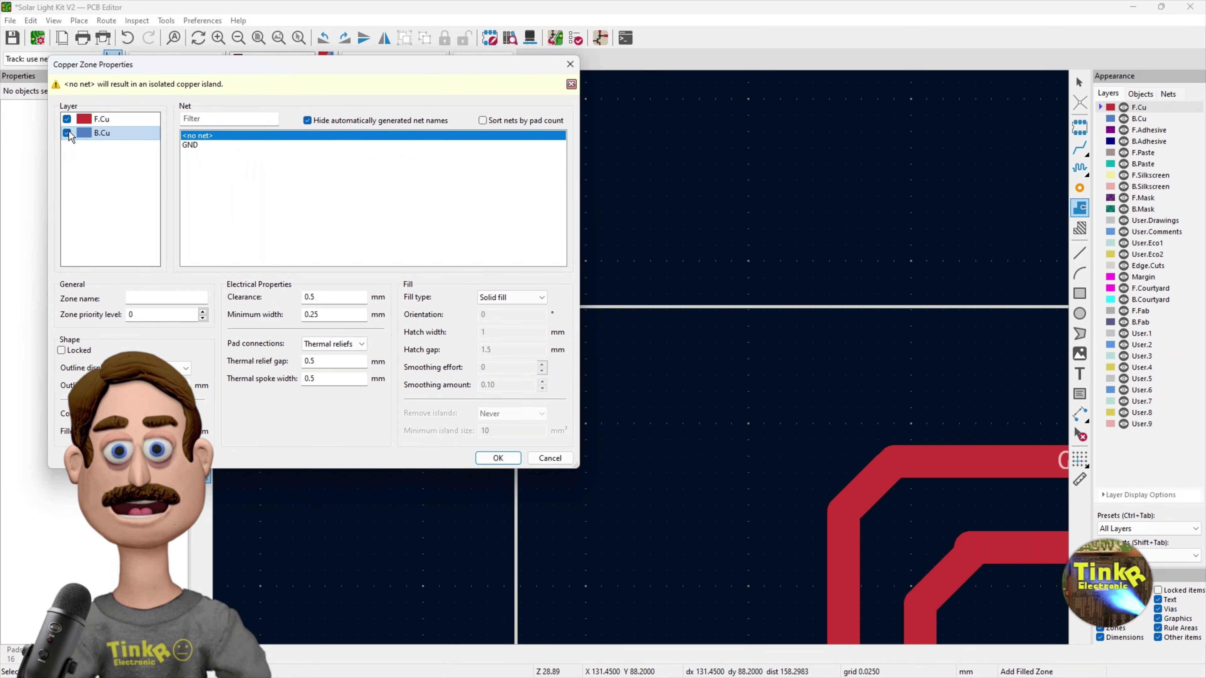
click(203, 145)
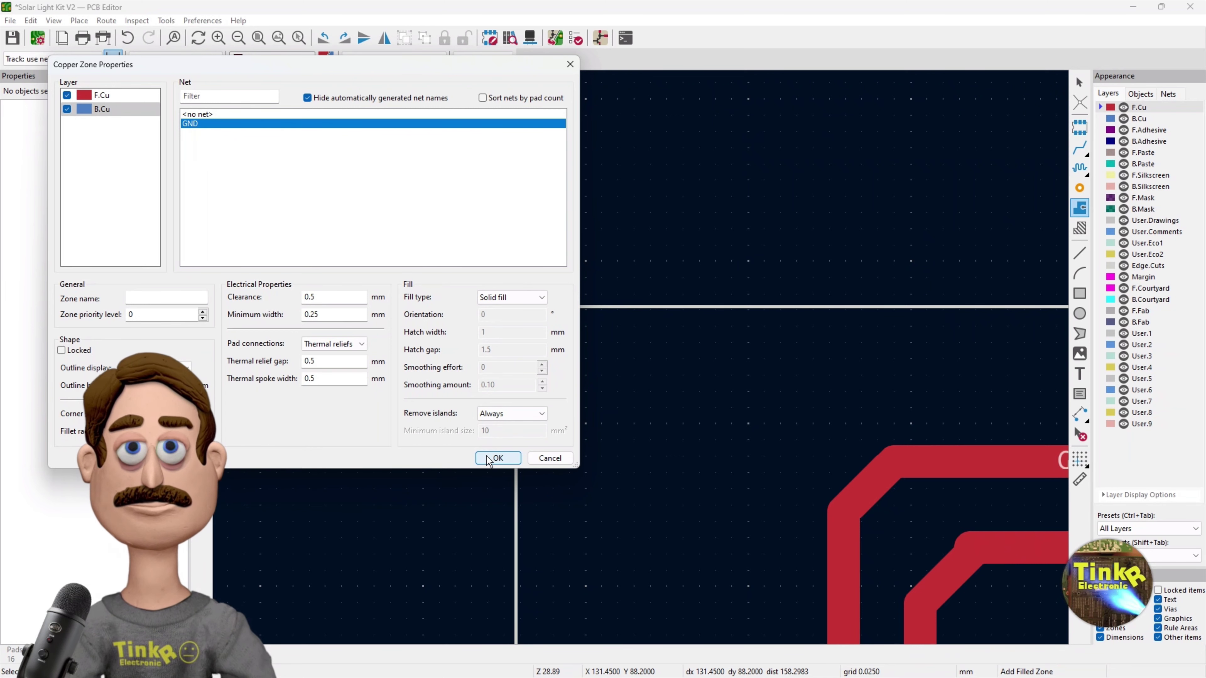
click(496, 458)
scroll(641, 358, down, 8)
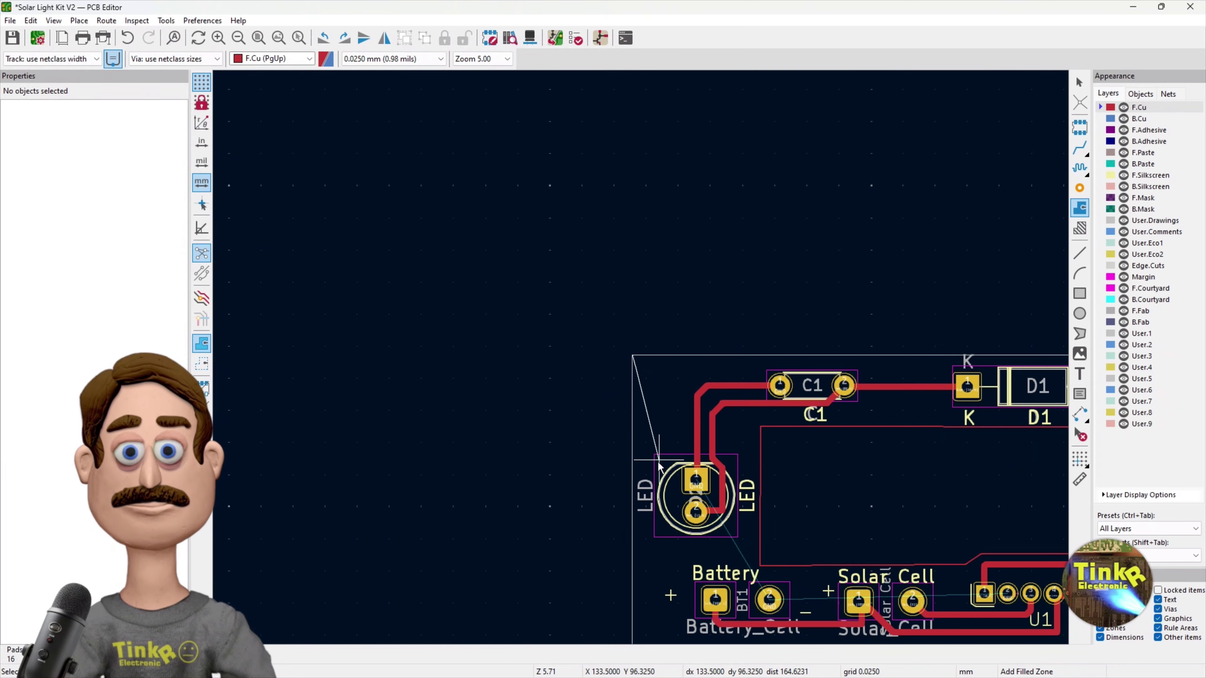
scroll(642, 362, up, 10)
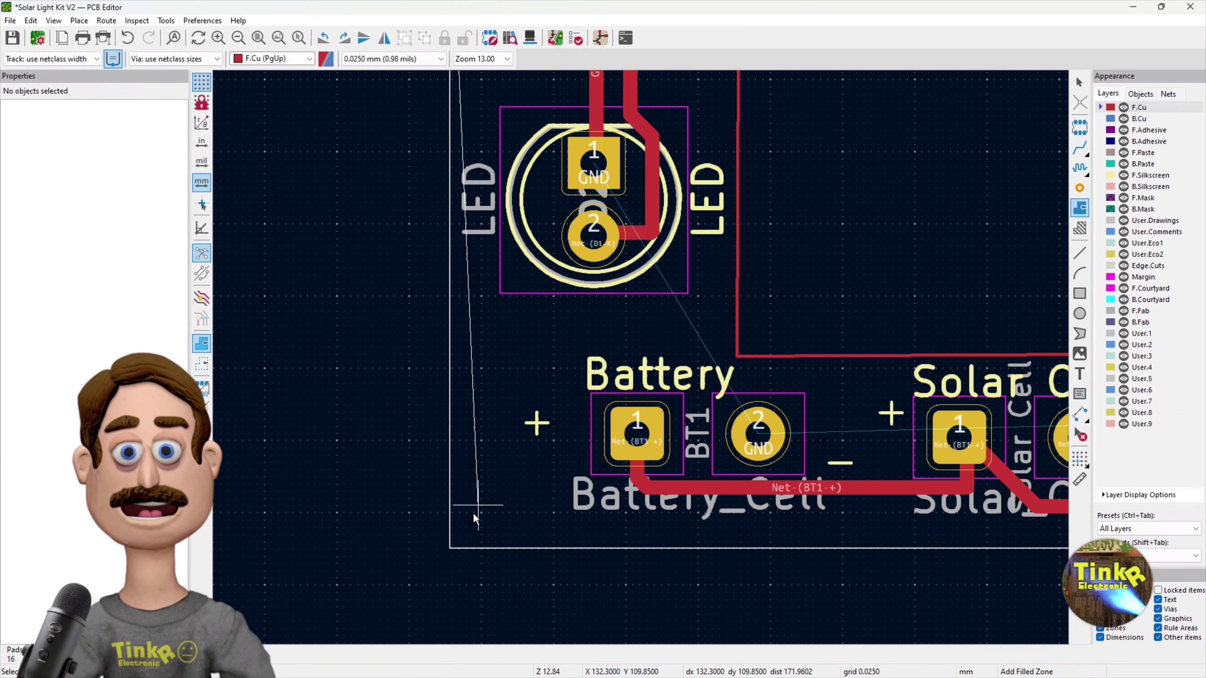
scroll(450, 546, up, 6)
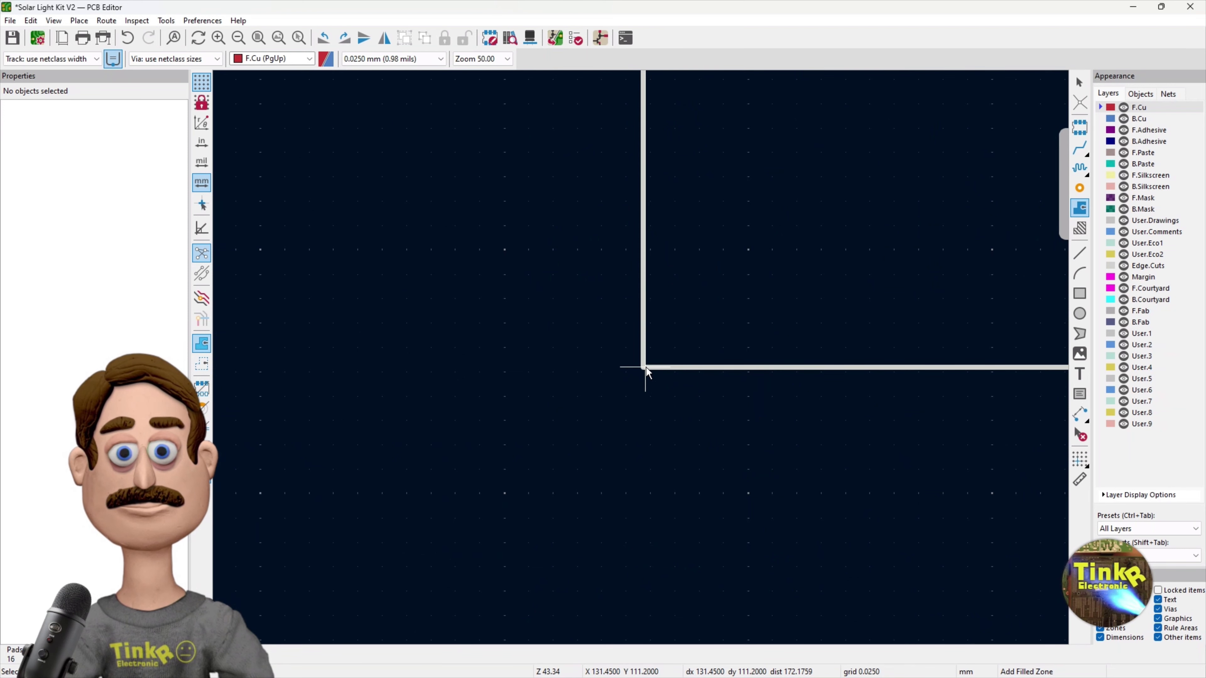
Trace the zone outline around the board's corners and close the outline.
click(646, 367)
scroll(647, 367, down, 16)
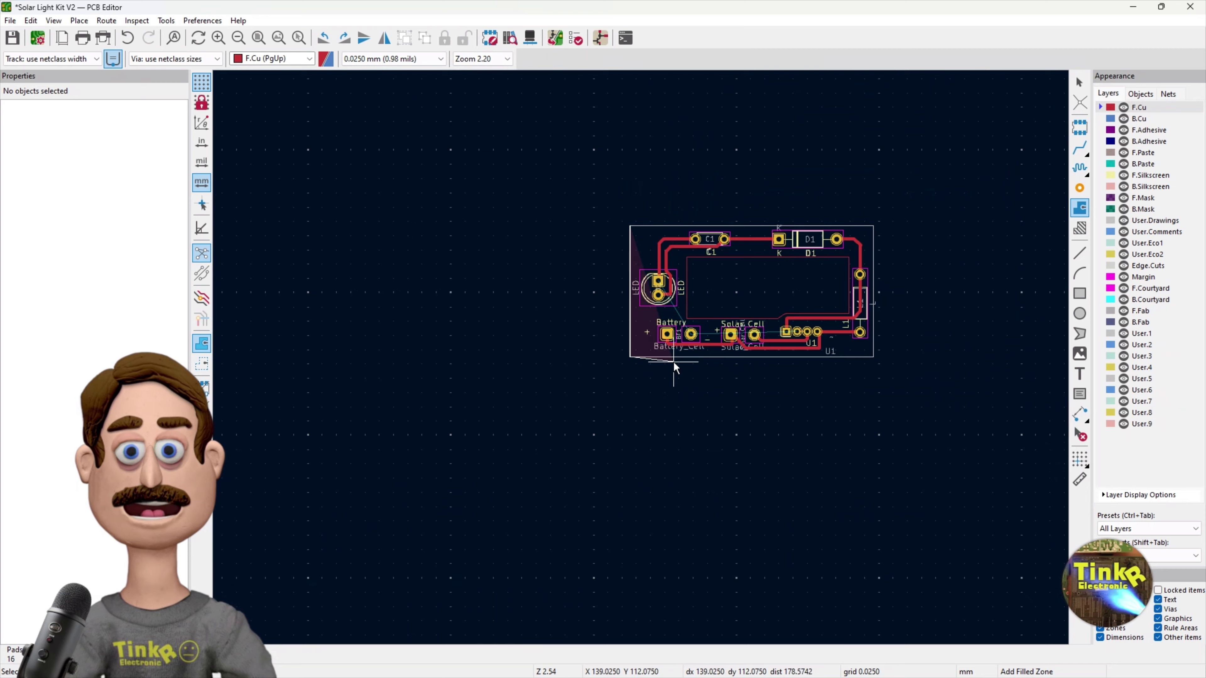
scroll(663, 357, up, 14)
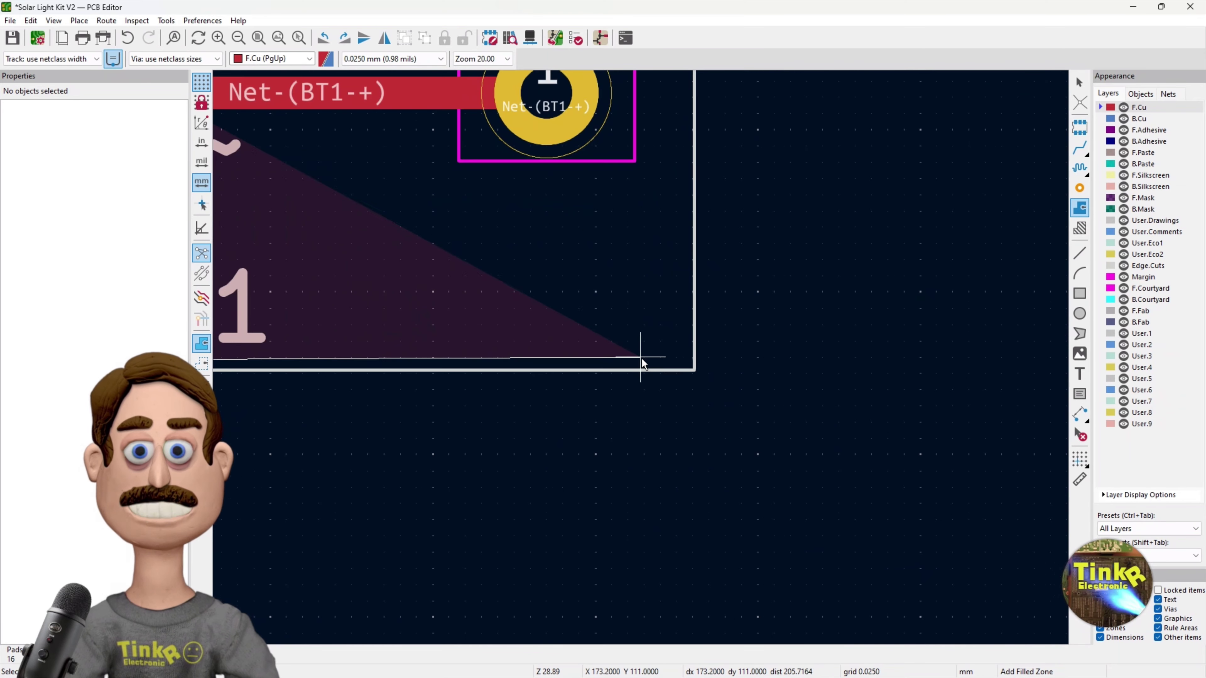
click(694, 373)
scroll(695, 374, down, 10)
scroll(641, 358, up, 10)
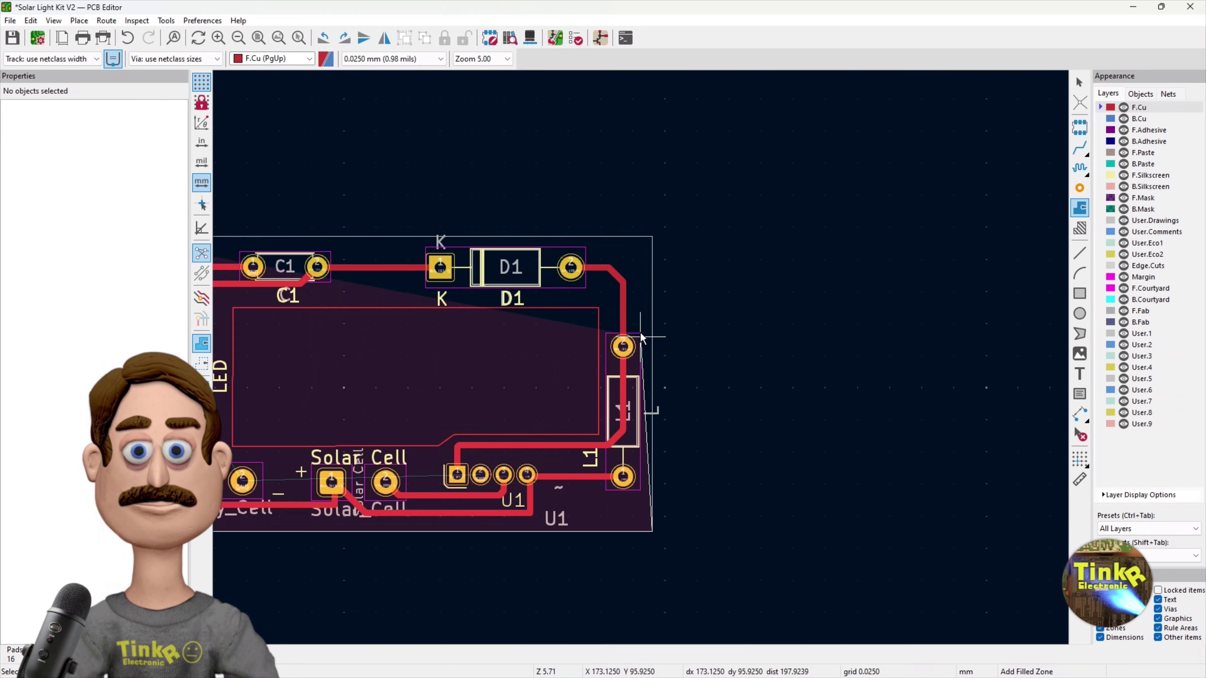
scroll(641, 359, down, 4)
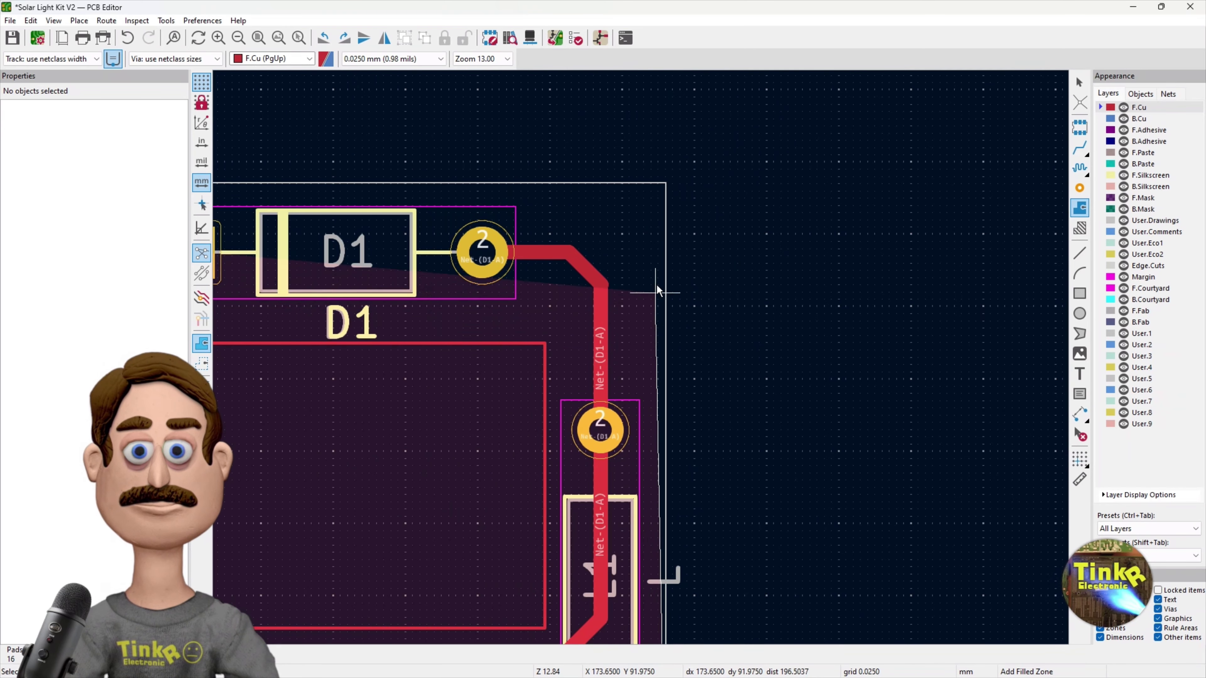
right_click(666, 184)
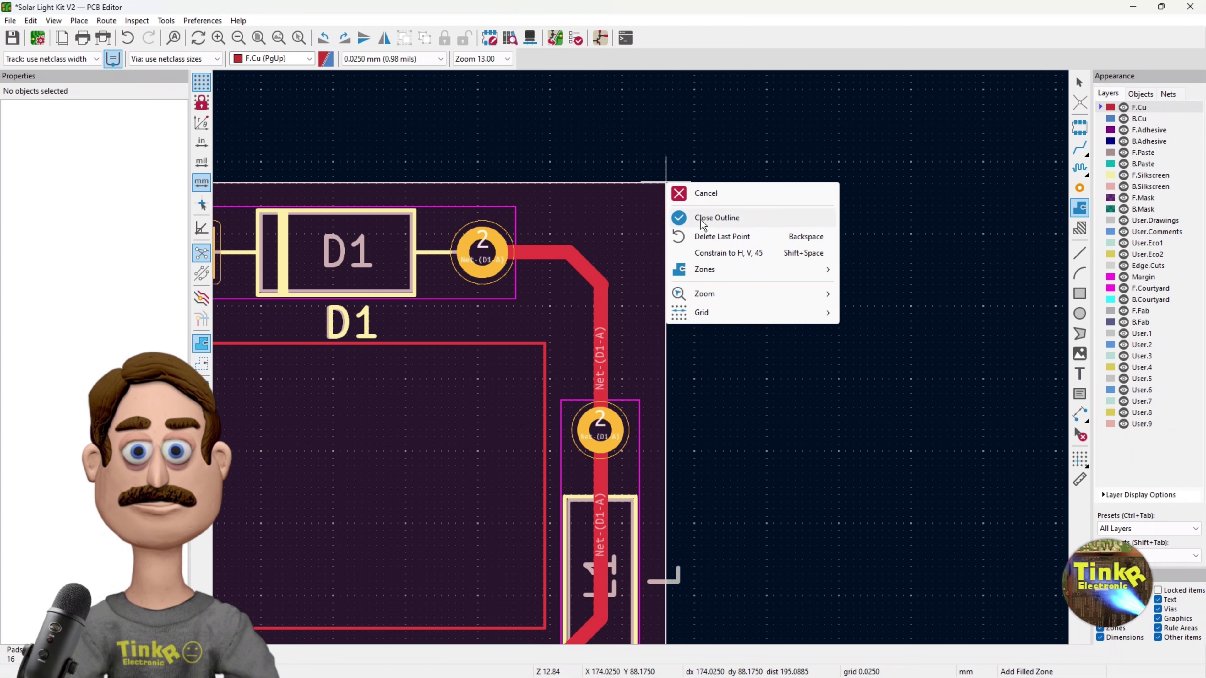
click(710, 218)
scroll(674, 372, down, 5)
scroll(416, 300, up, 2)
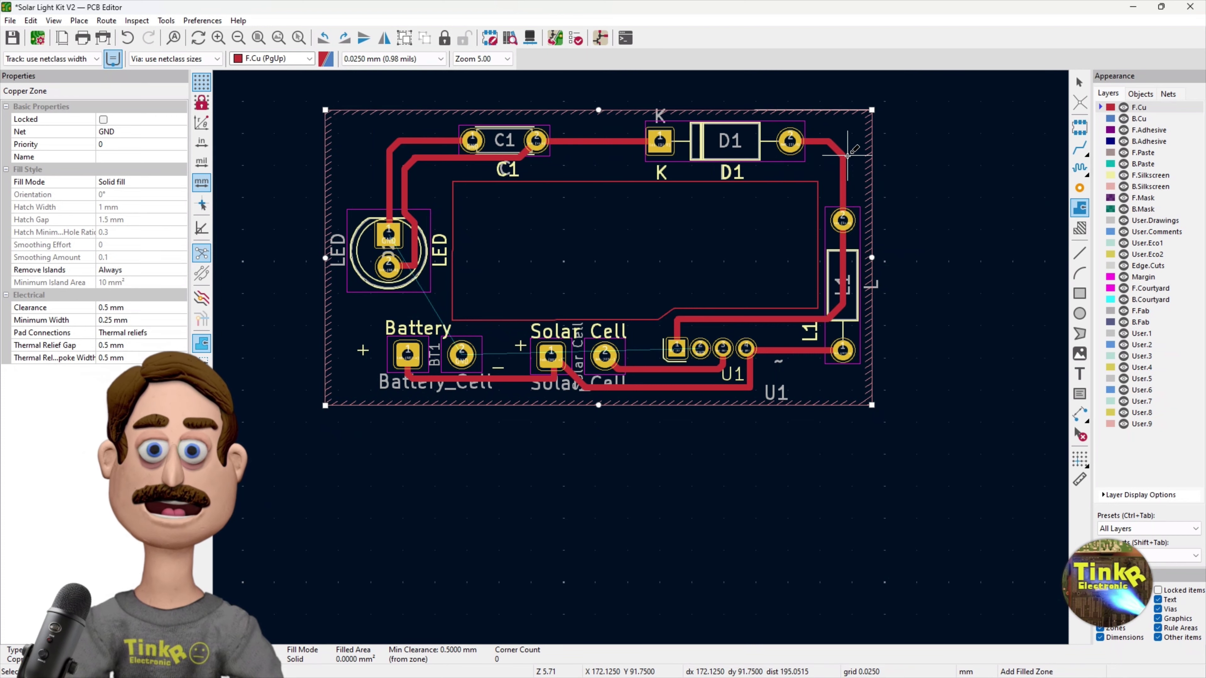
Fill all zones so the GND pour covers the board, then deselect and zoom in.
right_click(846, 139)
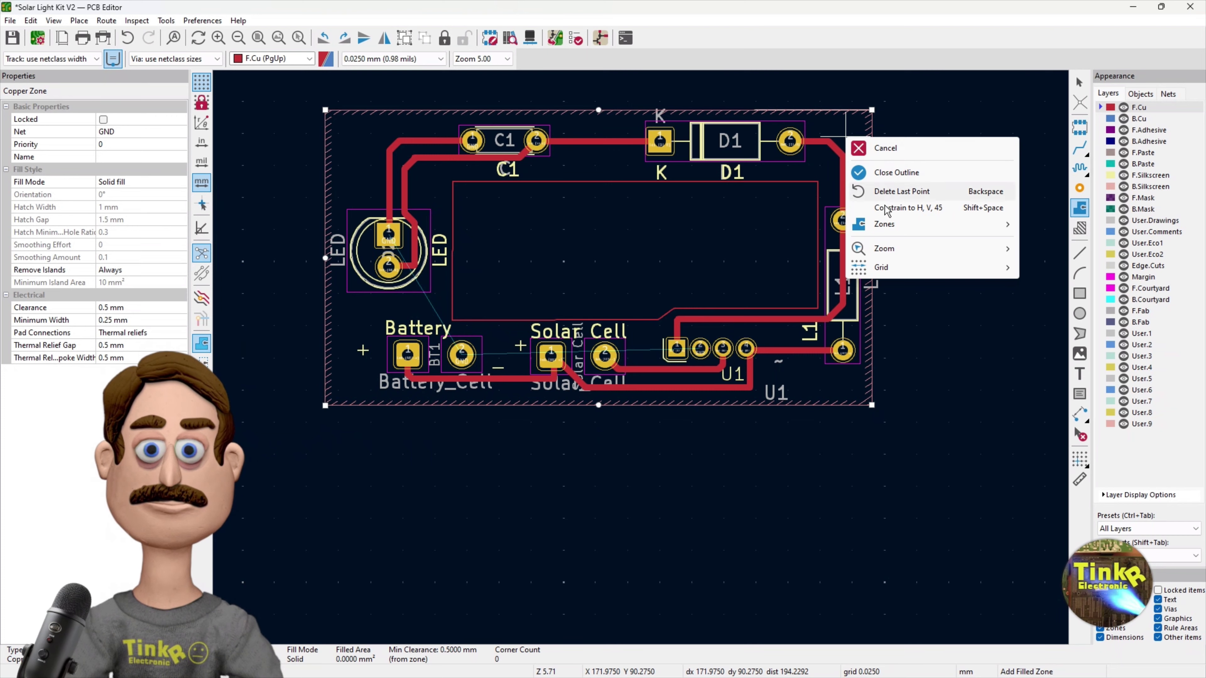
mouse_move(889, 229)
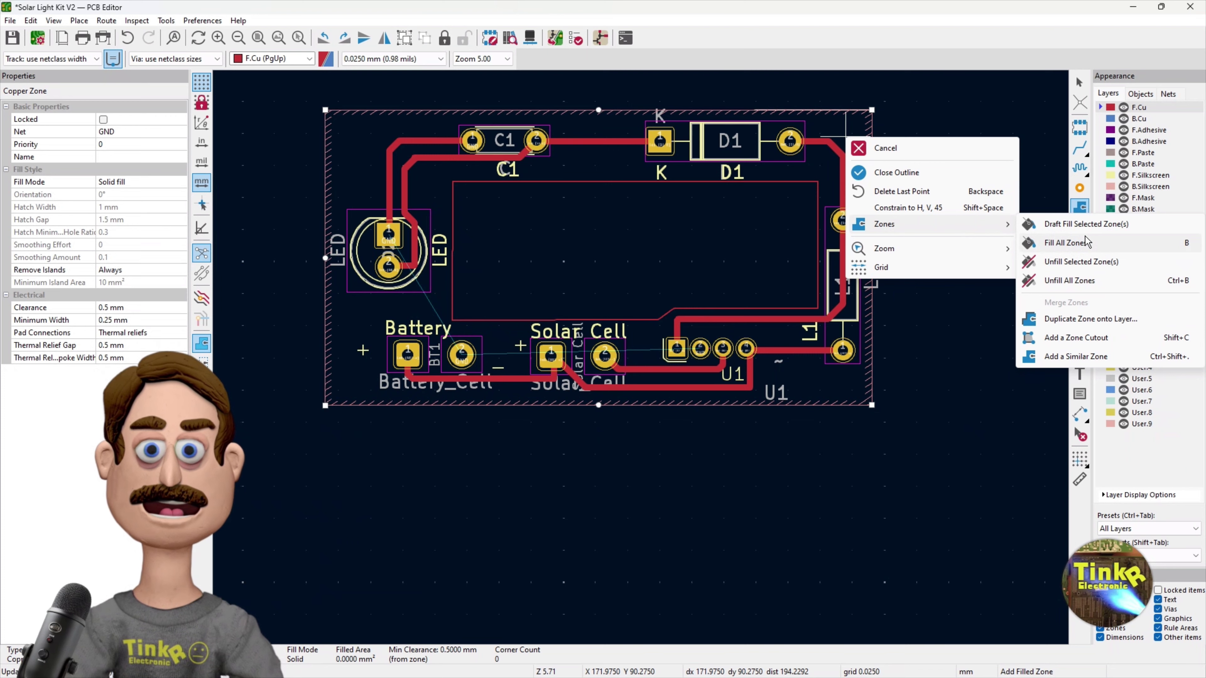
click(1064, 243)
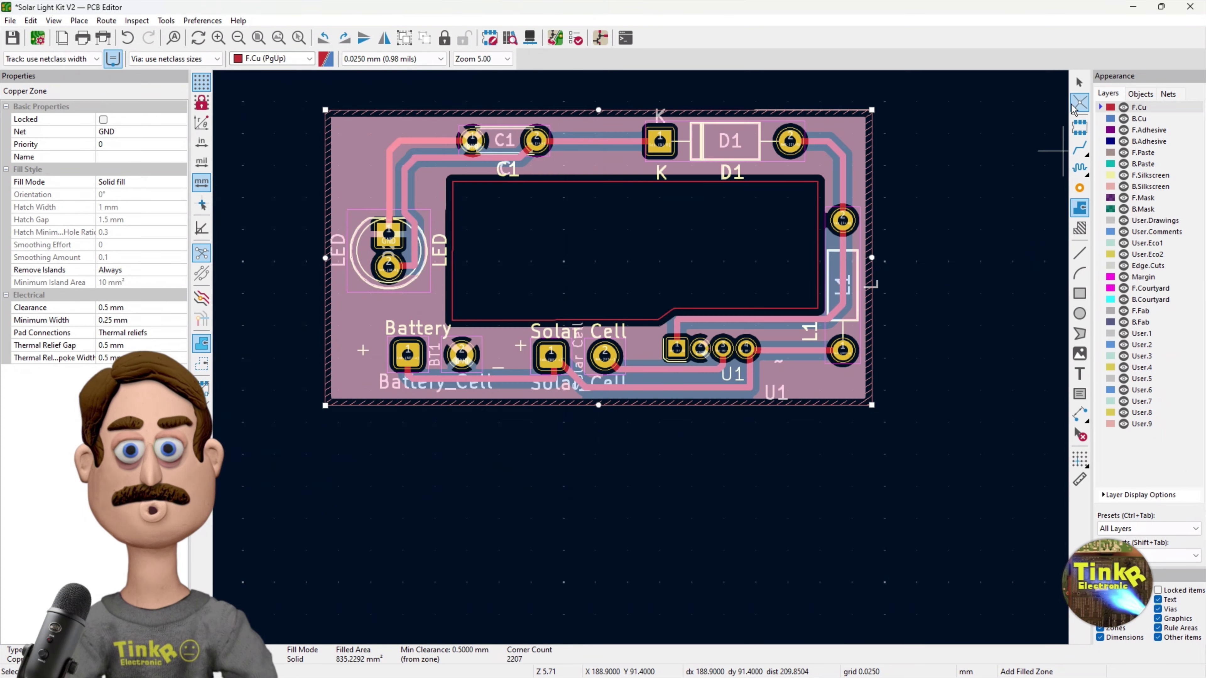
key(Escape)
key(Escape)
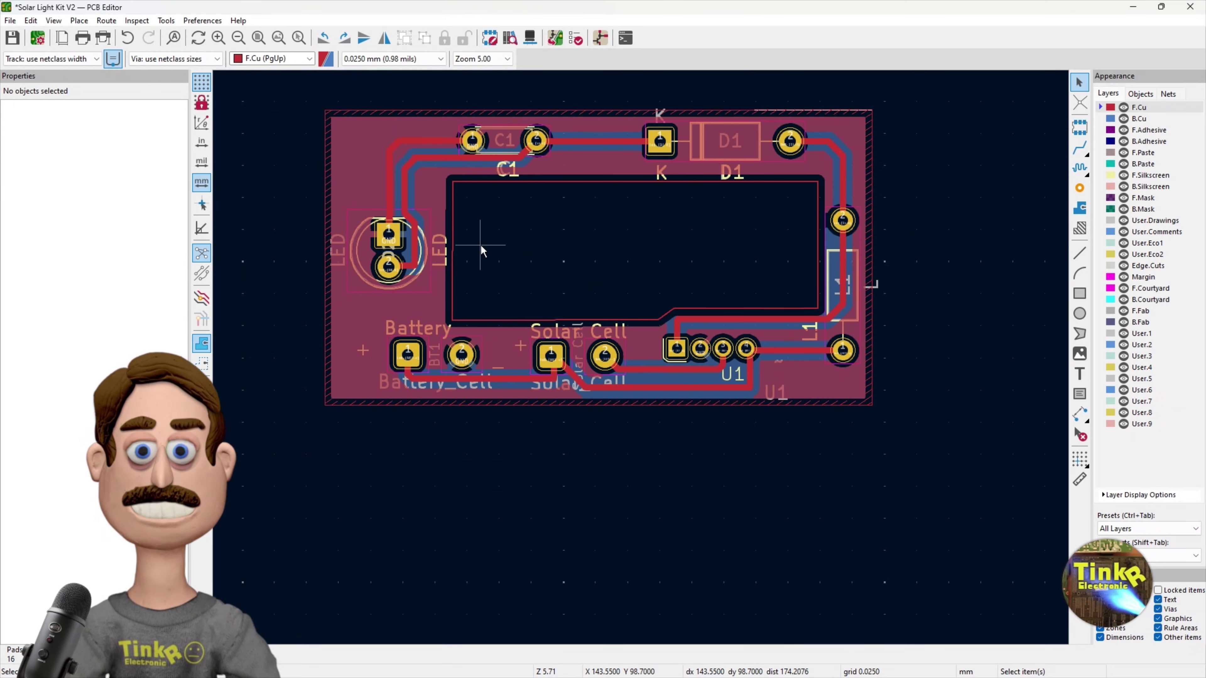
scroll(617, 356, up, 2)
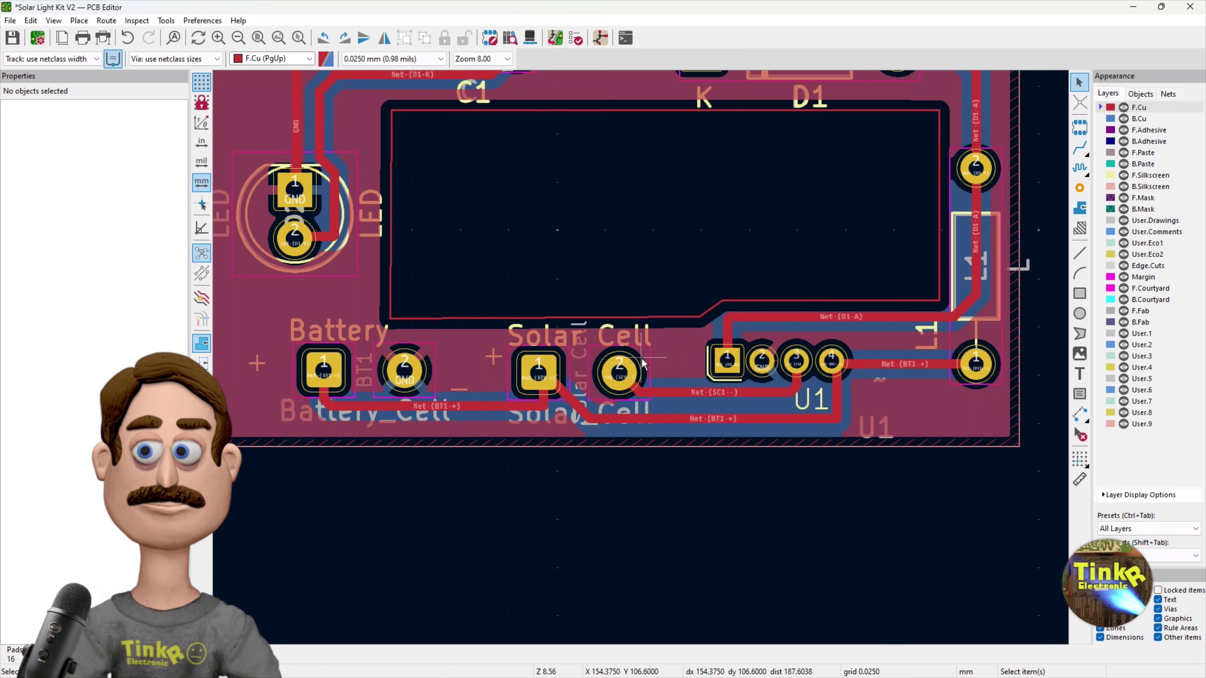
scroll(642, 361, down, 3)
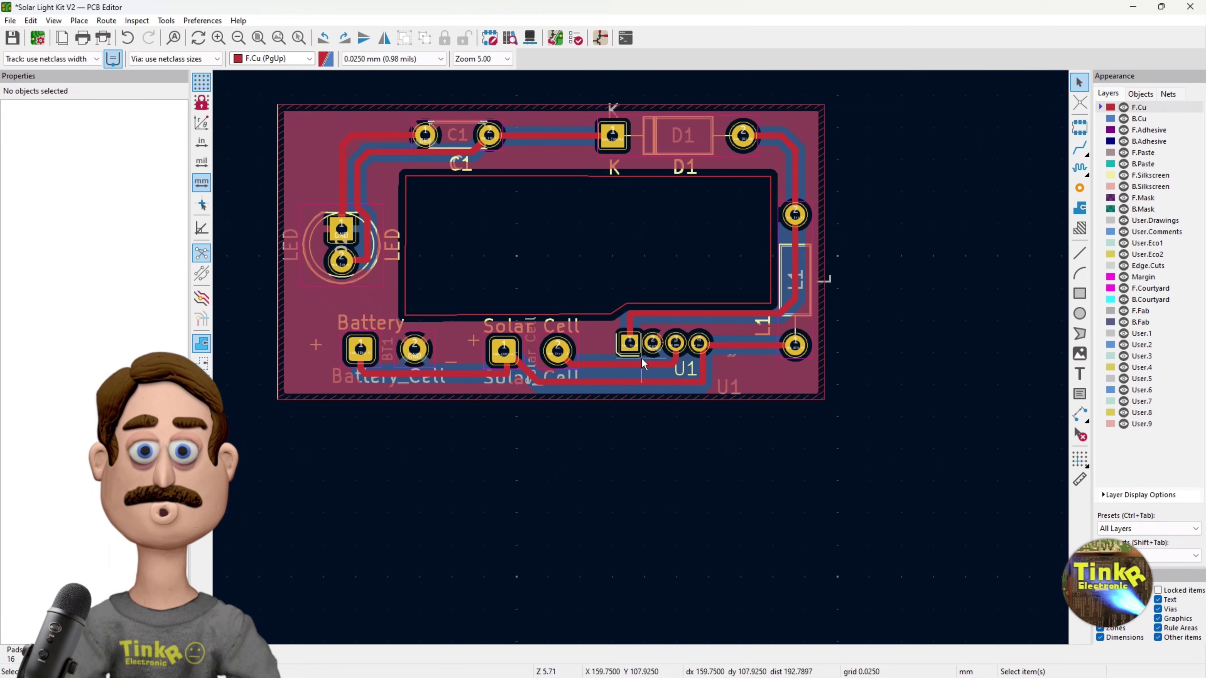
scroll(641, 358, up, 3)
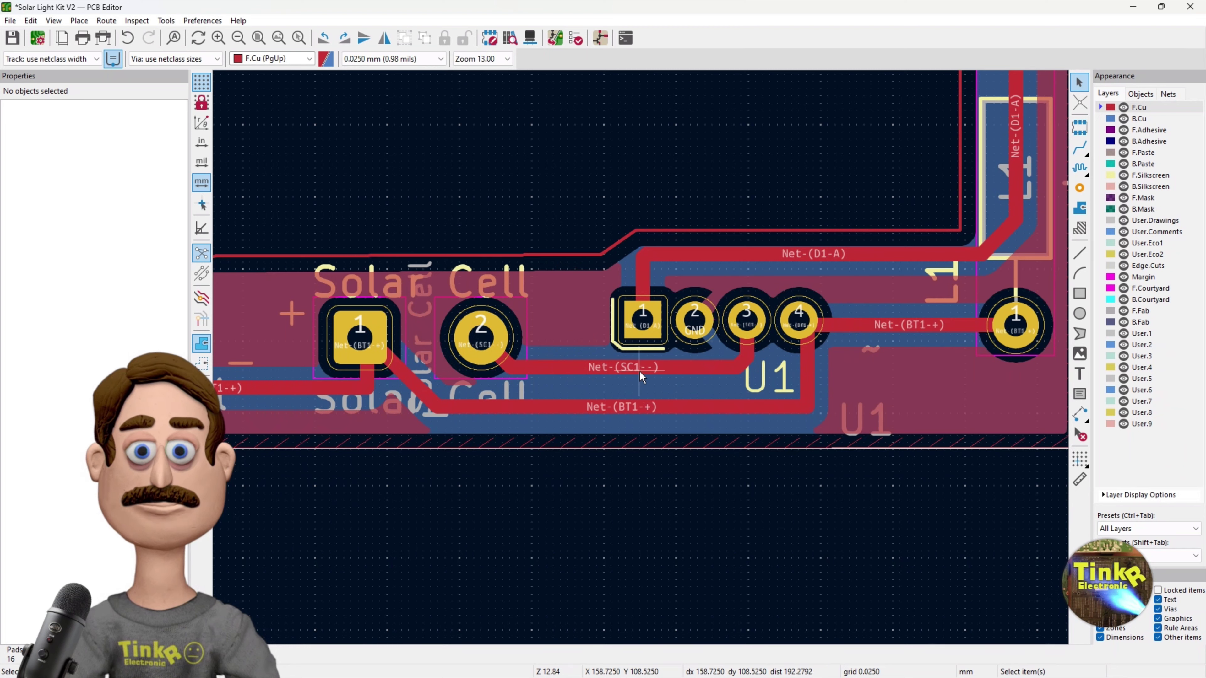
Undo the last track change and unfill the copper zone with Ctrl+B.
key(ctrl+z)
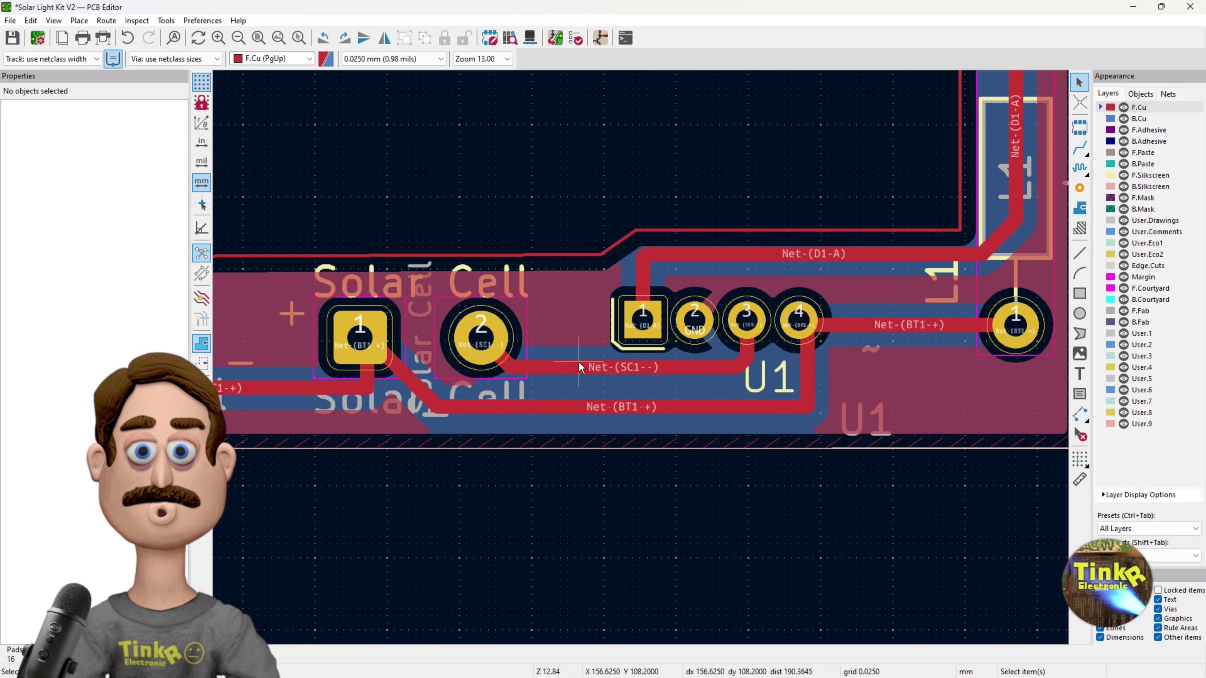
click(591, 365)
key(ctrl+b)
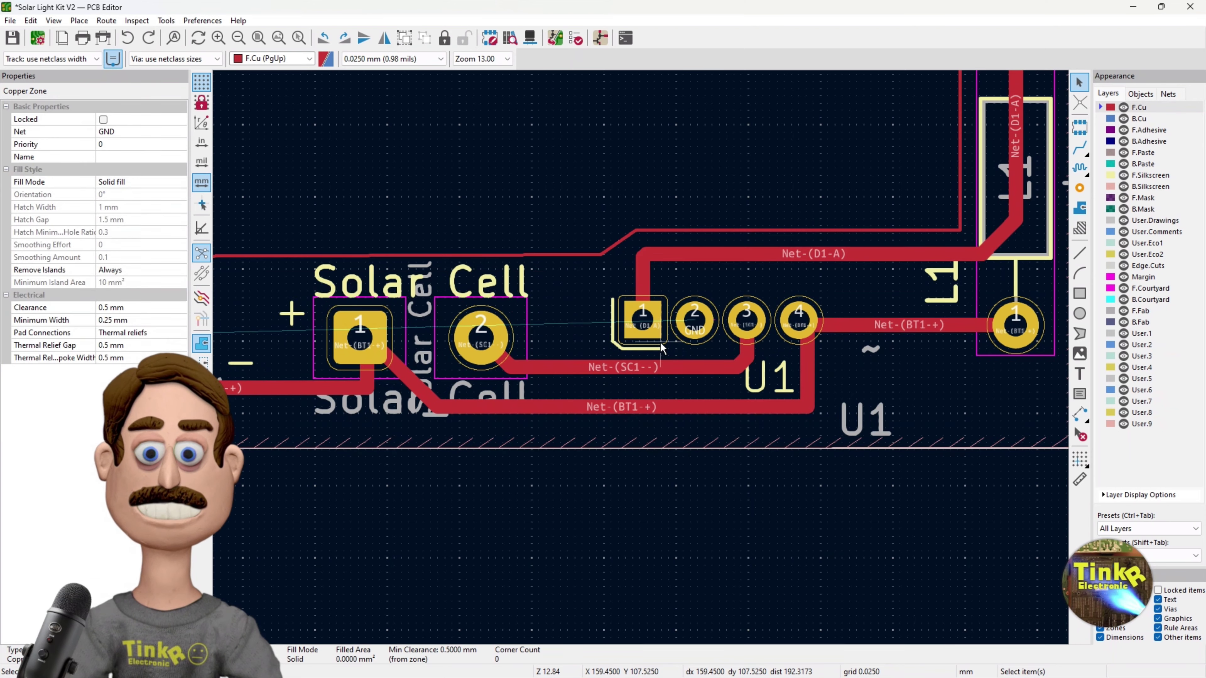
scroll(698, 347, down, 2)
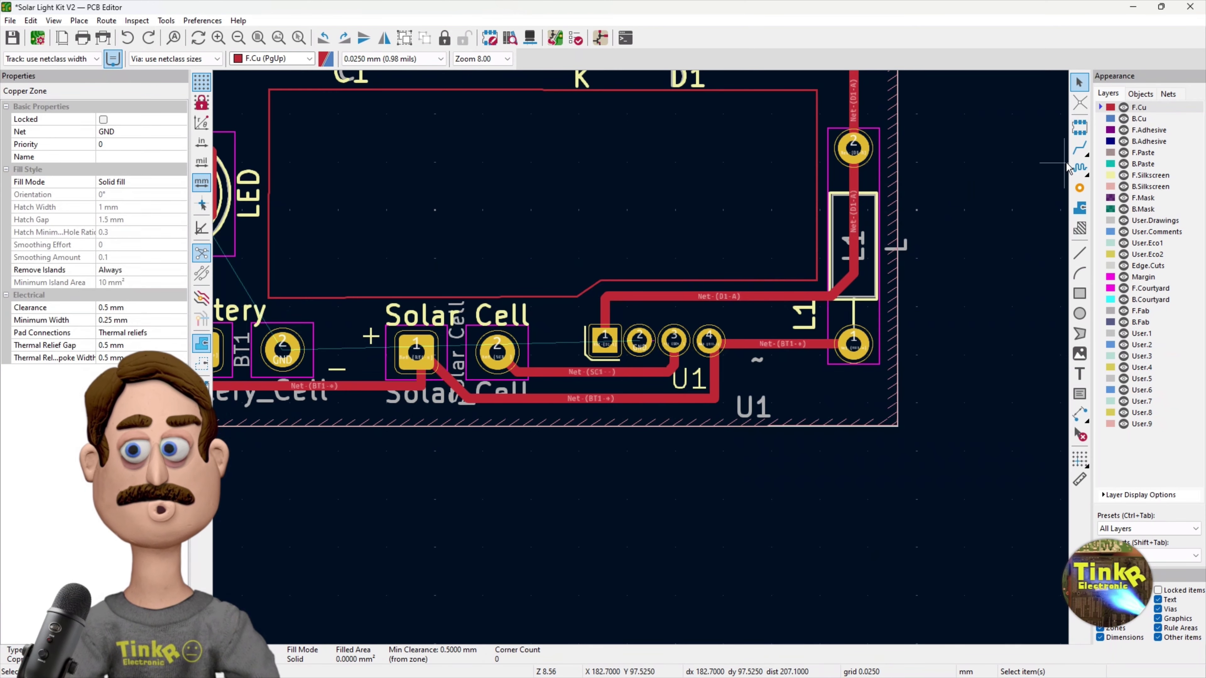
key(Escape)
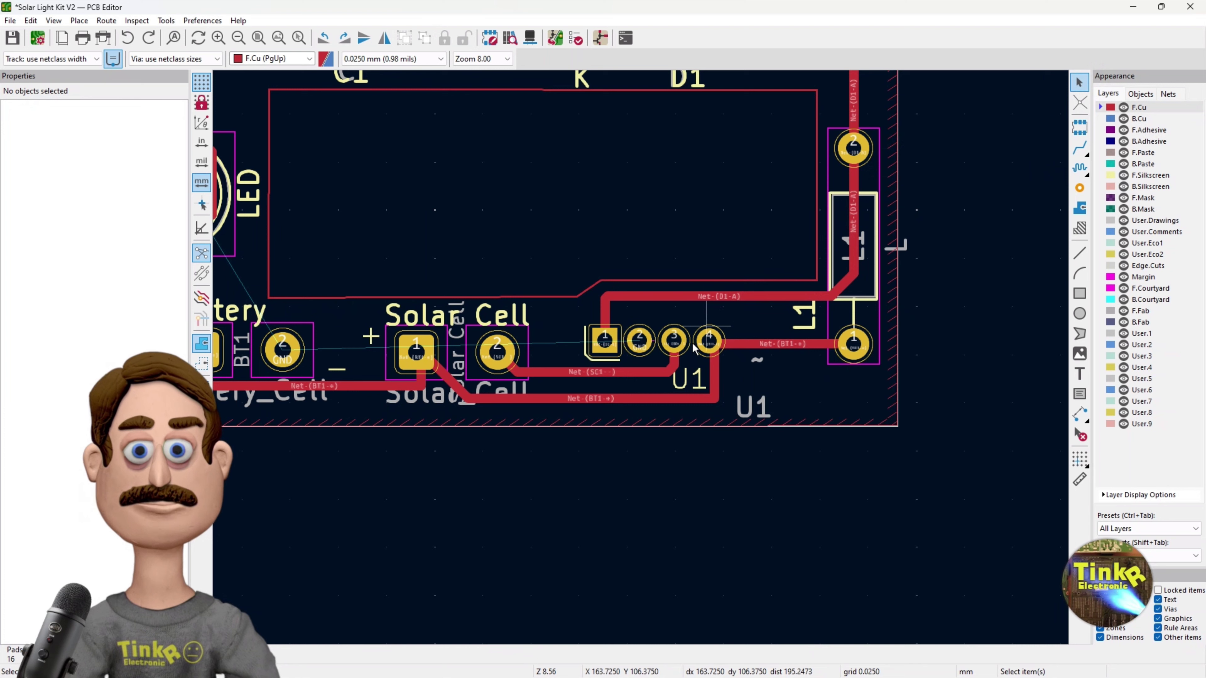
Delete the Net-(SC1--) track segments and the leftover stub at Solar Cell pad 2.
click(670, 377)
click(704, 376)
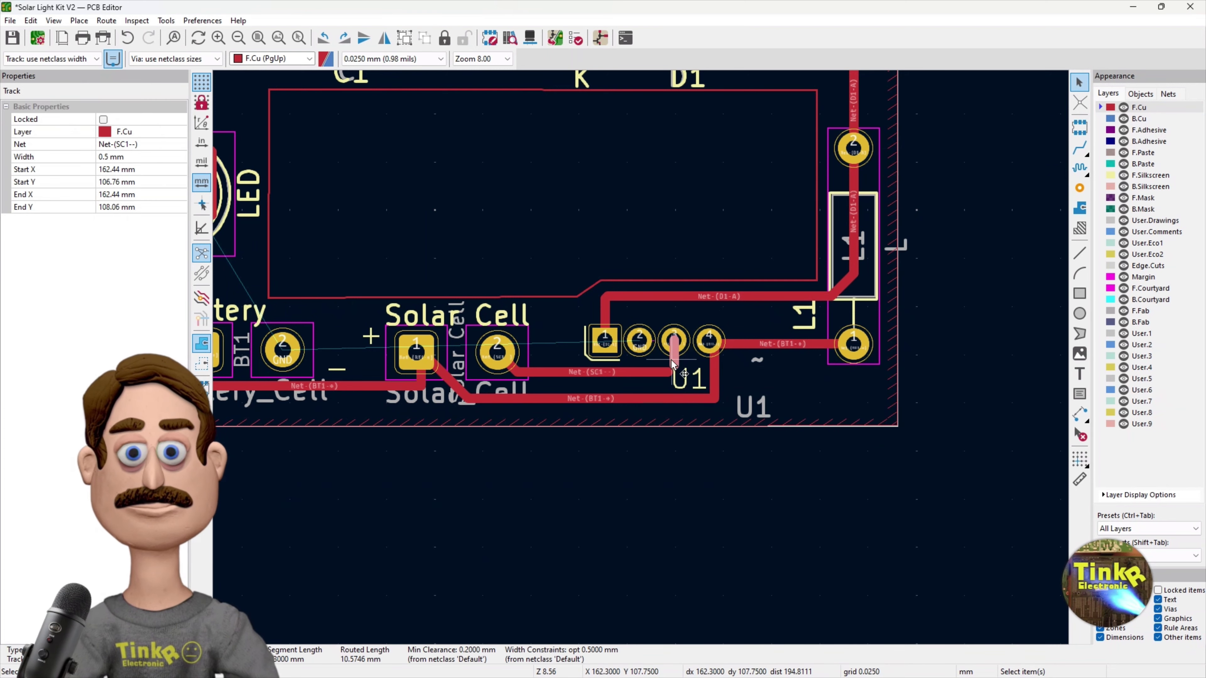
key(Delete)
click(512, 368)
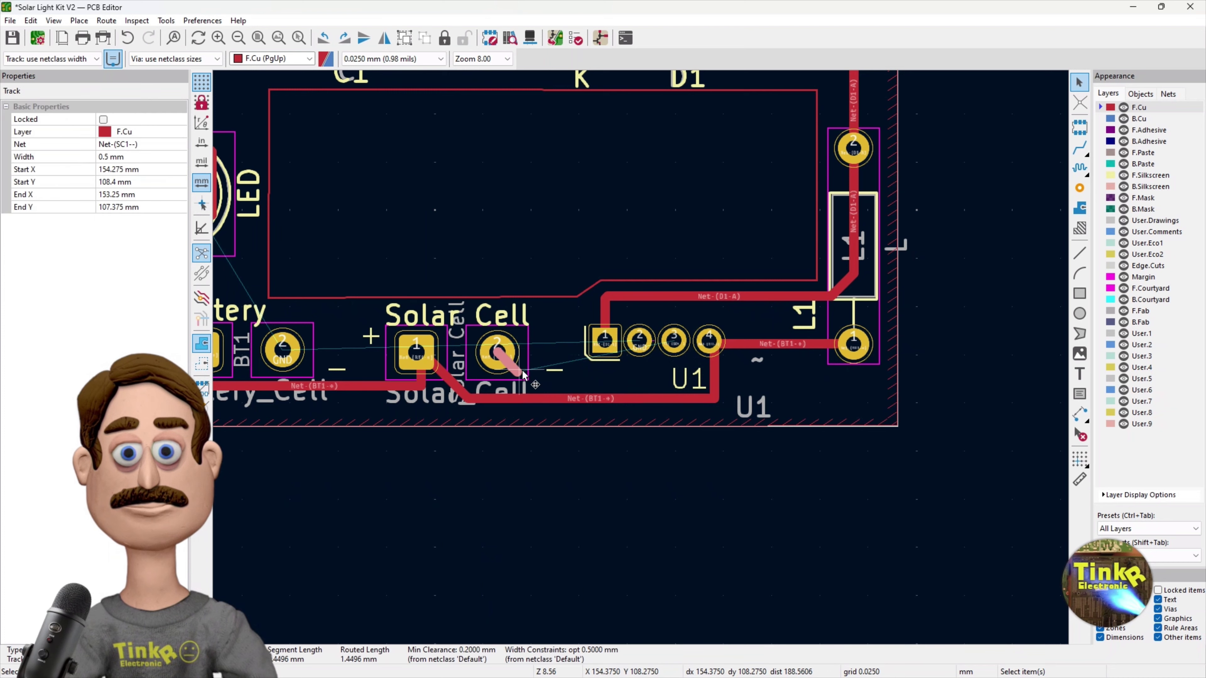
key(Delete)
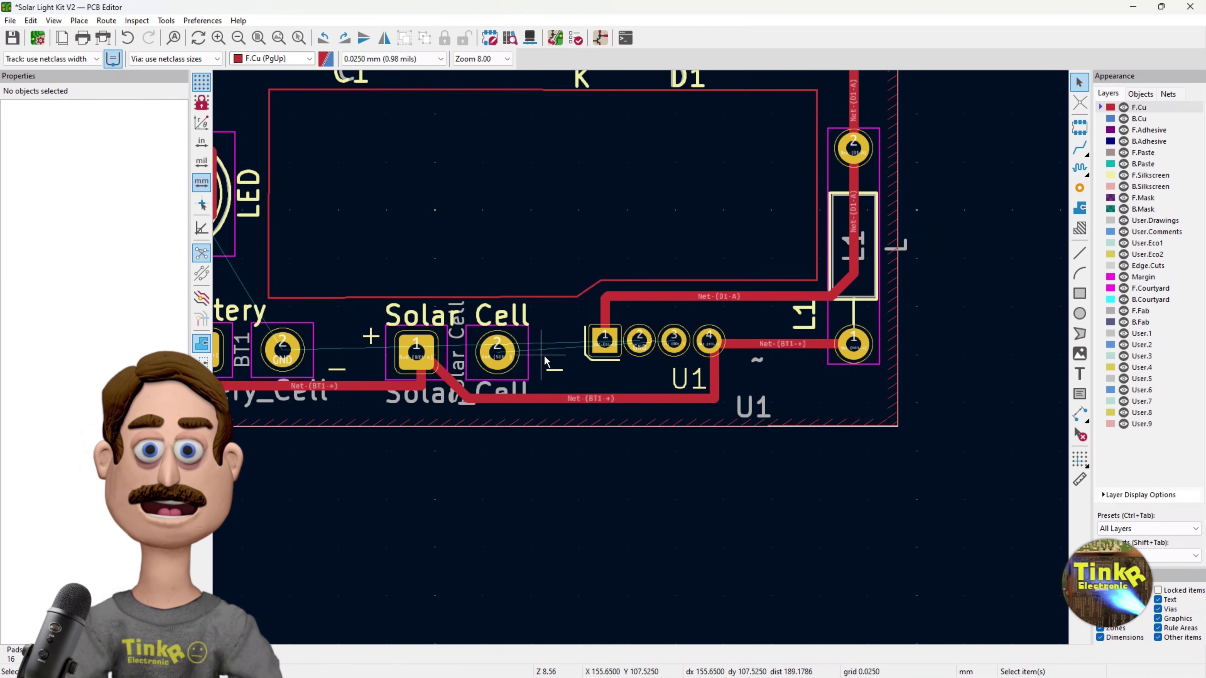
Route a new track from Solar Cell pad 2 to U1 pad 3.
click(1080, 148)
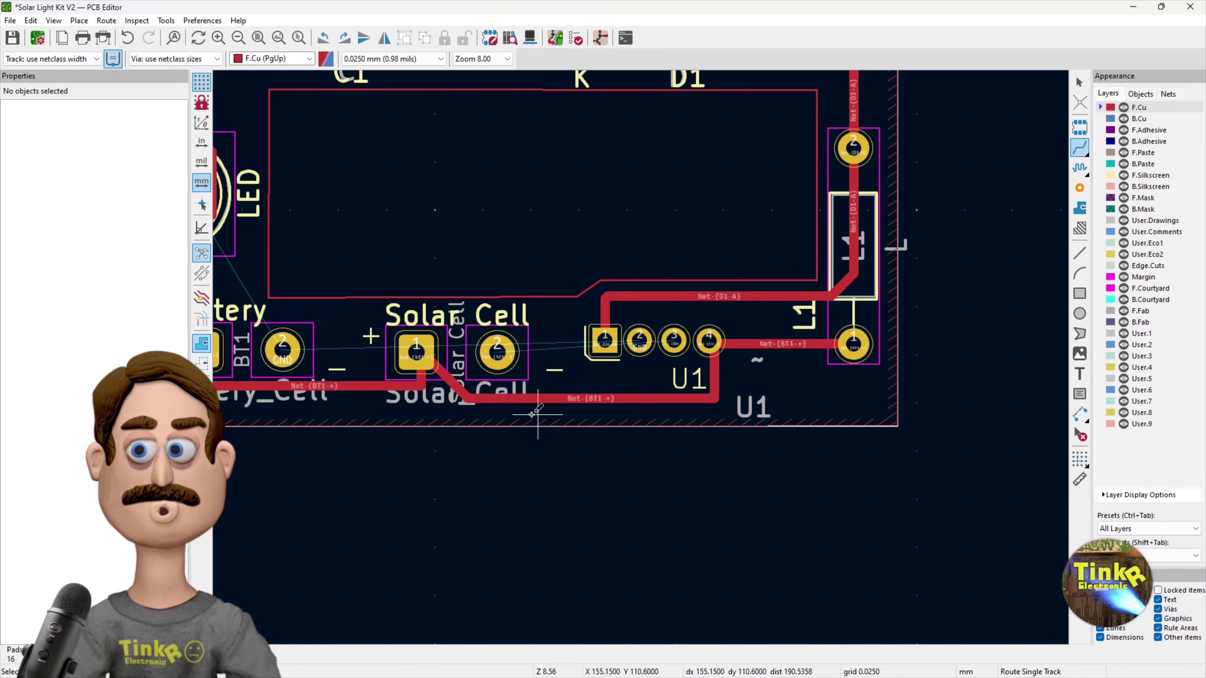
click(506, 357)
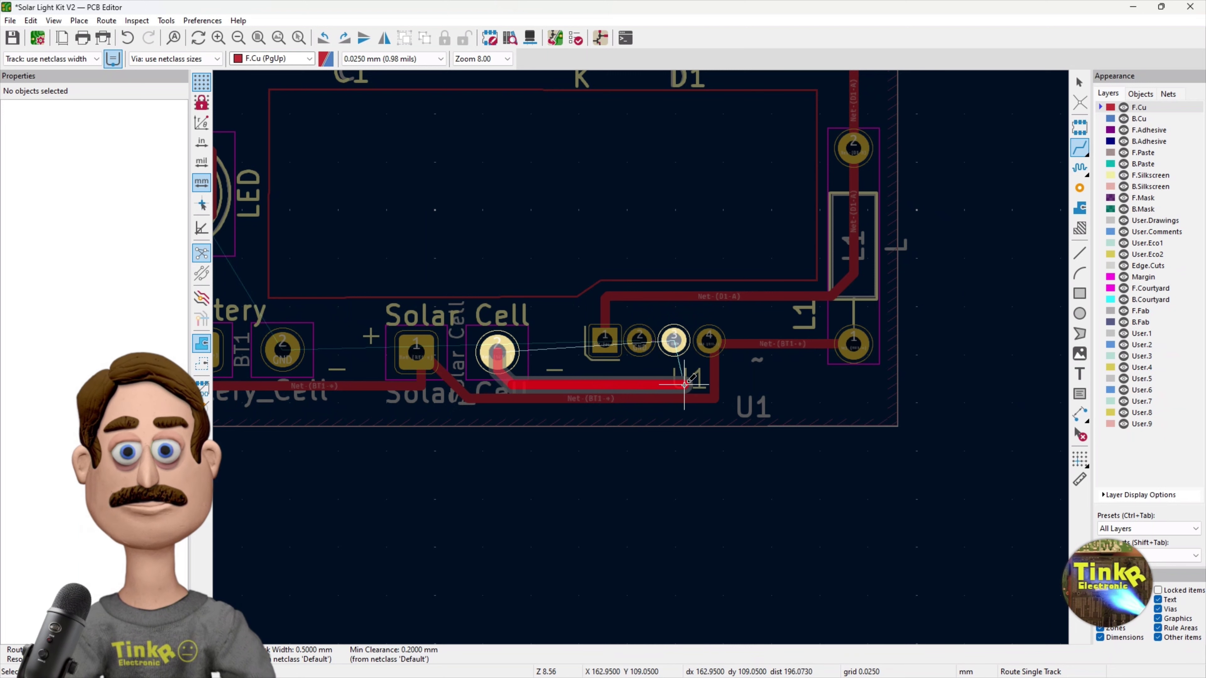
click(675, 342)
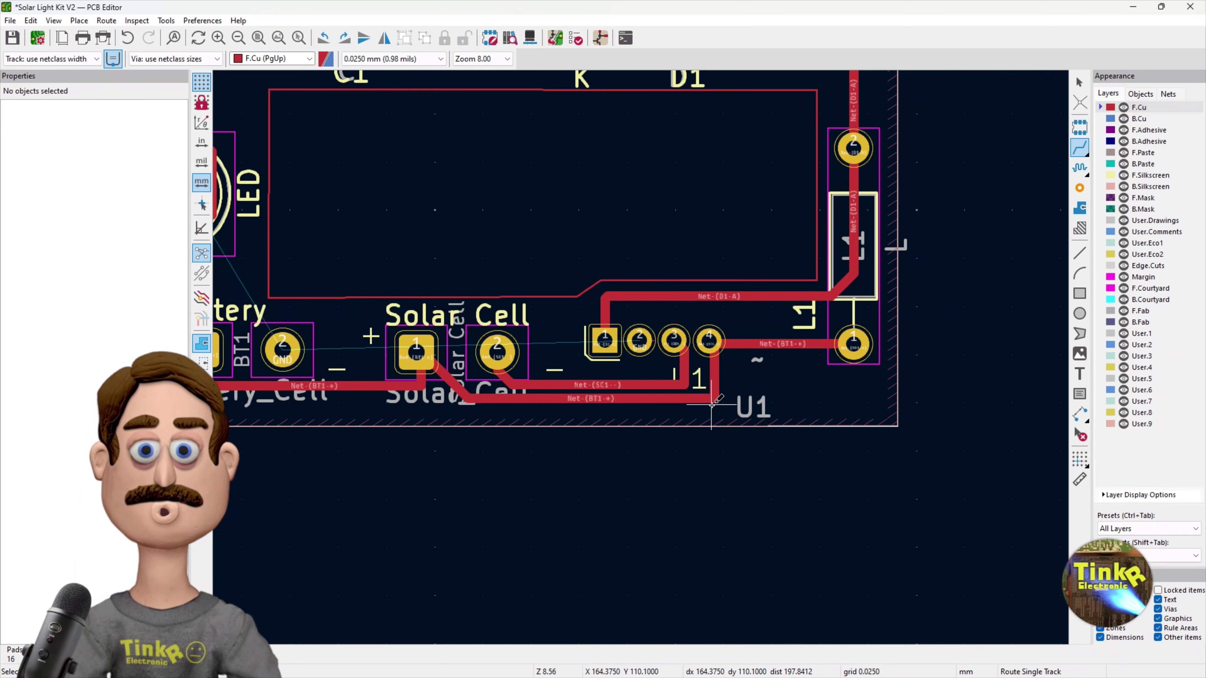
scroll(712, 404, down, 3)
right_click(696, 216)
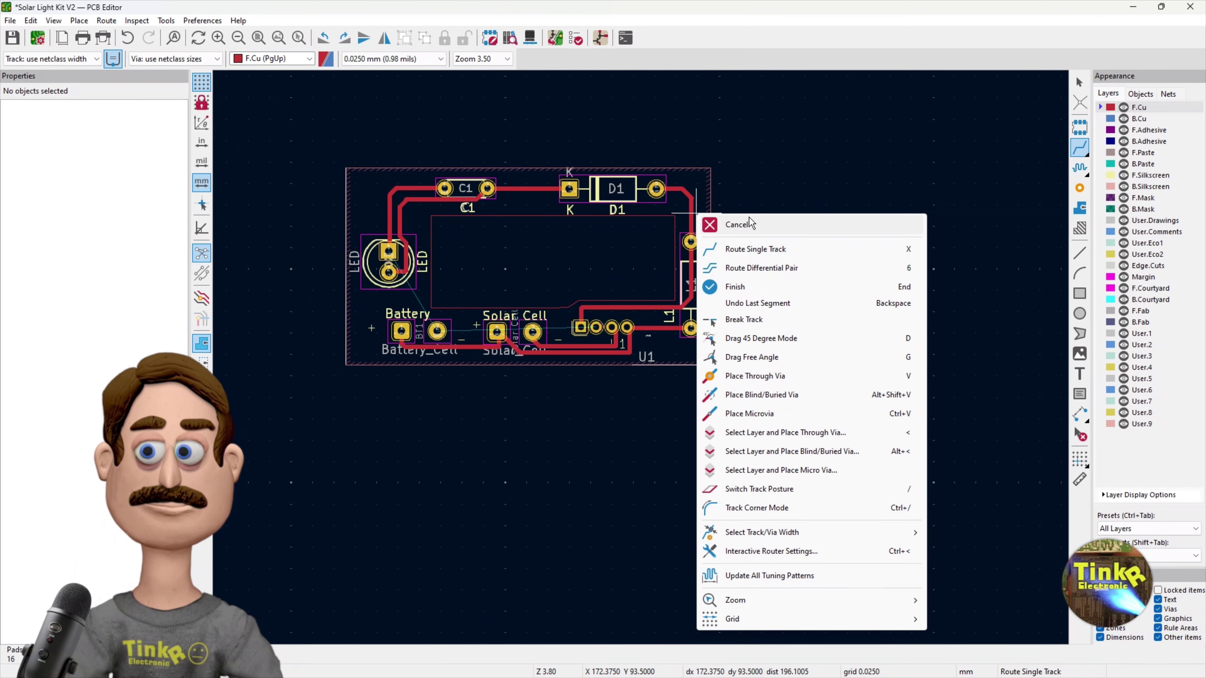
Cancel routing, refill all zones around the rerouted track, and deselect.
click(749, 224)
right_click(710, 213)
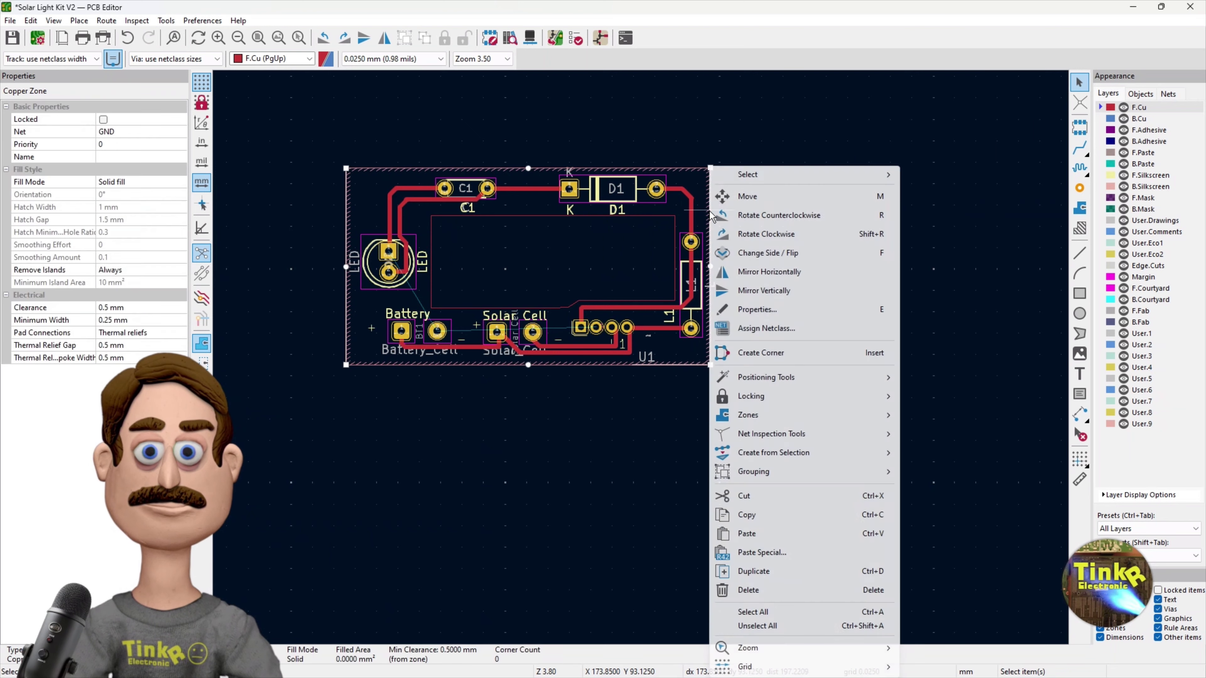
right_click(634, 237)
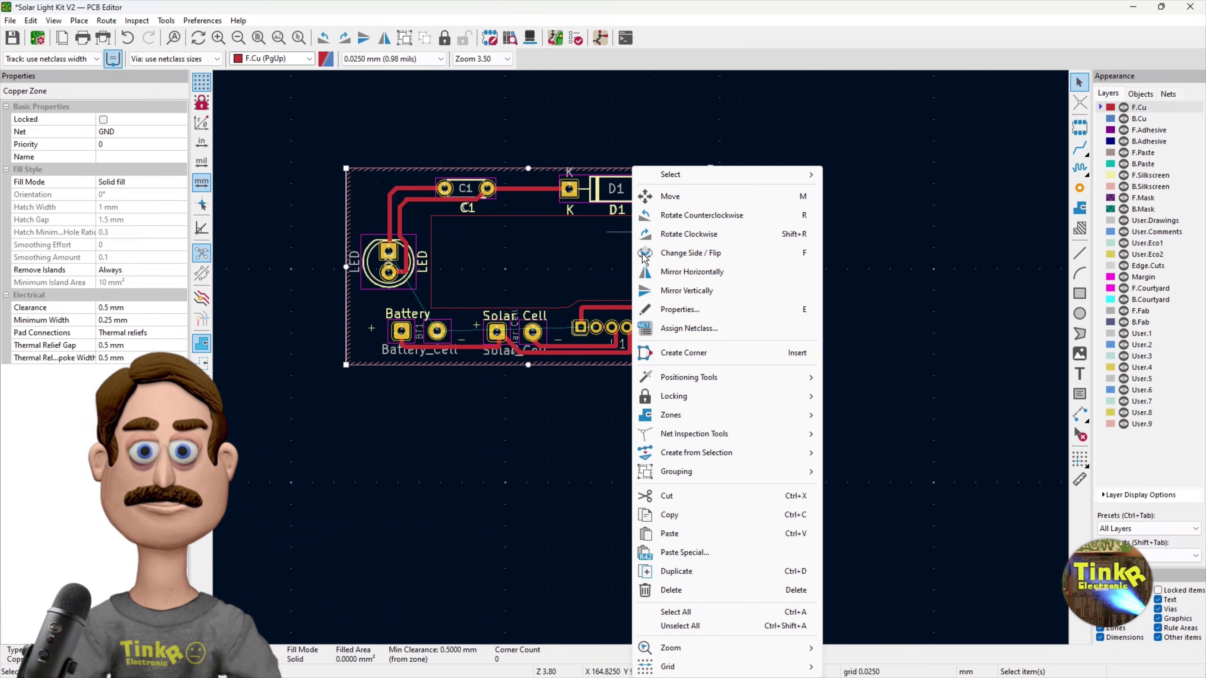
mouse_move(759, 415)
click(848, 434)
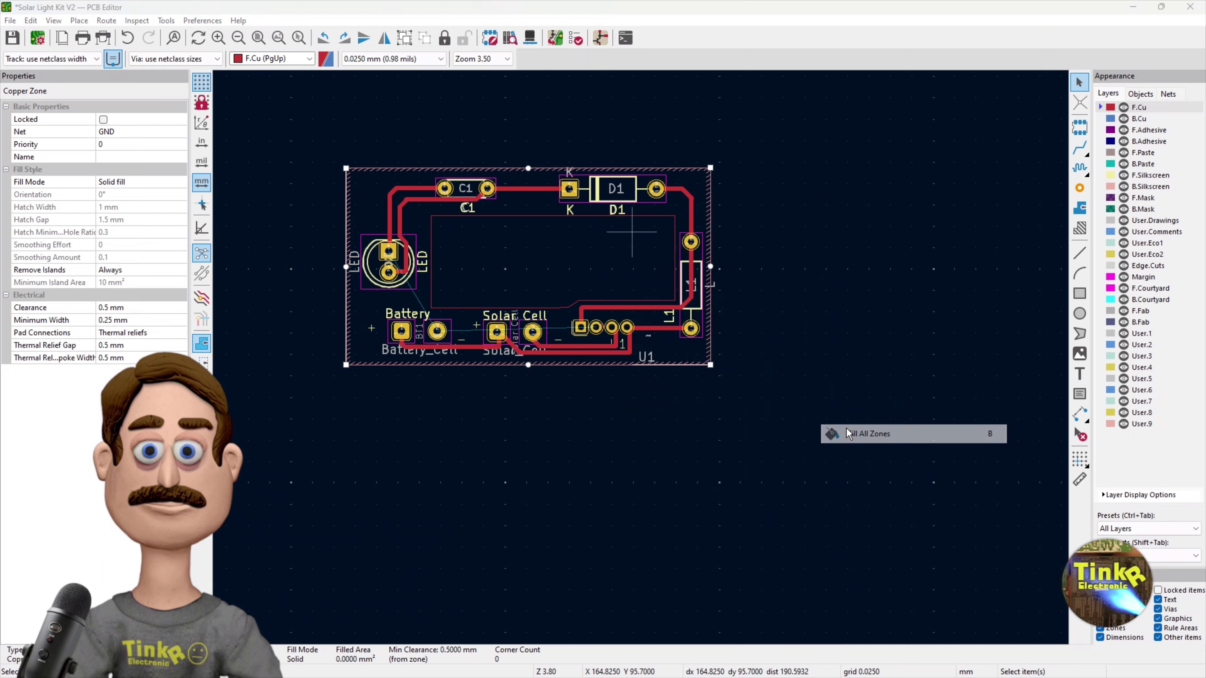
click(740, 396)
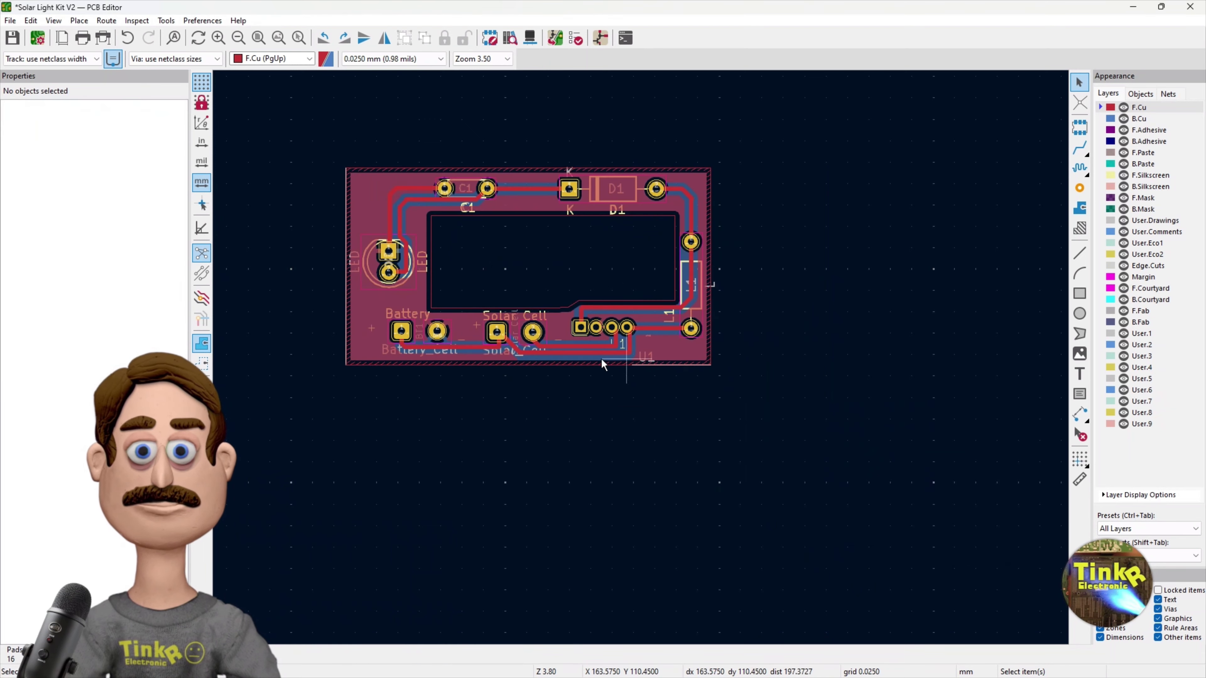
scroll(602, 361, up, 6)
Zoom in on the Battery and Solar Cell footprints and select the Net-(BT1-+) track.
scroll(641, 358, up, 2)
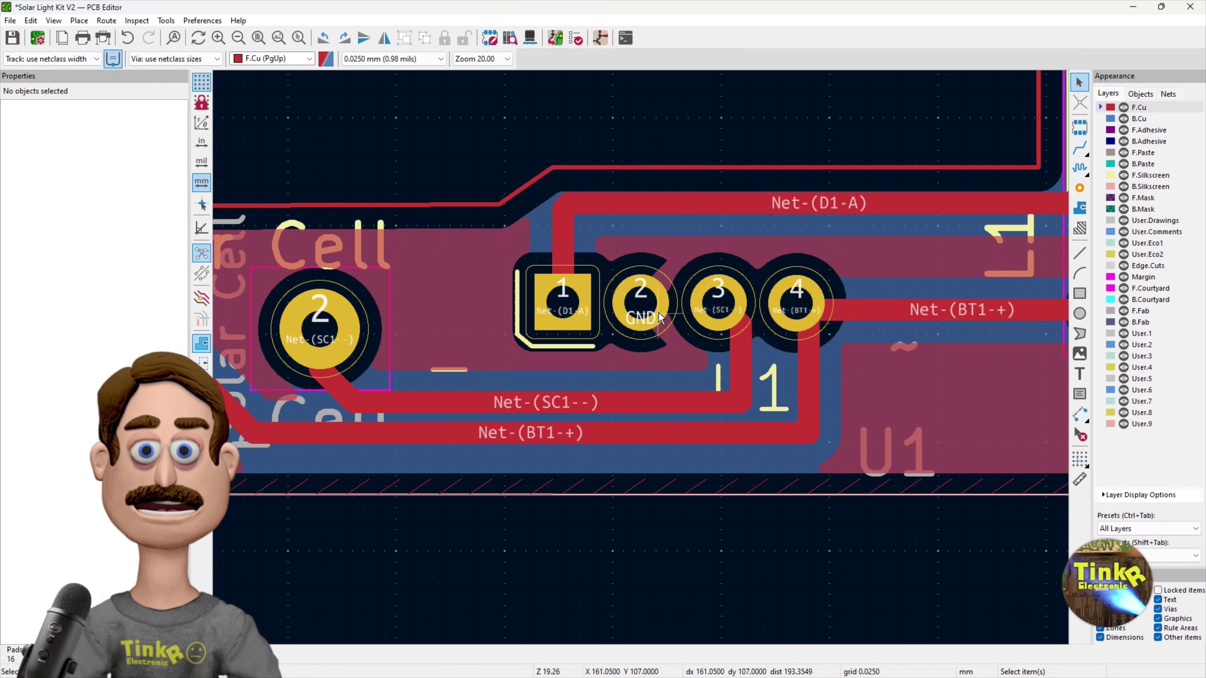
scroll(629, 375, down, 2)
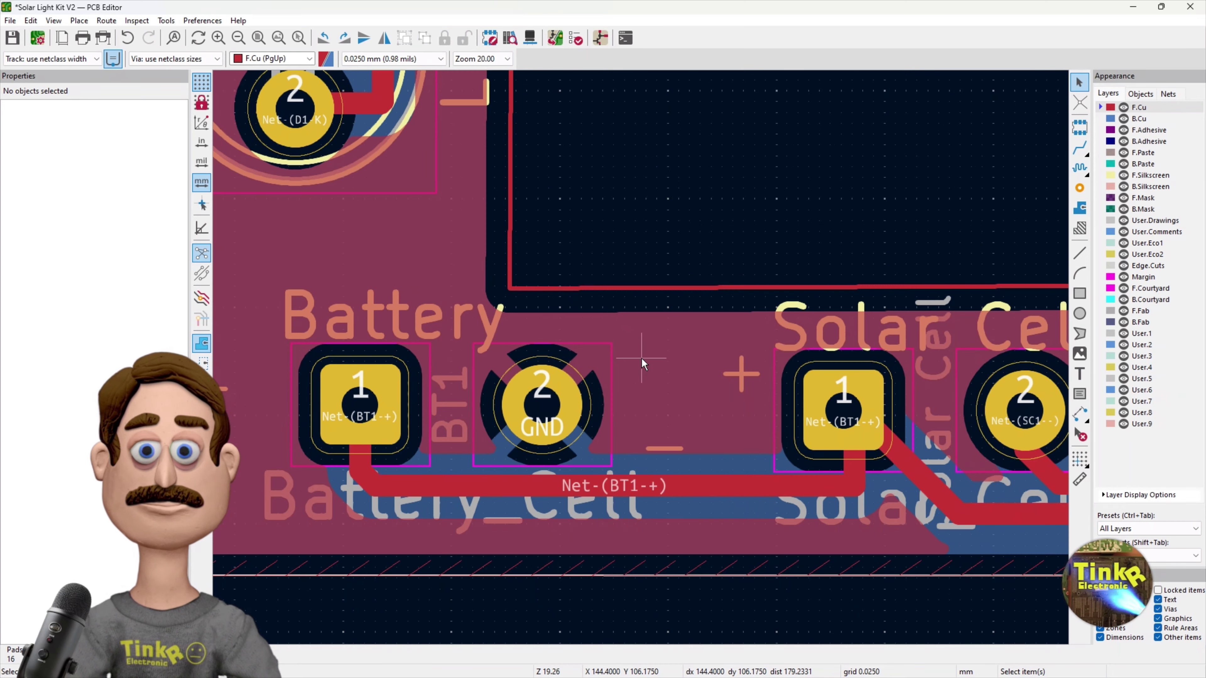
scroll(641, 358, down, 2)
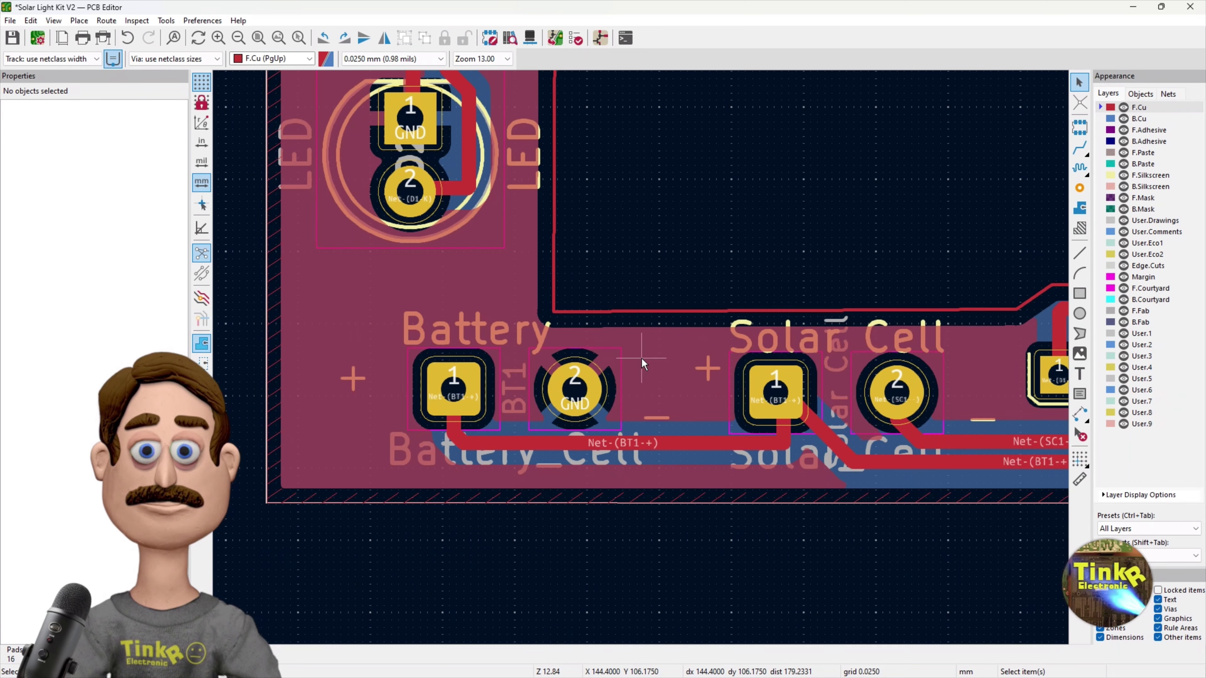
scroll(677, 313, up, 2)
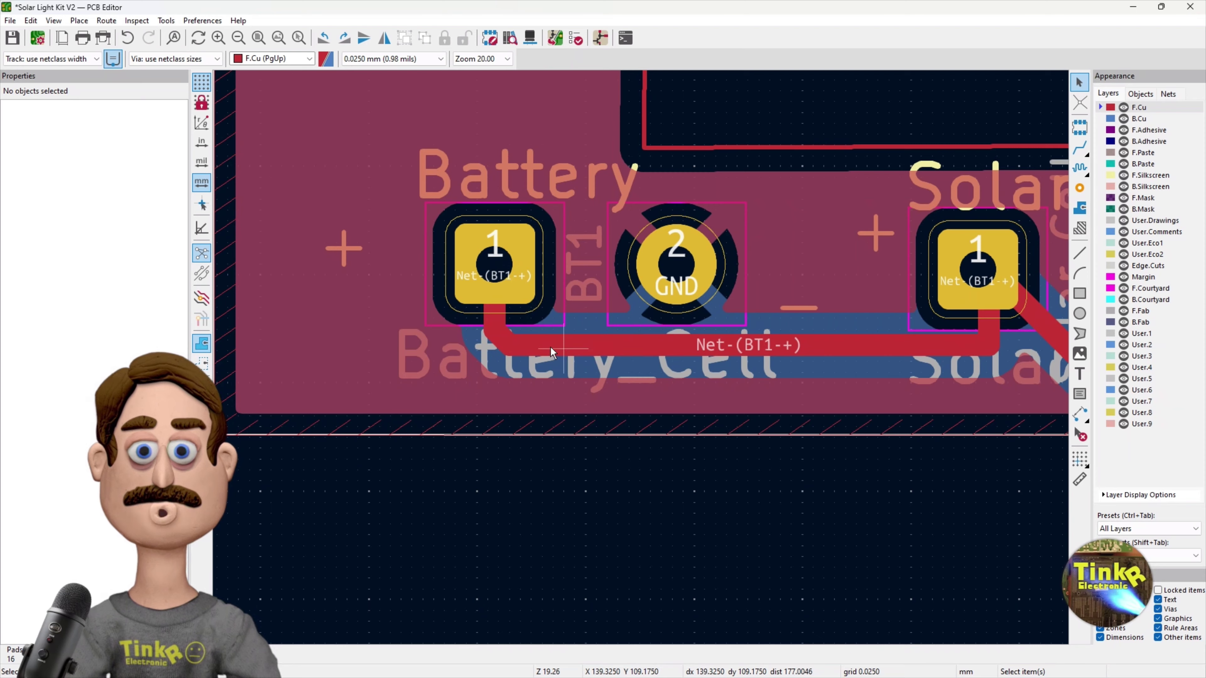
scroll(619, 332, down, 4)
click(569, 373)
Delete the old Net-(BT1-+) track and reroute it from Battery pad 1 to Solar Cell pad 1.
key(Delete)
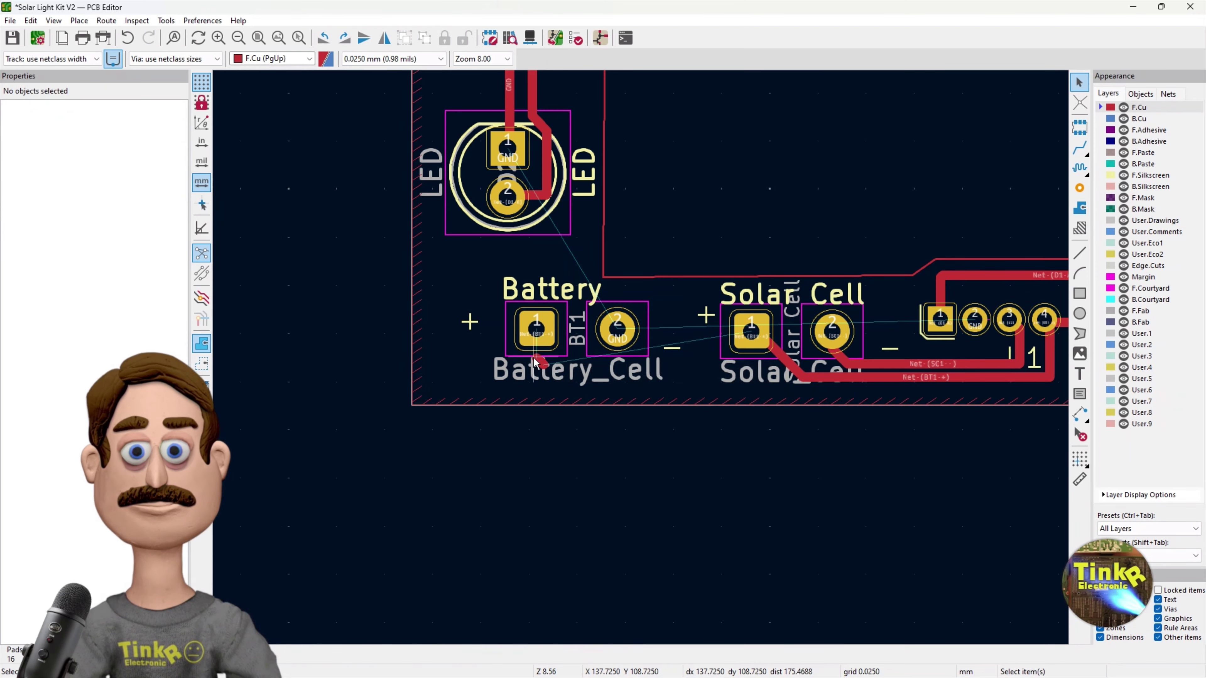
click(533, 359)
key(Delete)
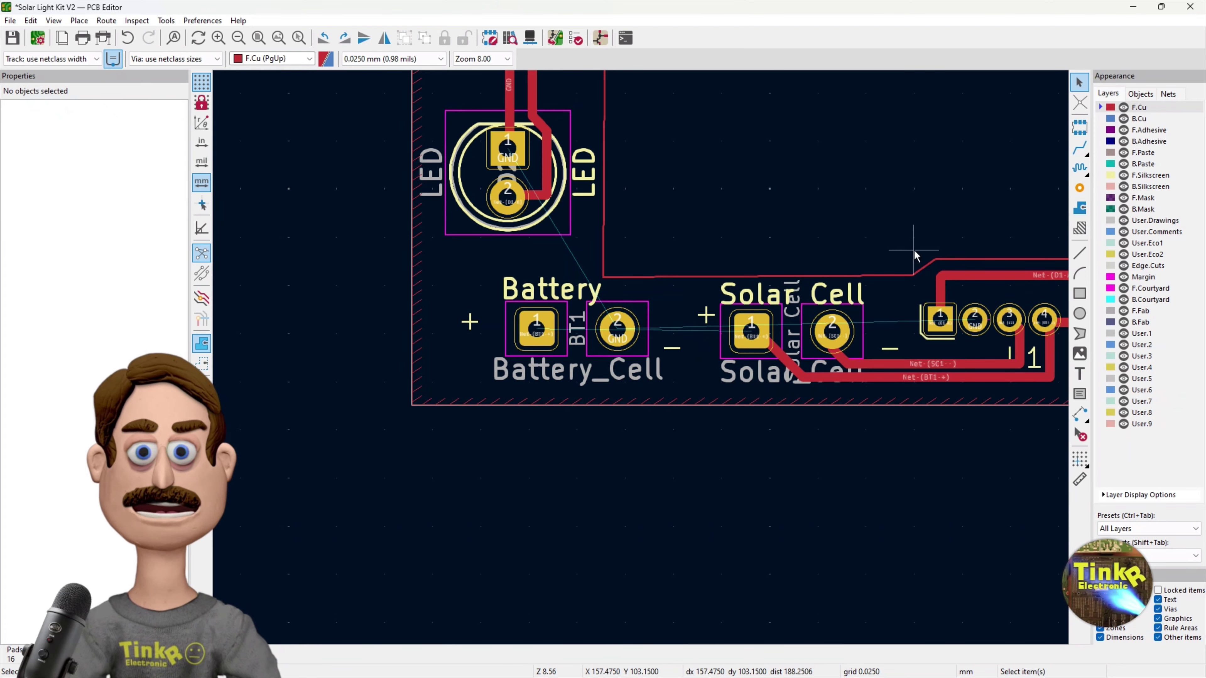
click(1079, 150)
click(538, 328)
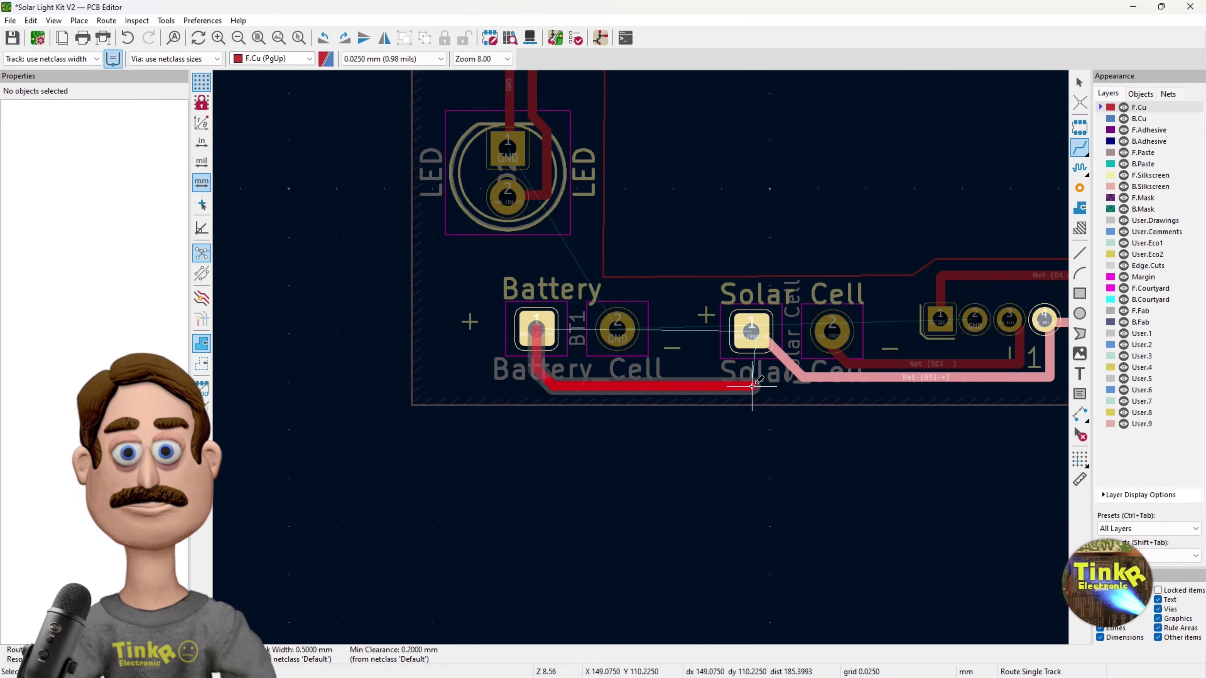
click(753, 333)
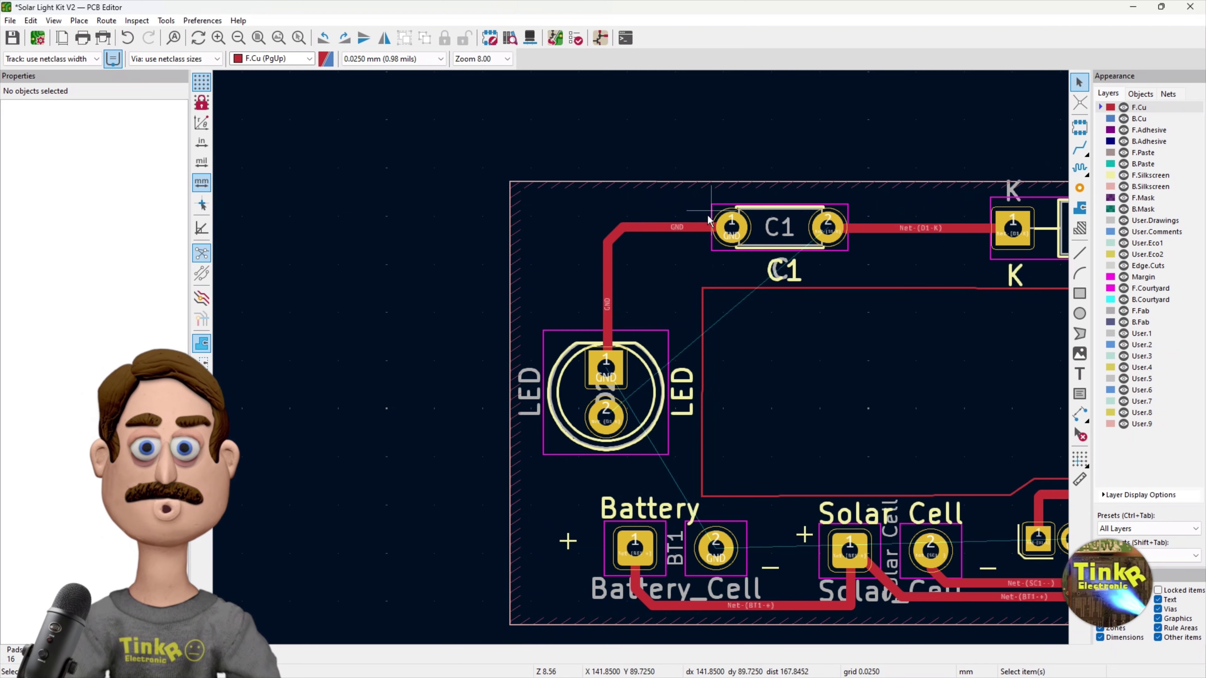
Delete the GND track segments linking the LED's pad 1 to C1, leaving a ratsnest line.
click(696, 228)
key(Delete)
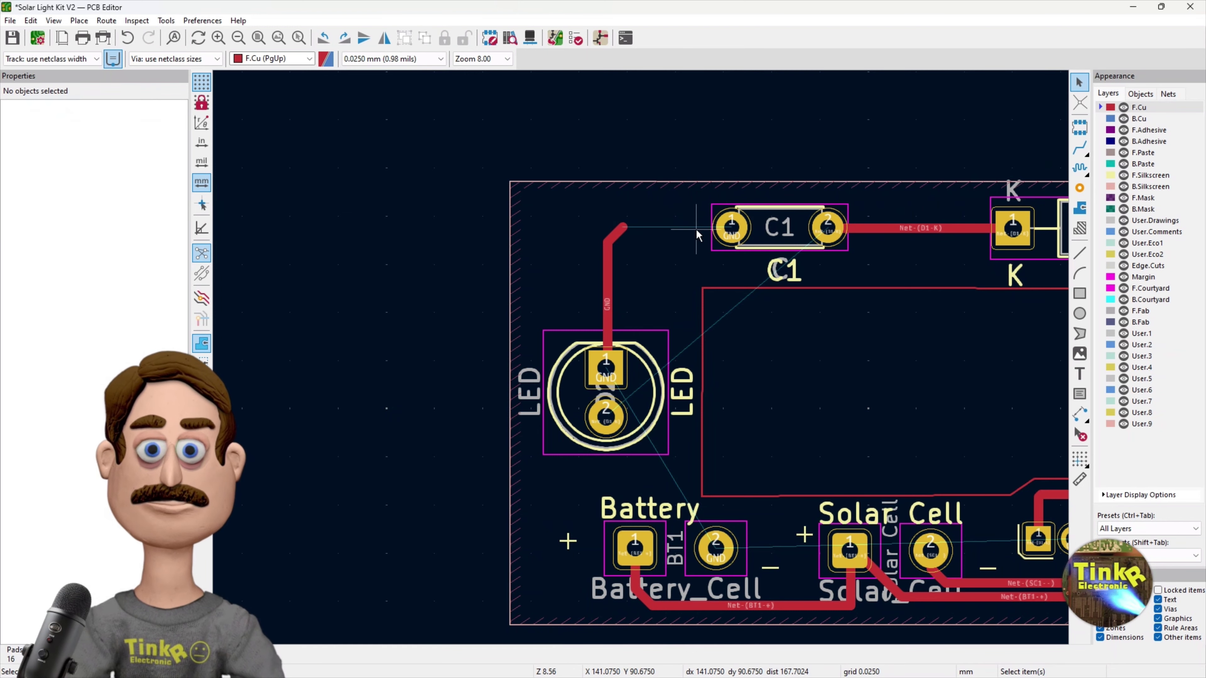
key(Delete)
click(608, 275)
key(Delete)
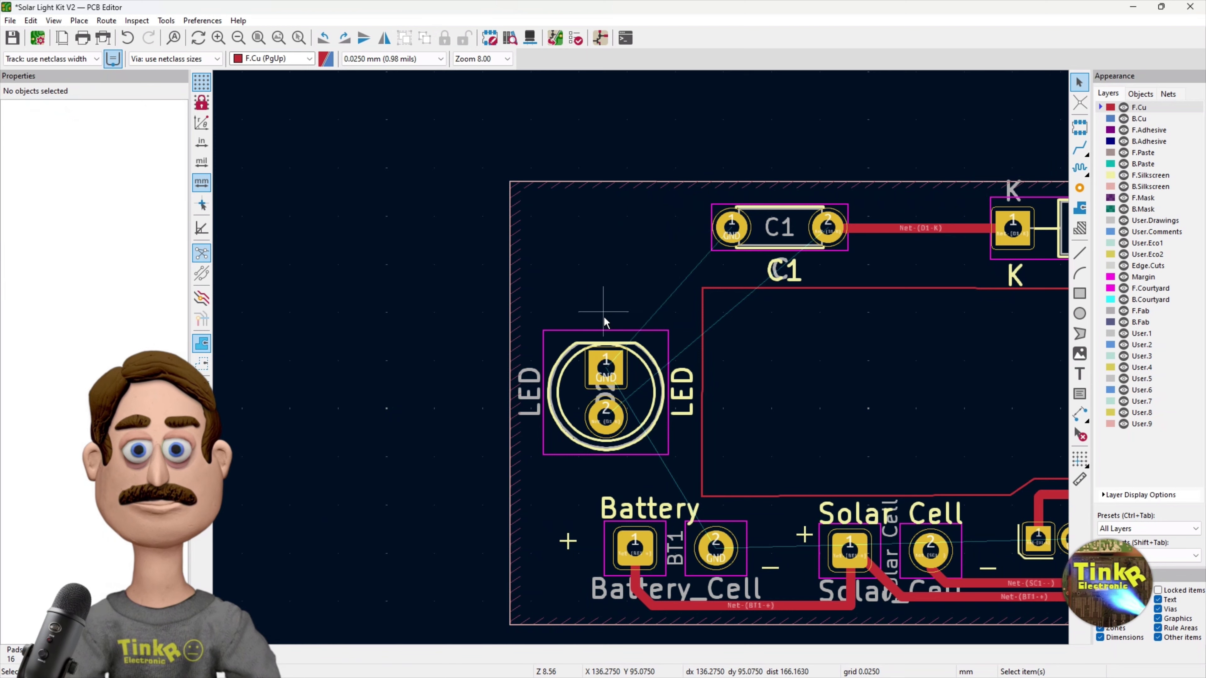
scroll(616, 376, up, 2)
scroll(641, 359, down, 2)
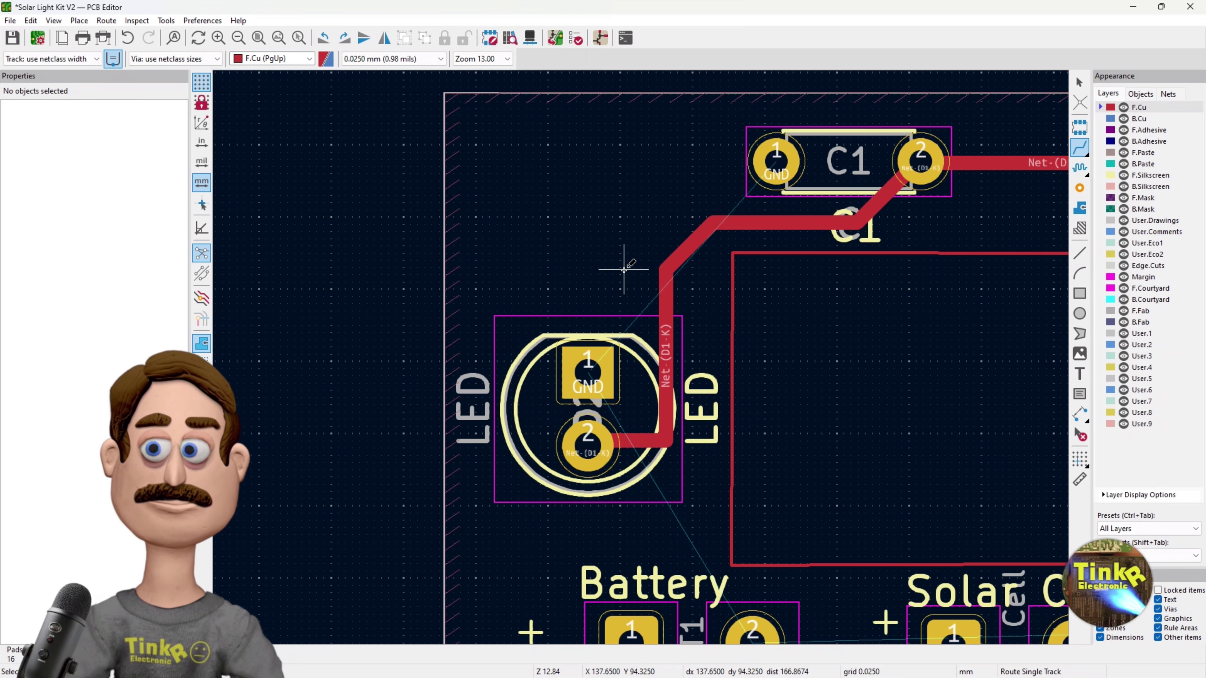
scroll(444, 98, down, 2)
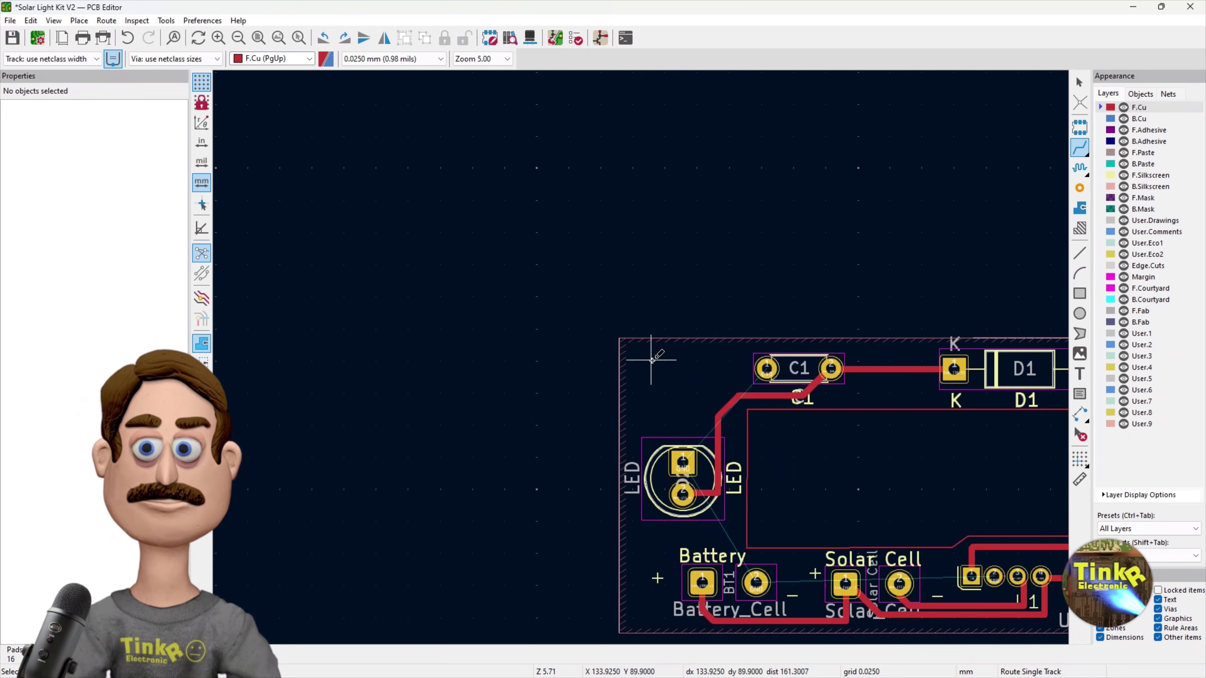
click(1079, 84)
Clear the LED selection and select the GND copper zone.
scroll(641, 359, down, 2)
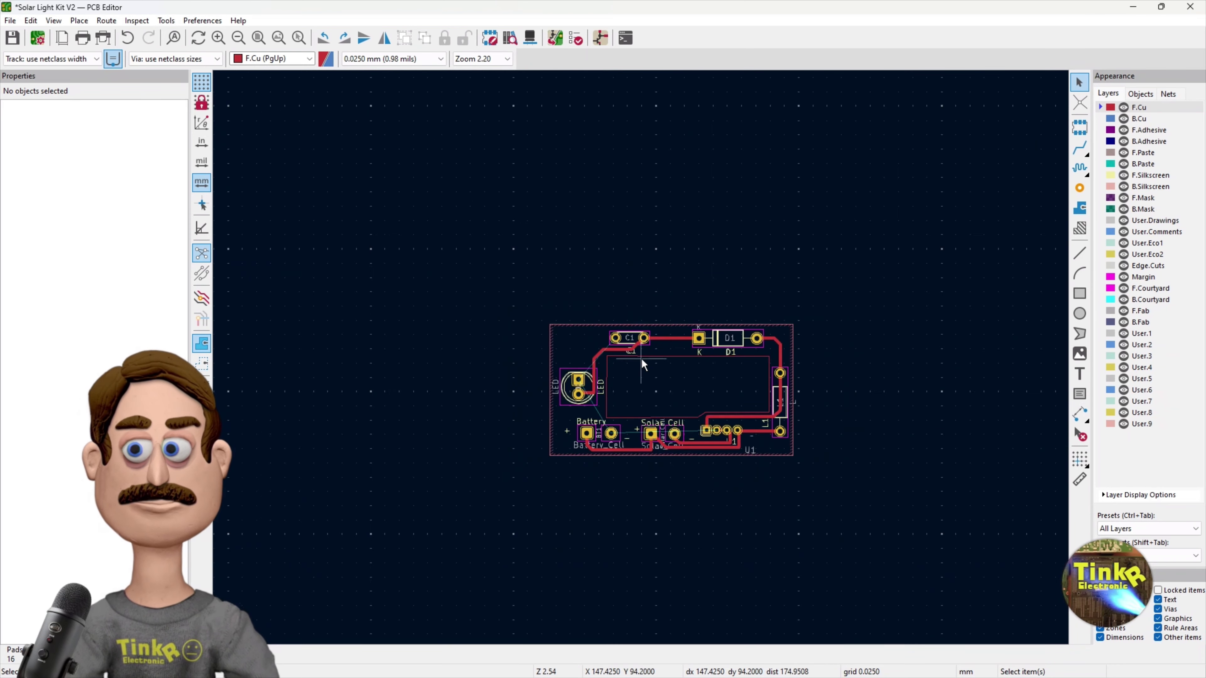
scroll(642, 357, up, 1)
right_click(516, 341)
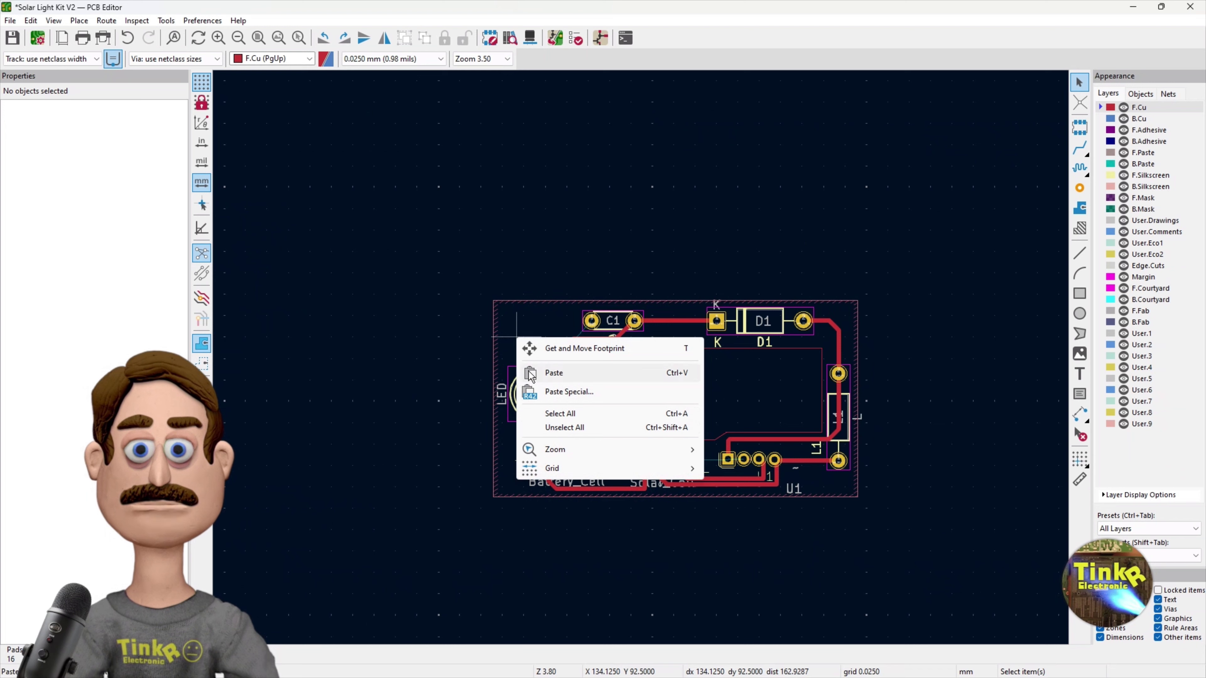
click(448, 280)
right_click(537, 339)
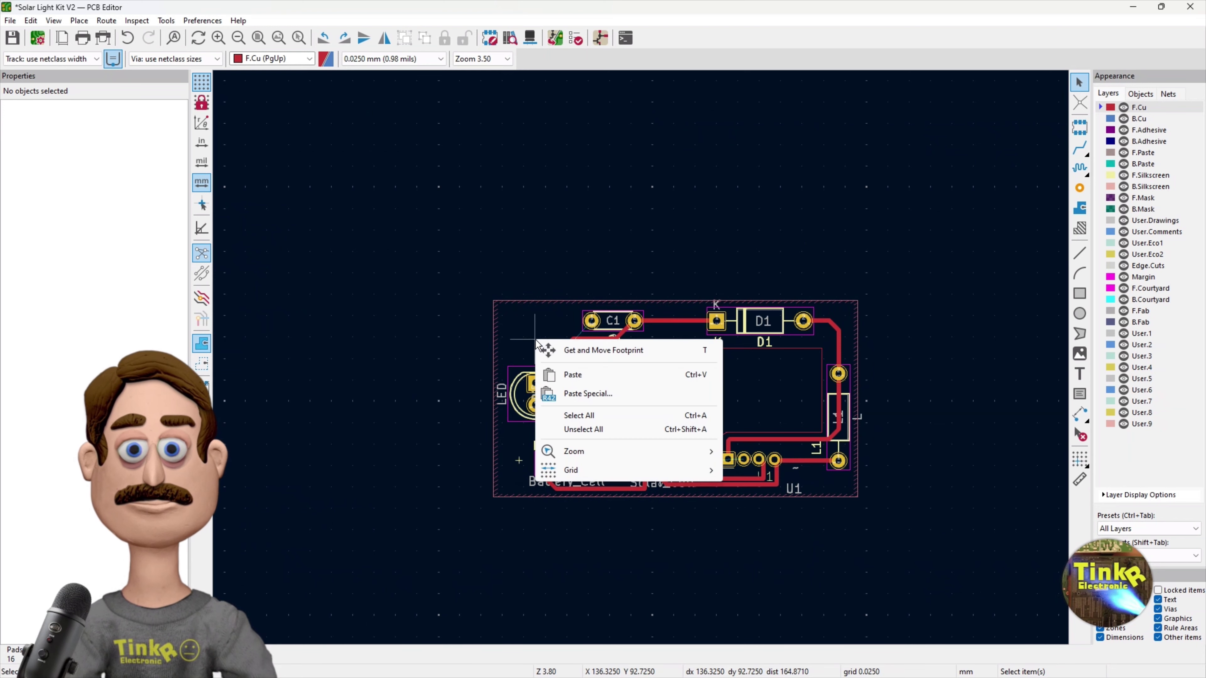
click(509, 414)
click(508, 429)
right_click(507, 430)
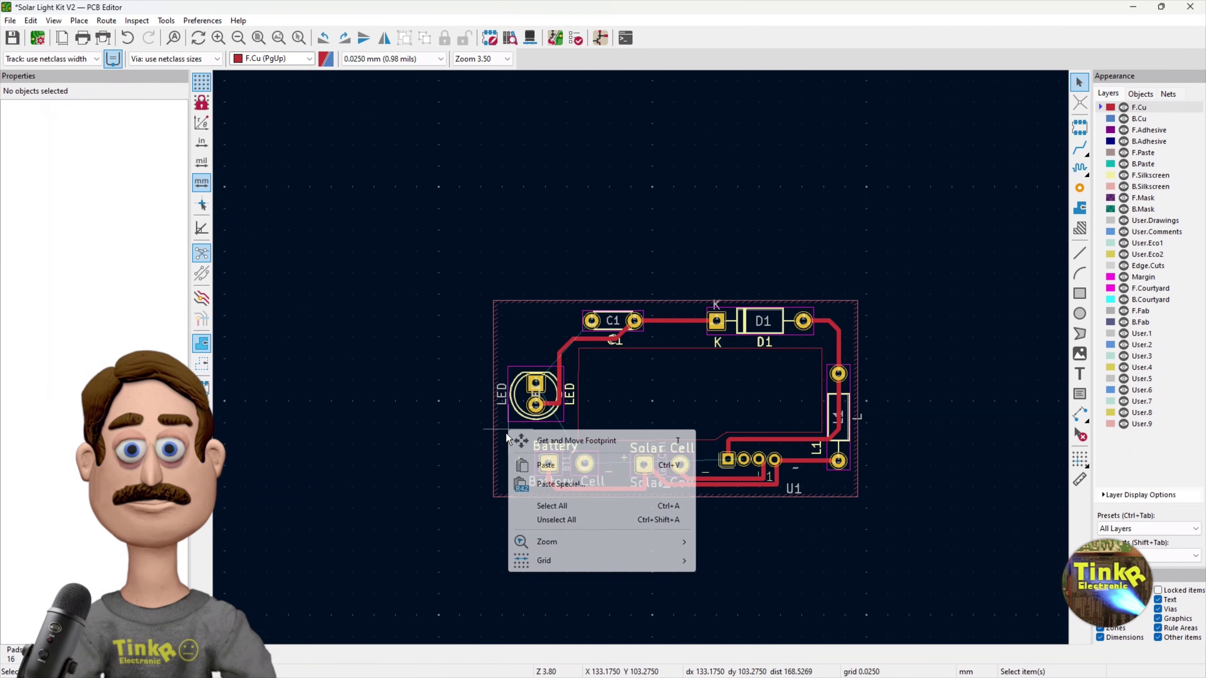
click(499, 433)
Fill all zones from the zone's context menu, then deselect.
right_click(496, 435)
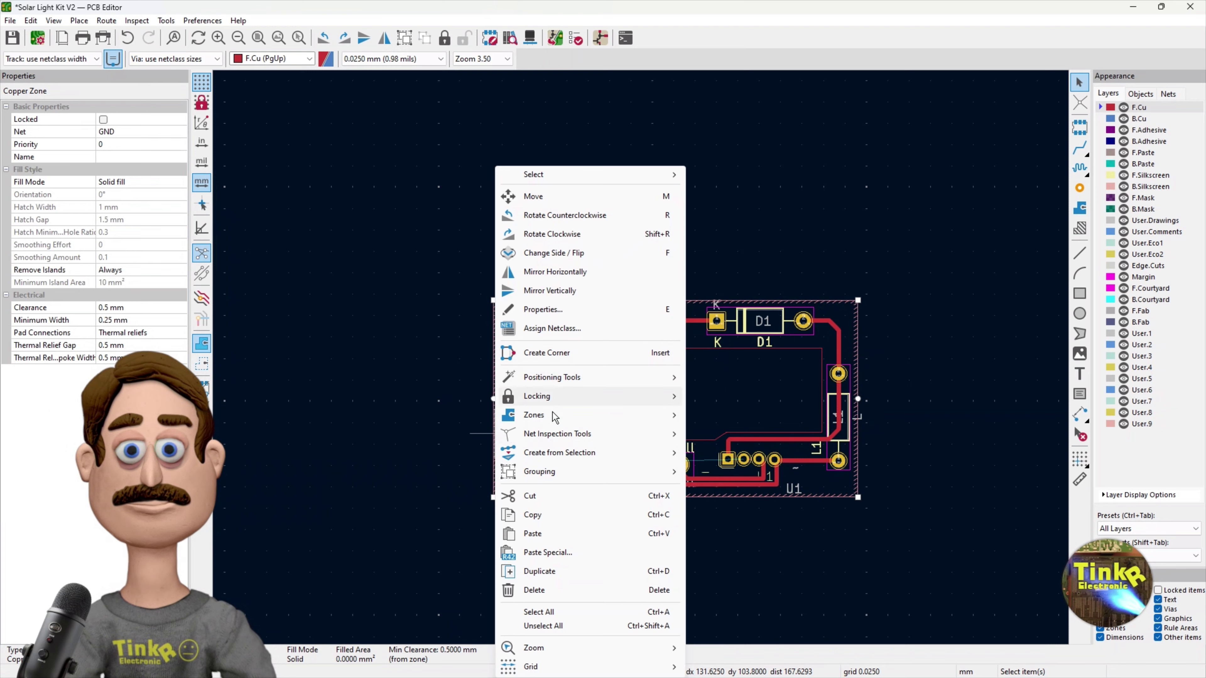
mouse_move(549, 420)
click(750, 433)
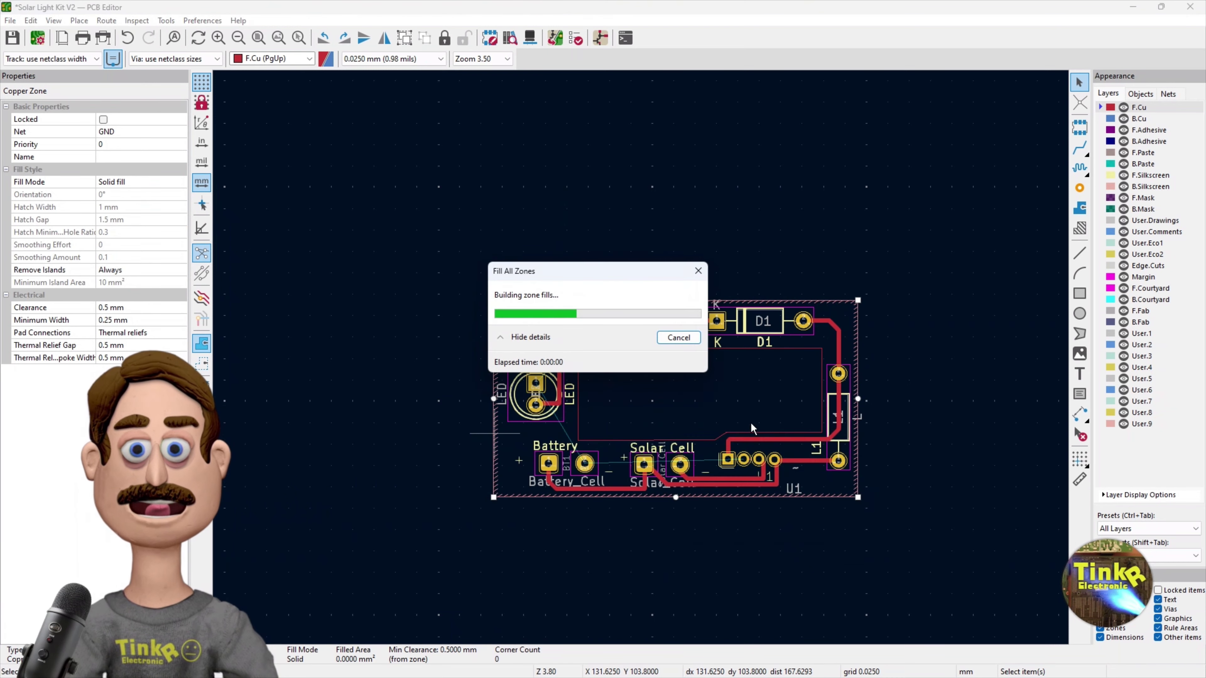
key(Escape)
scroll(640, 357, up, 4)
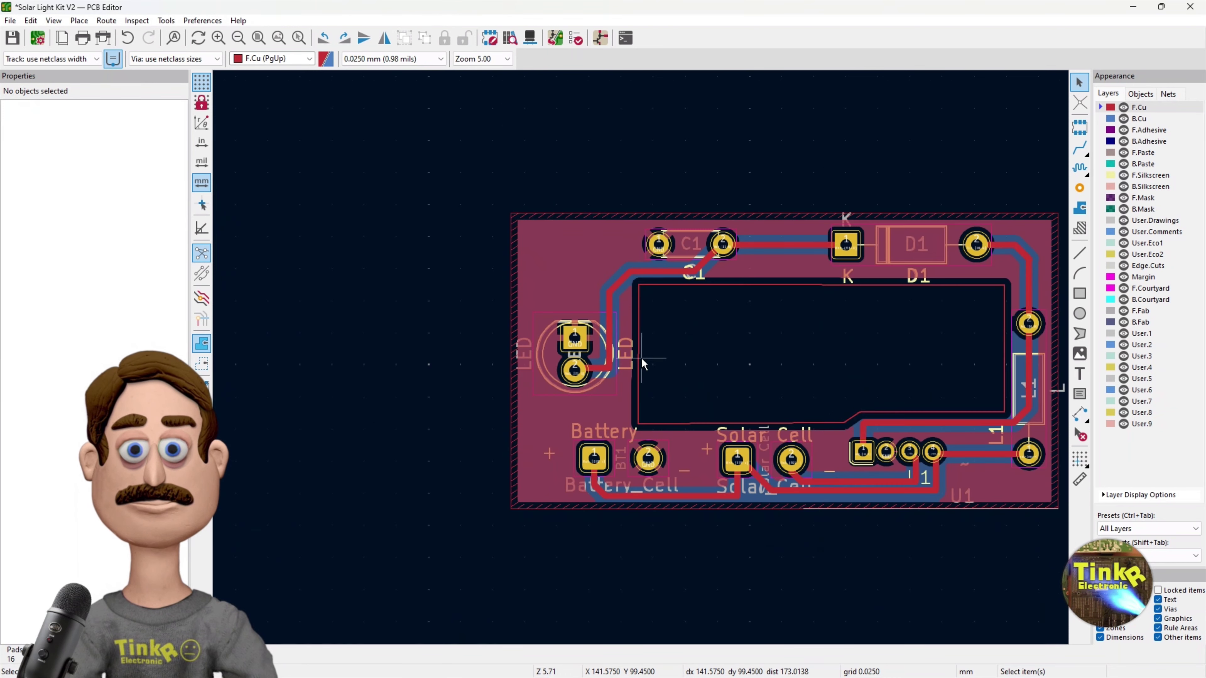
scroll(640, 357, up, 2)
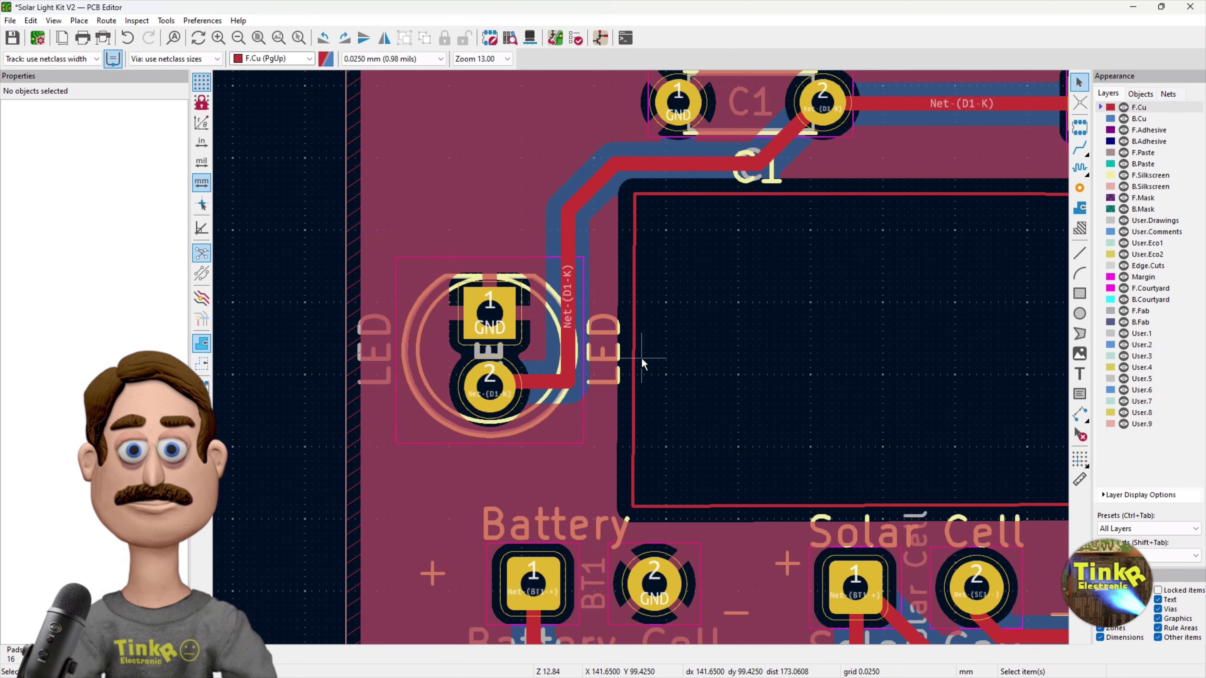
scroll(640, 357, down, 2)
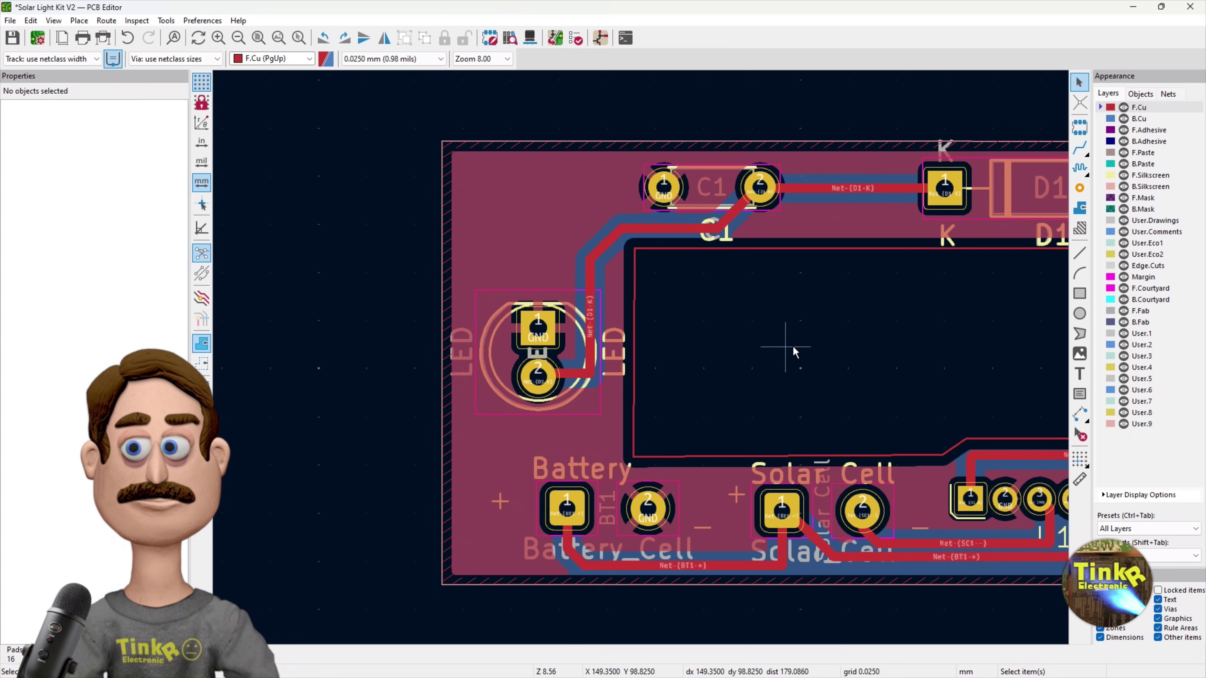
scroll(789, 345, down, 1)
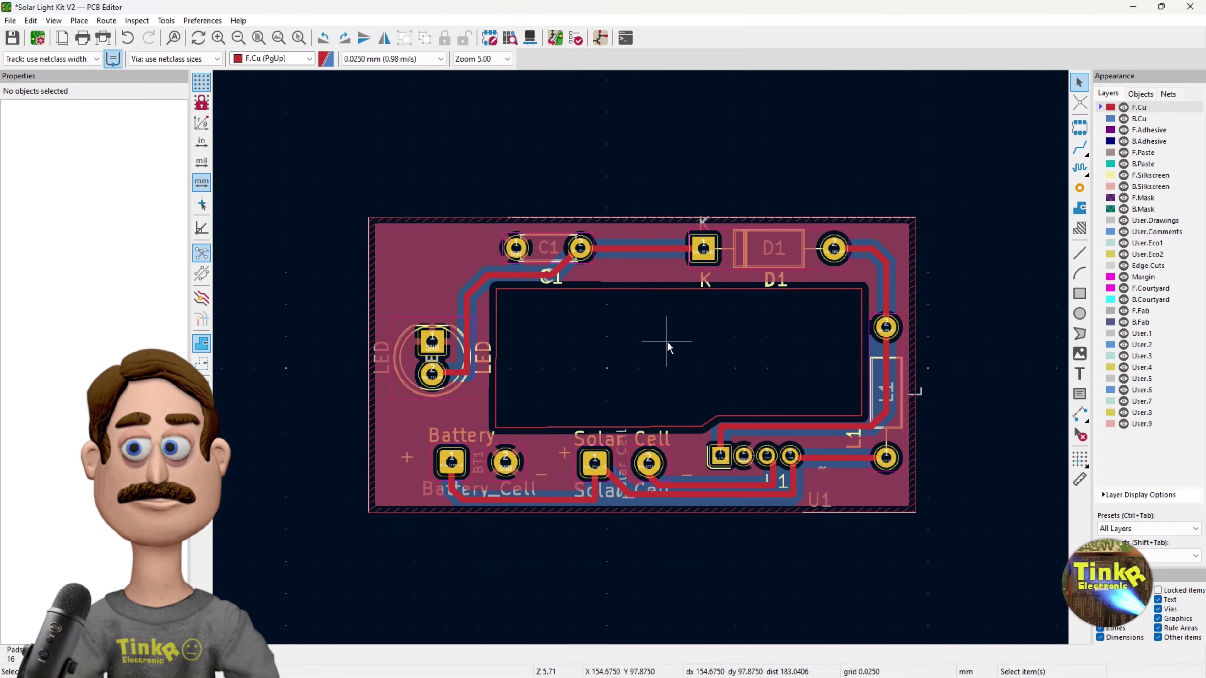
click(54, 20)
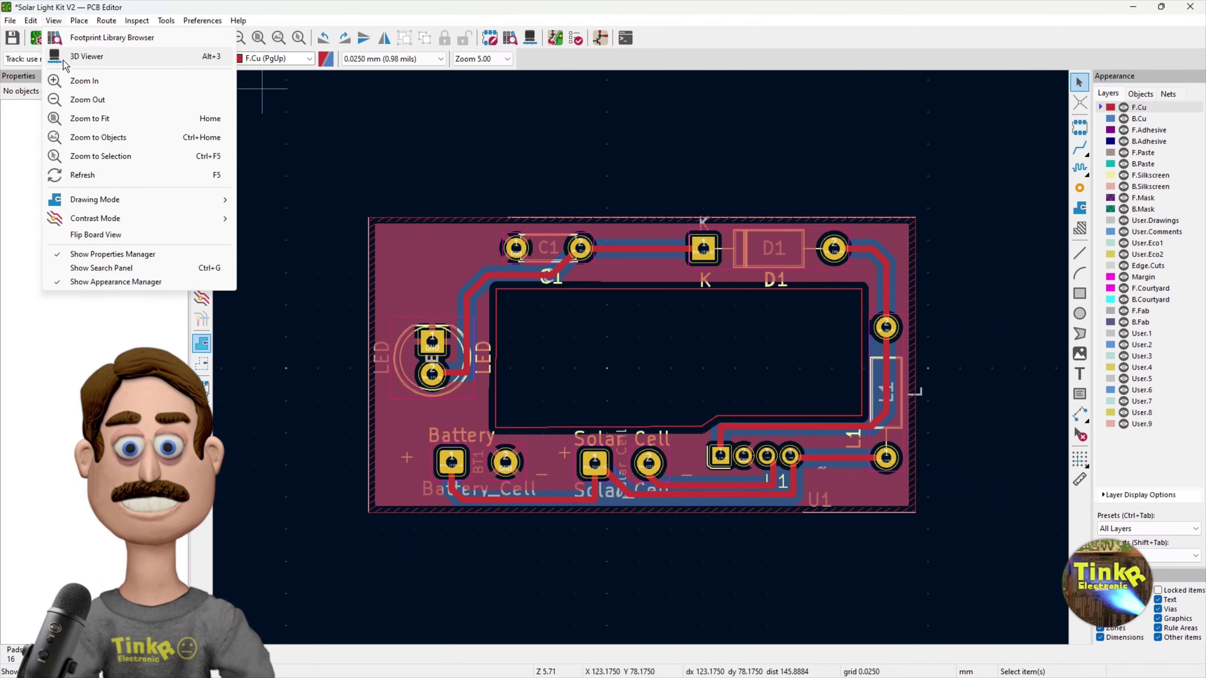
click(388, 233)
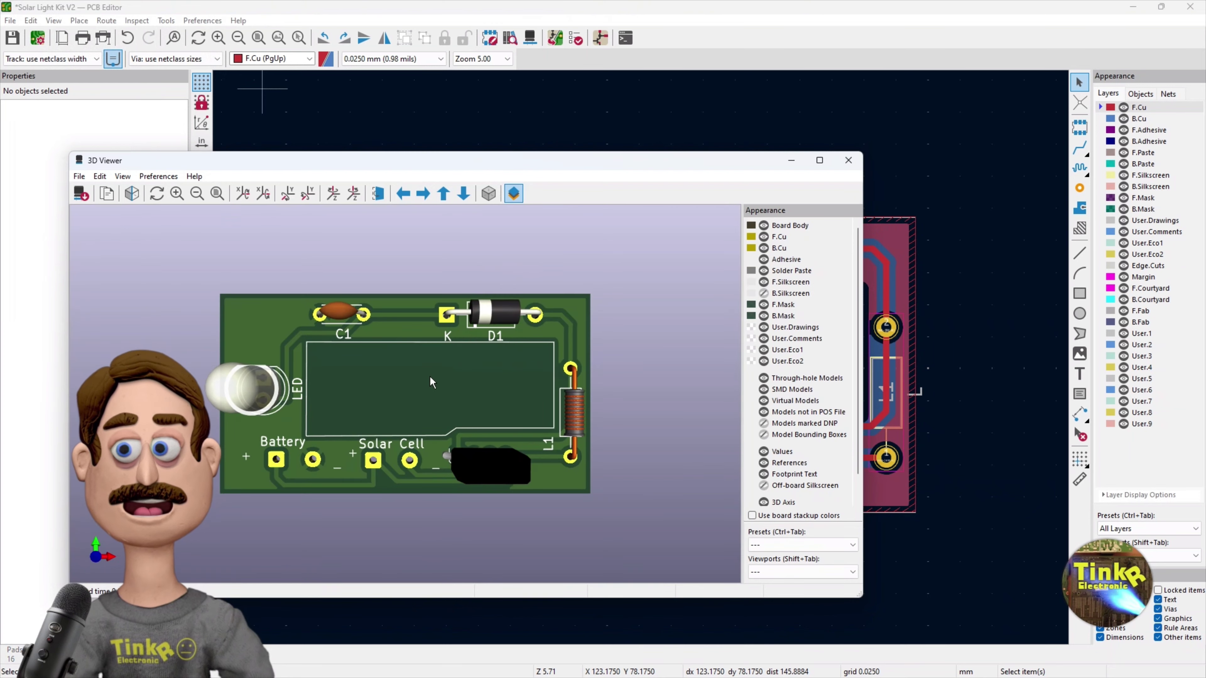
scroll(362, 335, up, 4)
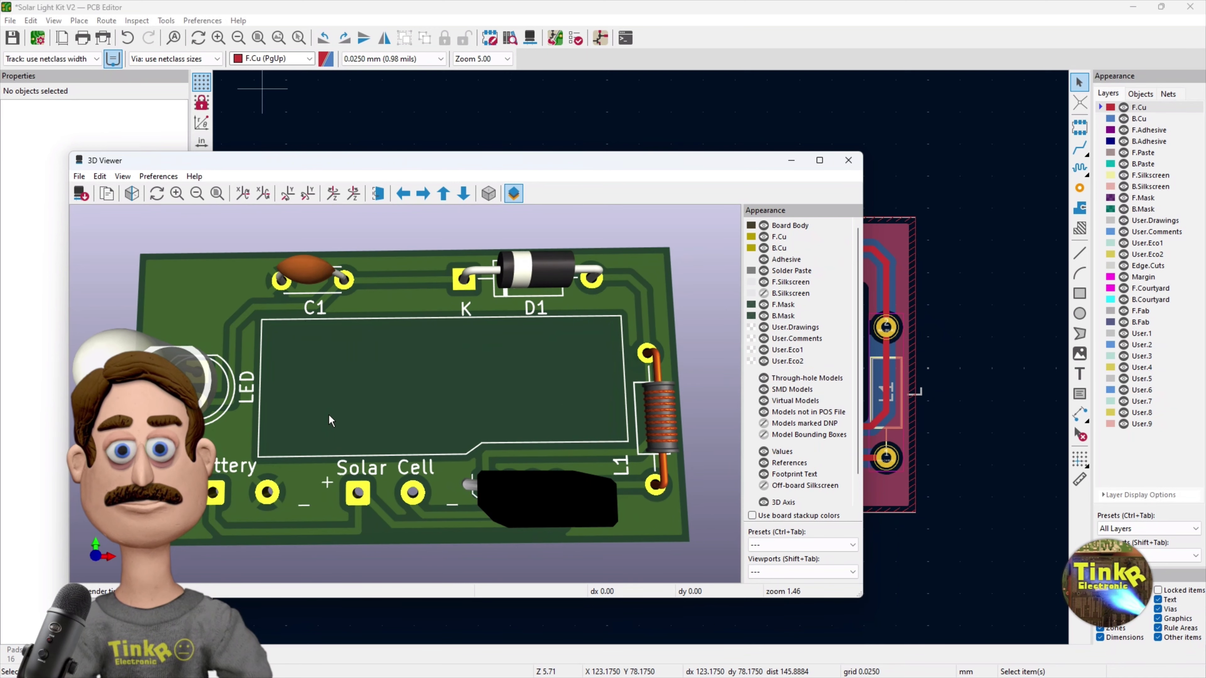
drag(344, 435, 446, 450)
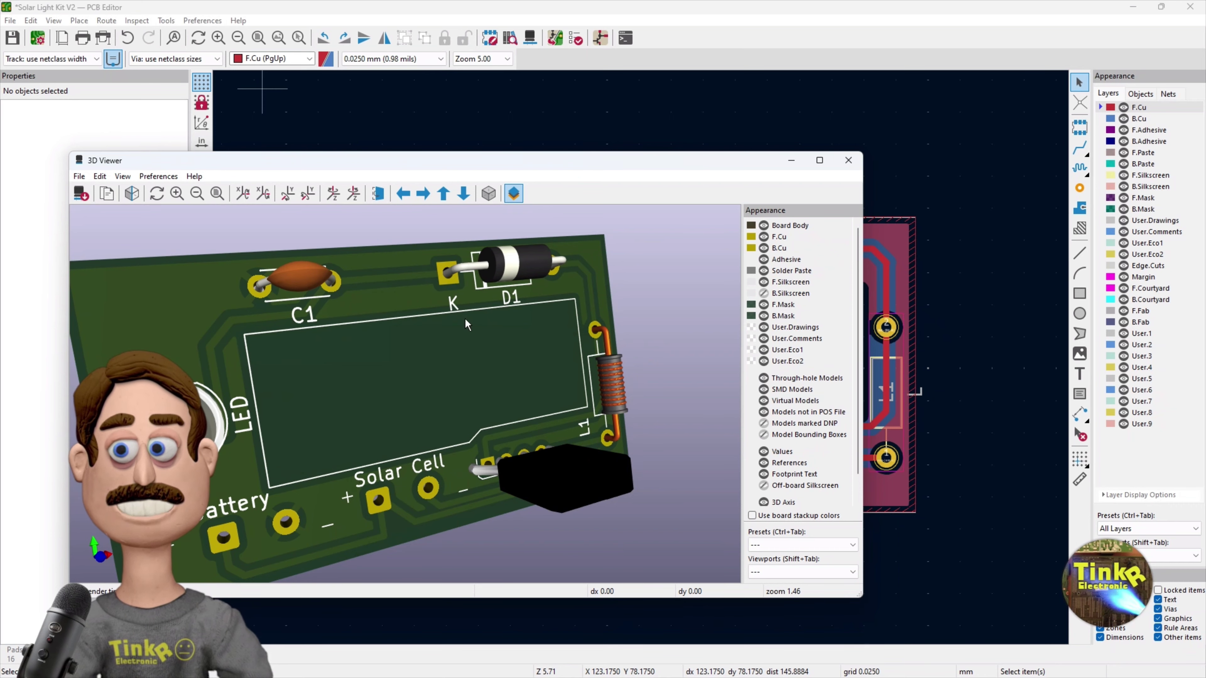
drag(330, 449, 397, 426)
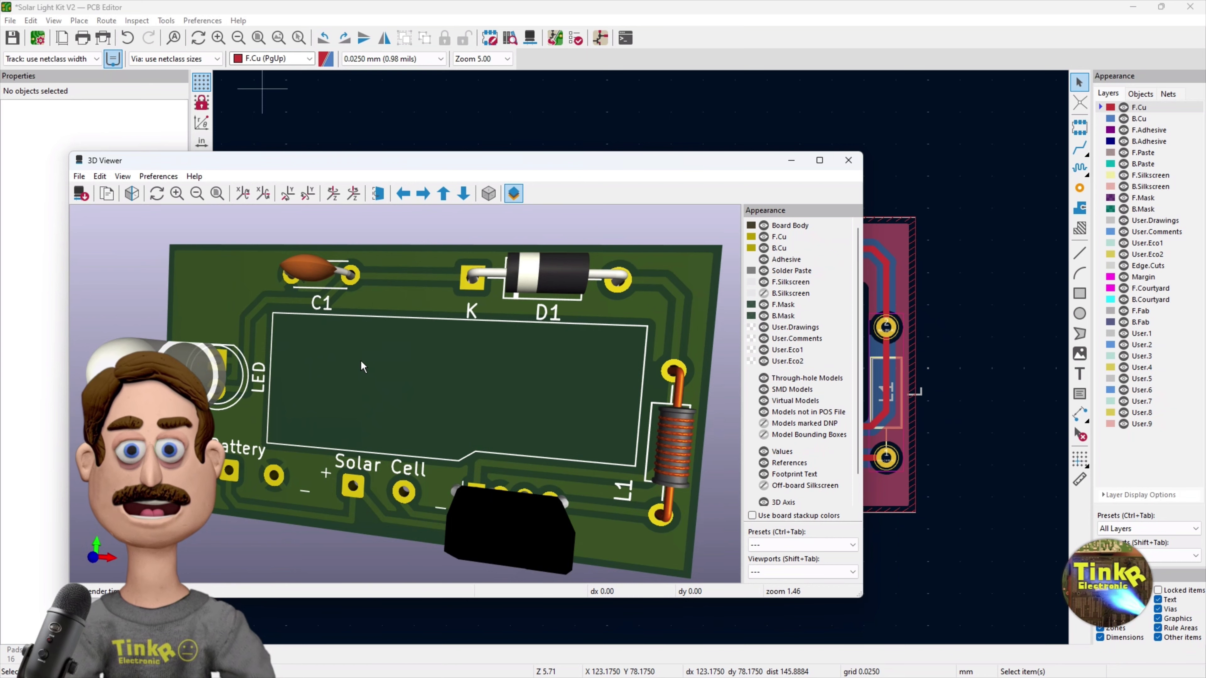
drag(503, 411, 635, 391)
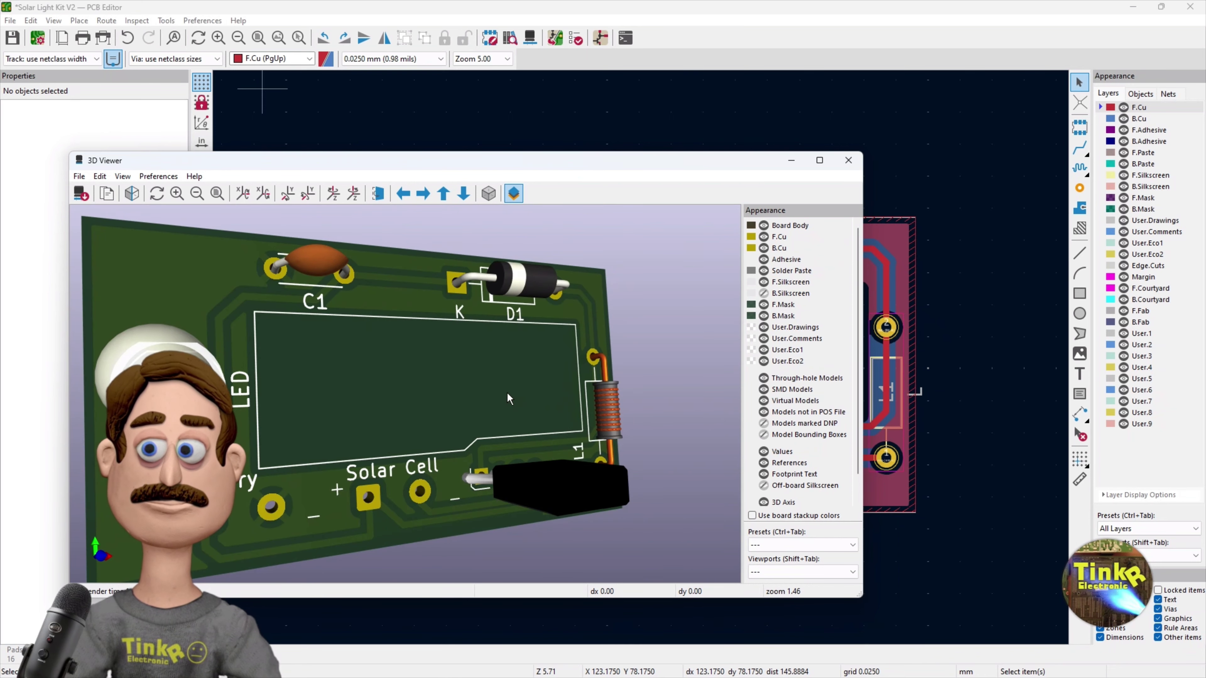
drag(507, 392, 479, 399)
click(848, 160)
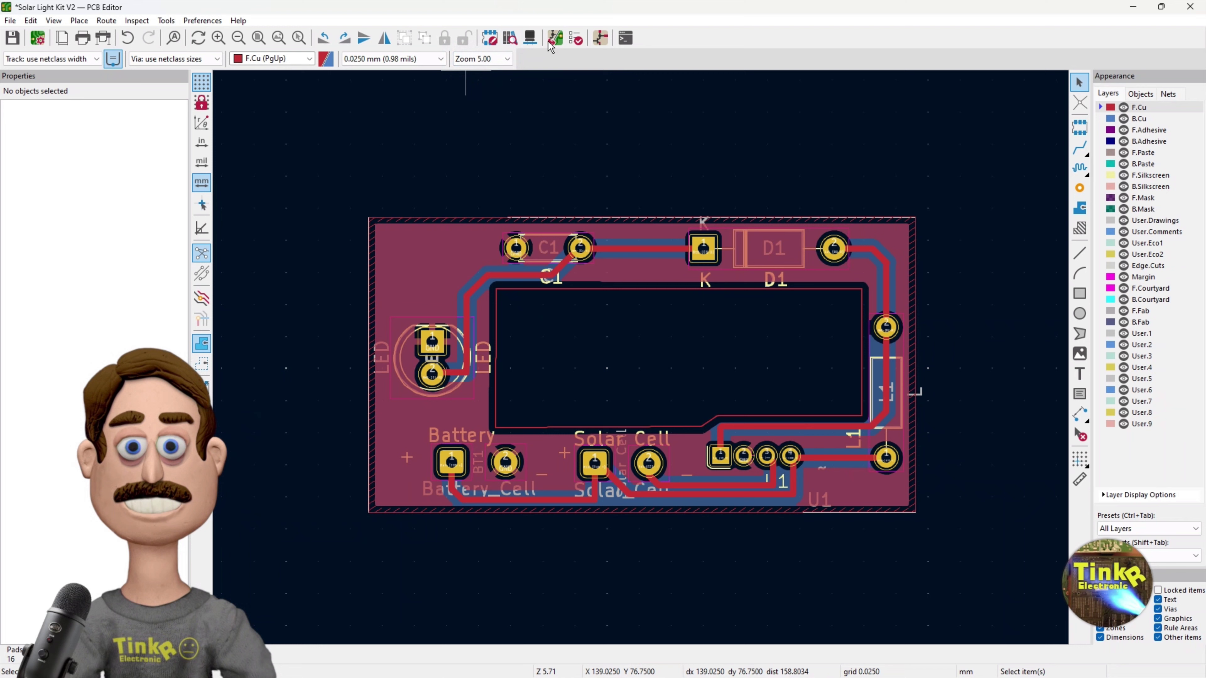
click(577, 41)
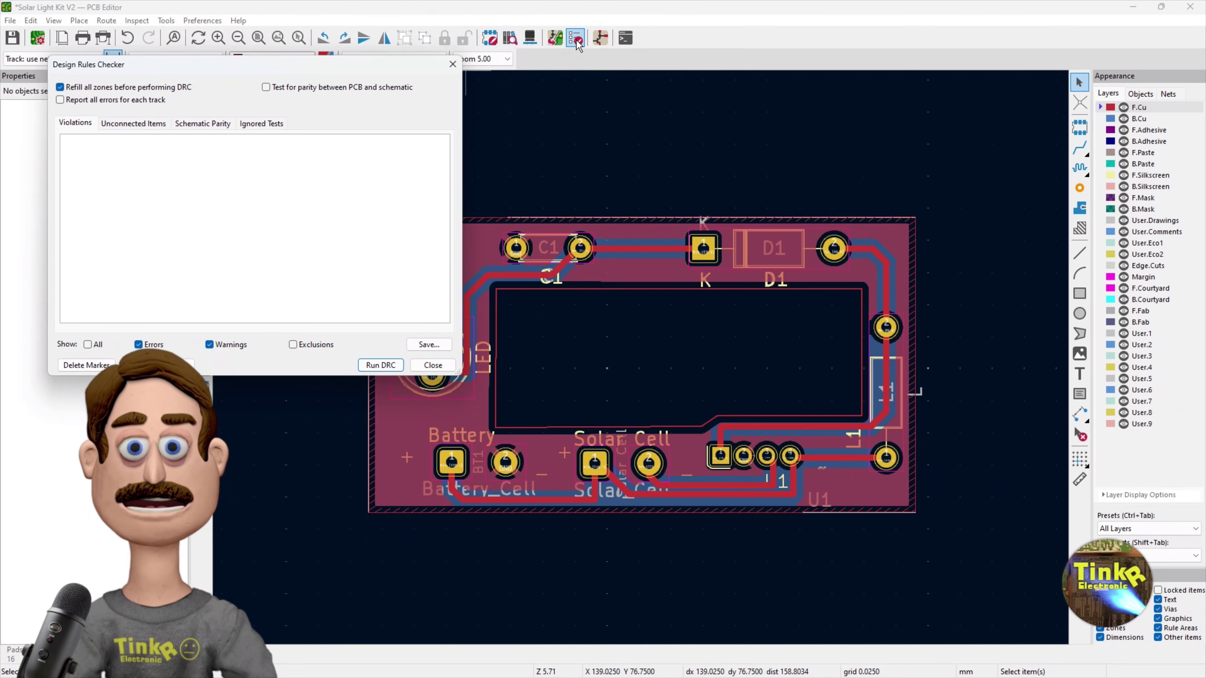
click(385, 365)
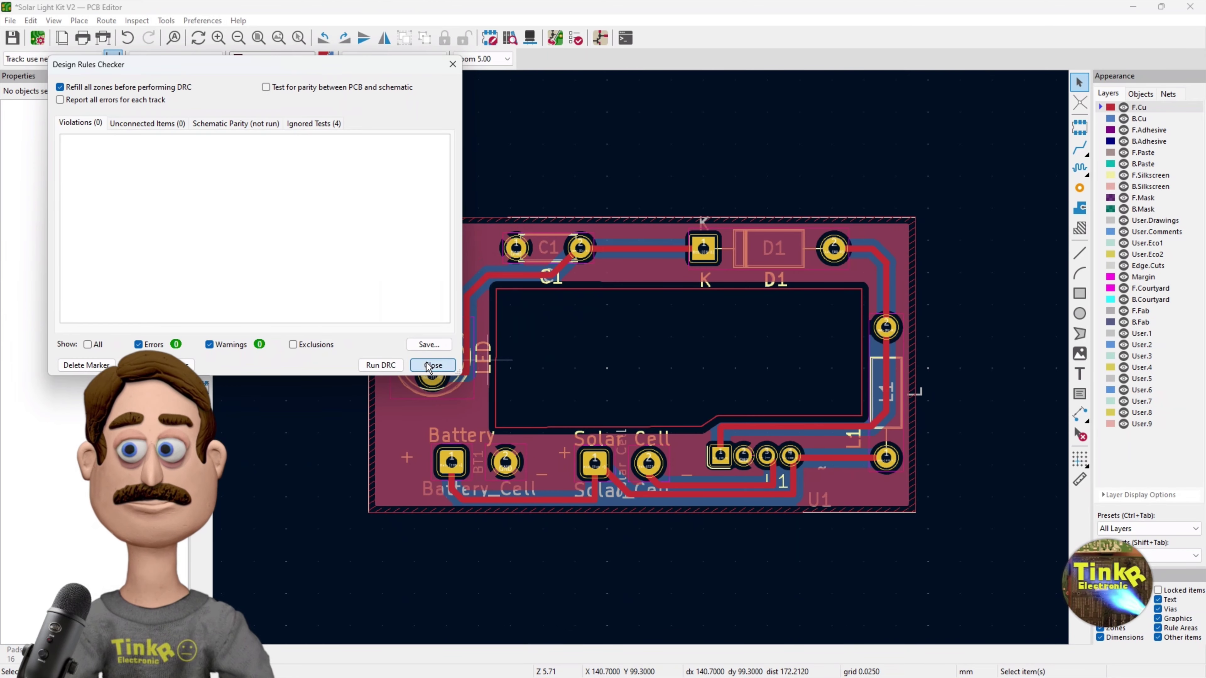
click(432, 368)
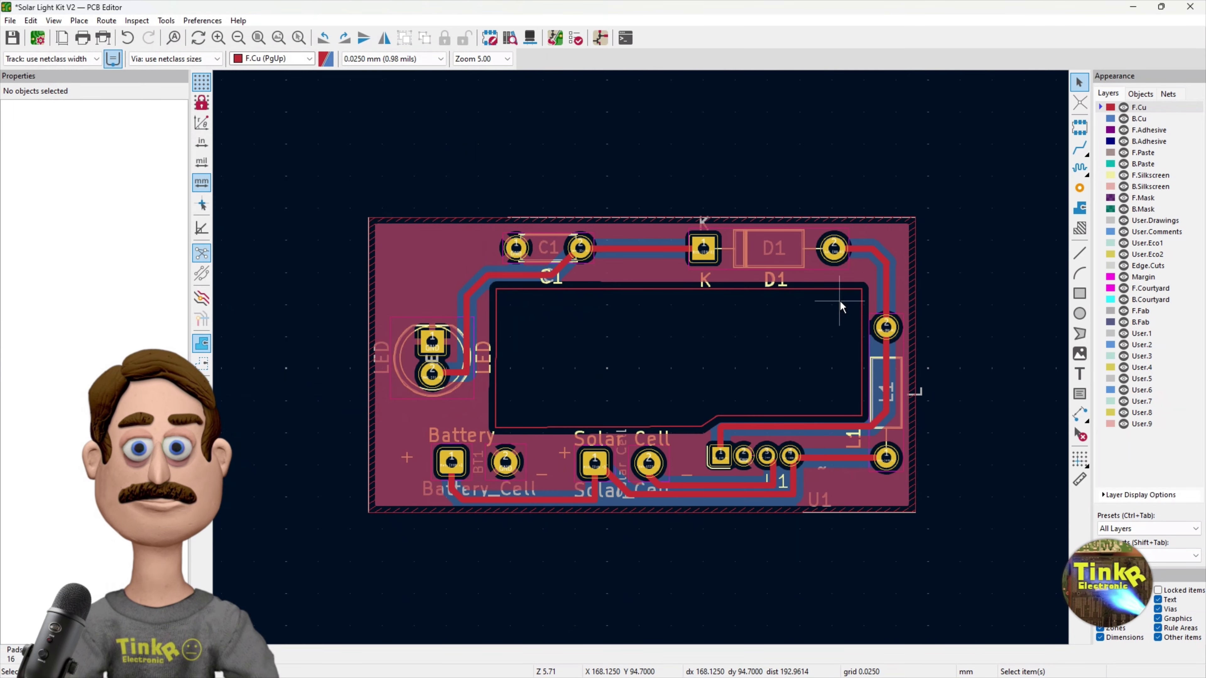
Save the Solar Light Kit board after zooming around the layout.
scroll(841, 304, up, 3)
scroll(642, 358, down, 5)
scroll(640, 357, up, 2)
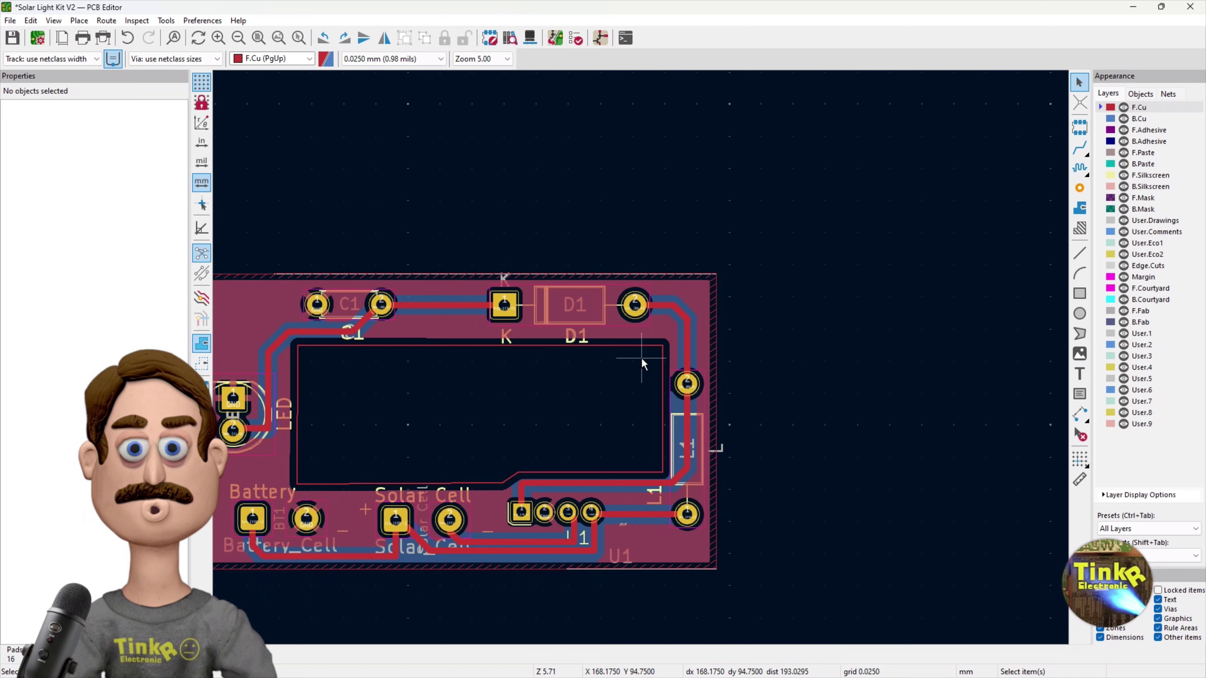
scroll(640, 357, down, 2)
scroll(640, 357, up, 2)
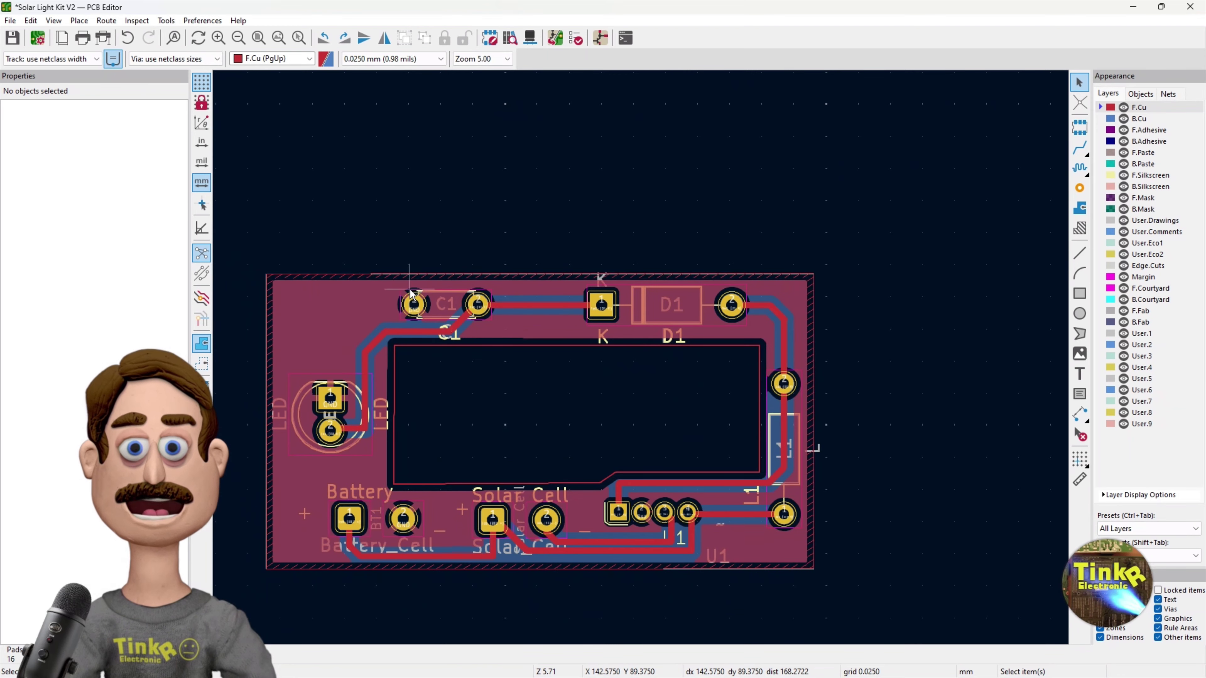
click(10, 20)
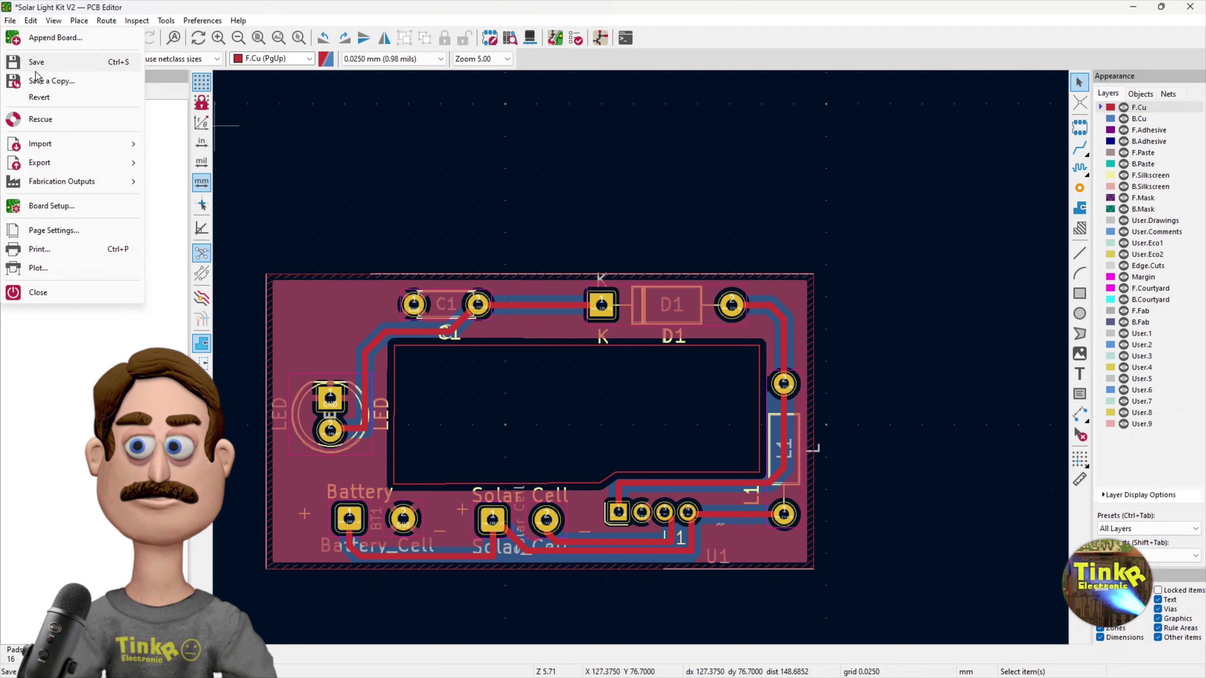
click(37, 62)
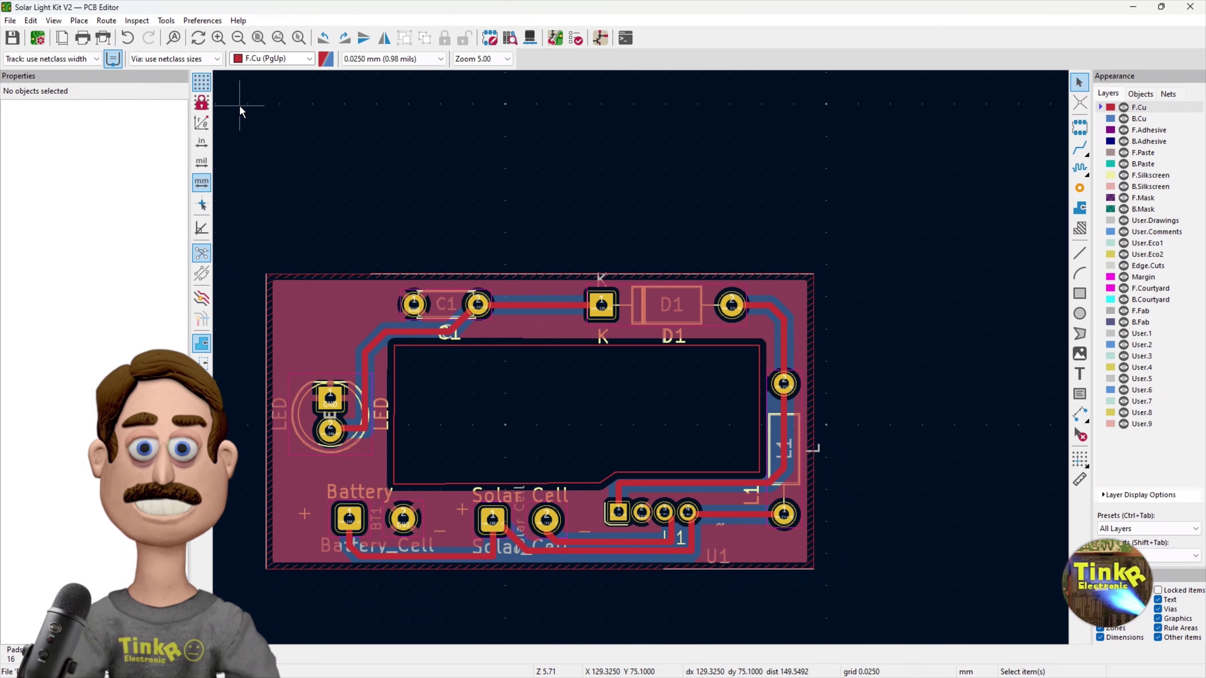
Open the Plot dialog, set to Gerber output into 'solar board files\'.
scroll(239, 105, down, 2)
click(10, 20)
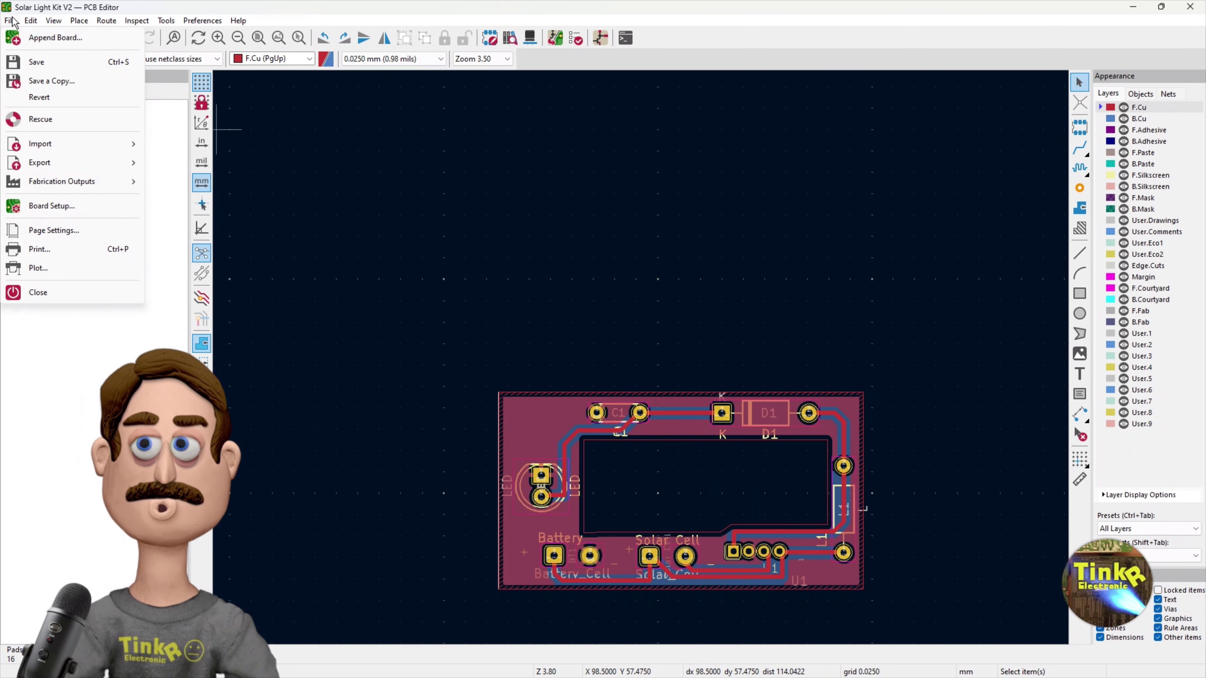
mouse_move(70, 183)
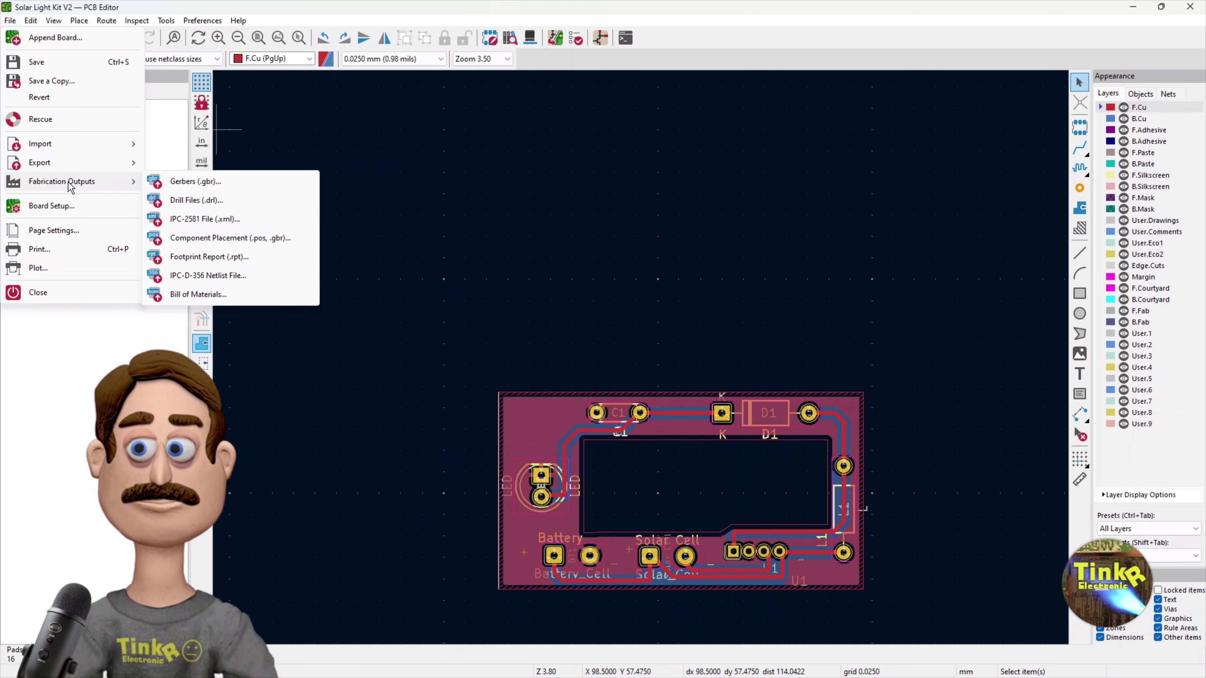
click(69, 267)
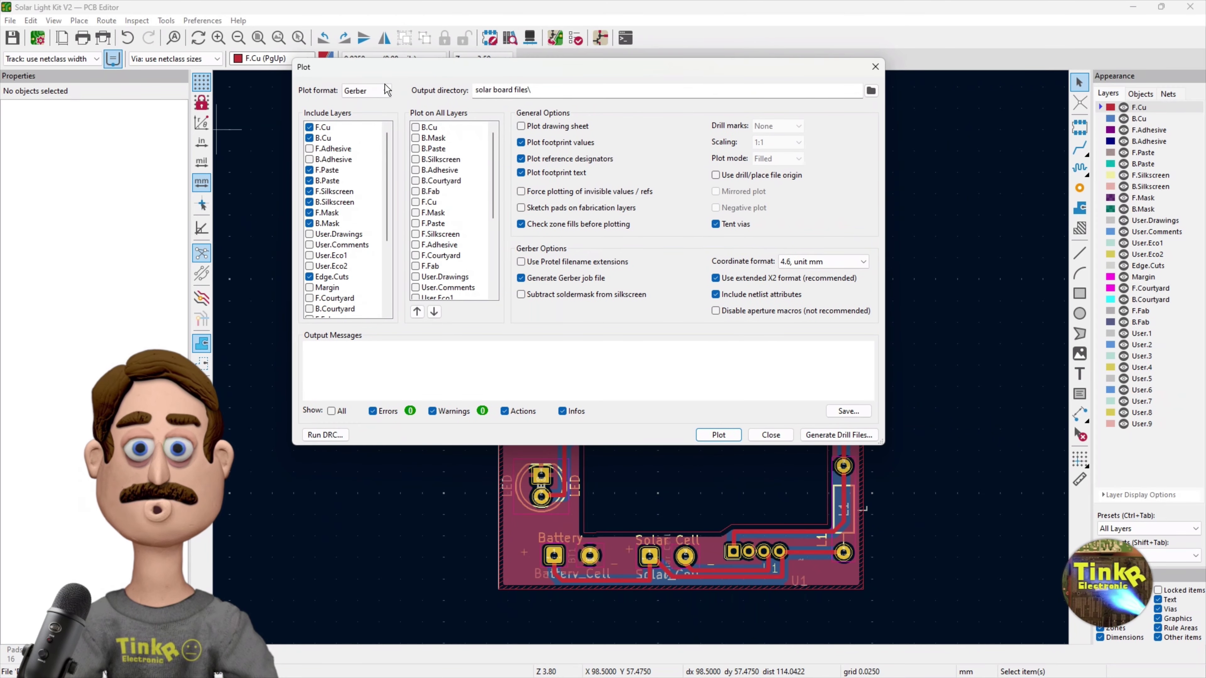
click(384, 92)
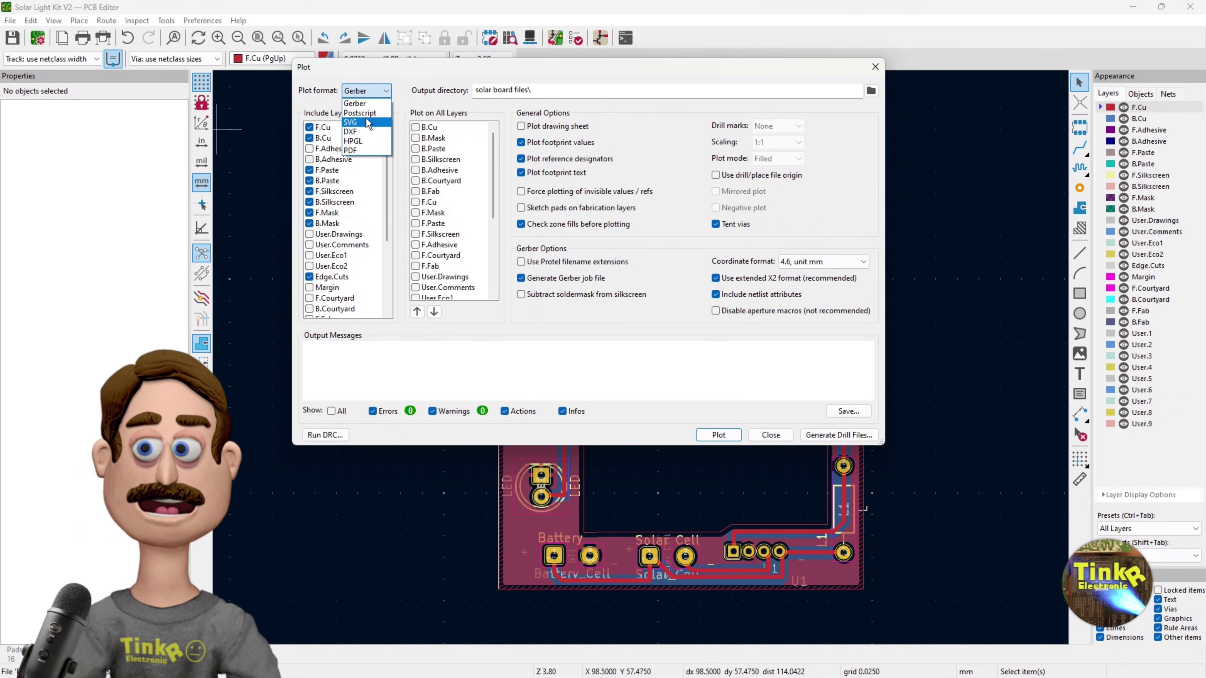
click(373, 91)
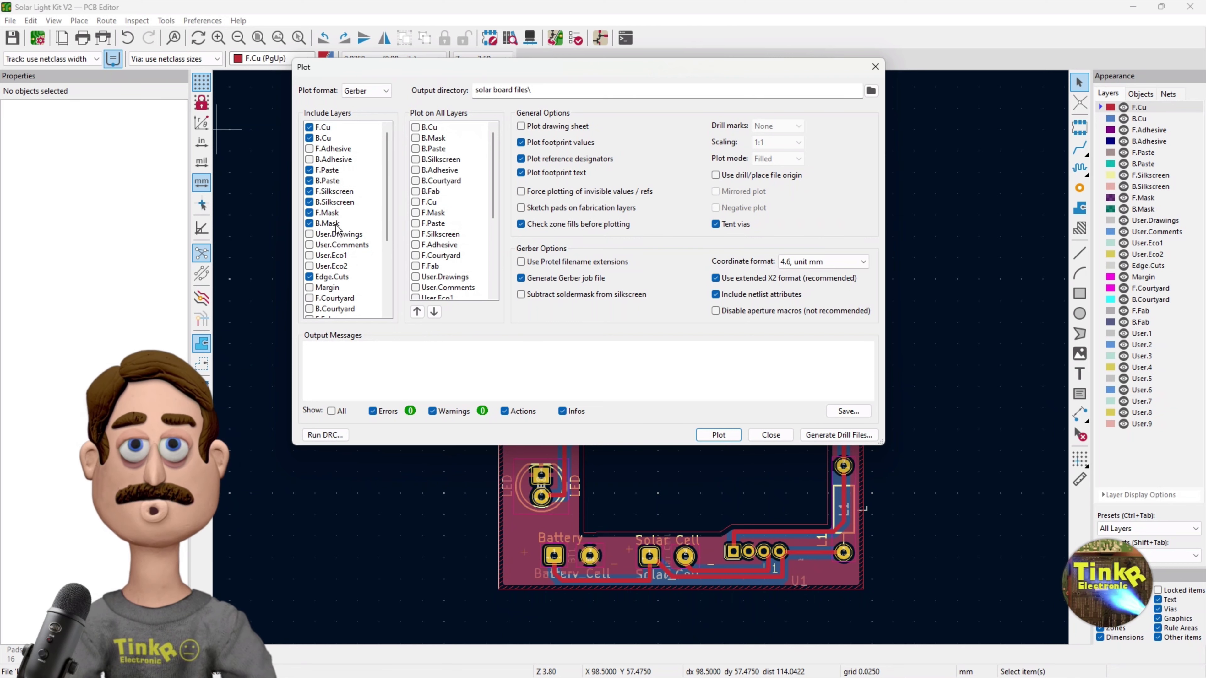
scroll(337, 232, down, 4)
scroll(335, 217, up, 4)
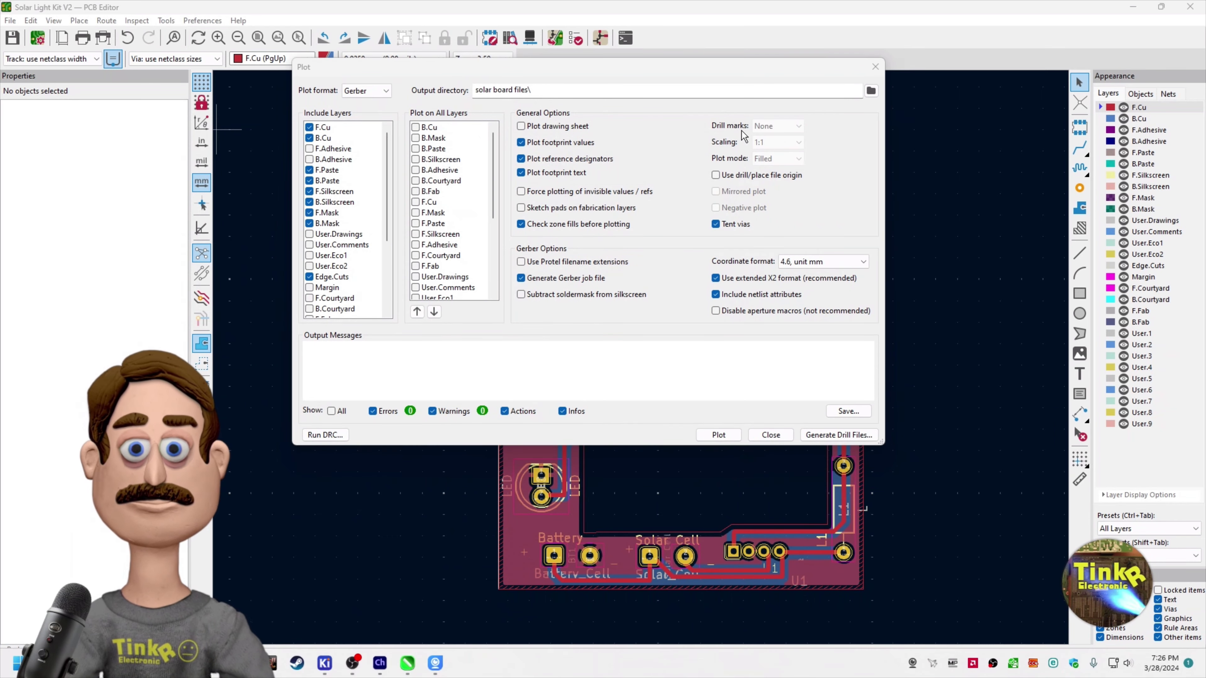
Keep 'solar board files\' as the output folder and plot the Gerber layers and job file.
click(871, 90)
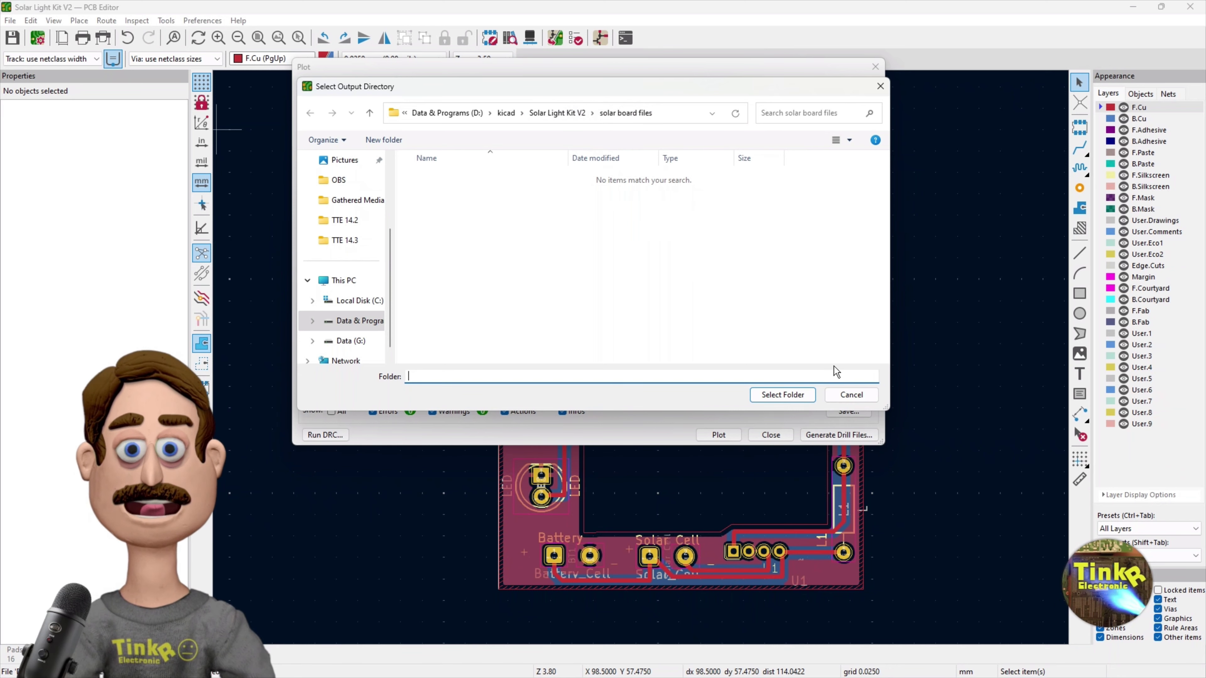
click(849, 394)
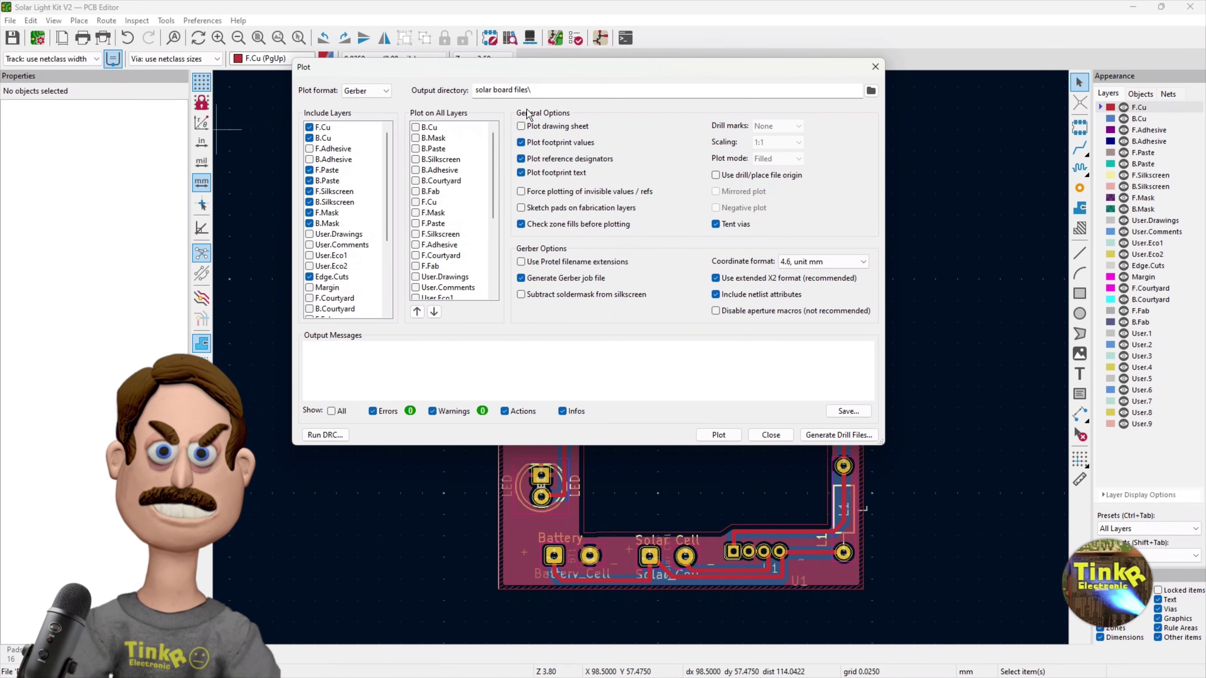
click(723, 436)
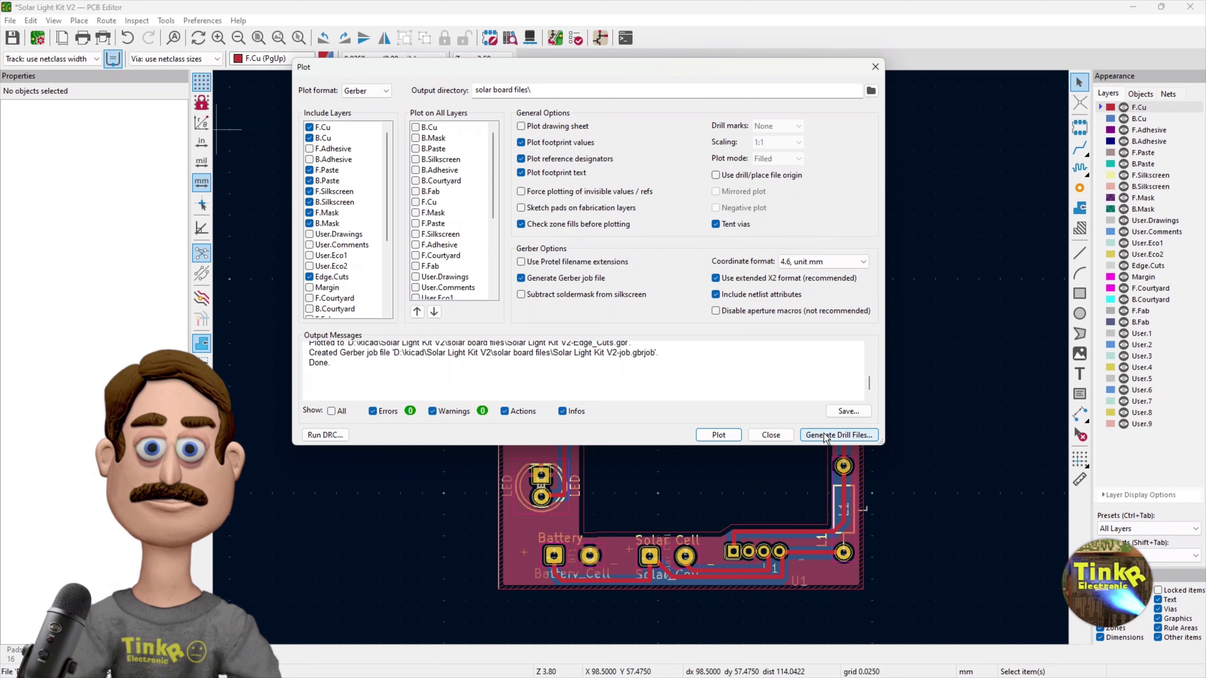
Generate the PTH and NPTH Excellon drill files, then close the drill and Plot dialogs.
click(825, 435)
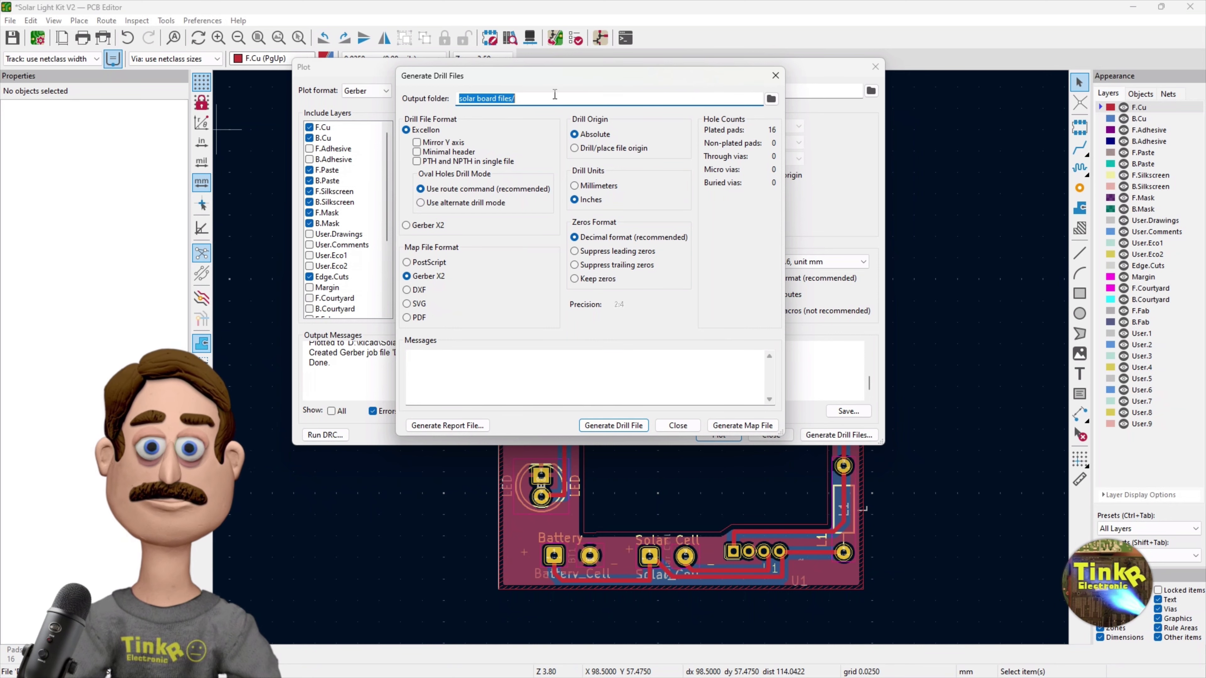
click(525, 100)
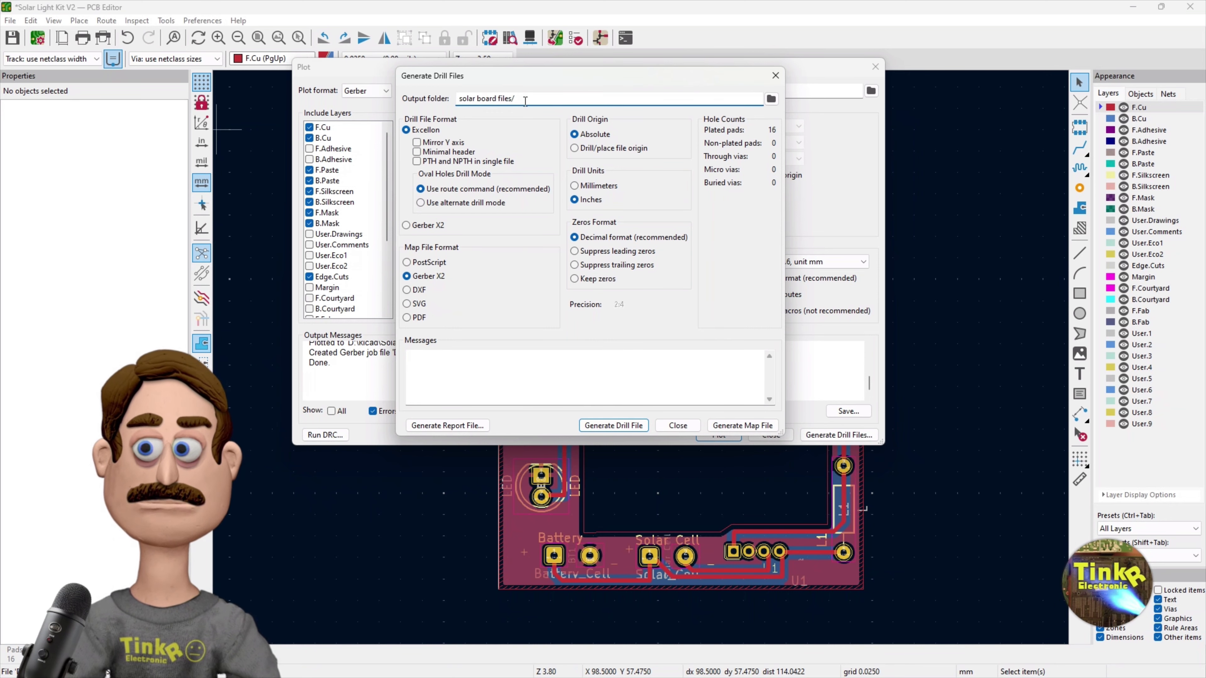
click(614, 425)
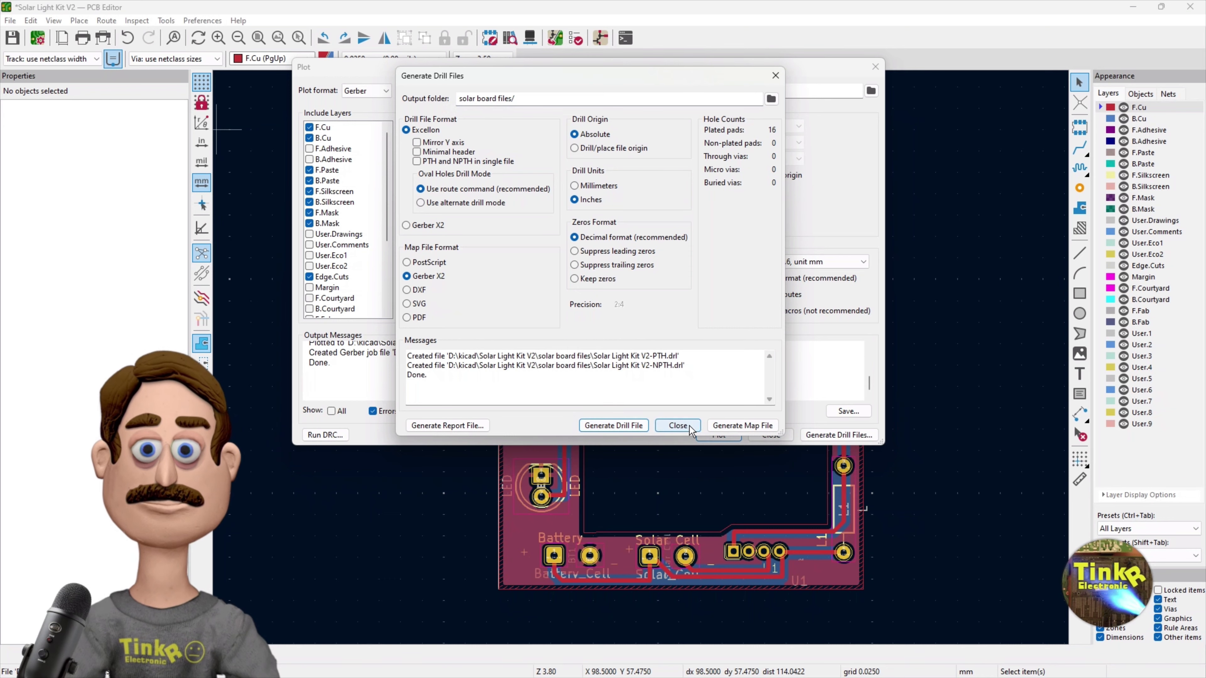
click(678, 425)
click(874, 67)
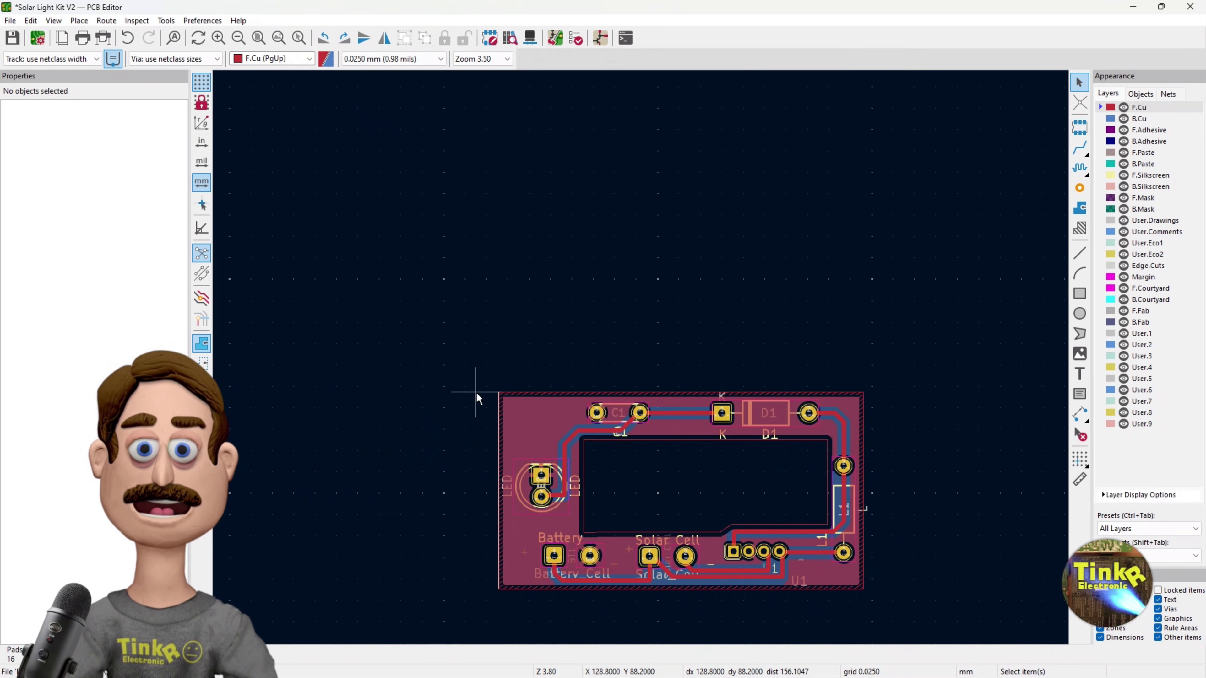
Compress the solar board files folder into solar board files.zip with 7-Zip.
key(alt+Tab)
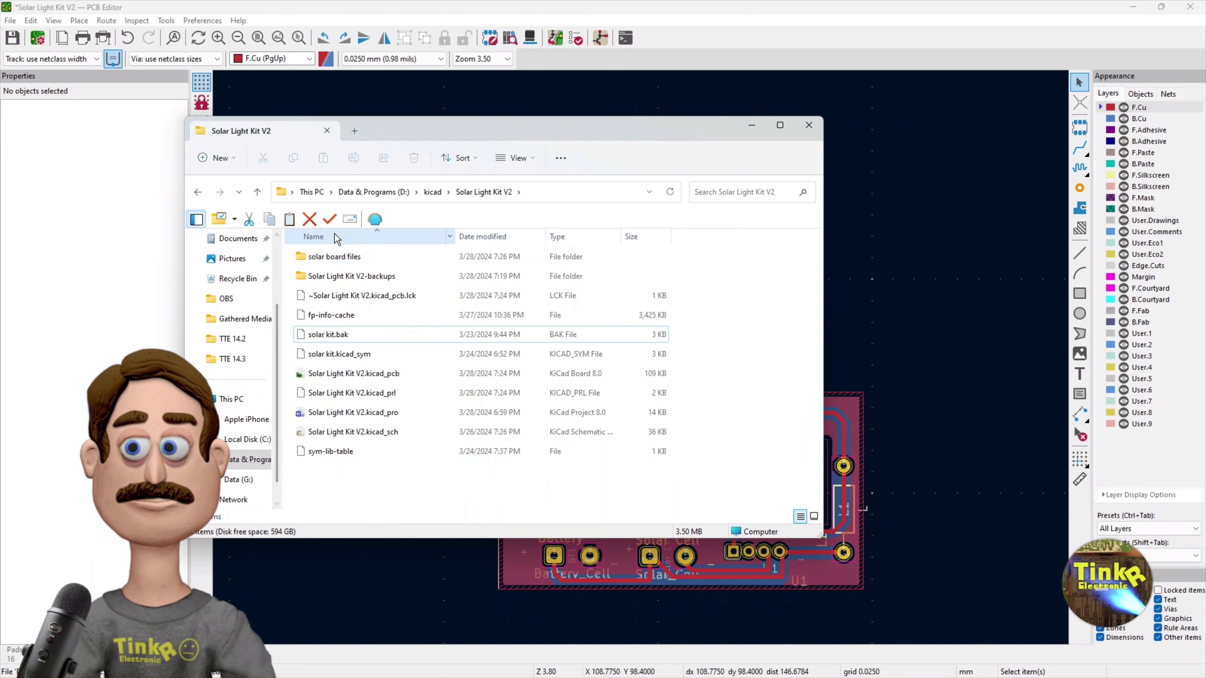
right_click(333, 257)
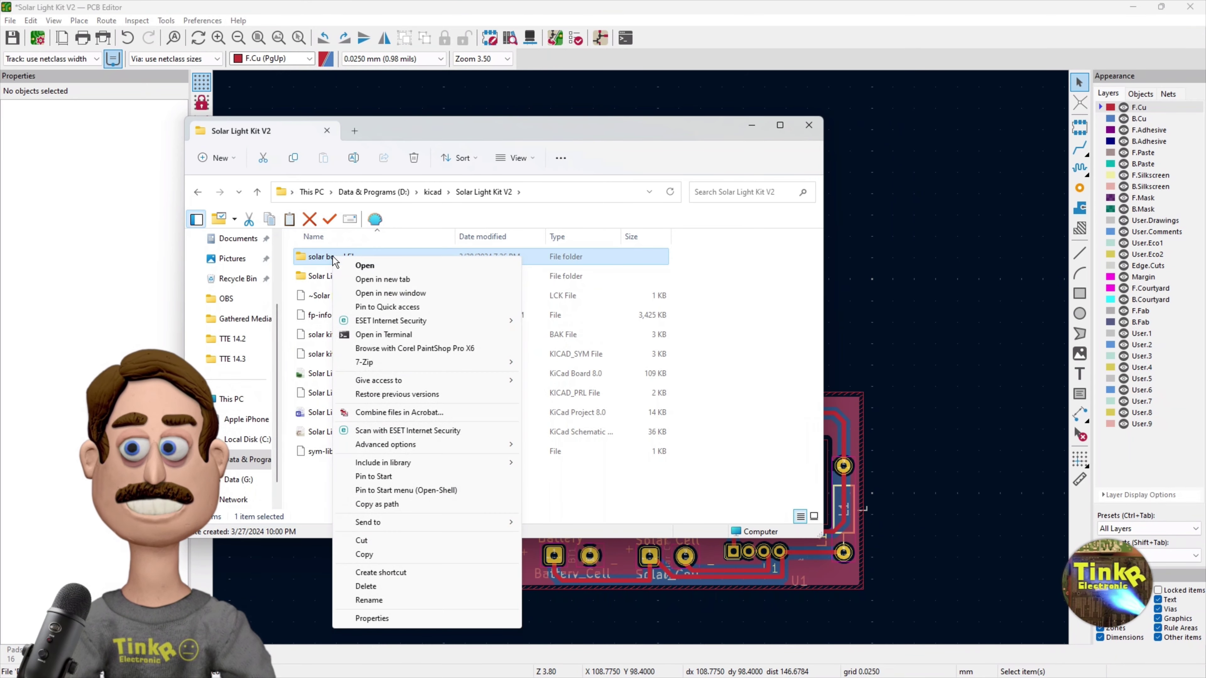
mouse_move(510, 363)
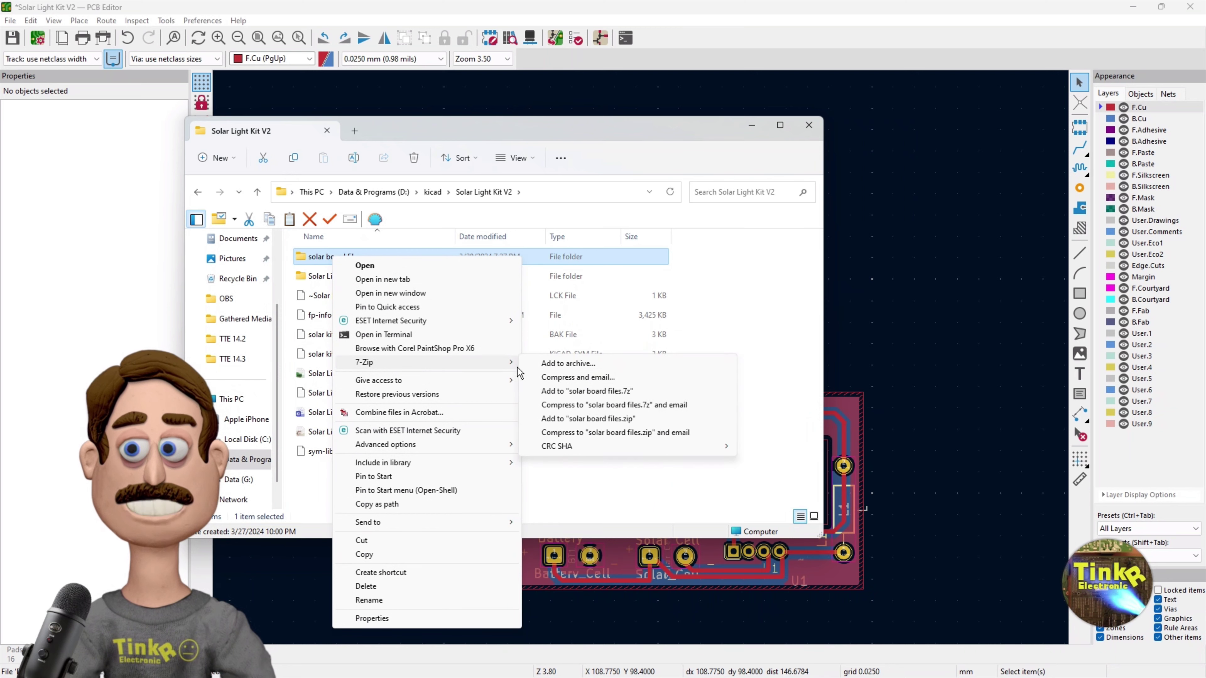
click(608, 420)
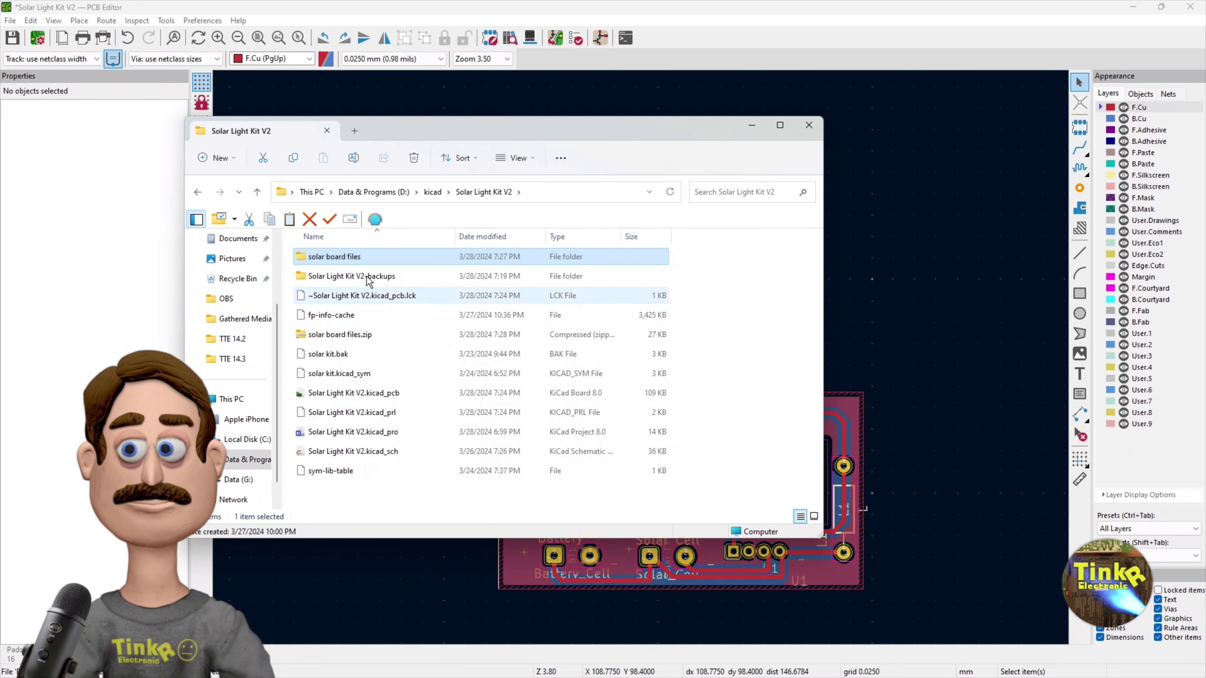
click(364, 335)
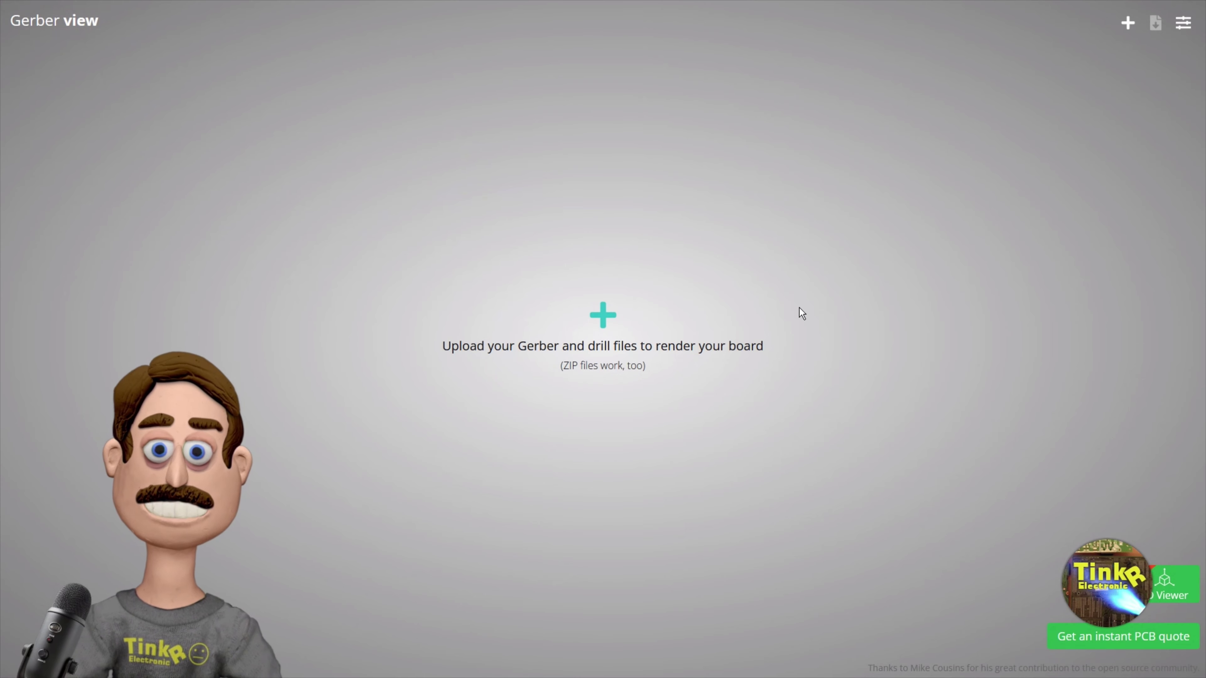
Upload solar board files.zip to the online Gerber viewer to render the board.
click(612, 316)
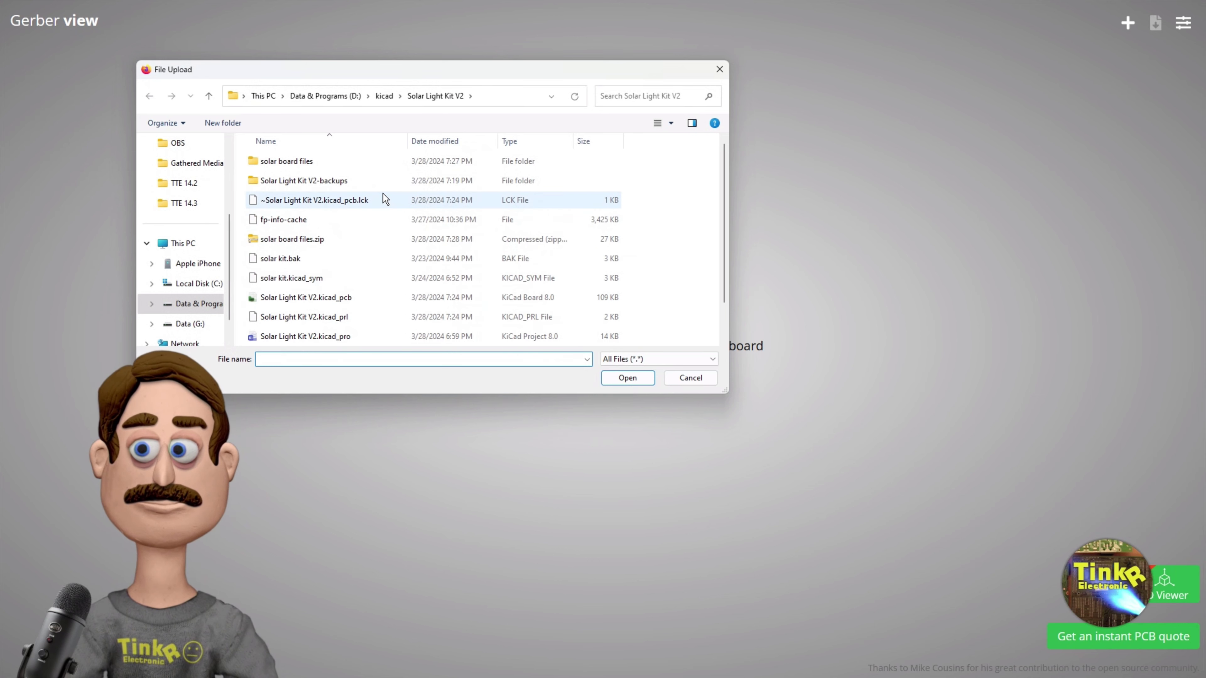
click(317, 240)
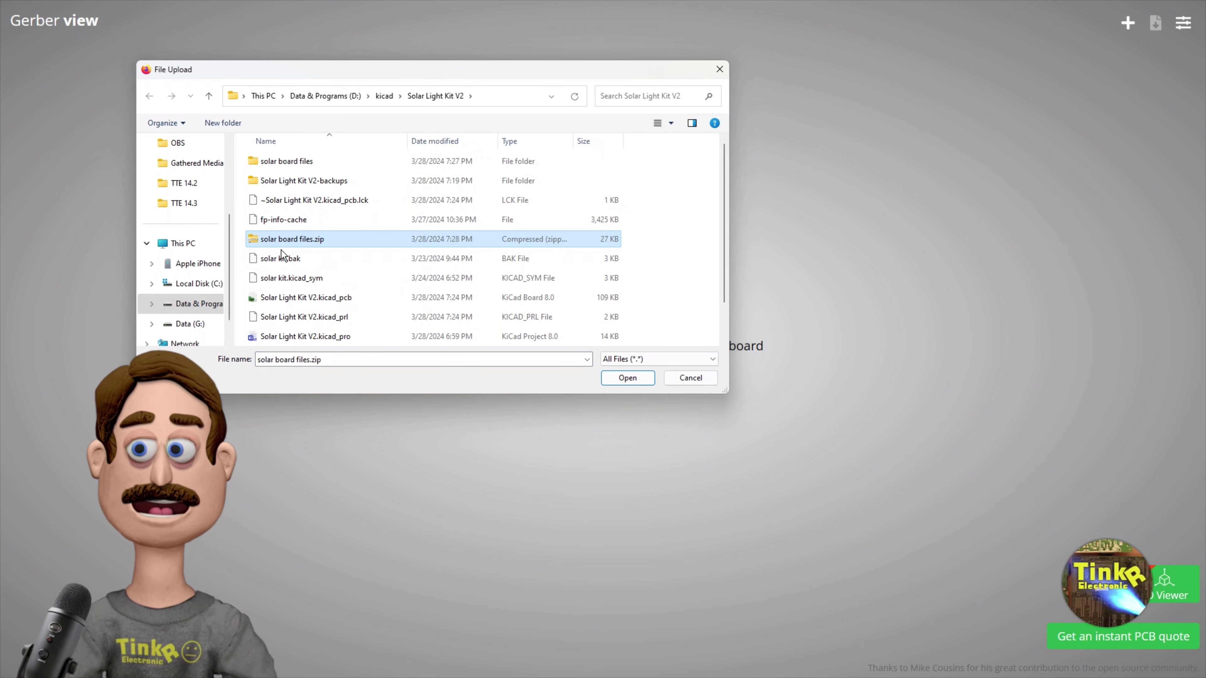
click(628, 378)
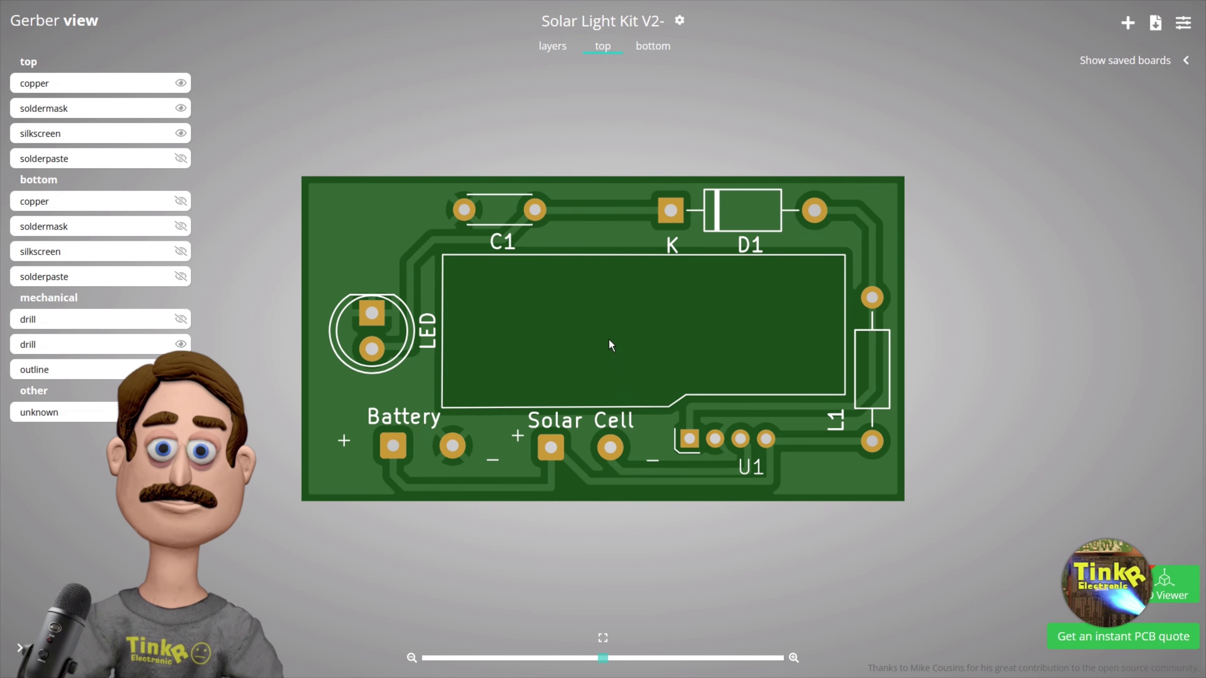
Check the board's bottom side, then view all coloured layers stacked together.
scroll(609, 339, down, 1)
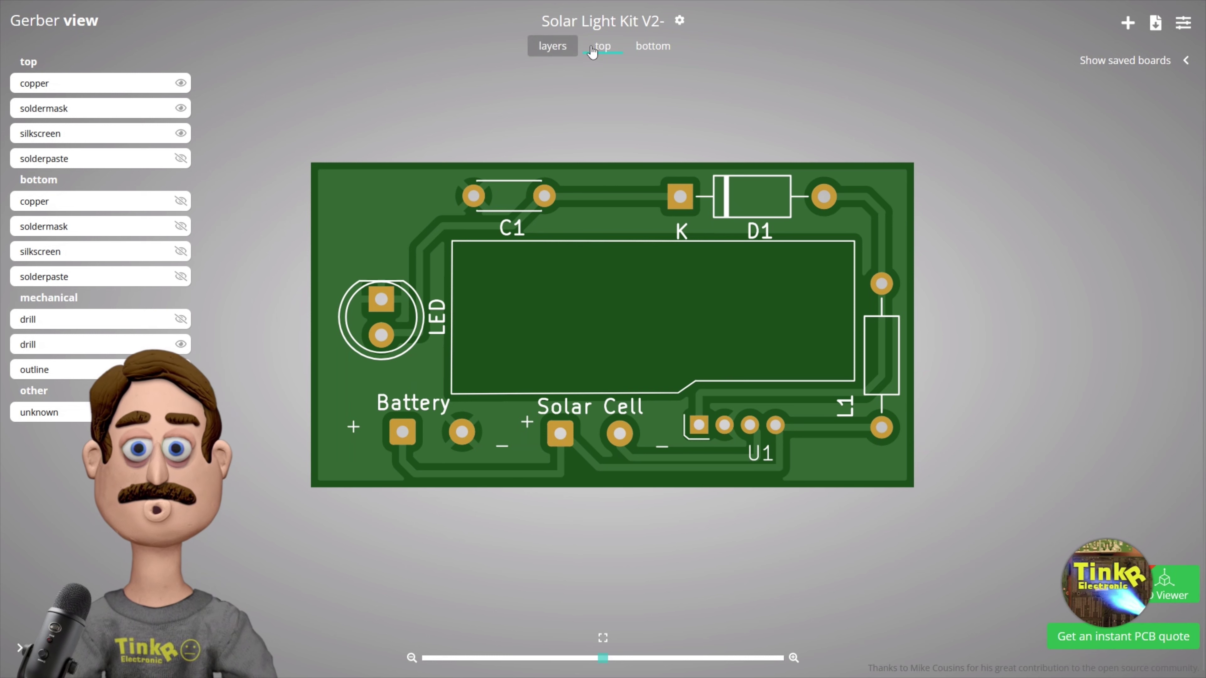
click(651, 47)
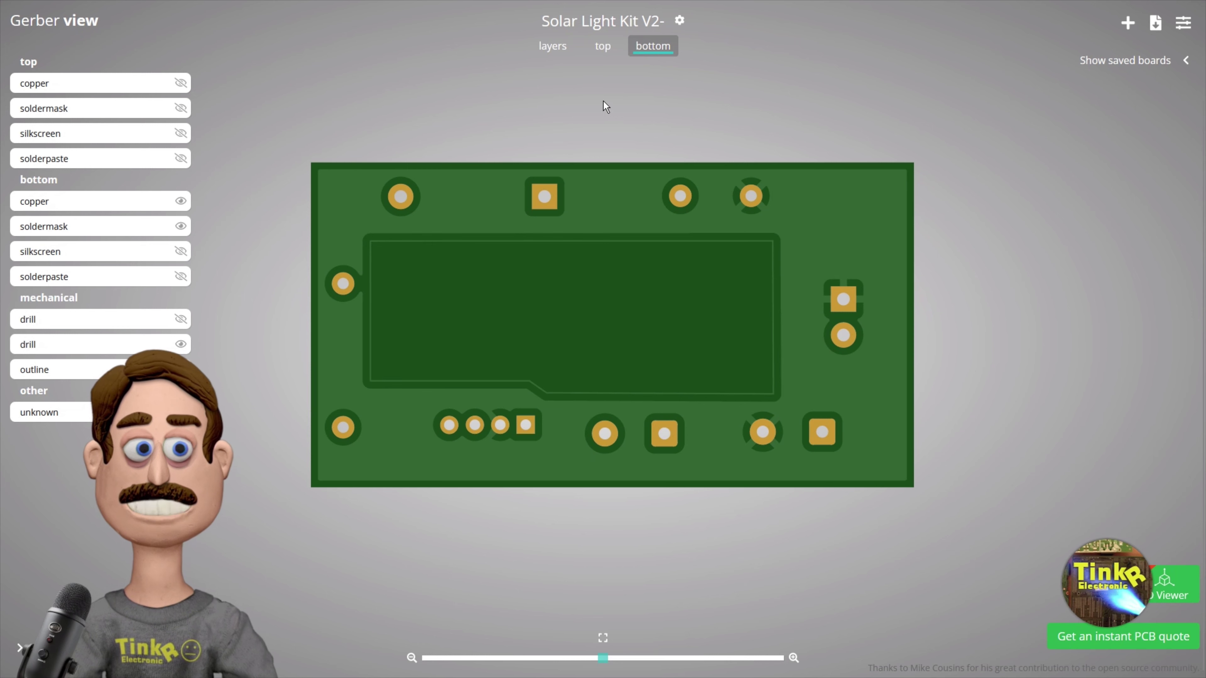
click(557, 47)
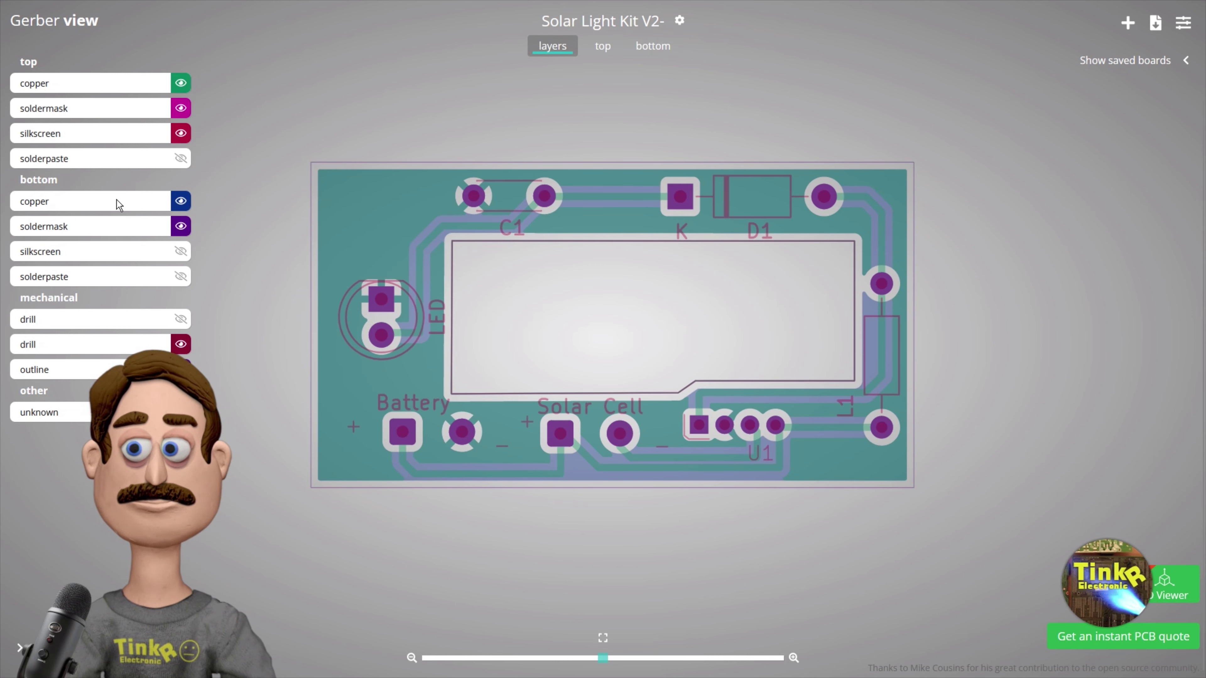
Toggle the board outline and plated drill hole layers off and on to inspect them.
click(180, 369)
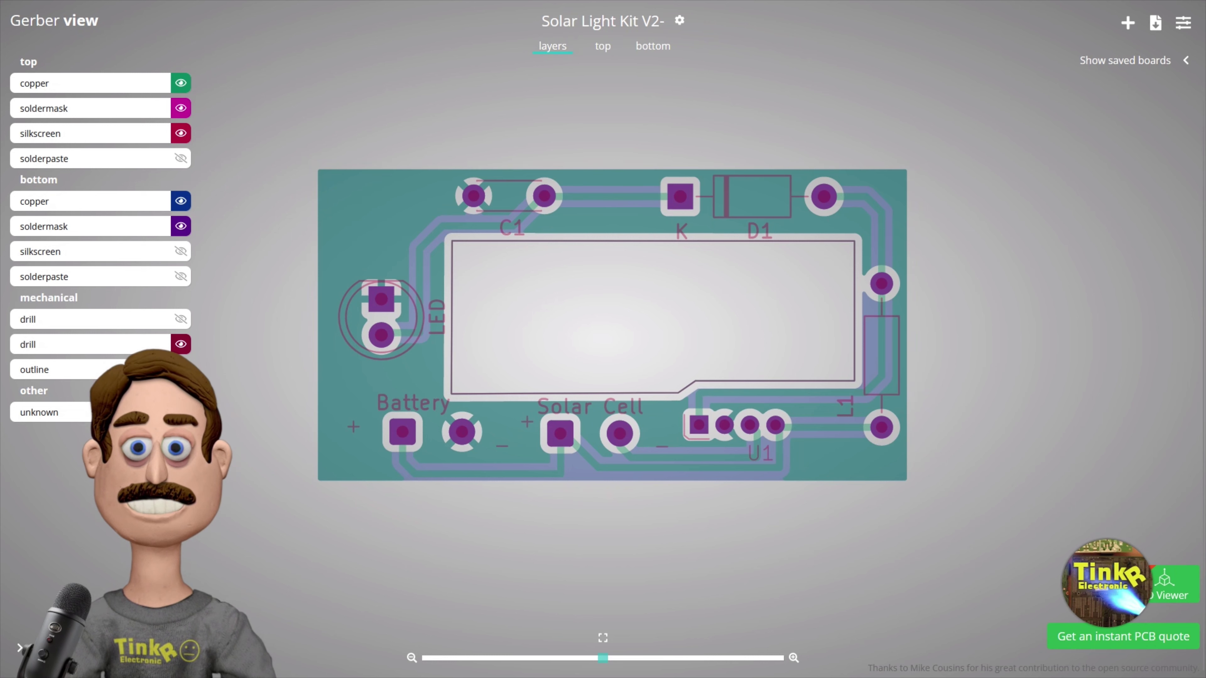
click(180, 369)
click(180, 369)
click(180, 369)
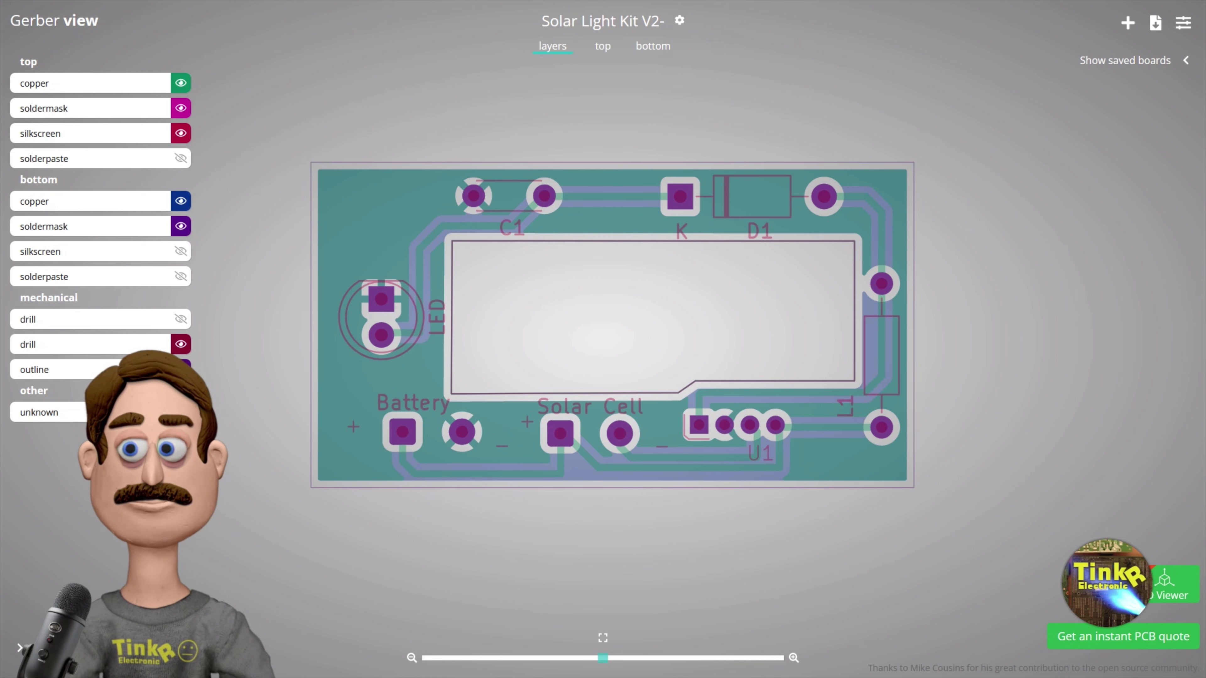
click(181, 345)
click(181, 344)
click(180, 345)
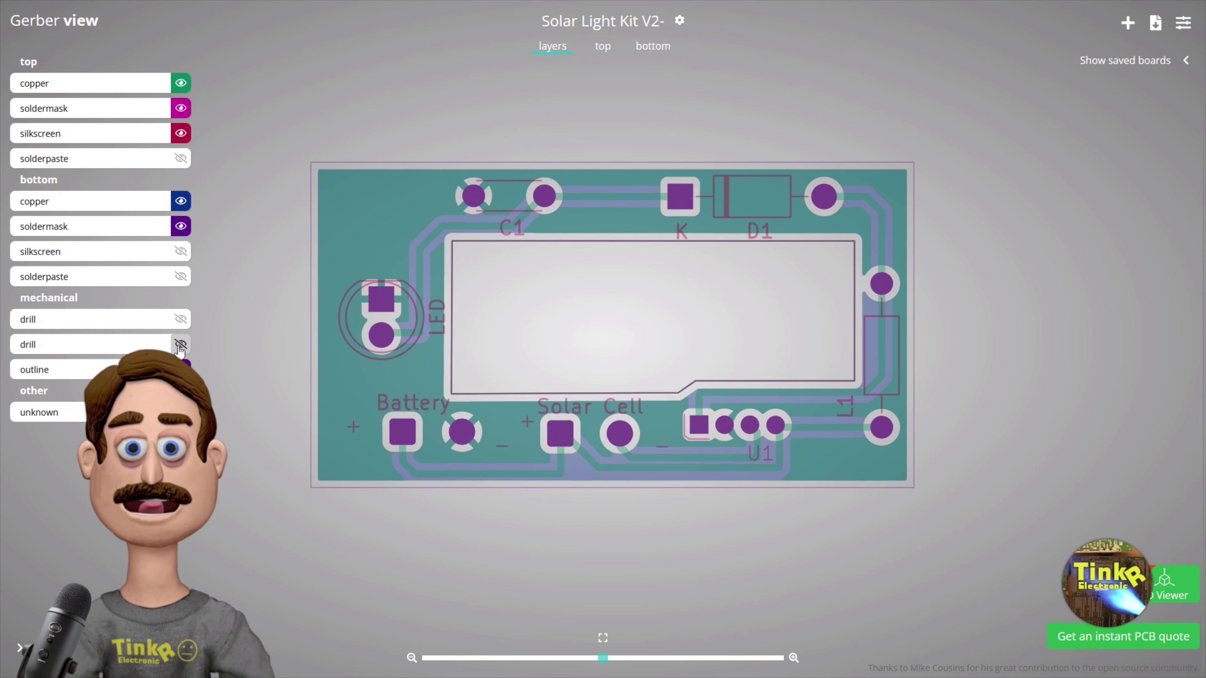
click(180, 345)
click(181, 345)
click(180, 344)
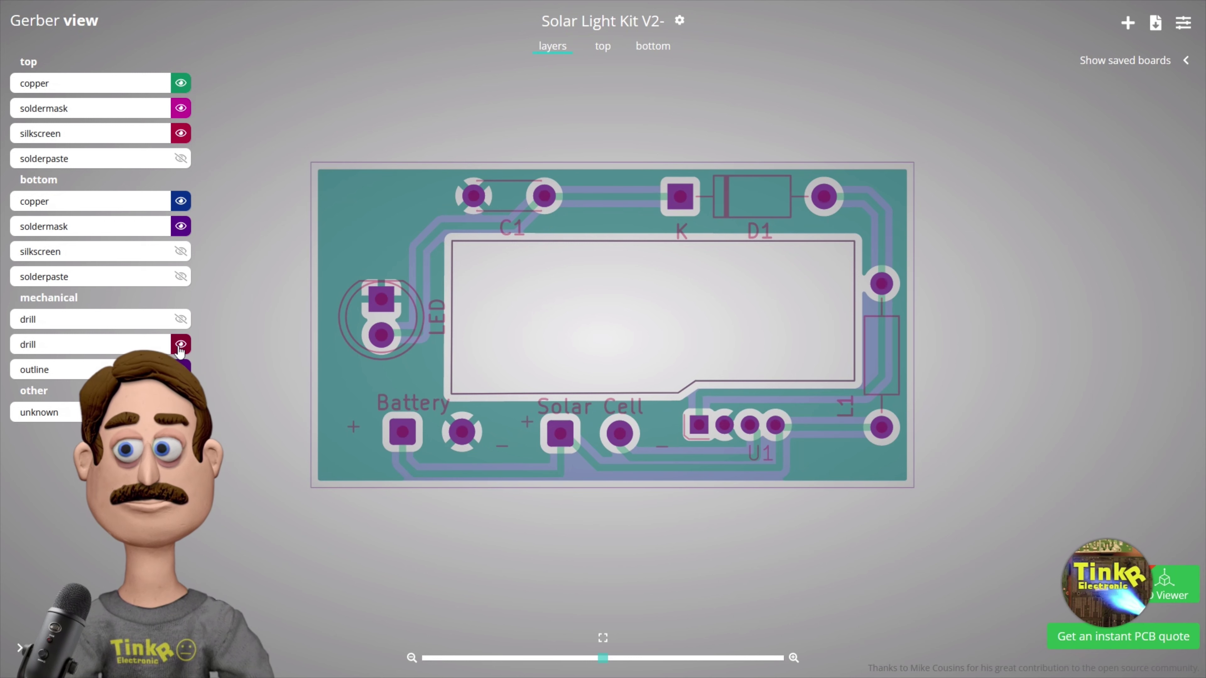
click(180, 344)
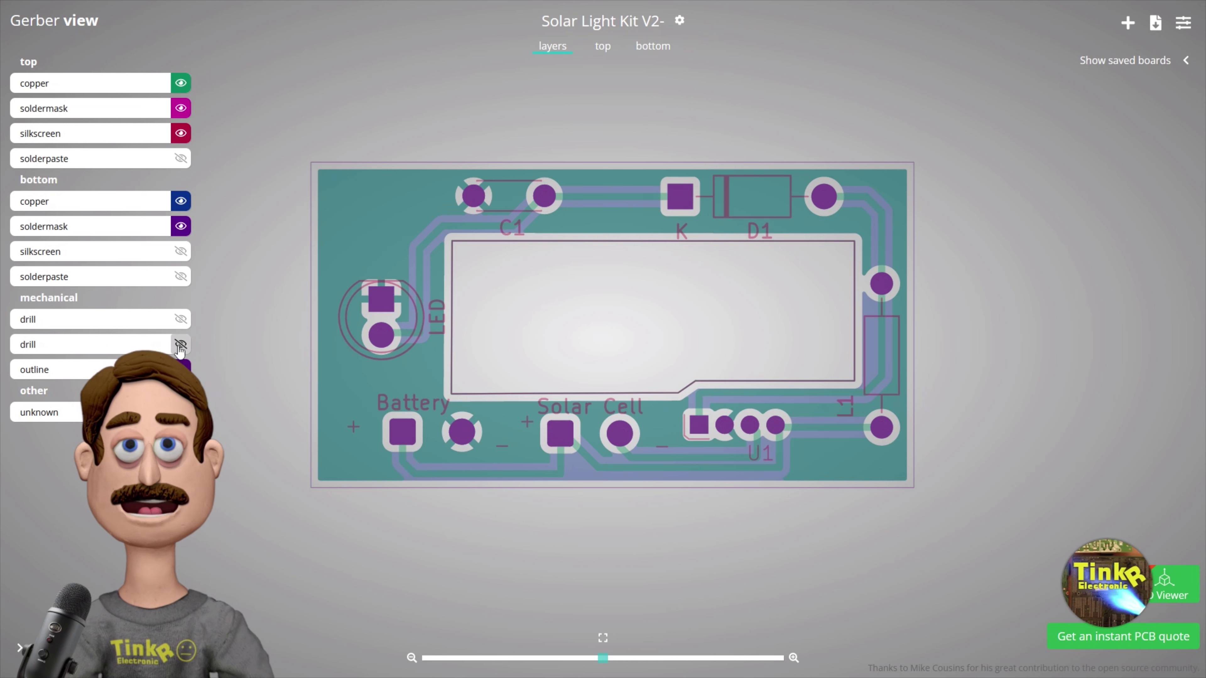
click(180, 345)
click(181, 345)
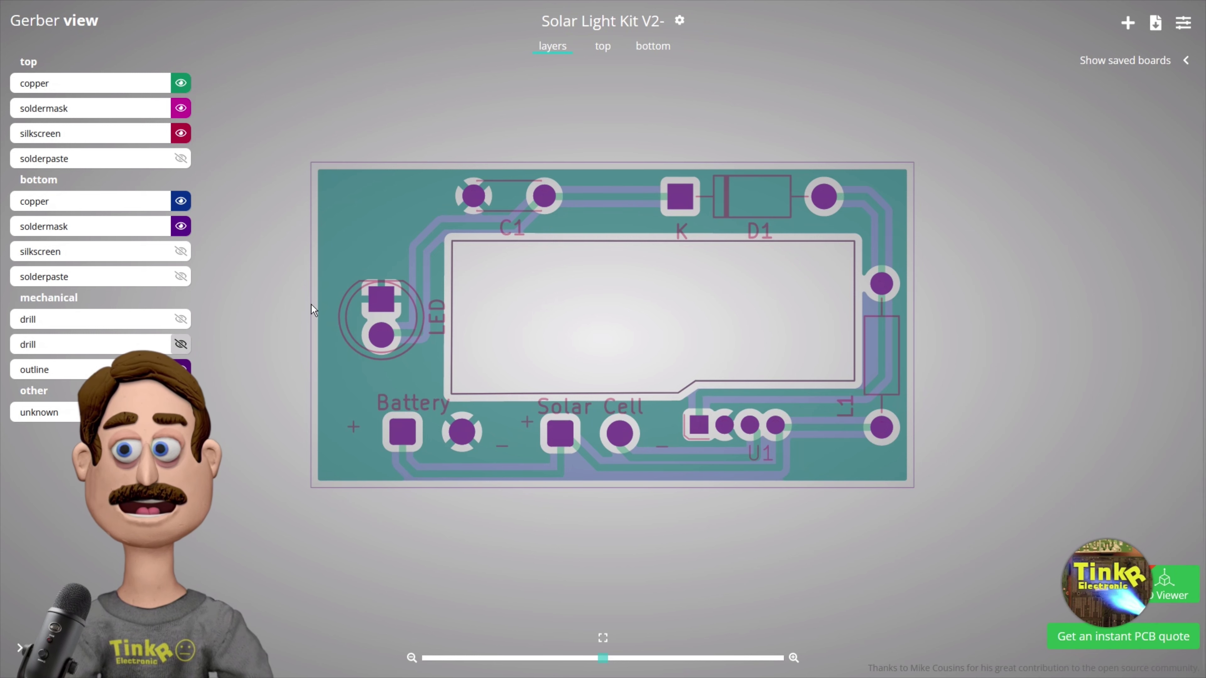
click(181, 345)
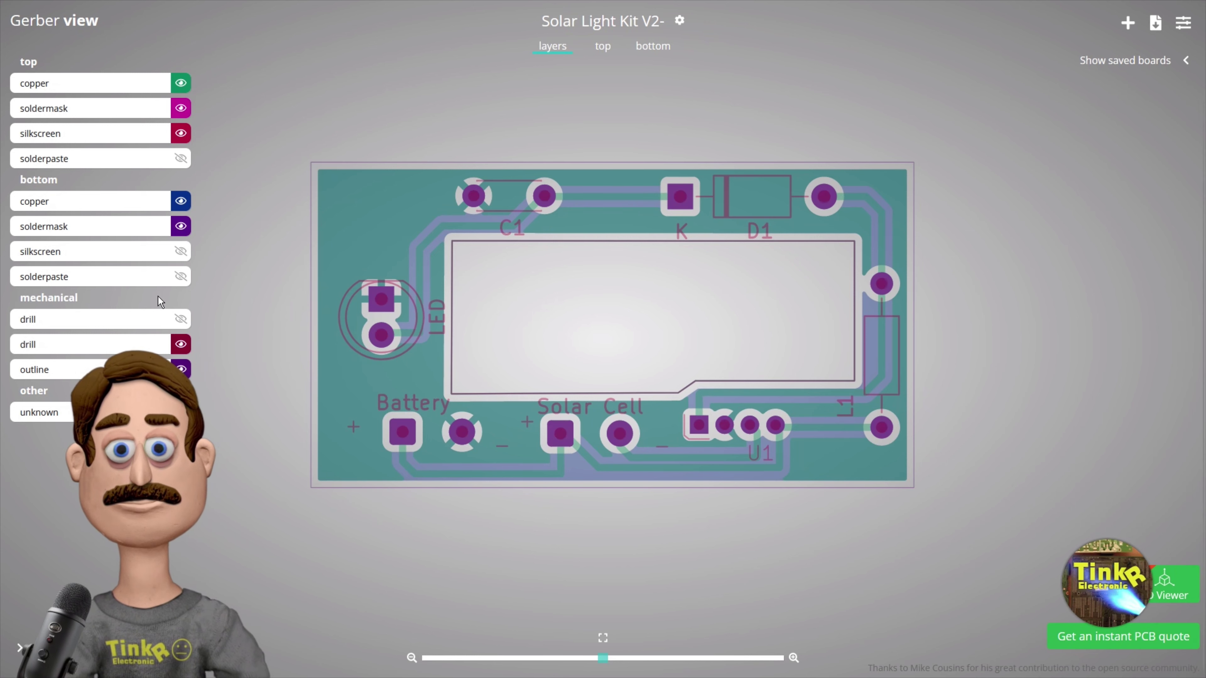
Toggle each copper, soldermask and silkscreen layer off and on, then show the rendered top view.
click(180, 227)
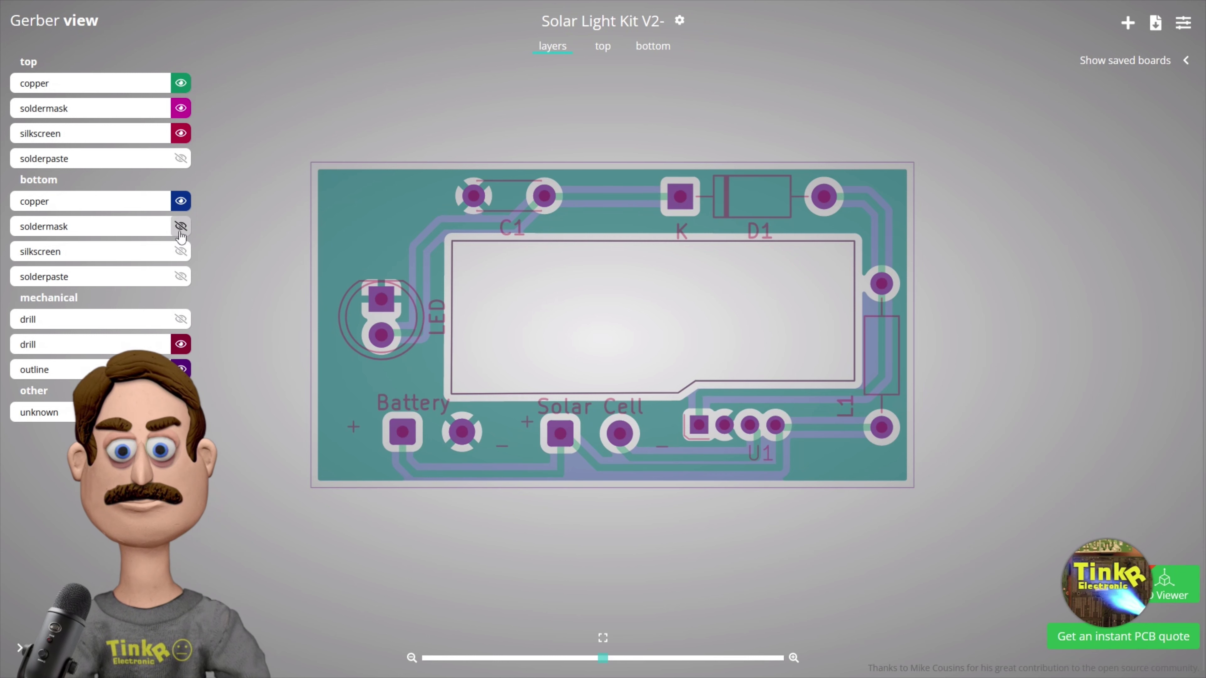
click(181, 225)
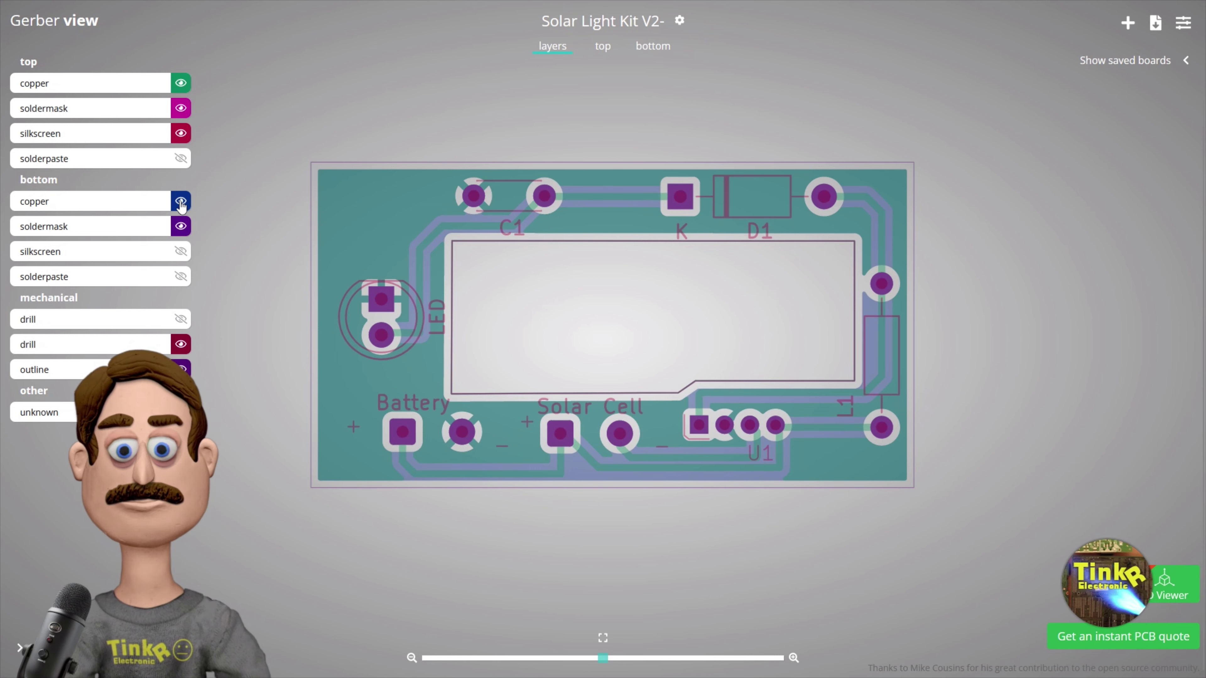
click(181, 202)
click(180, 202)
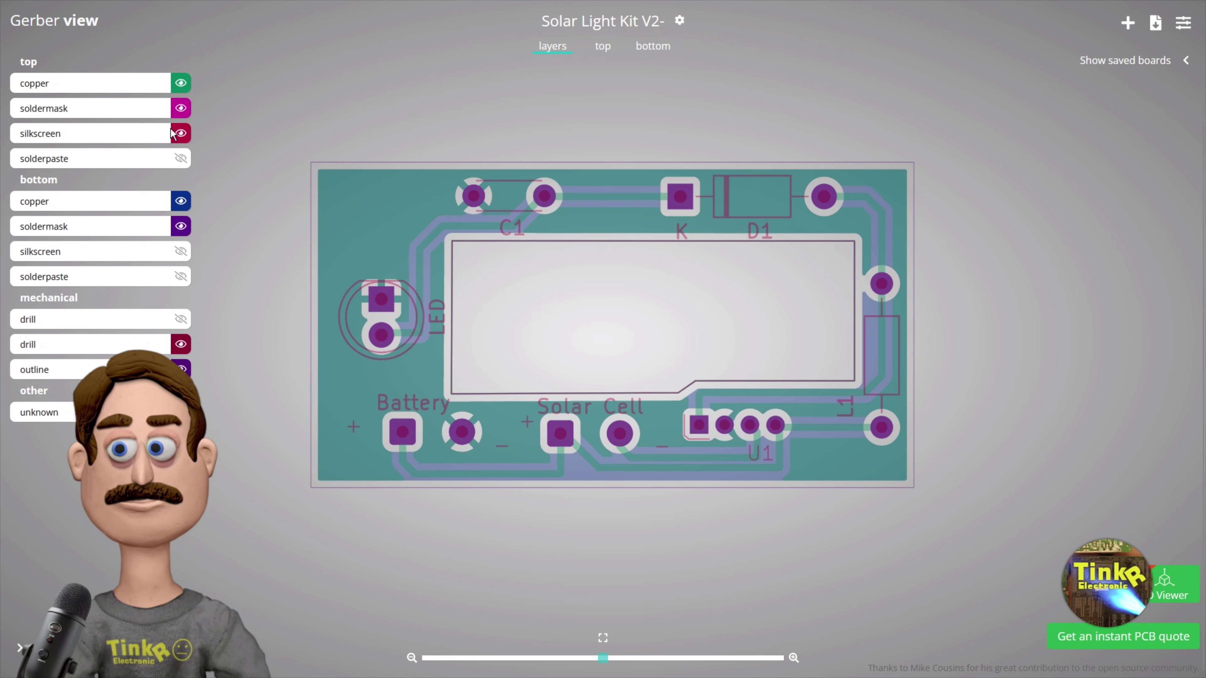
click(180, 133)
click(180, 133)
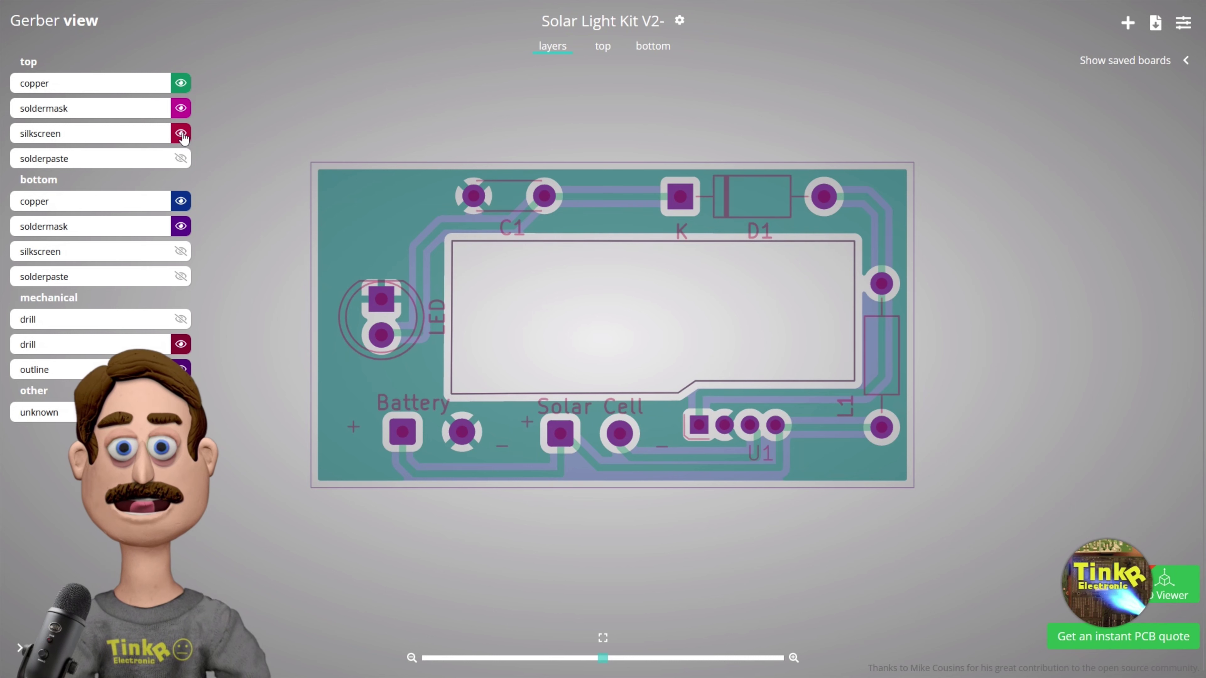
click(185, 107)
click(185, 107)
click(181, 84)
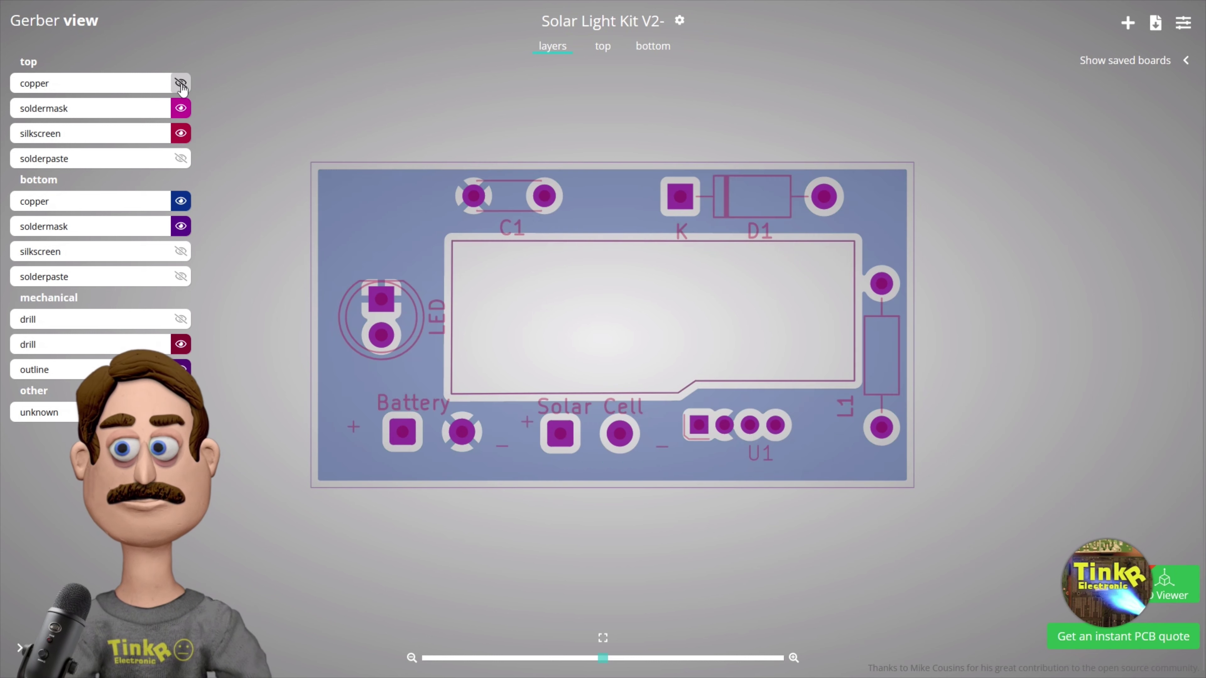
click(180, 84)
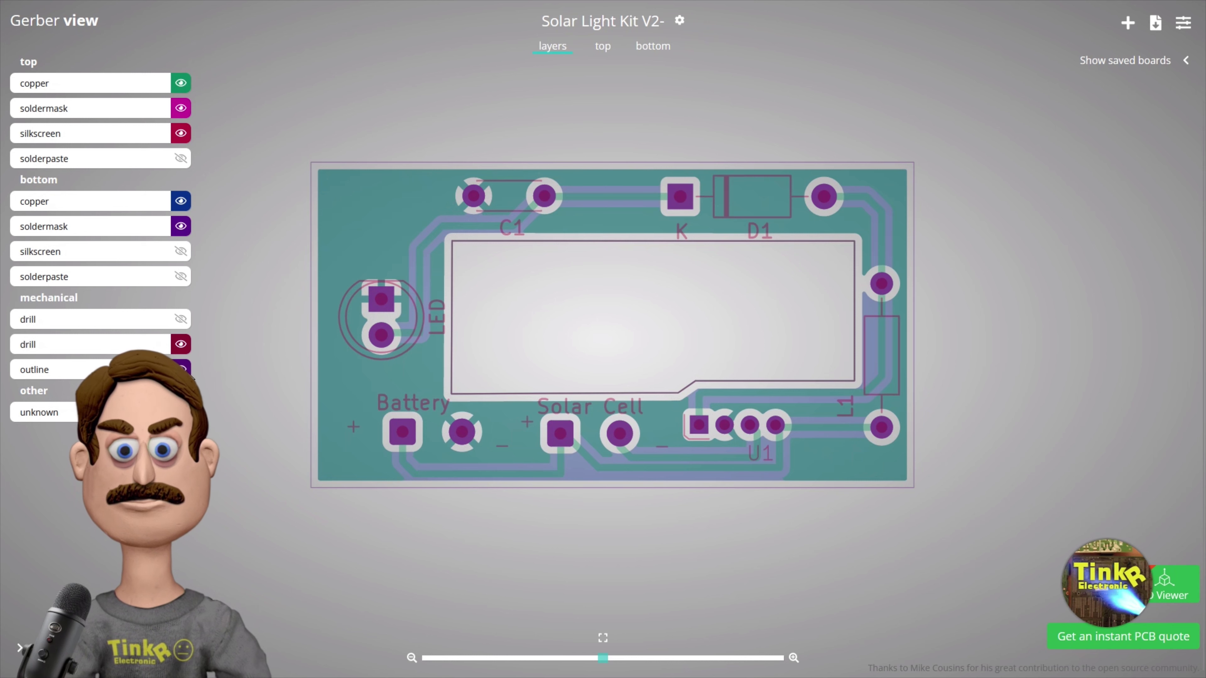
click(611, 49)
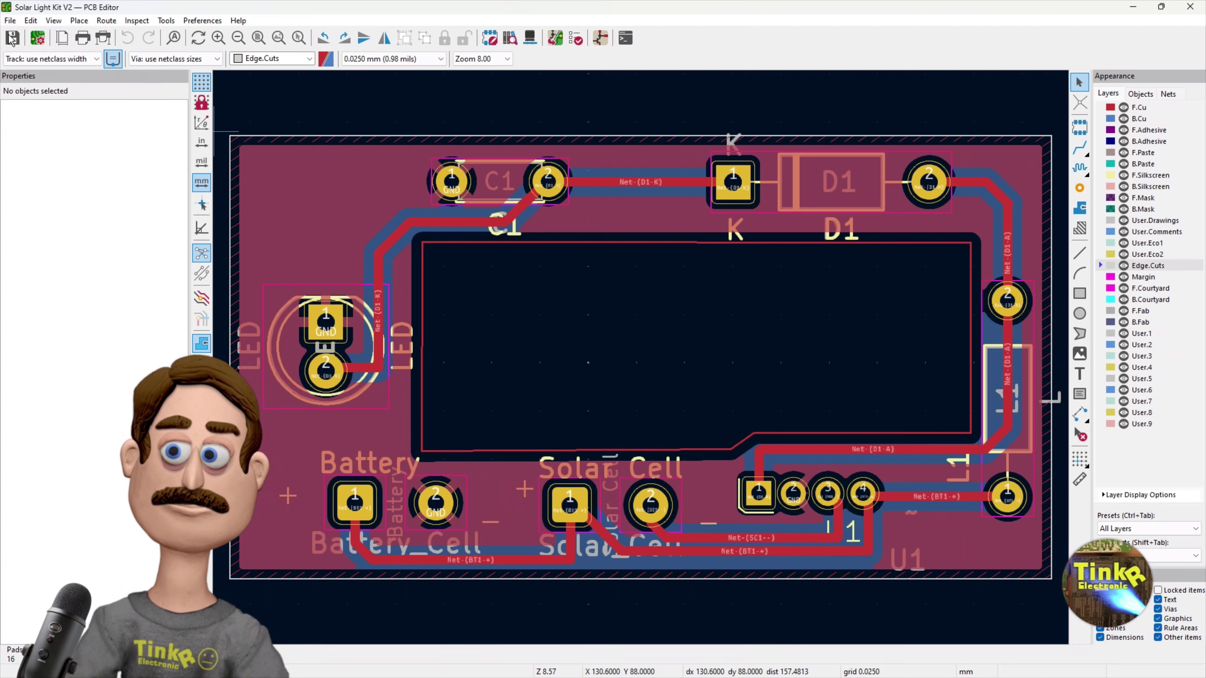
Print the board's F.Cu, F.Silkscreen and Edge.Cuts layers at 1:1 scale.
click(9, 20)
click(82, 250)
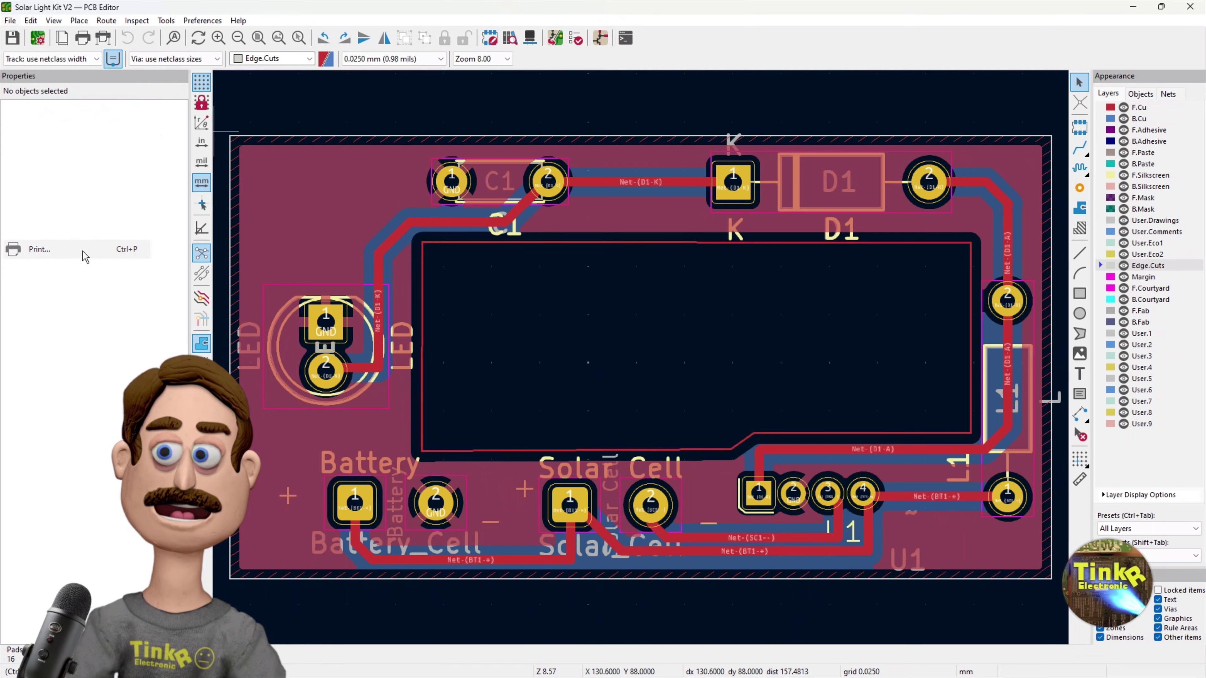
scroll(529, 327, down, 2)
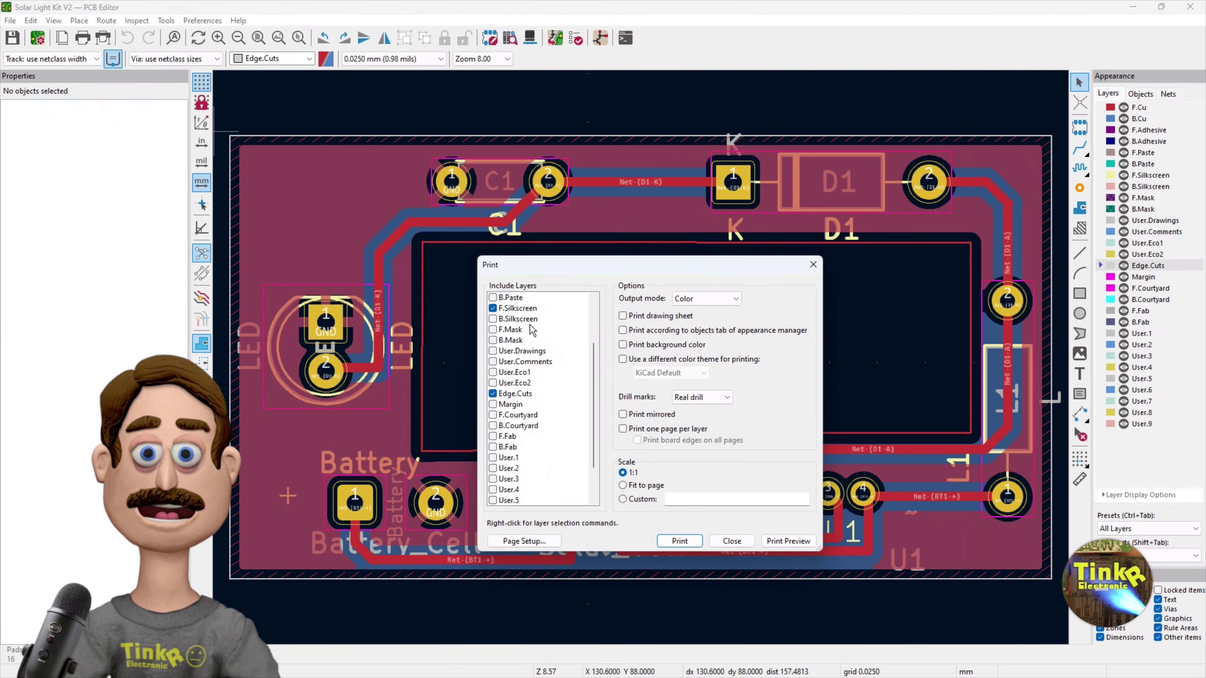
scroll(529, 324, up, 2)
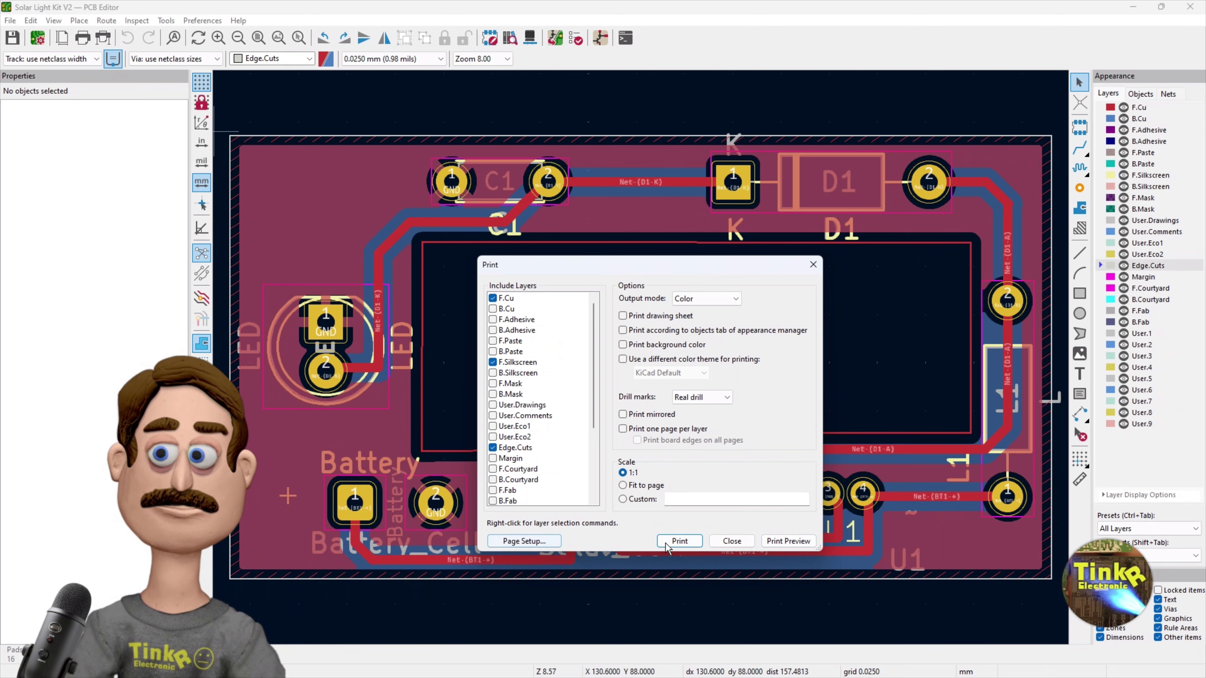
click(677, 541)
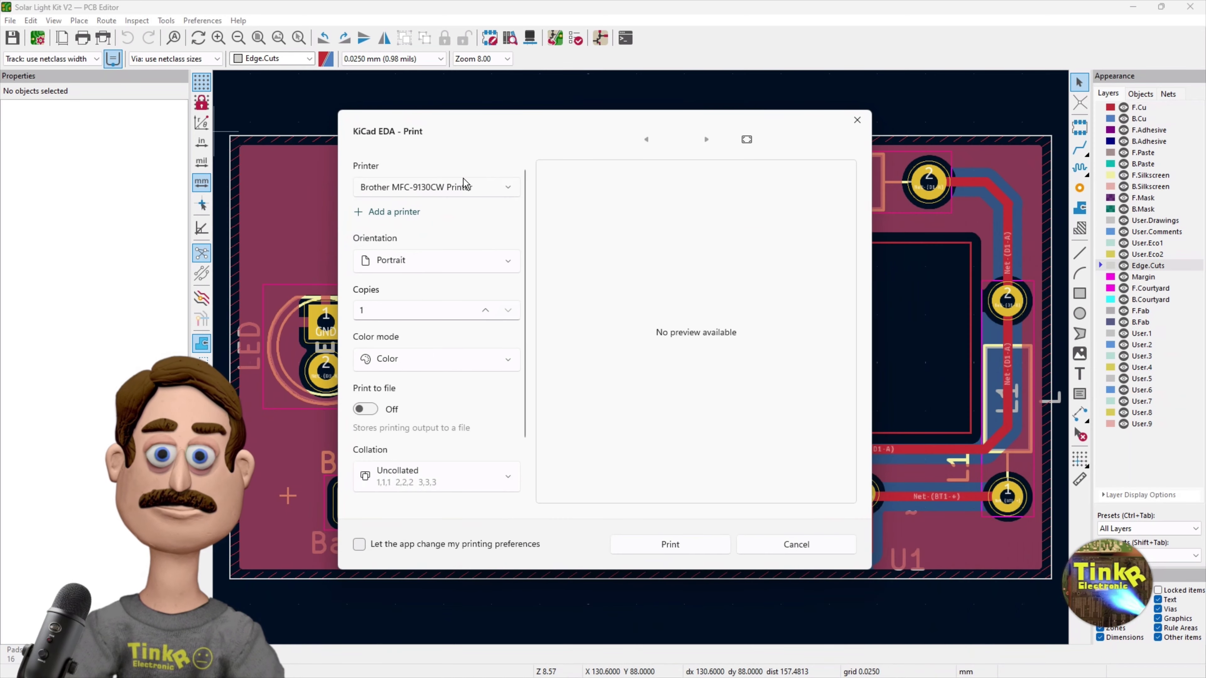
Keep the Brother MFC-9130CW printer's Advanced scaling set to Off and print.
scroll(415, 327, down, 2)
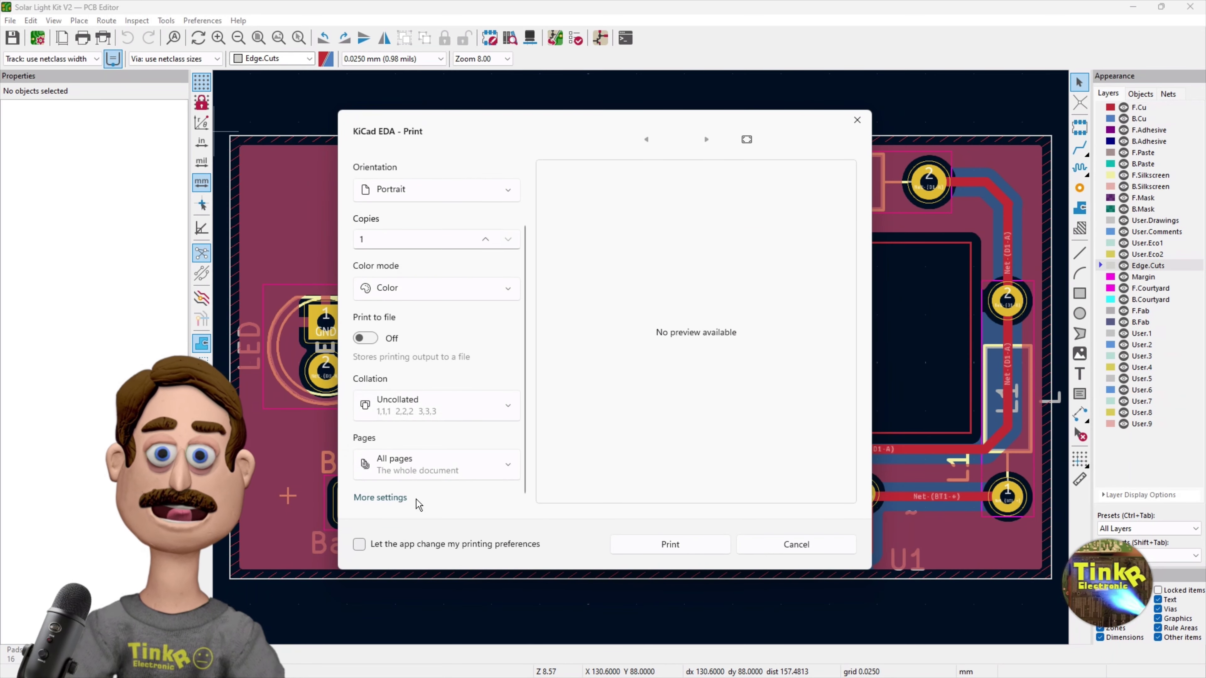
click(394, 500)
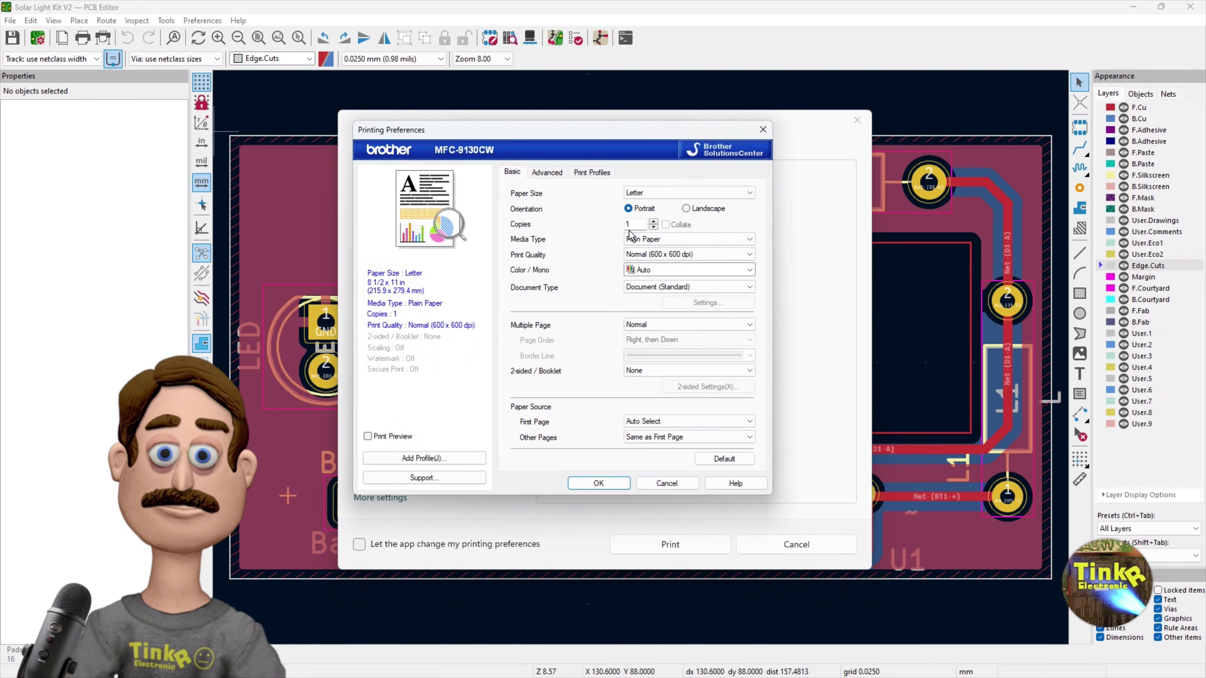
click(546, 173)
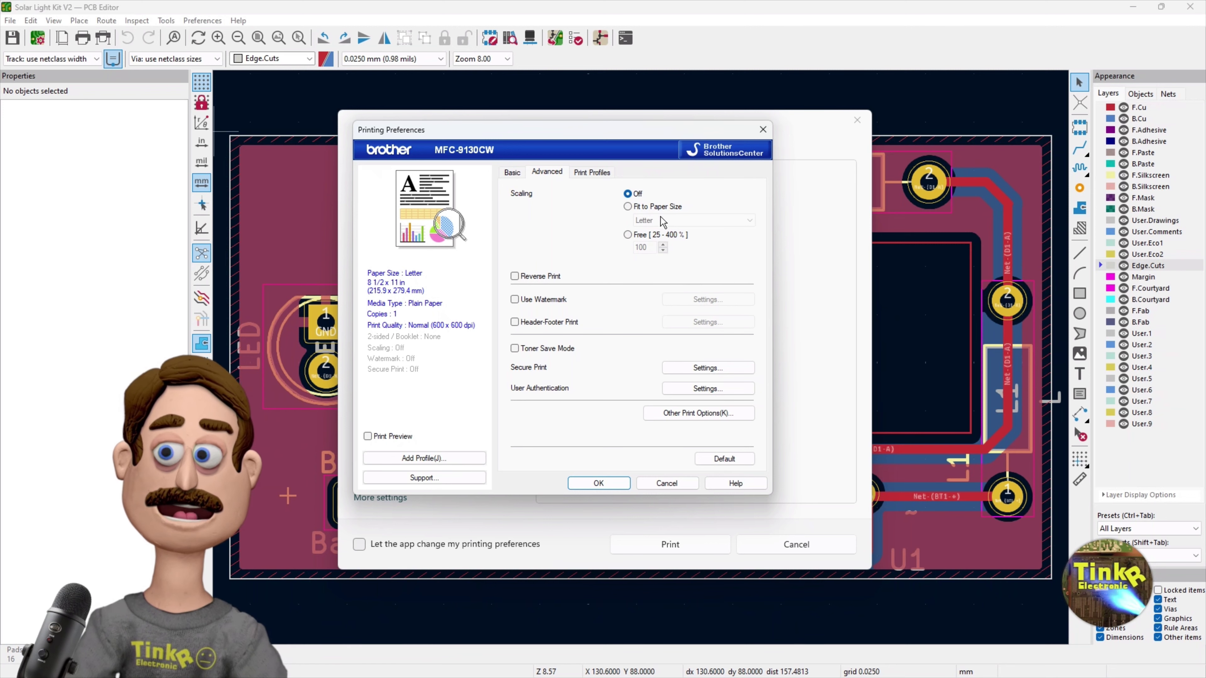
click(636, 209)
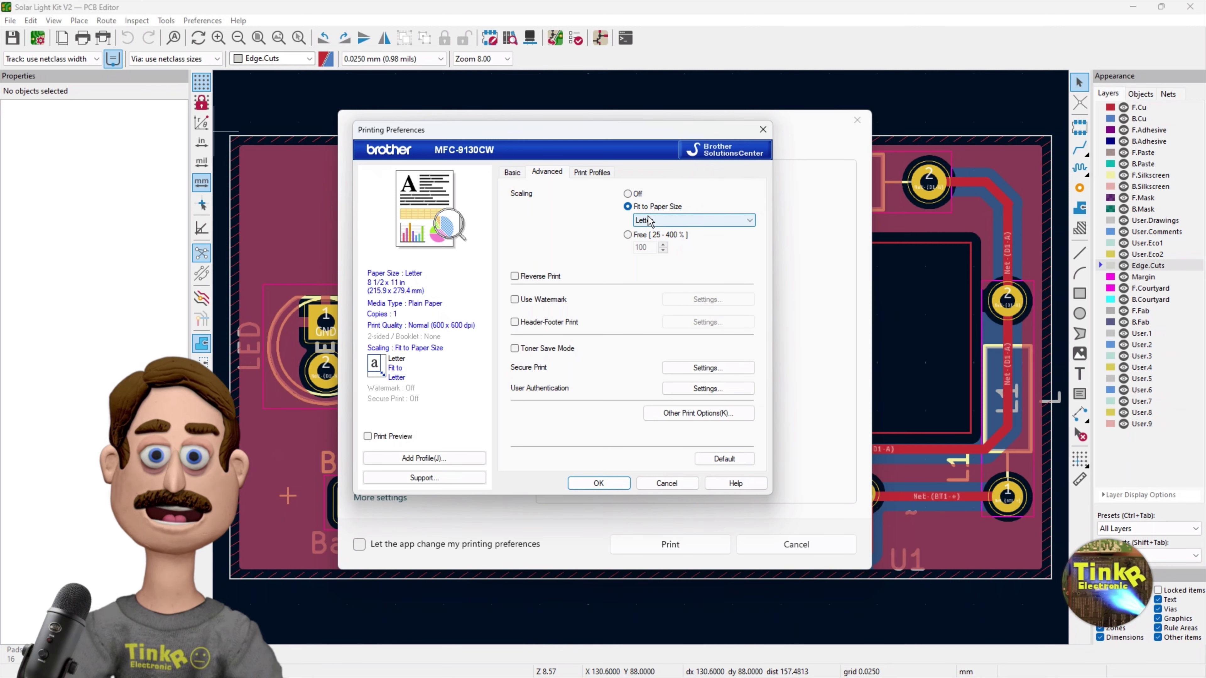
key(Up)
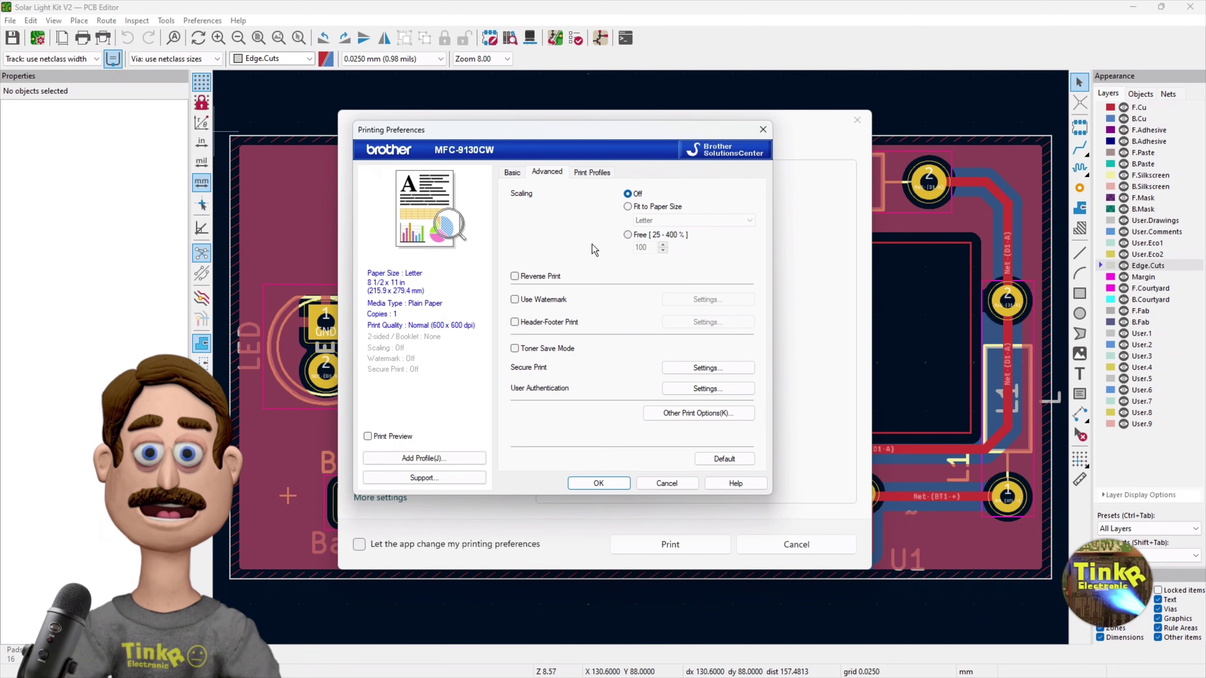
key(Return)
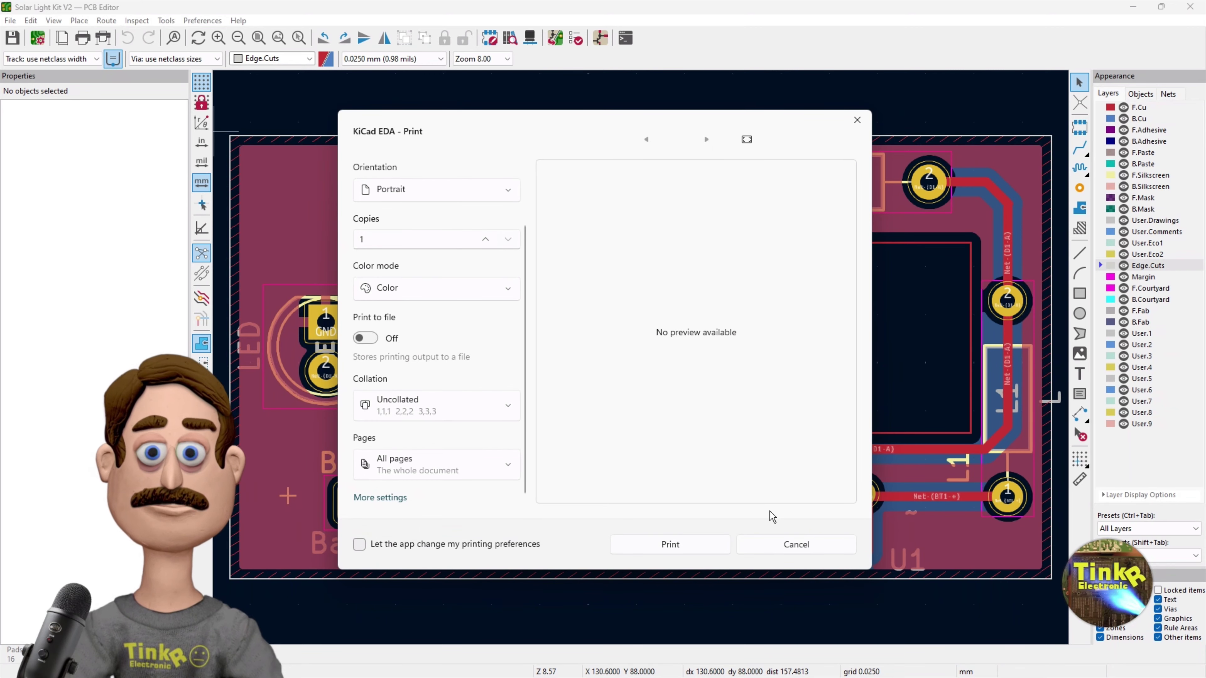
click(778, 544)
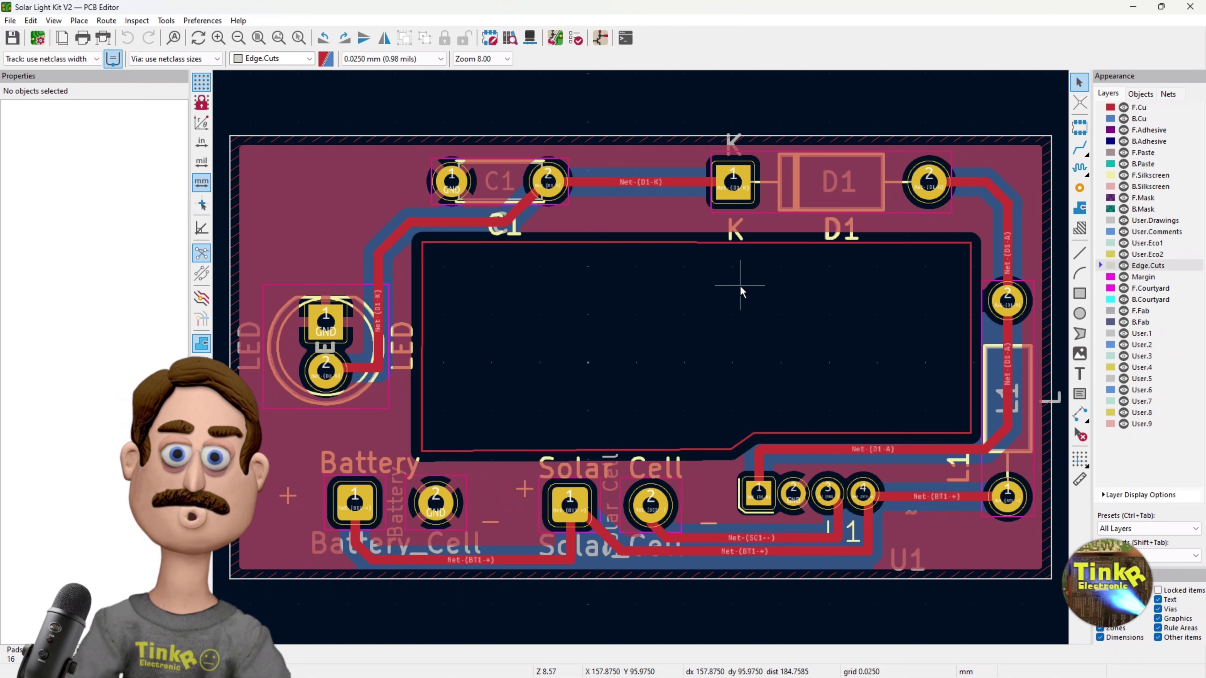